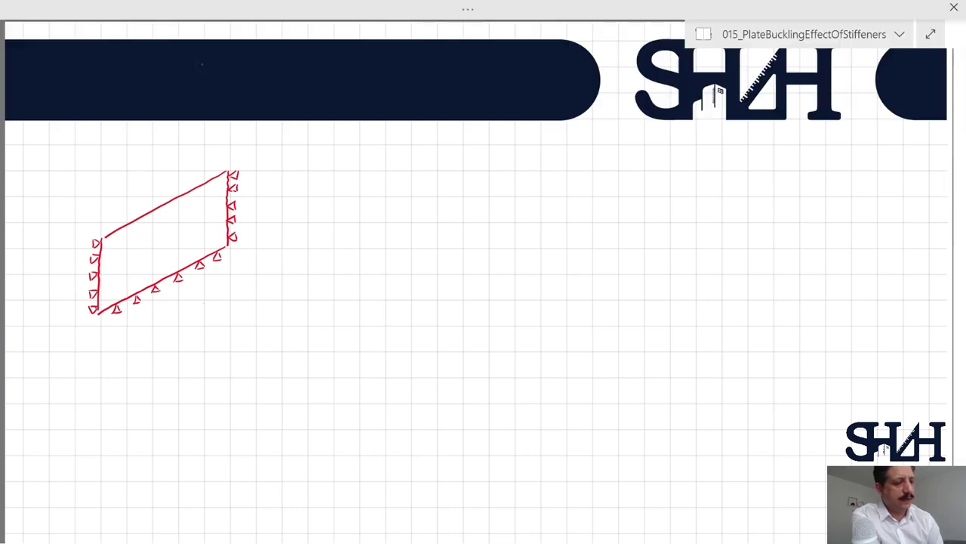
Step: Draw blue compressive load arrows along the plate's two vertical edges, label them N, and mark the thickness t in green
{"action": "mouse_move", "coordinate": [250, 240]}
{"action": "left_mouse_down"}
{"action": "mouse_move", "coordinate": [267, 152]}
{"action": "mouse_move", "coordinate": [267, 231]}
{"action": "mouse_move", "coordinate": [263, 179]}
{"action": "left_mouse_up"}
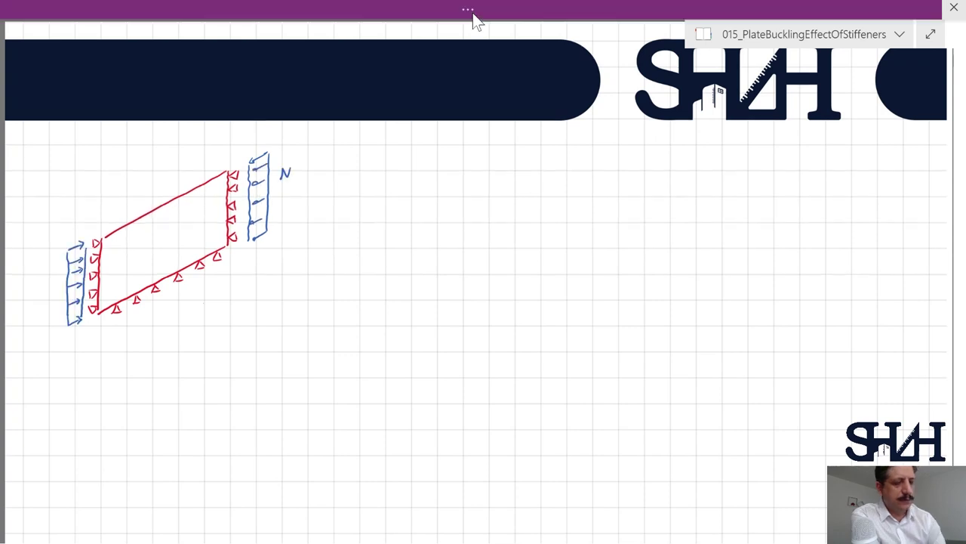
{"action": "mouse_move", "coordinate": [468, 17]}
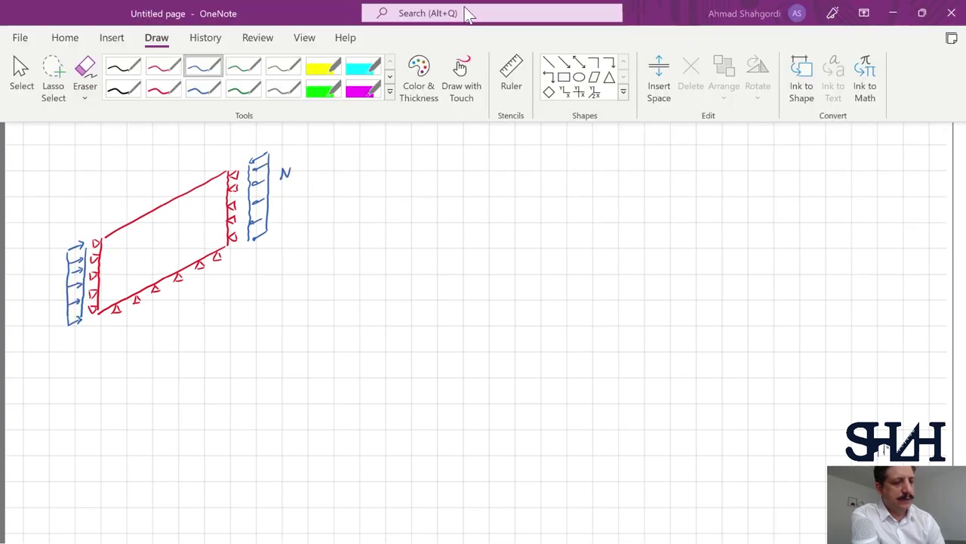
{"action": "left_click", "coordinate": [235, 67]}
{"action": "left_click_drag", "start_coordinate": [115, 225], "coordinate": [74, 211]}
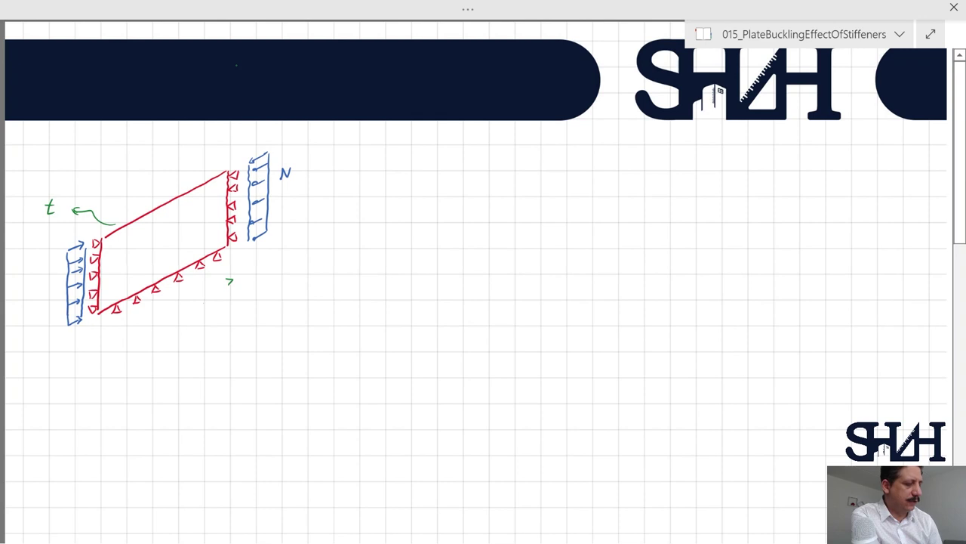
Step: Add green dimension arrows labelled L along the plate's lower edge and H beside its left vertical edge
{"action": "mouse_move", "coordinate": [231, 283]}
{"action": "left_mouse_down"}
{"action": "mouse_move", "coordinate": [106, 343]}
{"action": "mouse_move", "coordinate": [138, 354]}
{"action": "mouse_move", "coordinate": [105, 343]}
{"action": "left_mouse_up"}
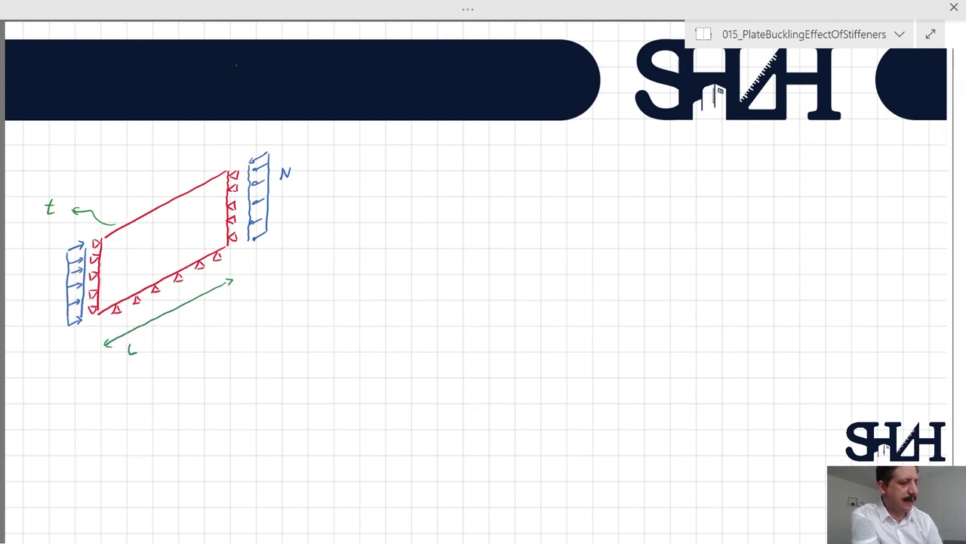
{"action": "left_click_drag", "start_coordinate": [44, 262], "coordinate": [46, 325]}
{"action": "left_click_drag", "start_coordinate": [43, 318], "coordinate": [49, 320]}
{"action": "left_click_drag", "start_coordinate": [30, 284], "coordinate": [37, 295]}
{"action": "left_click_drag", "start_coordinate": [30, 290], "coordinate": [37, 289]}
Step: Draw black x and y axis arrows with their letters beside the plate sketch
{"action": "left_click", "coordinate": [118, 66]}
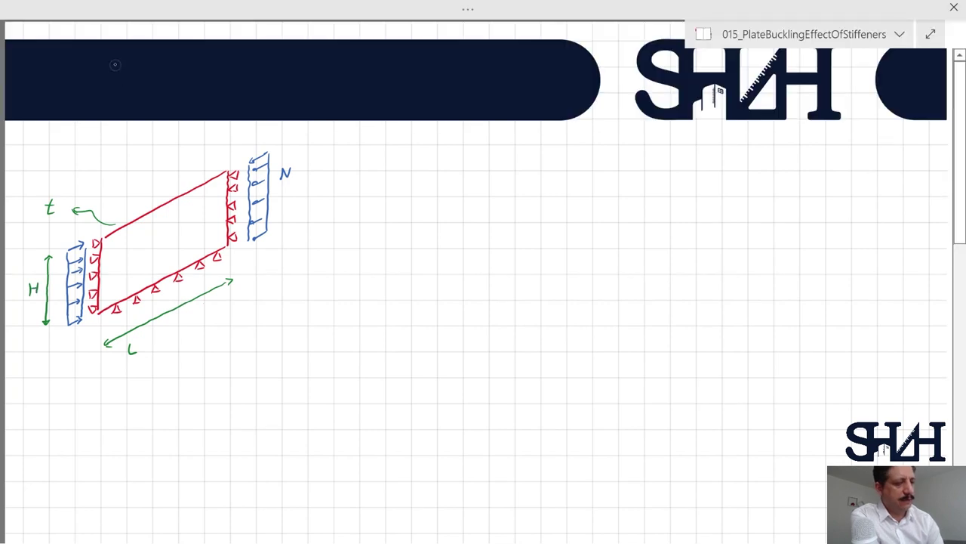
{"action": "left_click_drag", "start_coordinate": [289, 225], "coordinate": [319, 216]}
{"action": "left_click_drag", "start_coordinate": [106, 198], "coordinate": [105, 181]}
{"action": "left_click_drag", "start_coordinate": [102, 188], "coordinate": [91, 194]}
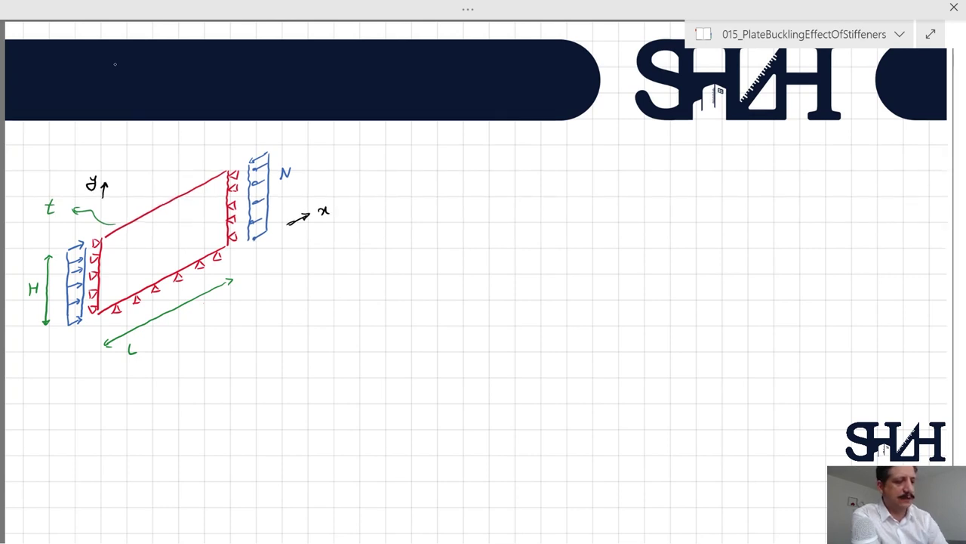
Step: Add the subscript x to the N load label in blue and label the opposite edge load Nx
{"action": "left_click", "coordinate": [465, 11]}
{"action": "left_click", "coordinate": [195, 66]}
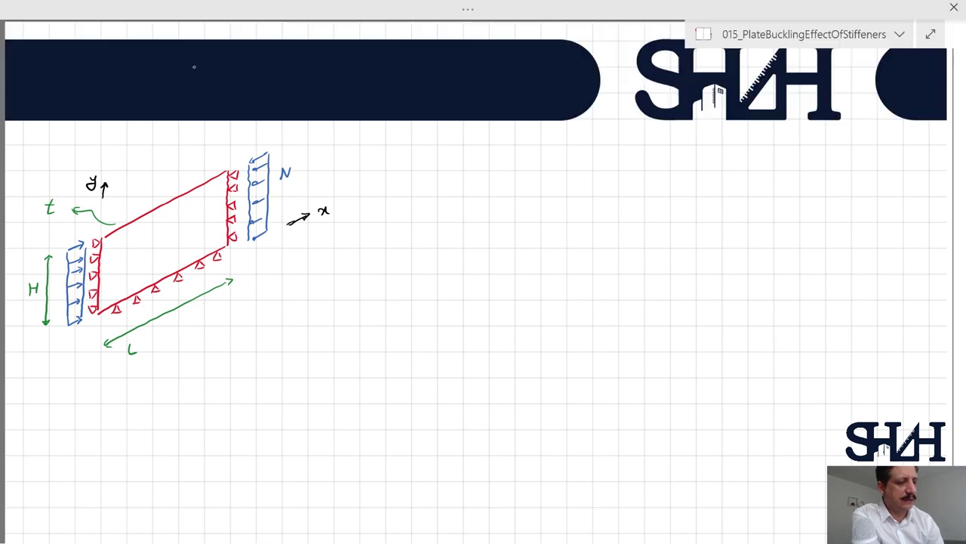
{"action": "left_click_drag", "start_coordinate": [296, 177], "coordinate": [291, 182]}
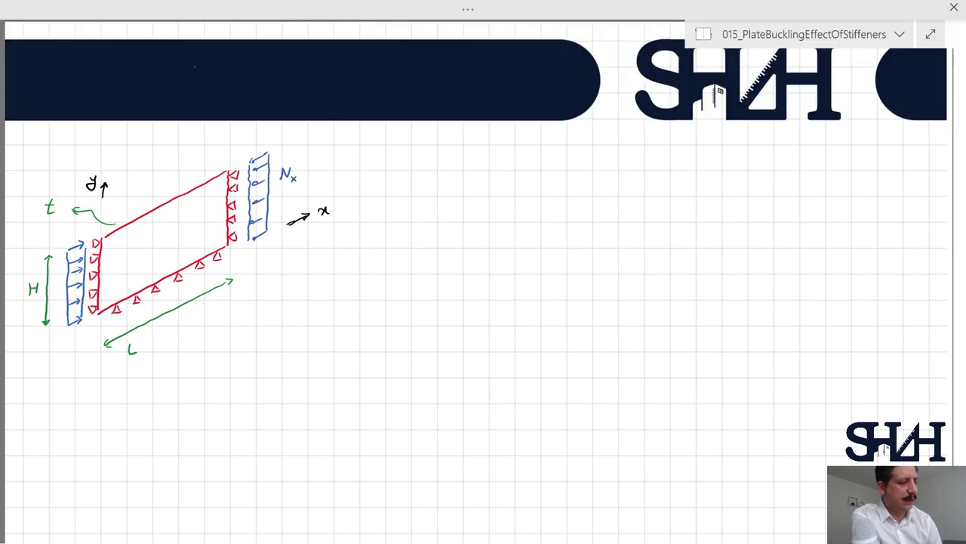
{"action": "mouse_move", "coordinate": [58, 342]}
{"action": "left_mouse_down"}
{"action": "mouse_move", "coordinate": [65, 333]}
{"action": "mouse_move", "coordinate": [68, 344]}
{"action": "left_mouse_up"}
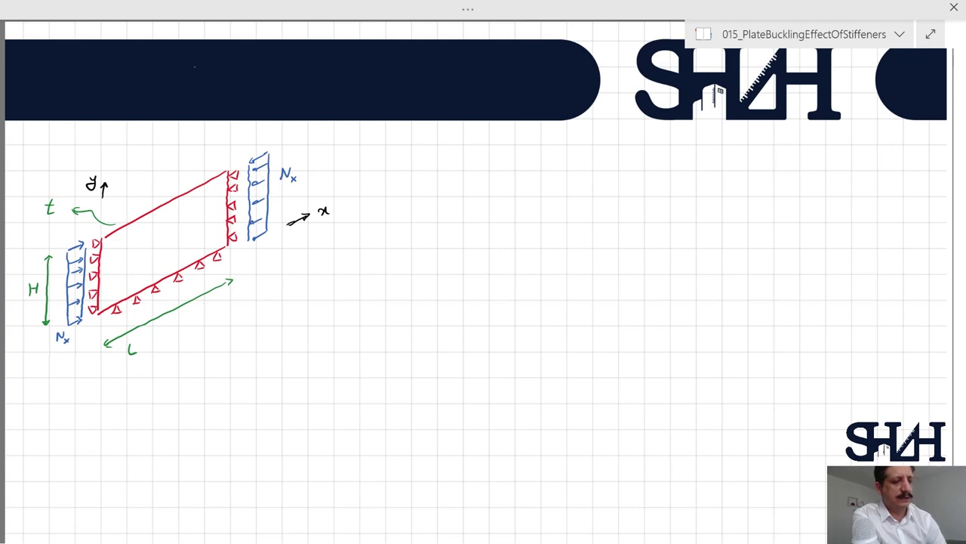
Step: Sketch gray dashed deflection curves running lengthwise across the plate, from its upper edge down to its supported edge
{"action": "left_click", "coordinate": [466, 10]}
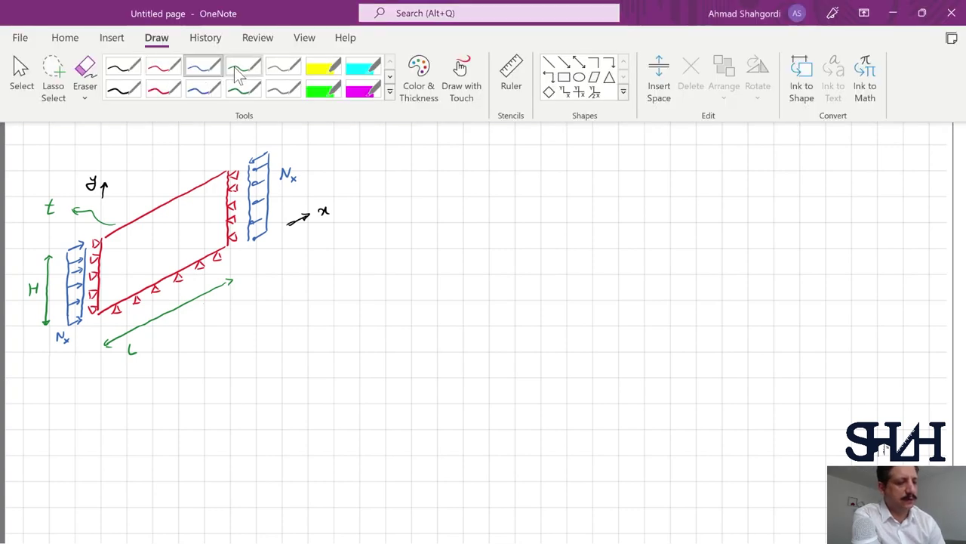
{"action": "left_click", "coordinate": [274, 66]}
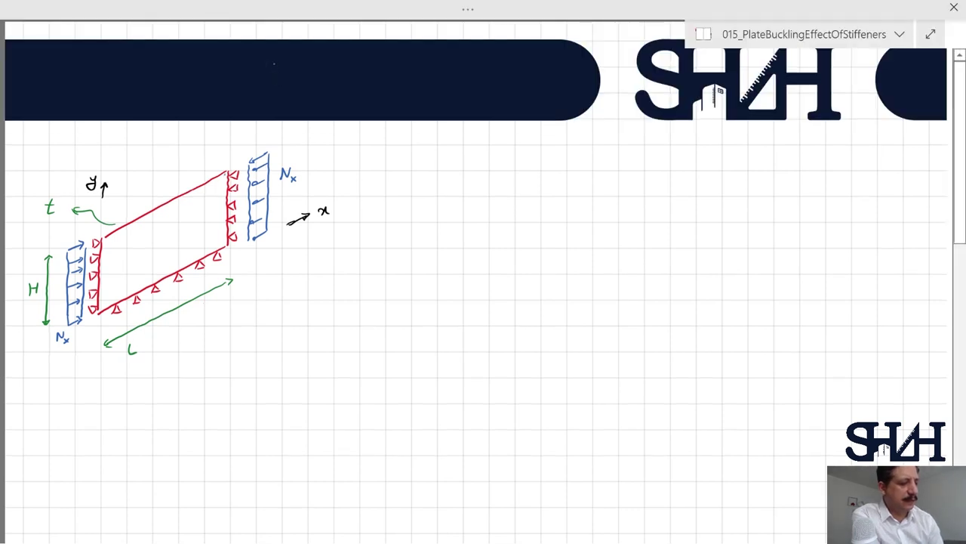
{"action": "mouse_move", "coordinate": [226, 176]}
{"action": "left_mouse_down"}
{"action": "mouse_move", "coordinate": [181, 220]}
{"action": "mouse_move", "coordinate": [106, 237]}
{"action": "left_mouse_up"}
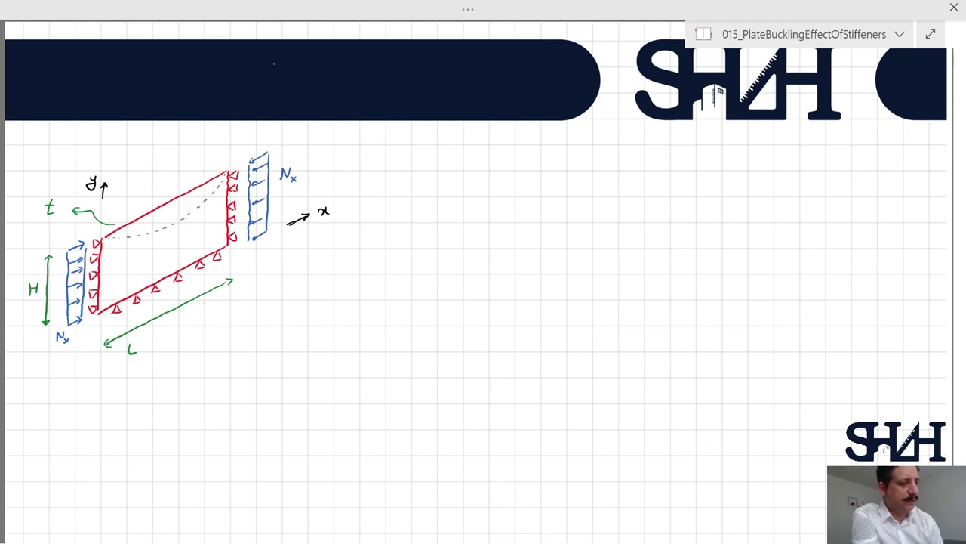
{"action": "left_click_drag", "start_coordinate": [225, 185], "coordinate": [104, 248]}
{"action": "left_click_drag", "start_coordinate": [224, 215], "coordinate": [105, 276]}
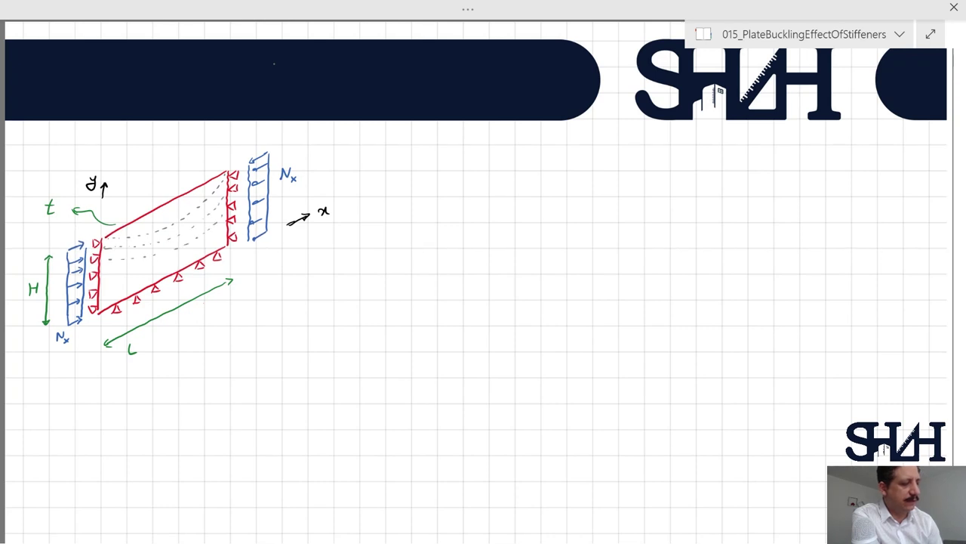
{"action": "left_click_drag", "start_coordinate": [224, 232], "coordinate": [105, 290]}
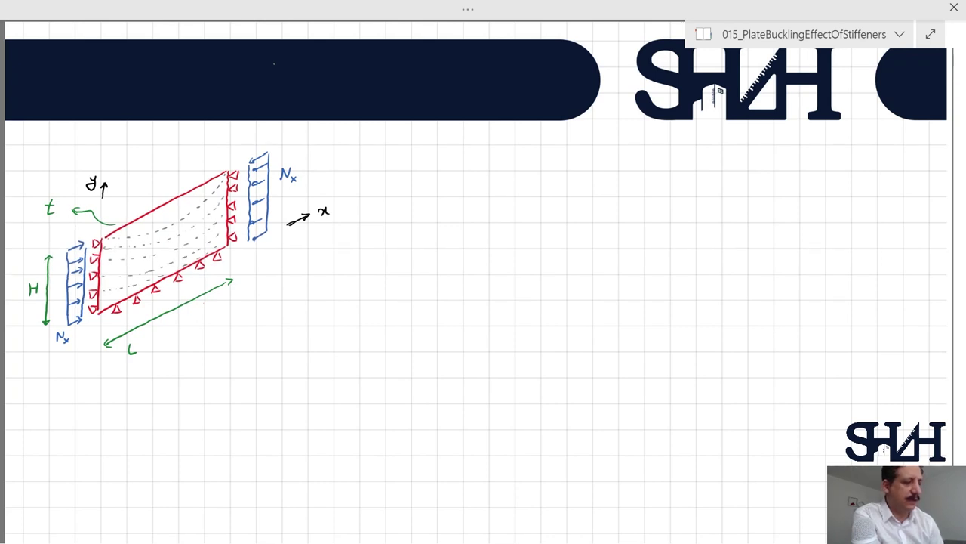
Step: Add gray dashed transverse curves across the plate to complete the grid of its buckled shape
{"action": "mouse_move", "coordinate": [122, 240]}
{"action": "left_mouse_down"}
{"action": "mouse_move", "coordinate": [106, 306]}
{"action": "mouse_move", "coordinate": [129, 295]}
{"action": "left_mouse_up"}
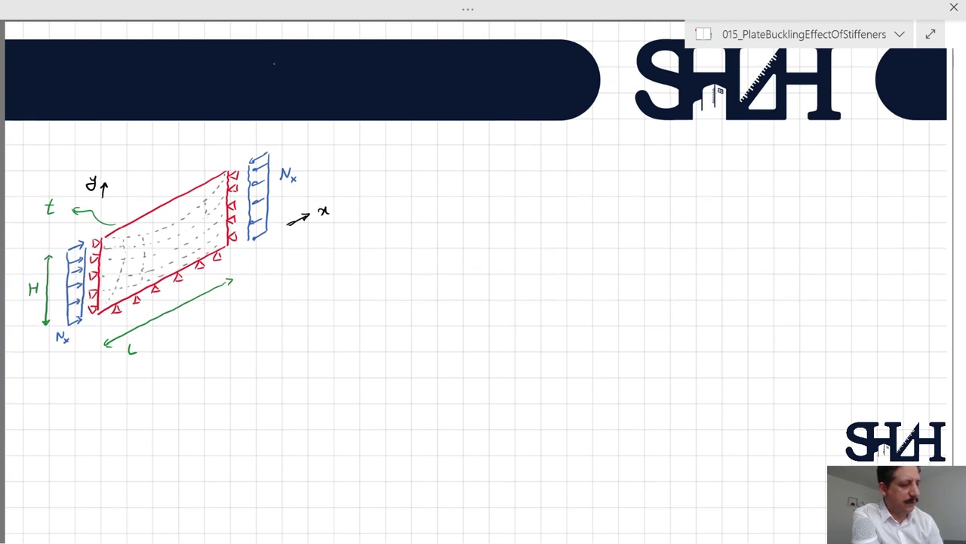
{"action": "mouse_move", "coordinate": [165, 229]}
{"action": "left_mouse_down"}
{"action": "mouse_move", "coordinate": [154, 281]}
{"action": "mouse_move", "coordinate": [178, 269]}
{"action": "left_mouse_up"}
{"action": "left_click_drag", "start_coordinate": [200, 213], "coordinate": [198, 260]}
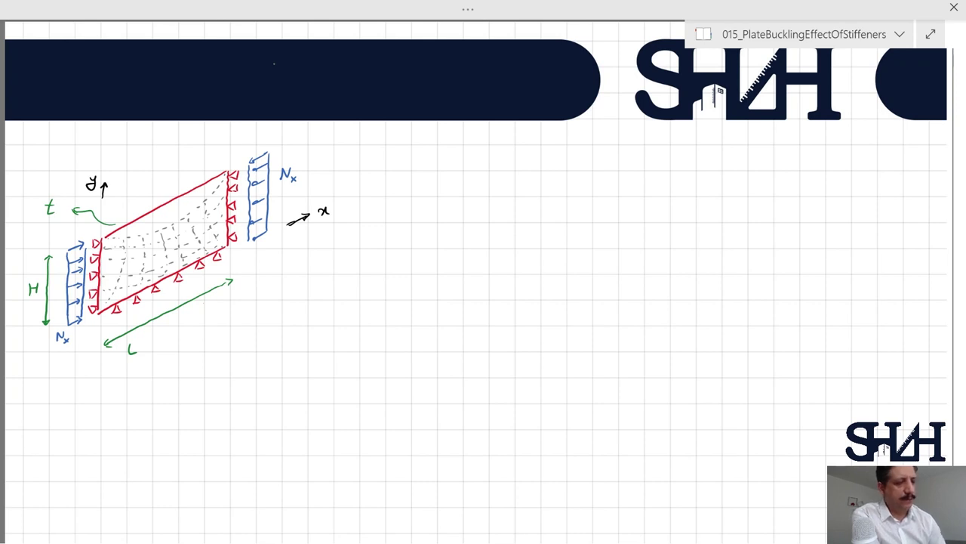
Step: Draw a red horizontal beam with supports at both ends beside the plate, and a black x axis arrow at its end
{"action": "left_click", "coordinate": [465, 11]}
{"action": "left_click_drag", "start_coordinate": [382, 212], "coordinate": [377, 217]}
{"action": "left_click", "coordinate": [436, 10]}
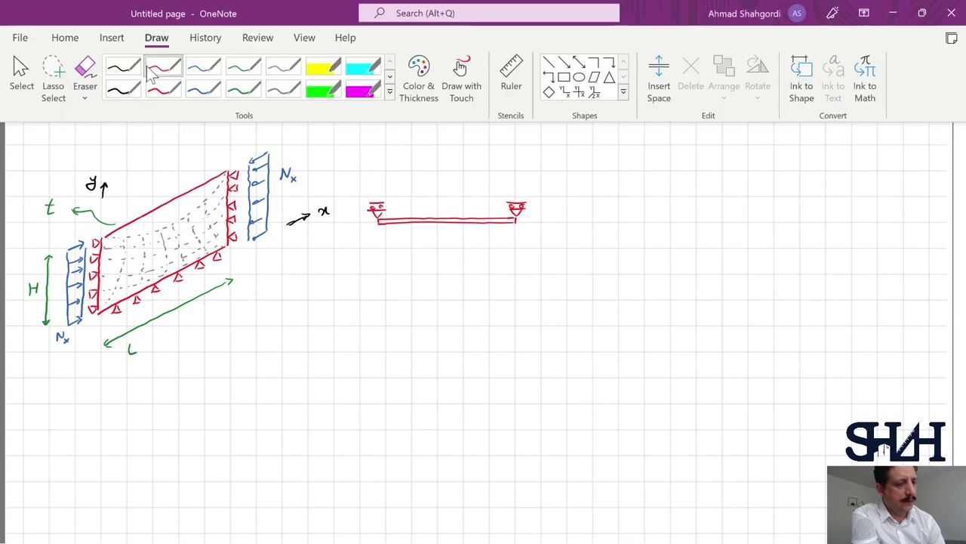
{"action": "left_click", "coordinate": [121, 67]}
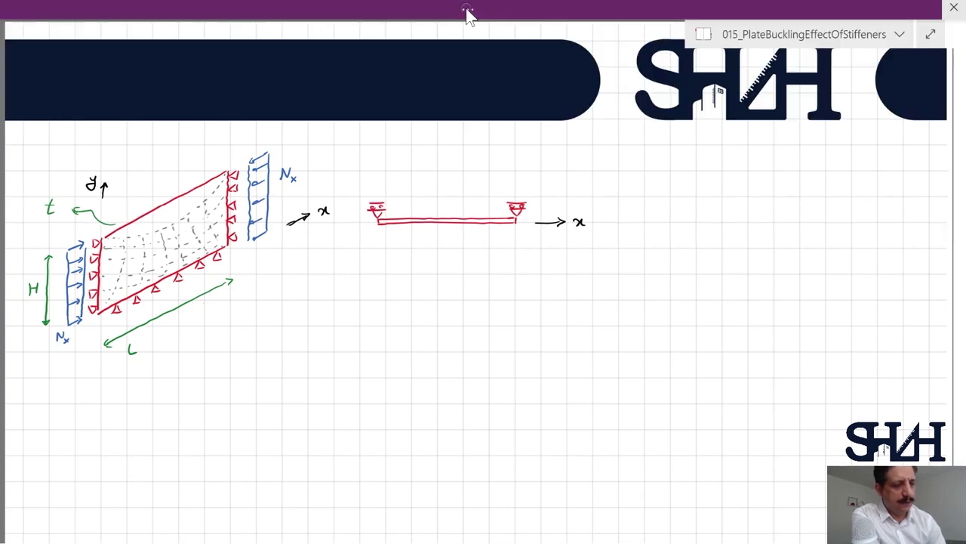
Step: Sketch the horizontal beam's deflected shape as a gray dashed curve and mark its span L in green
{"action": "left_click", "coordinate": [466, 11]}
{"action": "left_click", "coordinate": [277, 67]}
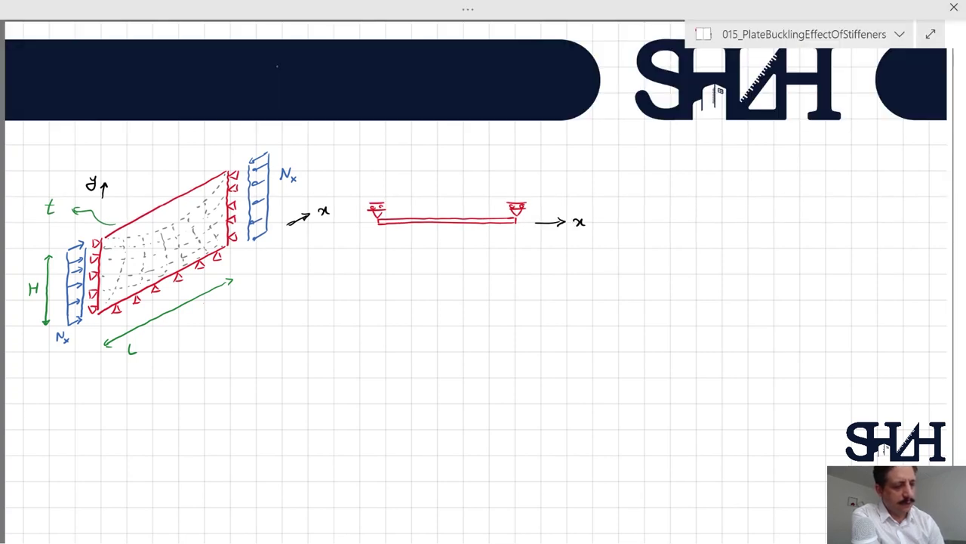
{"action": "mouse_move", "coordinate": [515, 225]}
{"action": "left_mouse_down"}
{"action": "mouse_move", "coordinate": [444, 247]}
{"action": "mouse_move", "coordinate": [385, 229]}
{"action": "left_mouse_up"}
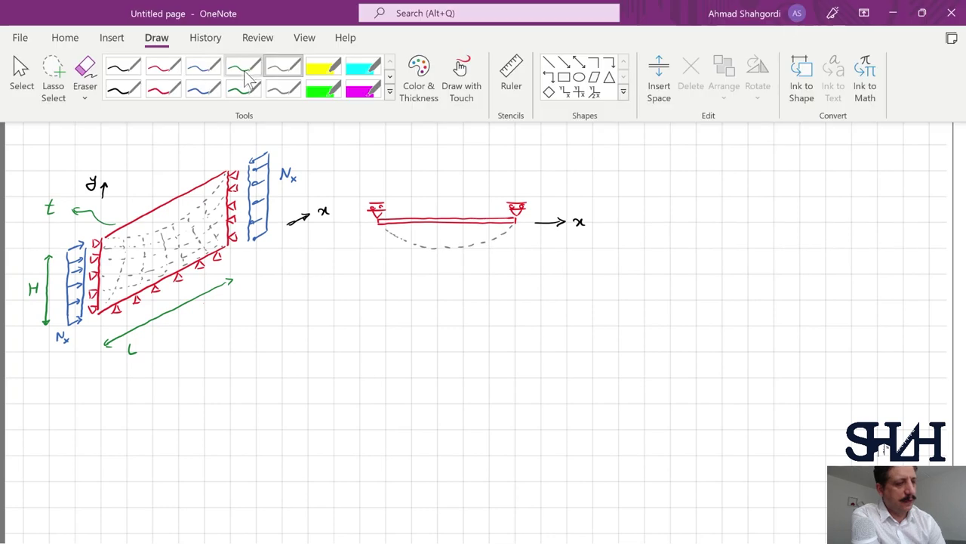
{"action": "left_click_drag", "start_coordinate": [505, 270], "coordinate": [513, 275]}
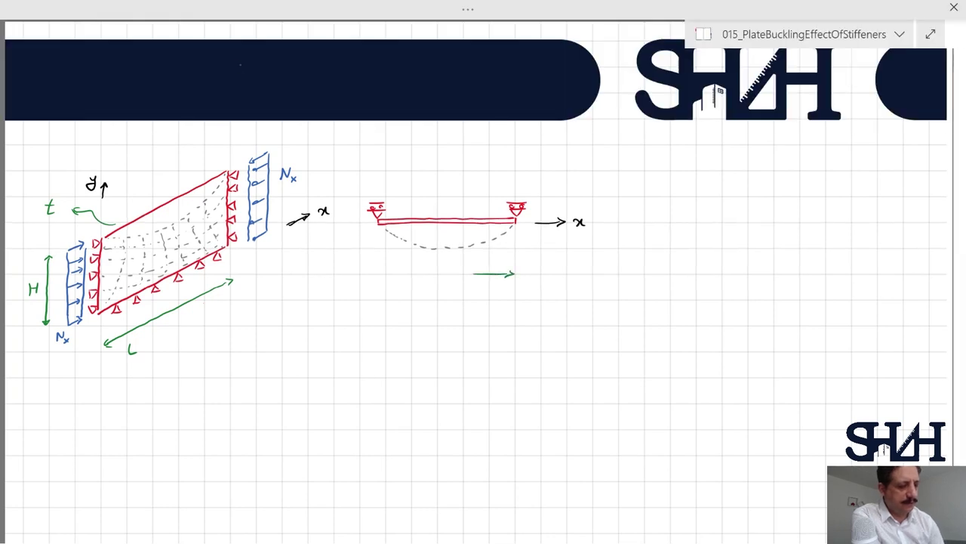
{"action": "mouse_move", "coordinate": [450, 266]}
{"action": "left_mouse_down"}
{"action": "mouse_move", "coordinate": [456, 277]}
{"action": "mouse_move", "coordinate": [388, 276]}
{"action": "left_mouse_up"}
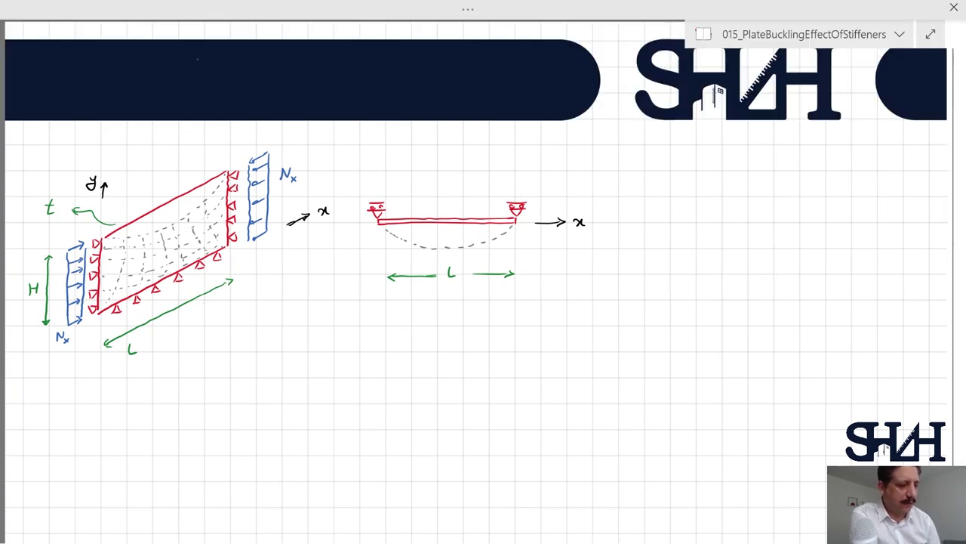
Step: Write sin(πx/L) in blue beneath the horizontal beam and sketch a red vertical strip with a black y axis
{"action": "mouse_move", "coordinate": [410, 296]}
{"action": "left_mouse_down"}
{"action": "mouse_move", "coordinate": [401, 308]}
{"action": "mouse_move", "coordinate": [430, 308]}
{"action": "left_mouse_up"}
{"action": "left_click", "coordinate": [415, 295]}
{"action": "left_click_drag", "start_coordinate": [441, 296], "coordinate": [442, 310]}
{"action": "left_click_drag", "start_coordinate": [456, 301], "coordinate": [462, 300]}
{"action": "left_click_drag", "start_coordinate": [454, 293], "coordinate": [480, 305]}
{"action": "mouse_move", "coordinate": [463, 312]}
{"action": "left_mouse_down"}
{"action": "mouse_move", "coordinate": [469, 320]}
{"action": "mouse_move", "coordinate": [487, 308]}
{"action": "left_mouse_up"}
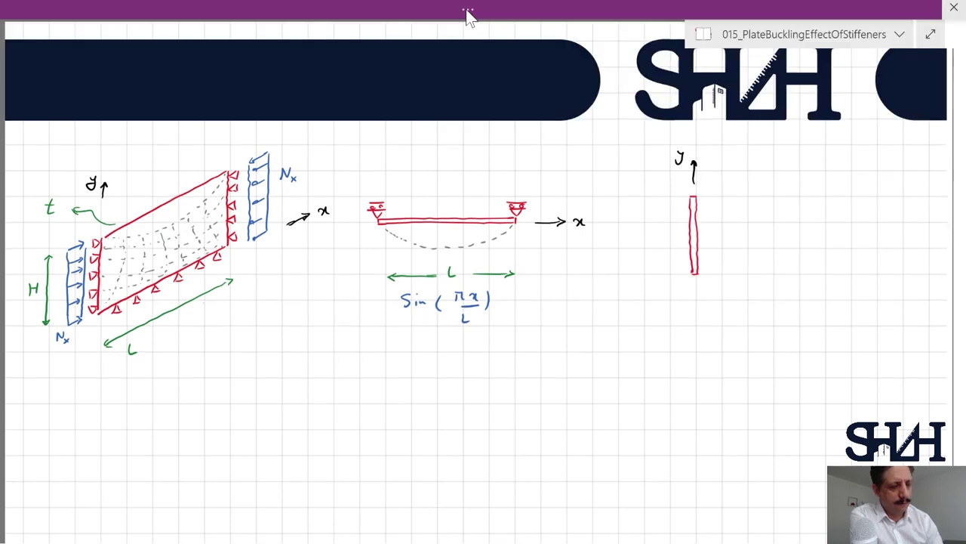
Step: Draw a red triangular pin support with ground marks beneath the vertical strip
{"action": "left_click", "coordinate": [467, 10]}
{"action": "left_click", "coordinate": [170, 67]}
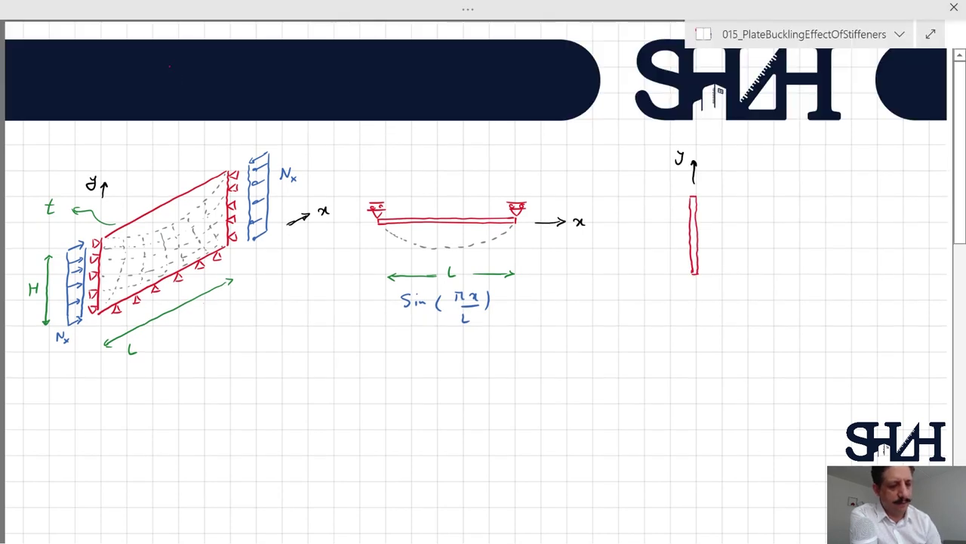
{"action": "left_click_drag", "start_coordinate": [695, 277], "coordinate": [699, 284]}
{"action": "left_click_drag", "start_coordinate": [690, 288], "coordinate": [693, 287]}
{"action": "left_click_drag", "start_coordinate": [694, 288], "coordinate": [696, 287]}
{"action": "left_click_drag", "start_coordinate": [697, 289], "coordinate": [701, 287]}
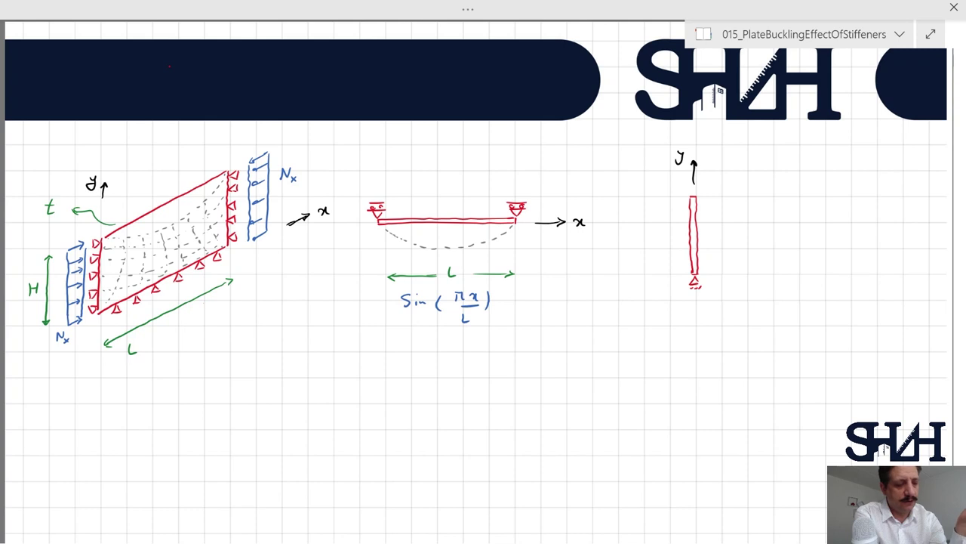
Step: Sketch the vertical strip's linear deflected shape with gray dashed lines, starting at the support and closing at the free end
{"action": "left_click", "coordinate": [468, 9]}
{"action": "left_click", "coordinate": [278, 67]}
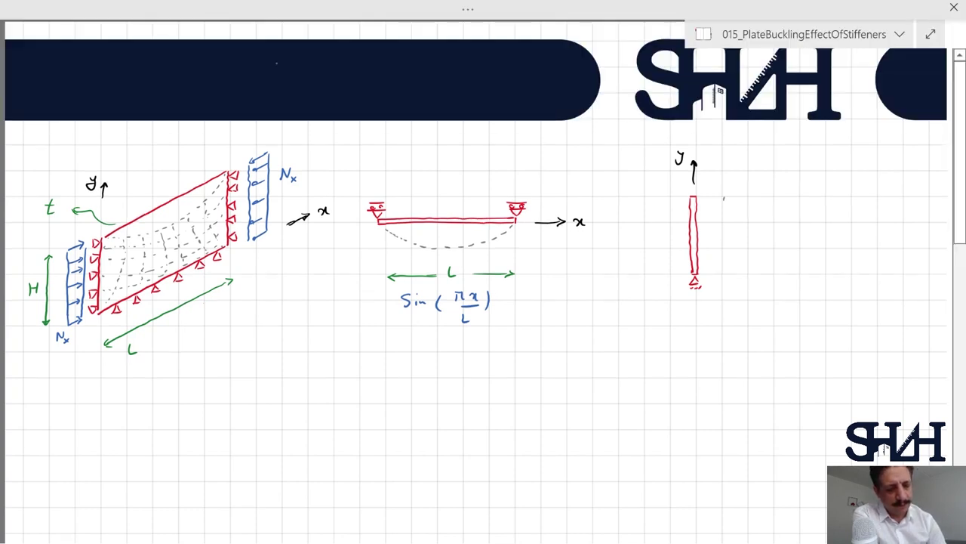
{"action": "mouse_move", "coordinate": [724, 198]}
{"action": "left_mouse_down"}
{"action": "mouse_move", "coordinate": [706, 219]}
{"action": "mouse_move", "coordinate": [696, 268]}
{"action": "left_mouse_up"}
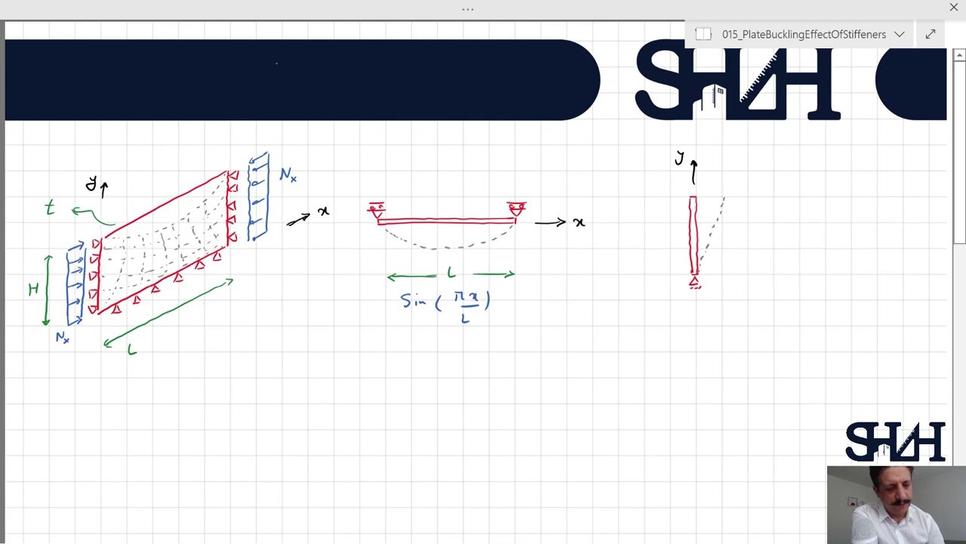
{"action": "left_click_drag", "start_coordinate": [696, 197], "coordinate": [723, 198]}
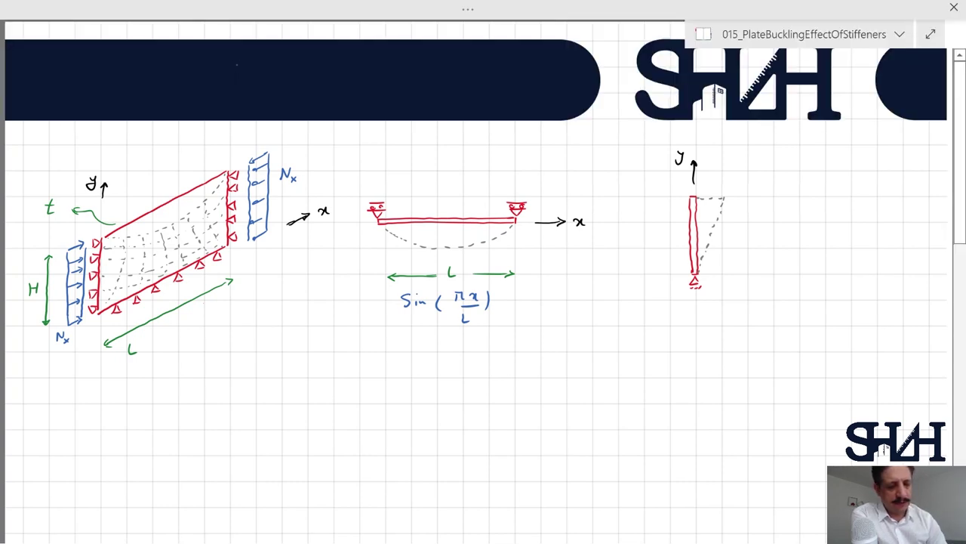
Step: Mark the vertical strip's height H with a green dimension arrow and write y/H in blue beneath the strip
{"action": "mouse_move", "coordinate": [756, 203]}
{"action": "left_mouse_down"}
{"action": "mouse_move", "coordinate": [765, 202]}
{"action": "mouse_move", "coordinate": [761, 219]}
{"action": "left_mouse_up"}
{"action": "left_click_drag", "start_coordinate": [761, 219], "coordinate": [761, 278]}
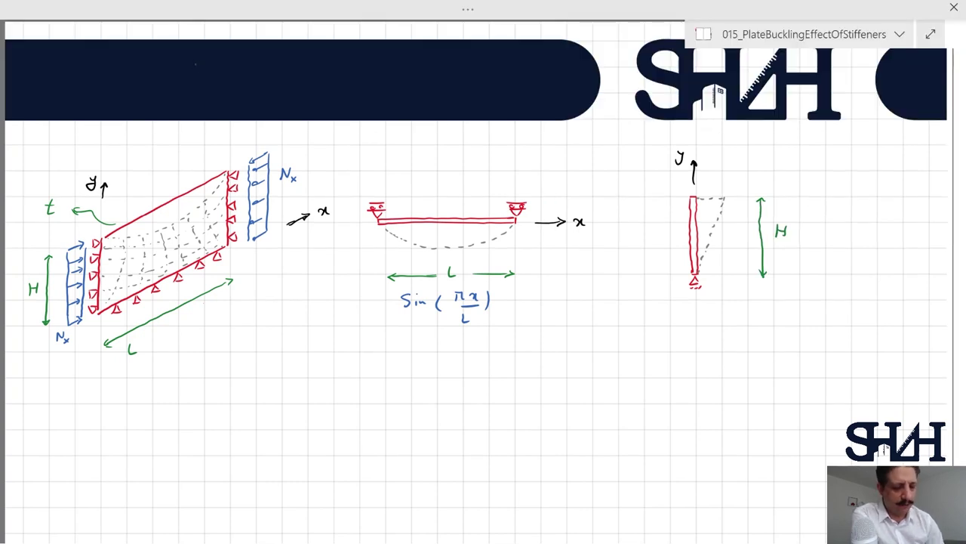
{"action": "left_click_drag", "start_coordinate": [698, 311], "coordinate": [711, 330]}
{"action": "mouse_move", "coordinate": [694, 338]}
{"action": "left_mouse_down"}
{"action": "mouse_move", "coordinate": [694, 351]}
{"action": "mouse_move", "coordinate": [705, 344]}
{"action": "left_mouse_up"}
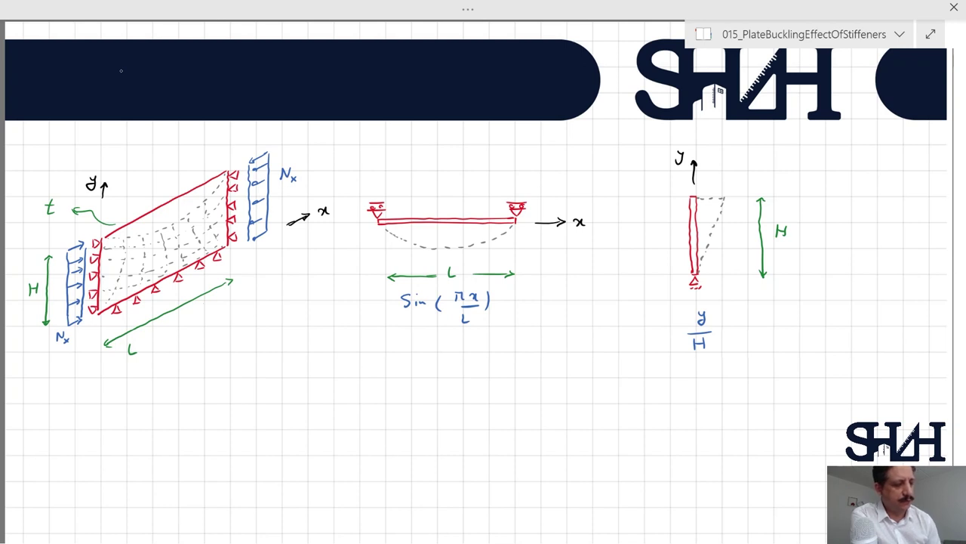
Step: Write the deflection equation w = A sin(πx/L) · y/H in black below the sketches
{"action": "left_click_drag", "start_coordinate": [261, 367], "coordinate": [298, 370]}
{"action": "left_click_drag", "start_coordinate": [286, 377], "coordinate": [343, 378]}
{"action": "left_click_drag", "start_coordinate": [349, 370], "coordinate": [381, 381]}
{"action": "left_click_drag", "start_coordinate": [400, 365], "coordinate": [425, 371]}
{"action": "left_click_drag", "start_coordinate": [425, 362], "coordinate": [414, 372]}
{"action": "mouse_move", "coordinate": [407, 379]}
{"action": "left_mouse_down"}
{"action": "mouse_move", "coordinate": [424, 378]}
{"action": "mouse_move", "coordinate": [412, 394]}
{"action": "left_mouse_up"}
{"action": "left_click_drag", "start_coordinate": [436, 360], "coordinate": [437, 379]}
{"action": "left_click_drag", "start_coordinate": [448, 371], "coordinate": [471, 375]}
{"action": "mouse_move", "coordinate": [463, 379]}
{"action": "left_mouse_down"}
{"action": "mouse_move", "coordinate": [482, 378]}
{"action": "mouse_move", "coordinate": [466, 394]}
{"action": "left_mouse_up"}
{"action": "left_click_drag", "start_coordinate": [475, 384], "coordinate": [475, 389]}
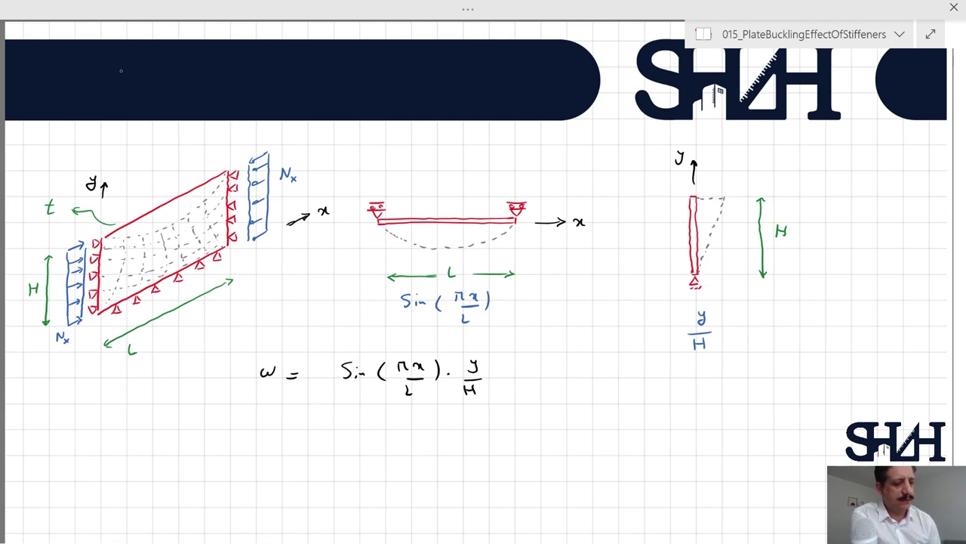
{"action": "left_click_drag", "start_coordinate": [312, 381], "coordinate": [322, 373]}
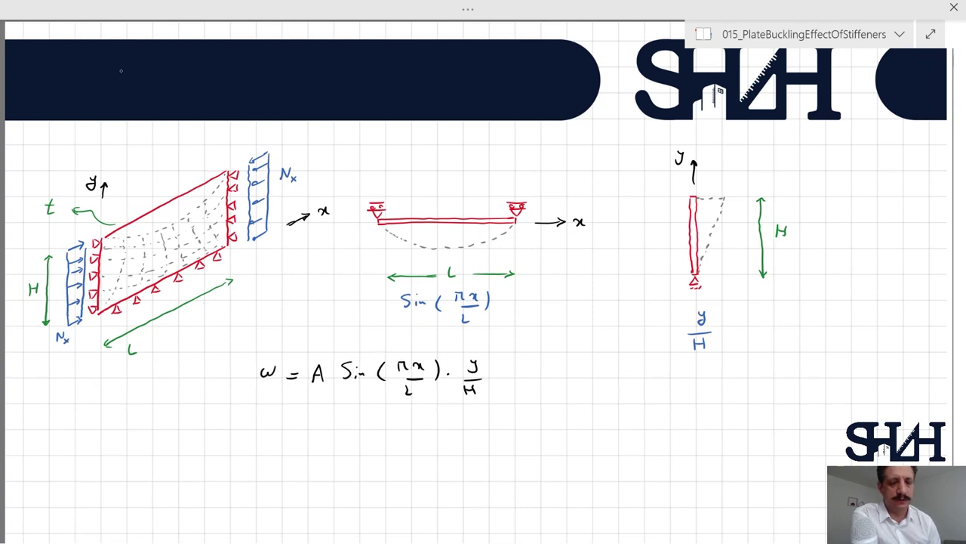
Step: Switch to Mathcad Prime and enter the function header w(A, x, L, H) near the worksheet's upper left corner
{"action": "scroll", "coordinate": [962, 260], "scroll_direction": "down", "scroll_amount": 2}
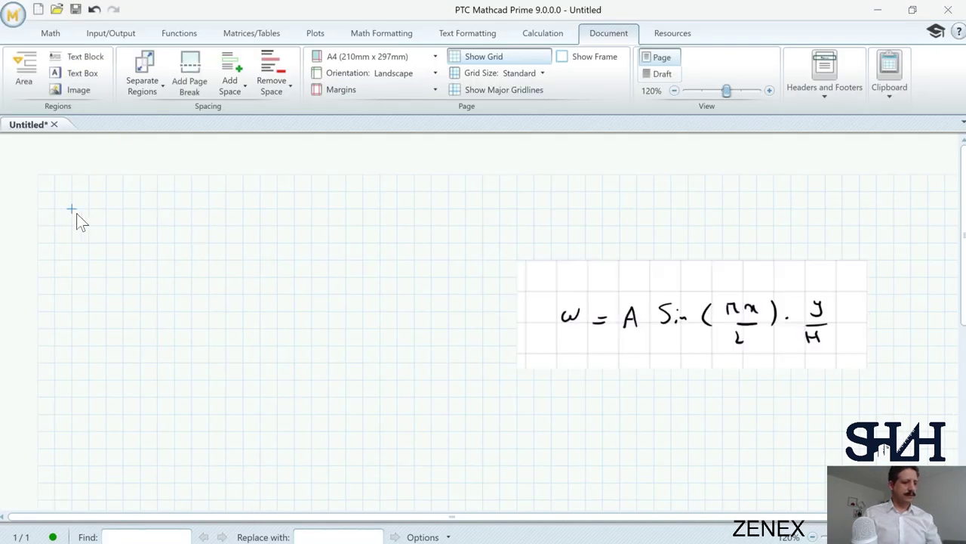
{"action": "type", "text": "w("}
{"action": "type", "text": "A,x,"}
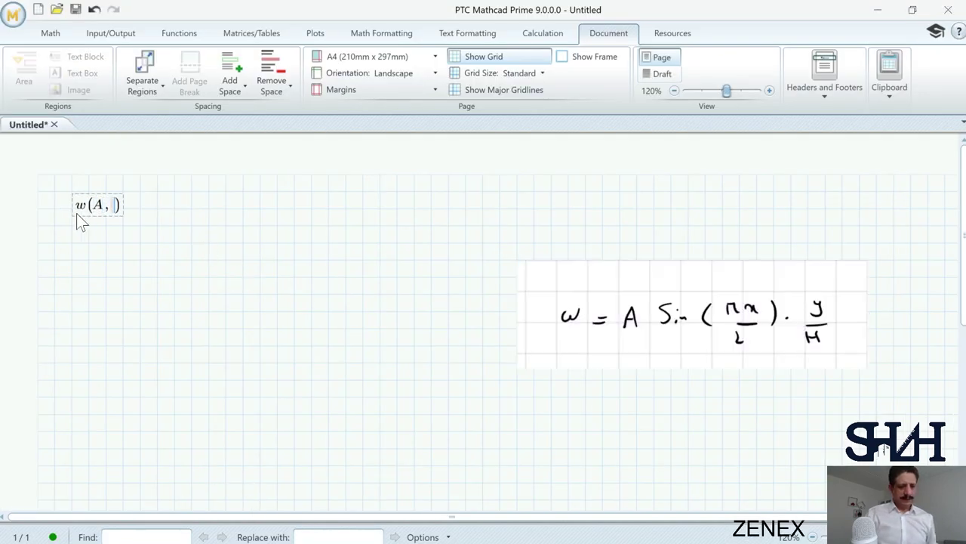
{"action": "type", "text": "L,H"}
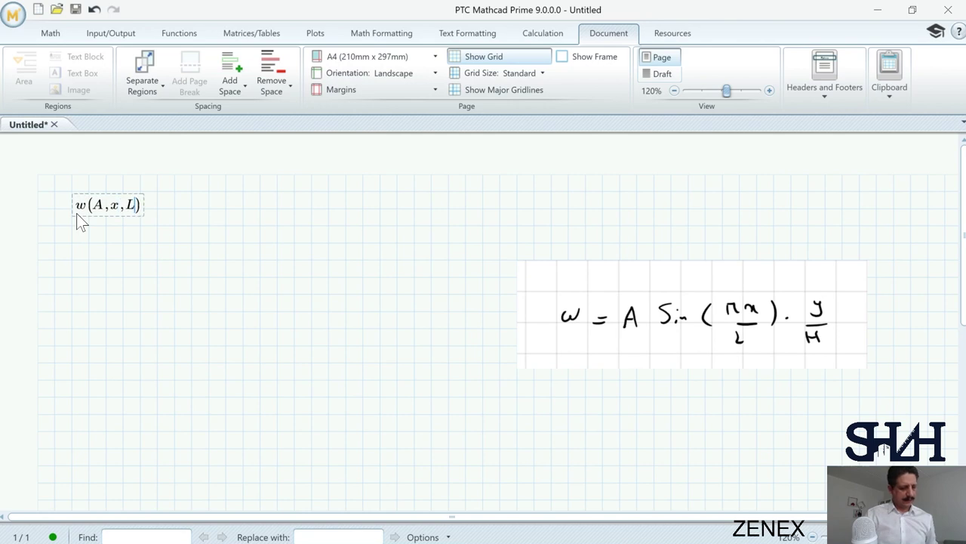
Step: Define the body of w as A·sin(π·x/L), with π·x as numerator and L as denominator
{"action": "type", "text": ":A*sin"}
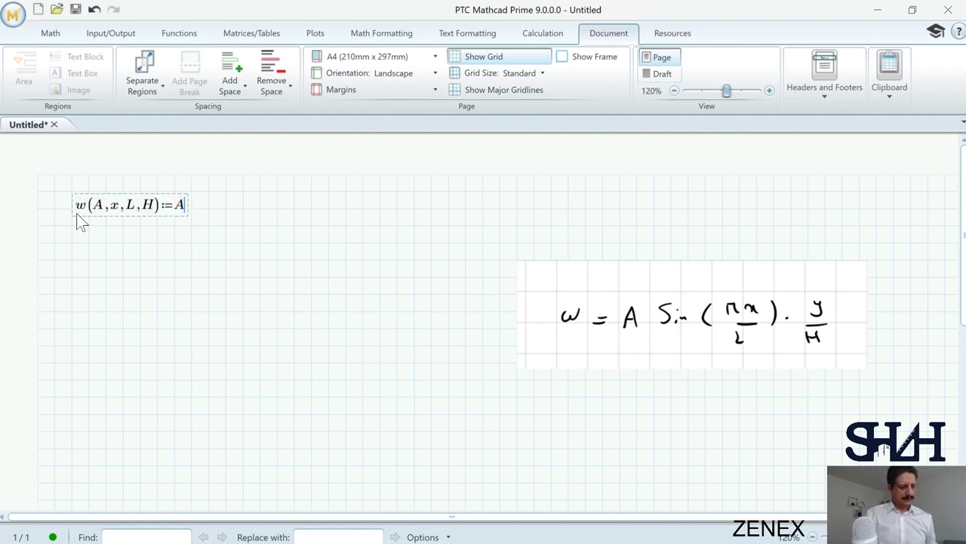
{"action": "type", "text": "("}
{"action": "key", "text": "ctrl+shift+p"}
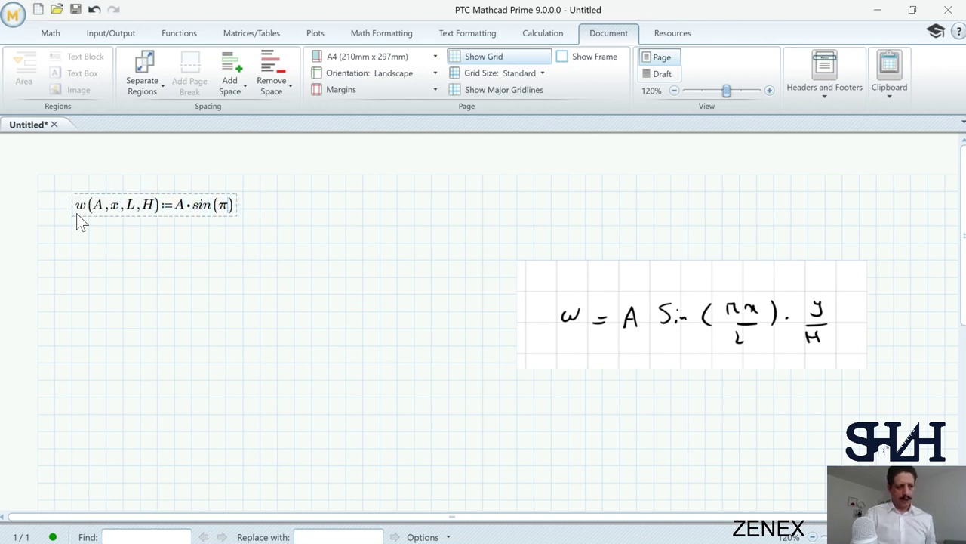
{"action": "type", "text": "*x"}
{"action": "key", "text": "space"}
{"action": "key", "text": "space"}
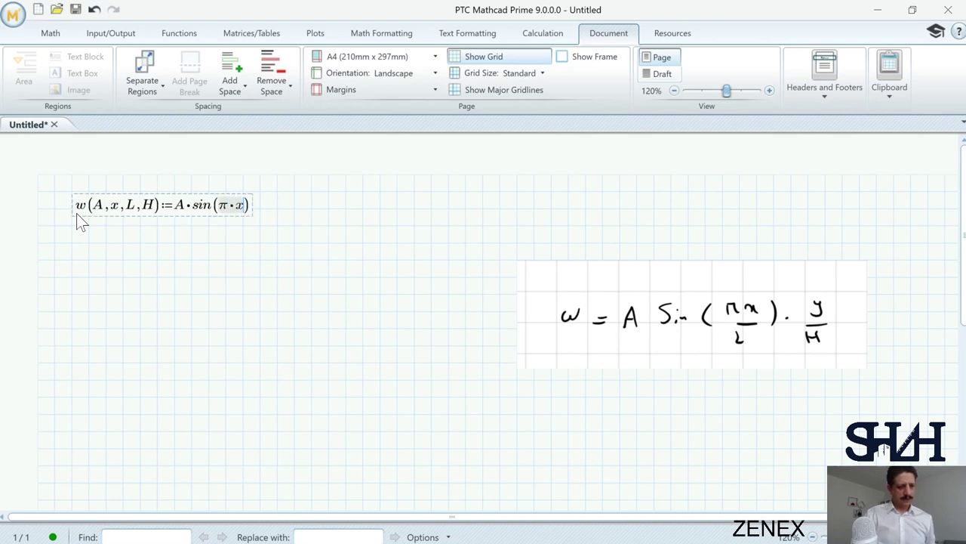
{"action": "type", "text": "/L"}
{"action": "key", "text": "space"}
{"action": "key", "text": "space"}
{"action": "key", "text": "space"}
Step: Multiply the sine term by y/H and add y as an argument of w after x
{"action": "type", "text": "*y"}
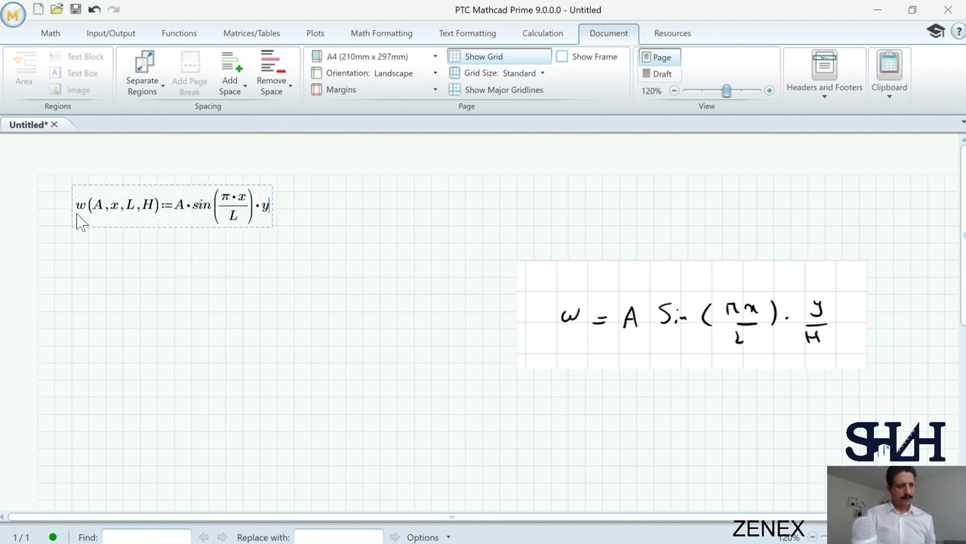
{"action": "type", "text": "/H"}
{"action": "left_click", "coordinate": [87, 244]}
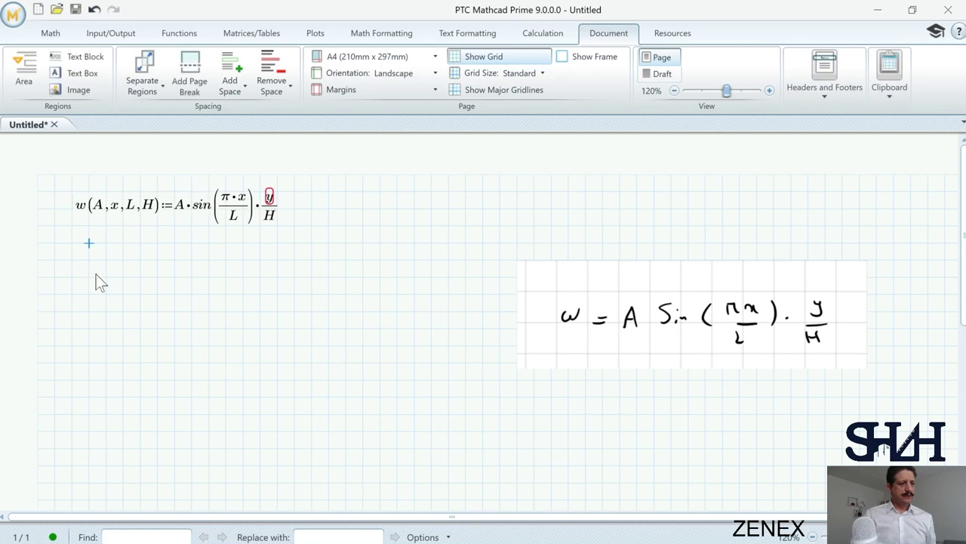
{"action": "left_click", "coordinate": [118, 211]}
{"action": "type", "text": ",y"}
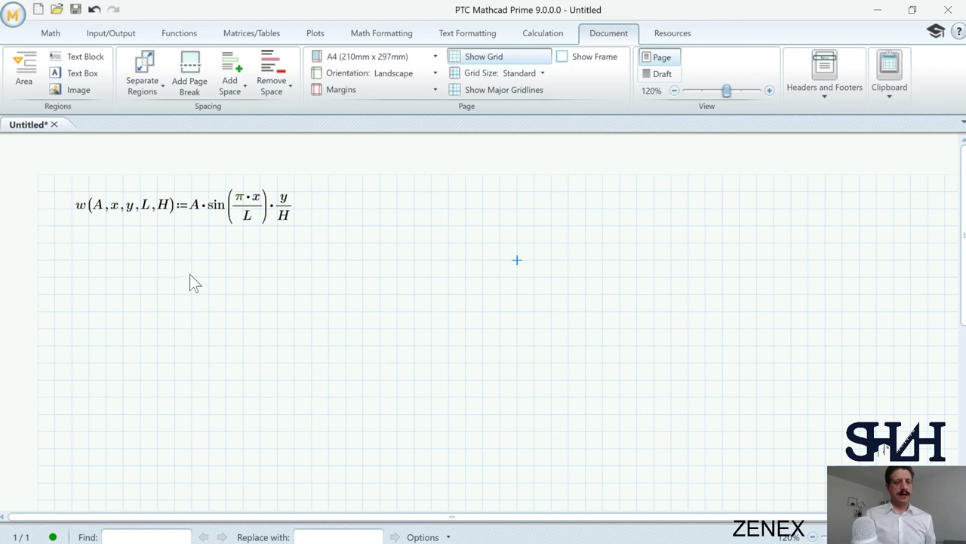
Step: Insert a 3D plot in the empty worksheet area and plot w(1, x, y, 3, 1)
{"action": "left_click", "coordinate": [314, 33]}
{"action": "left_click", "coordinate": [28, 85]}
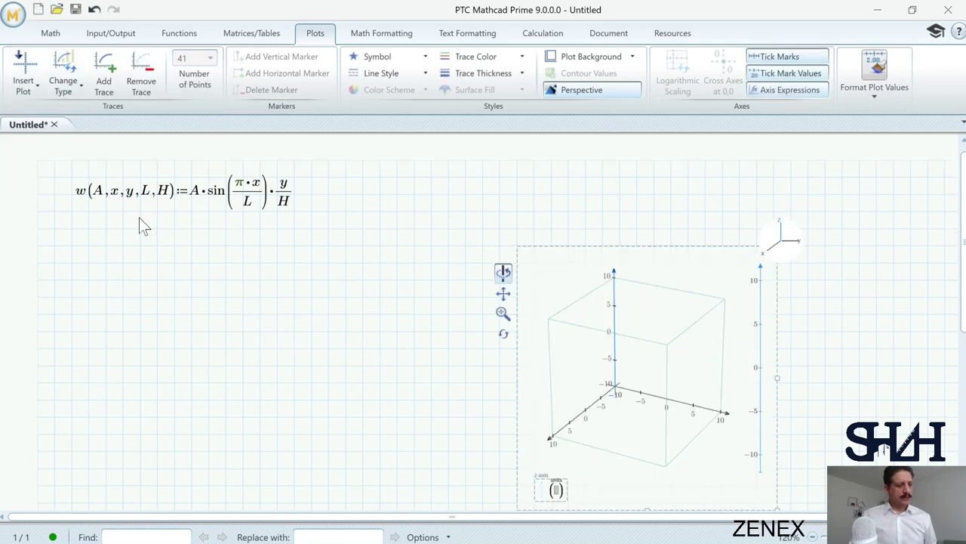
{"action": "type", "text": "w("}
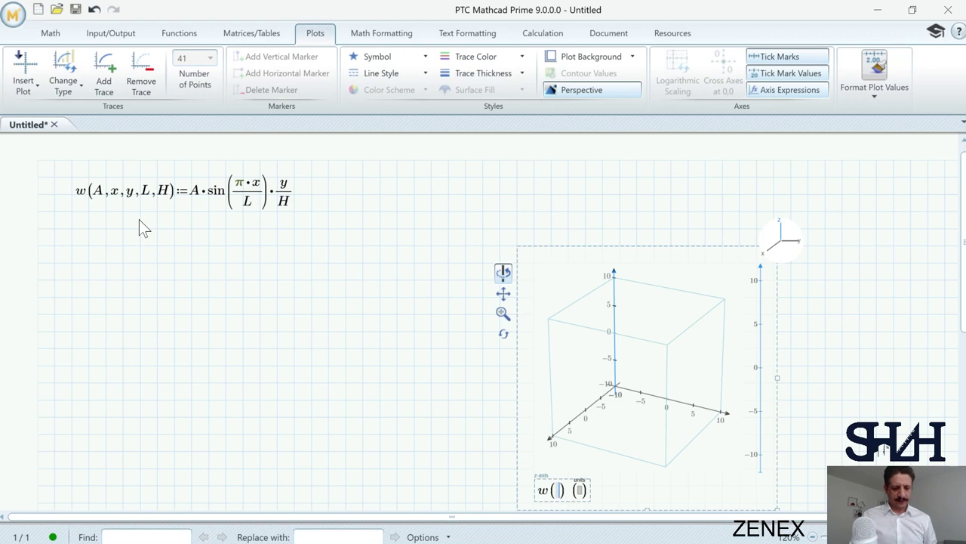
{"action": "type", "text": "1,"}
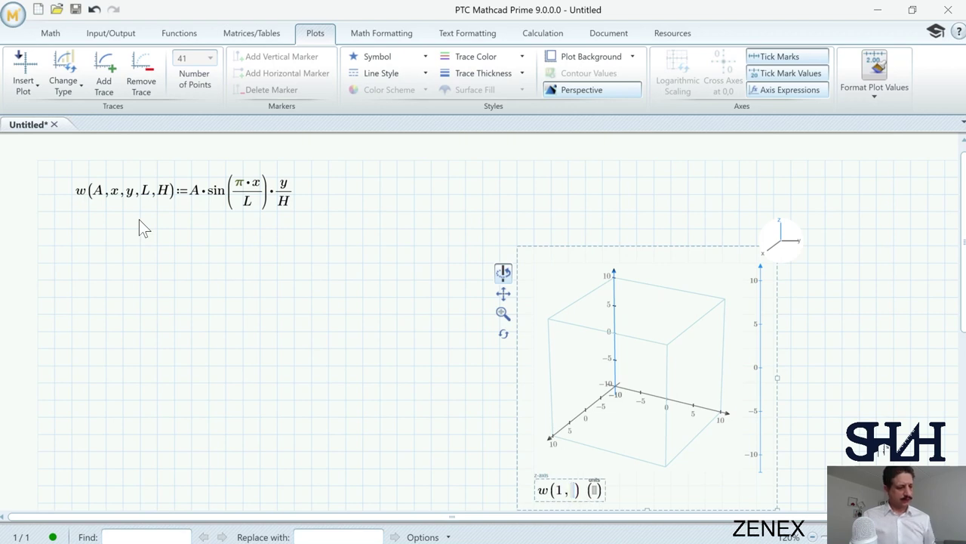
{"action": "type", "text": "x,y,"}
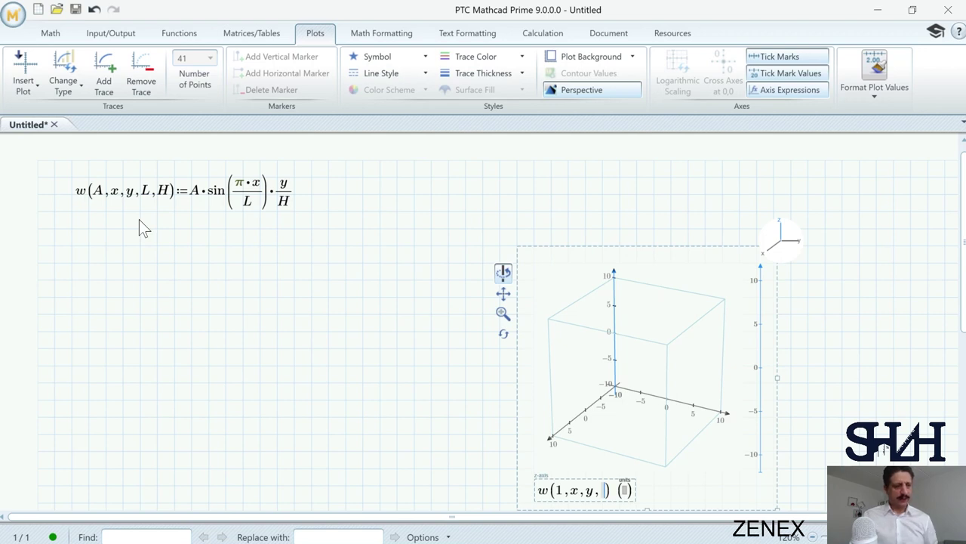
{"action": "type", "text": "3"}
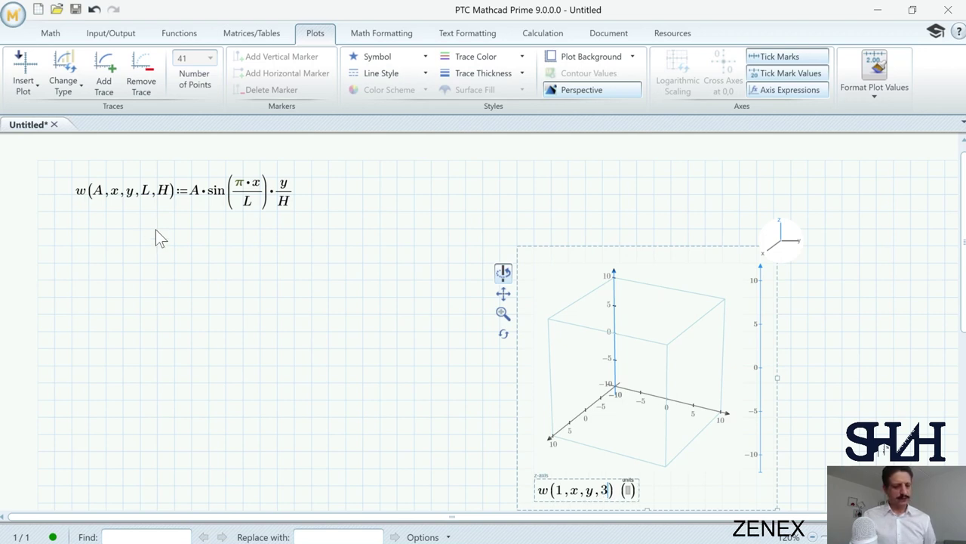
{"action": "type", "text": ", "}
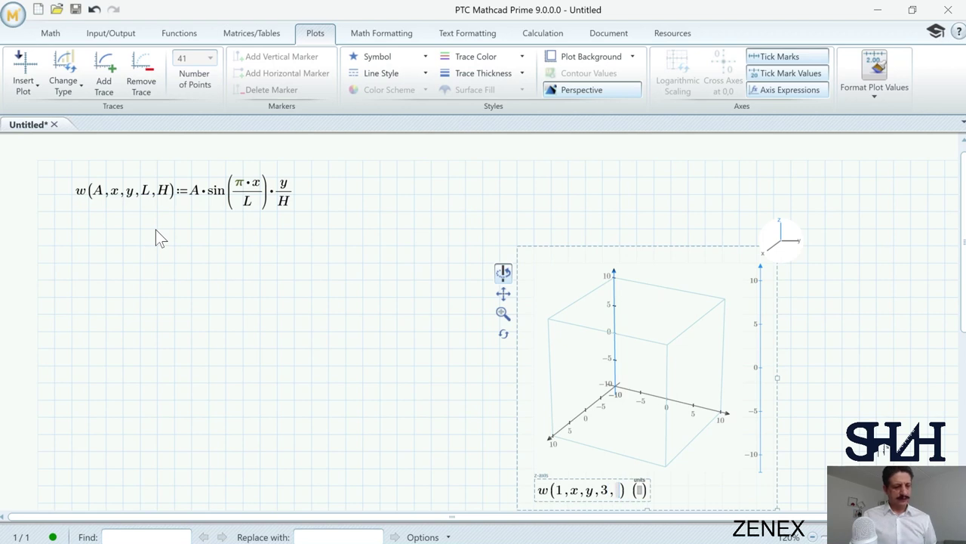
{"action": "type", "text": "1"}
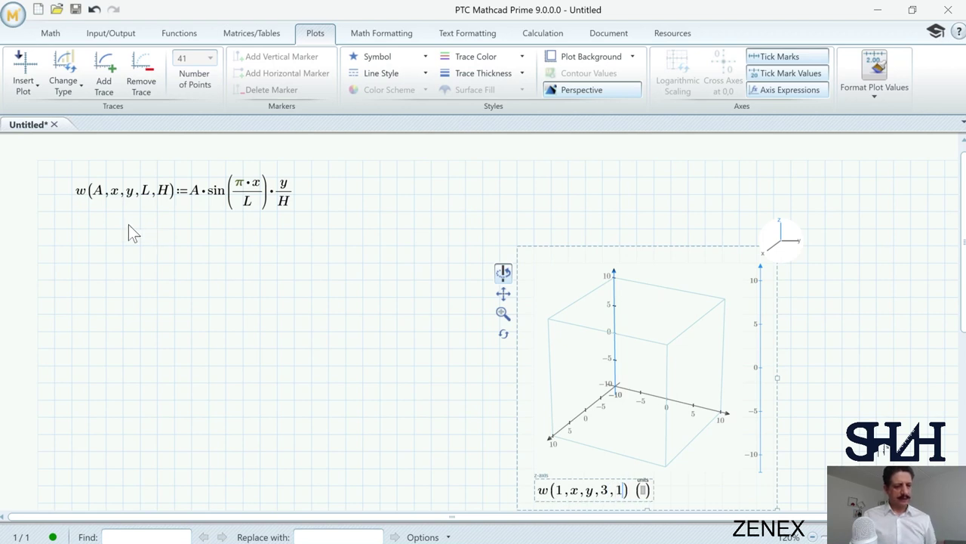
Step: Set the 3D plot's x axis range to 0–3 and its y axis range to 0–1
{"action": "left_click", "coordinate": [759, 297]}
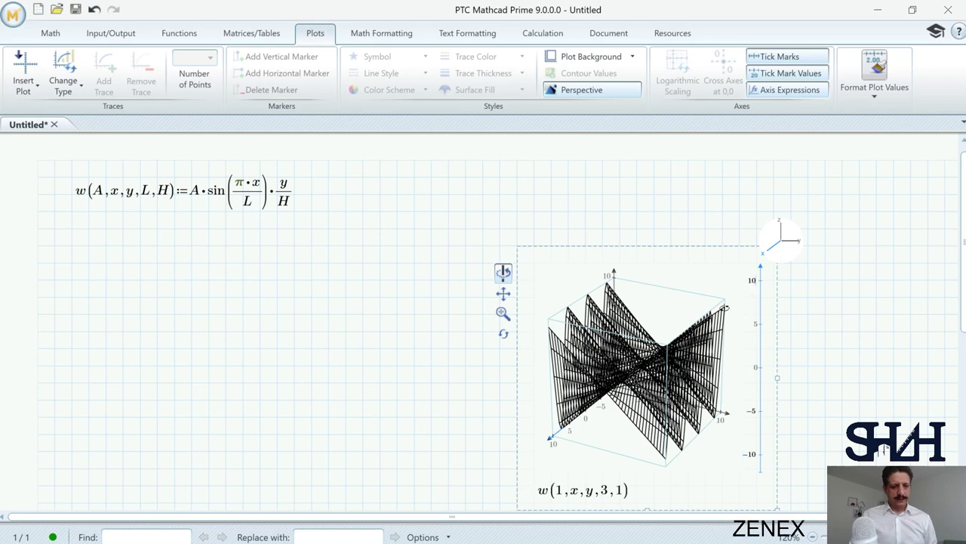
{"action": "type", "text": "3"}
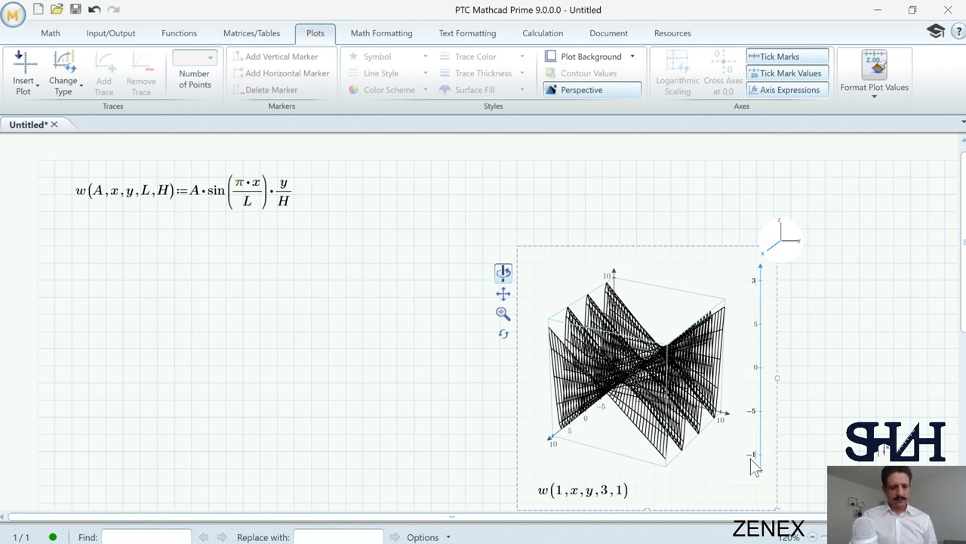
{"action": "left_click", "coordinate": [858, 382]}
{"action": "left_click", "coordinate": [761, 290]}
{"action": "left_click", "coordinate": [791, 243]}
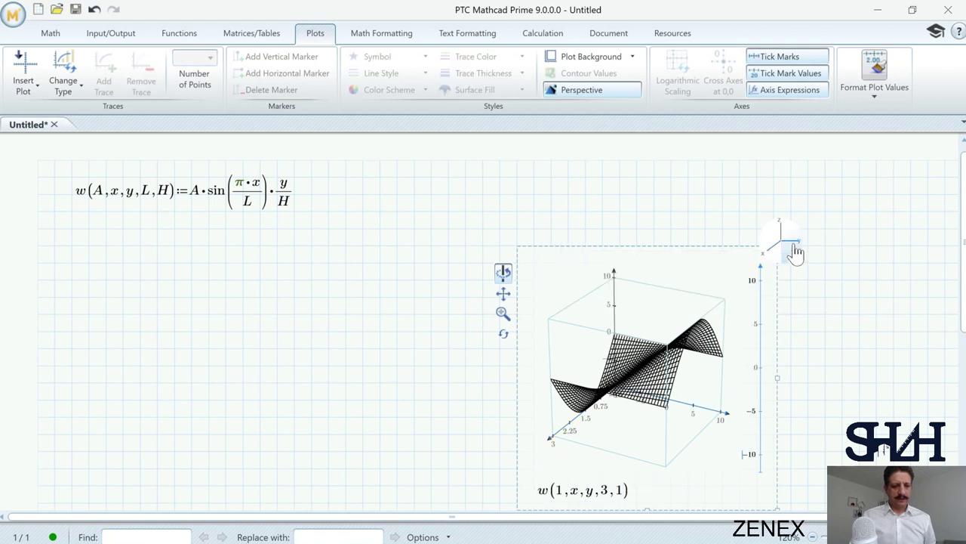
{"action": "left_click", "coordinate": [756, 280]}
{"action": "key", "text": "BackSpace"}
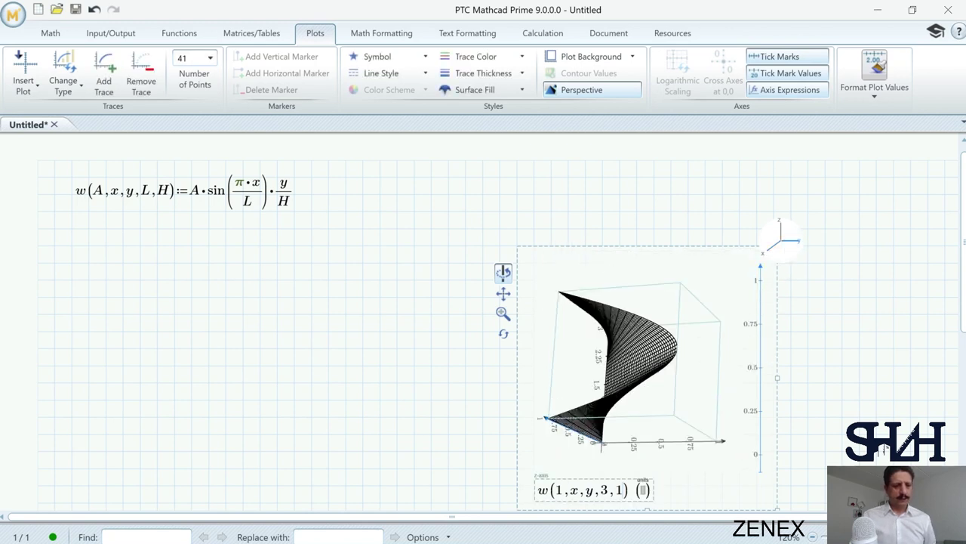
Step: Color the plotted surface's trace green and fill the surface with teal
{"action": "left_click_drag", "start_coordinate": [503, 273], "coordinate": [503, 273]}
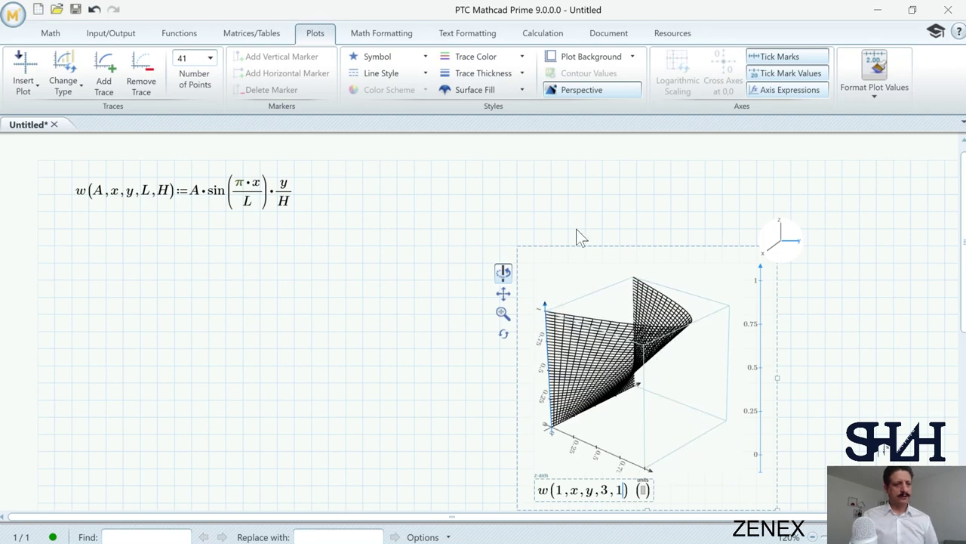
{"action": "left_click", "coordinate": [460, 59]}
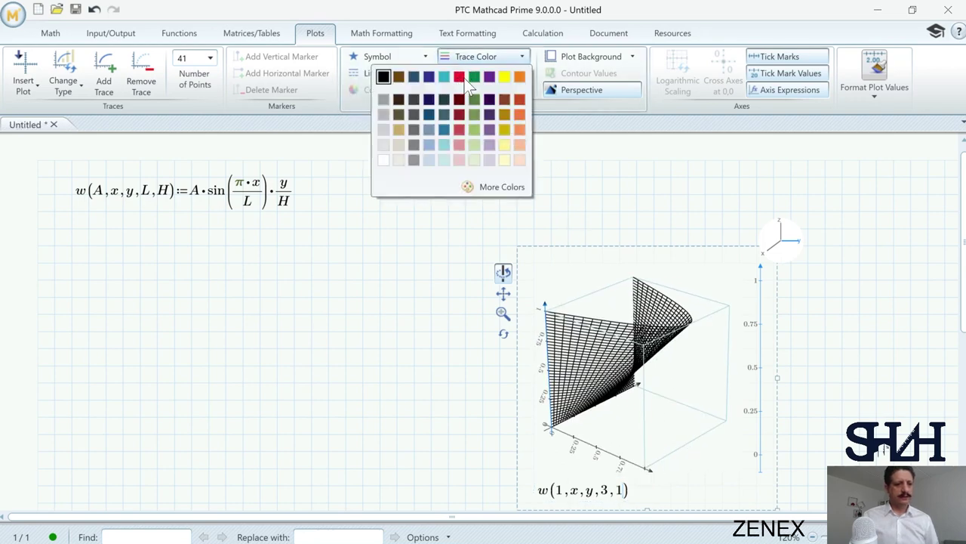
{"action": "left_click", "coordinate": [473, 77]}
{"action": "left_click", "coordinate": [484, 89]}
{"action": "left_click", "coordinate": [444, 110]}
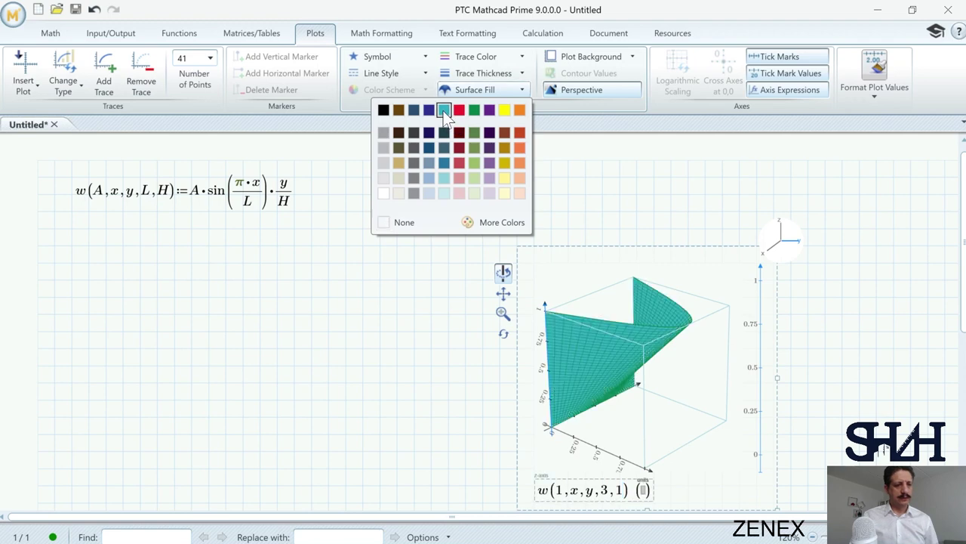
Step: Recolor the plotted surface with a green fill and black grid lines, and move the plot closer to the equation
{"action": "mouse_move", "coordinate": [636, 347]}
{"action": "left_mouse_down"}
{"action": "mouse_move", "coordinate": [643, 331]}
{"action": "mouse_move", "coordinate": [629, 330]}
{"action": "left_mouse_up"}
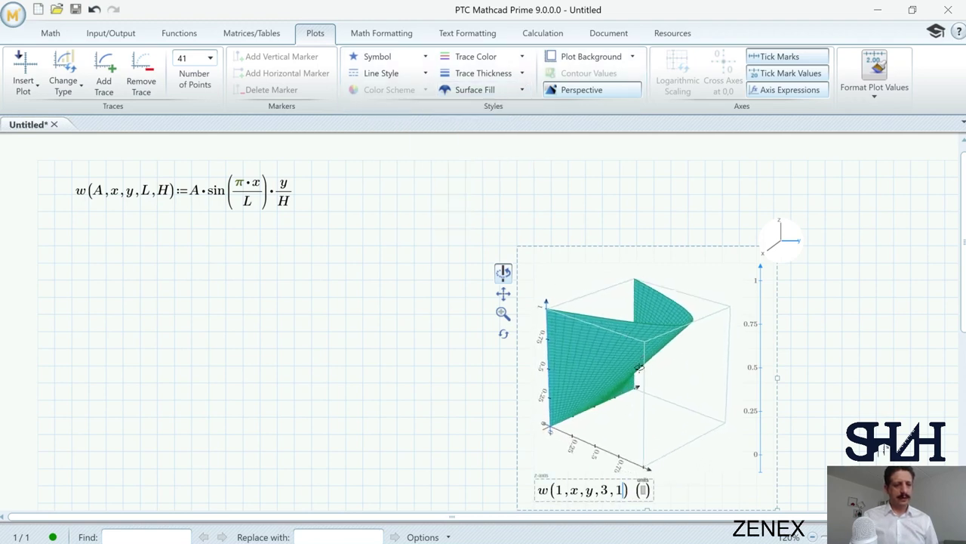
{"action": "left_click_drag", "start_coordinate": [639, 367], "coordinate": [673, 352]}
{"action": "left_click", "coordinate": [479, 92]}
{"action": "left_click", "coordinate": [444, 130]}
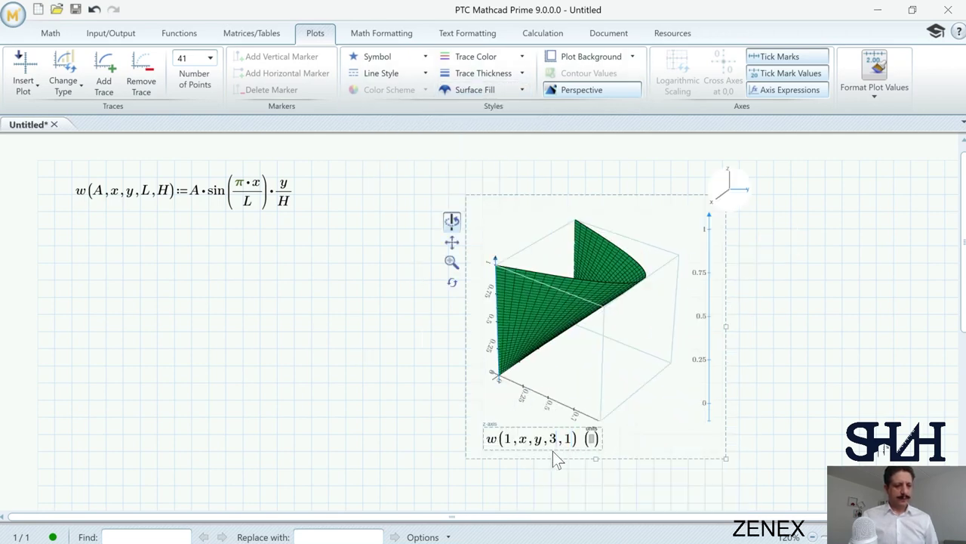
Step: Set the length argument in the plotted expression to 10 and the x axis upper limit to 10
{"action": "double_click", "coordinate": [553, 451]}
{"action": "type", "text": "10"}
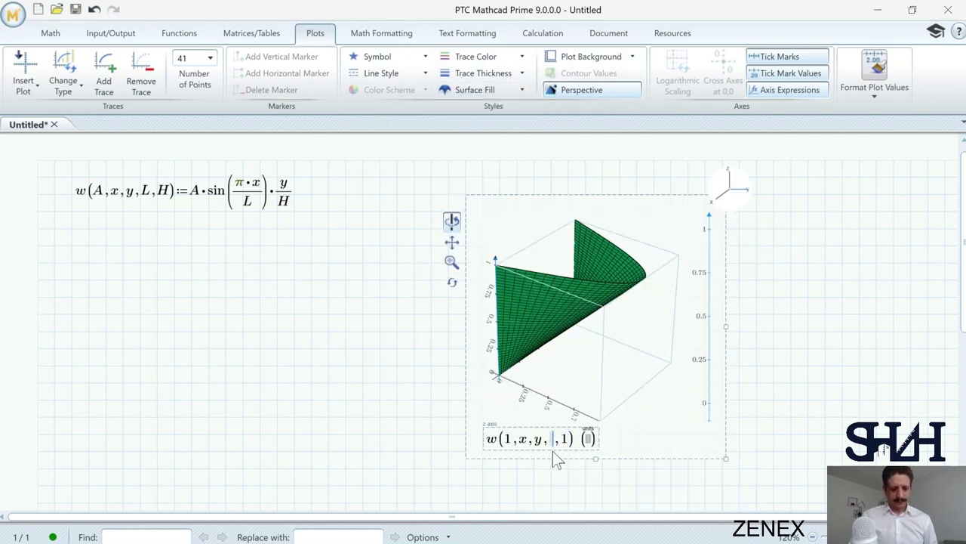
{"action": "left_click", "coordinate": [712, 202]}
{"action": "left_click", "coordinate": [703, 229]}
{"action": "key", "text": "BackSpace"}
{"action": "type", "text": "10"}
{"action": "left_click", "coordinate": [828, 262]}
Step: Capture a screenshot of the 3D surface plot region and copy it to the clipboard
{"action": "left_click_drag", "start_coordinate": [597, 340], "coordinate": [568, 290]}
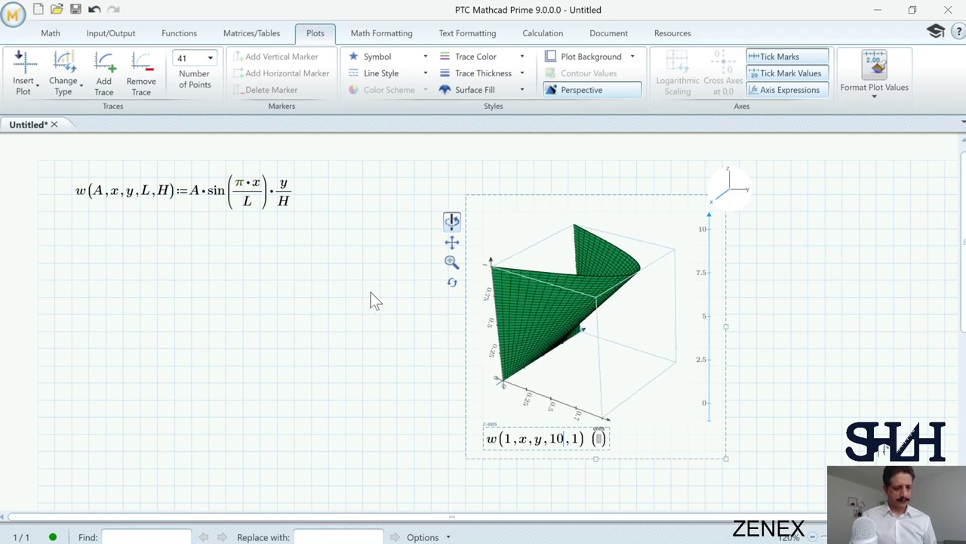
{"action": "key", "text": "Print"}
{"action": "left_click_drag", "start_coordinate": [476, 221], "coordinate": [724, 457]}
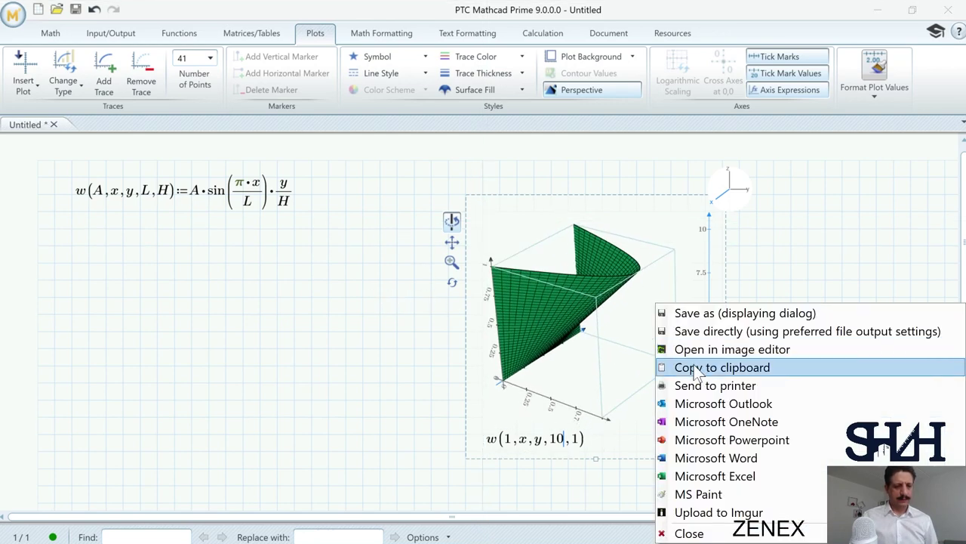
{"action": "left_click", "coordinate": [695, 369]}
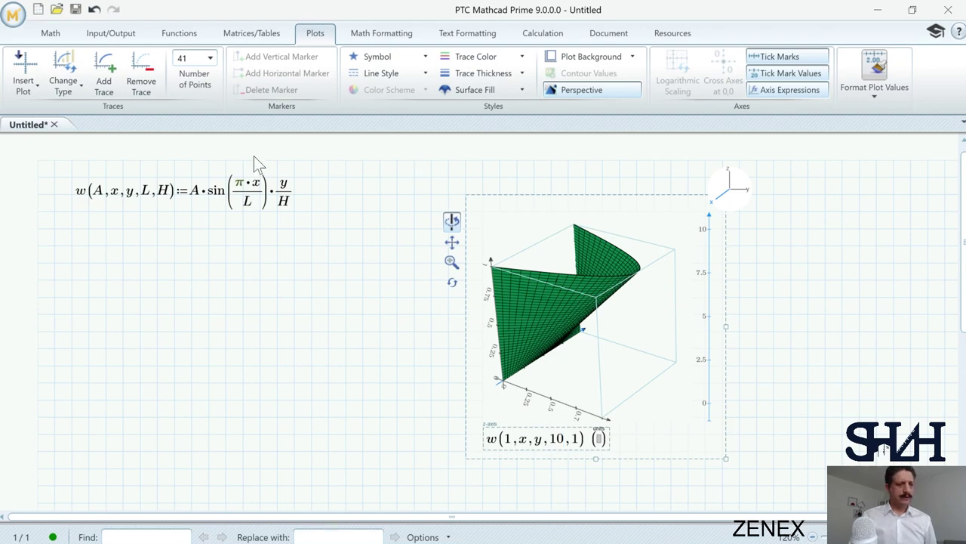
Step: Change w to add y/H to the sine term instead of multiplying, and examine the resulting surface shape
{"action": "left_click_drag", "start_coordinate": [282, 185], "coordinate": [278, 210]}
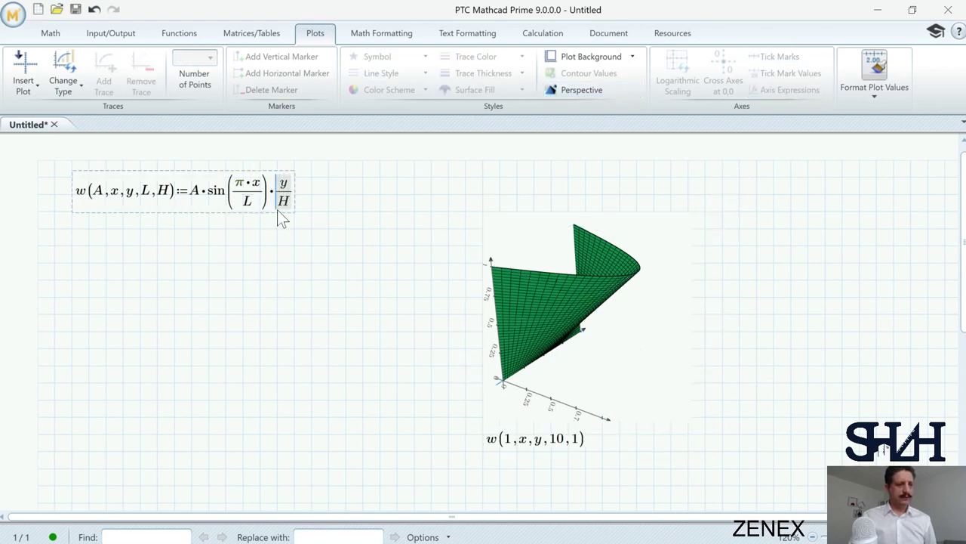
{"action": "key", "text": "BackSpace"}
{"action": "type", "text": "+y/H"}
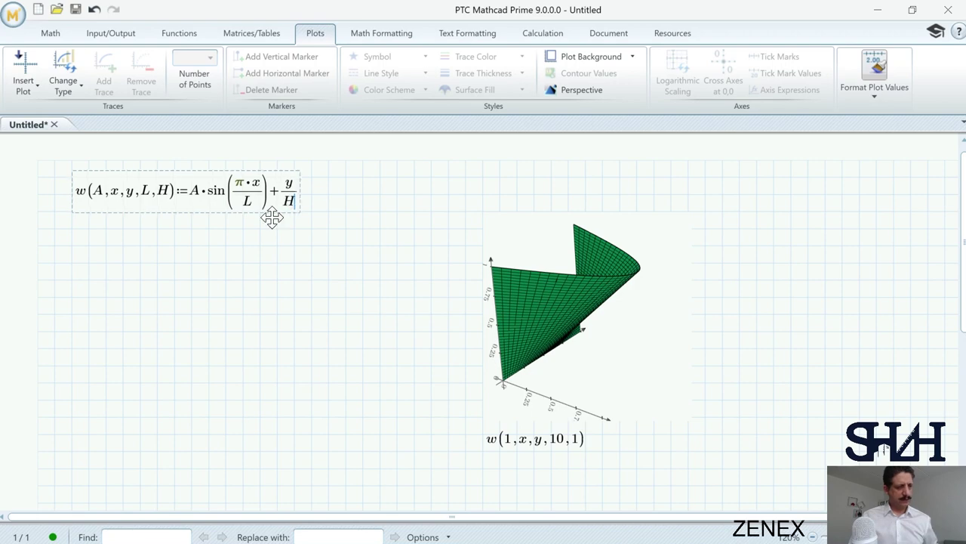
{"action": "left_click", "coordinate": [622, 332]}
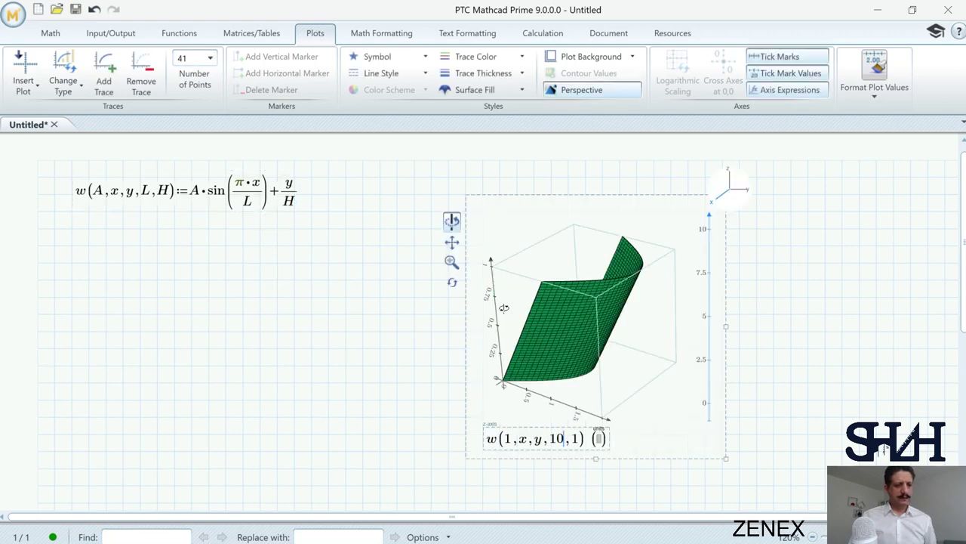
{"action": "left_click_drag", "start_coordinate": [622, 332], "coordinate": [578, 262]}
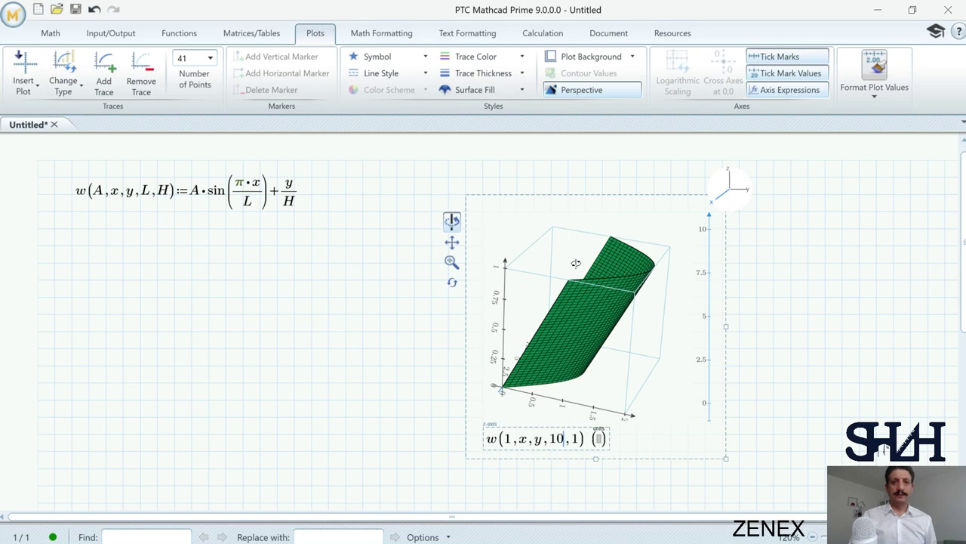
{"action": "mouse_move", "coordinate": [583, 301]}
{"action": "left_mouse_down"}
{"action": "mouse_move", "coordinate": [567, 287]}
{"action": "mouse_move", "coordinate": [579, 300]}
{"action": "left_mouse_up"}
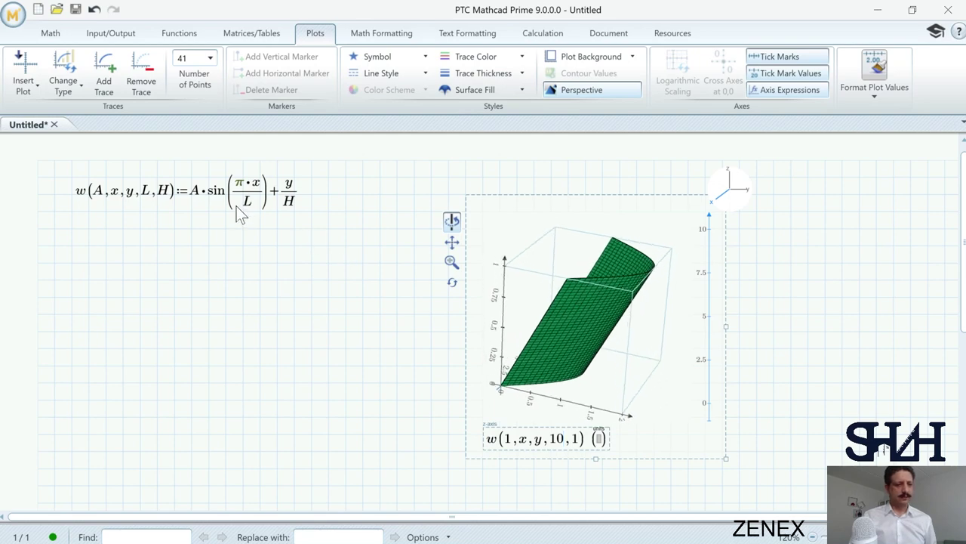
Step: Replace the plus sign in w with multiplication so the sine term is multiplied by y/H
{"action": "left_click", "coordinate": [290, 201]}
{"action": "key", "text": "BackSpace"}
{"action": "type", "text": "*"}
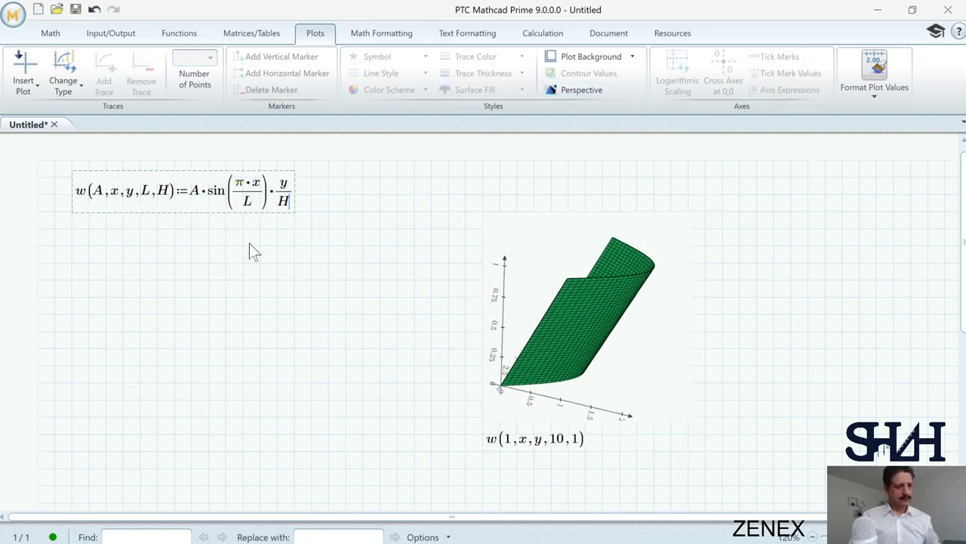
Step: Recalculate w with the product form and orbit the 3D surface plot to view the resulting deflected shape
{"action": "left_click", "coordinate": [226, 262]}
{"action": "left_click", "coordinate": [530, 309]}
{"action": "mouse_move", "coordinate": [581, 326]}
{"action": "left_mouse_down"}
{"action": "mouse_move", "coordinate": [559, 331]}
{"action": "mouse_move", "coordinate": [570, 330]}
{"action": "left_mouse_up"}
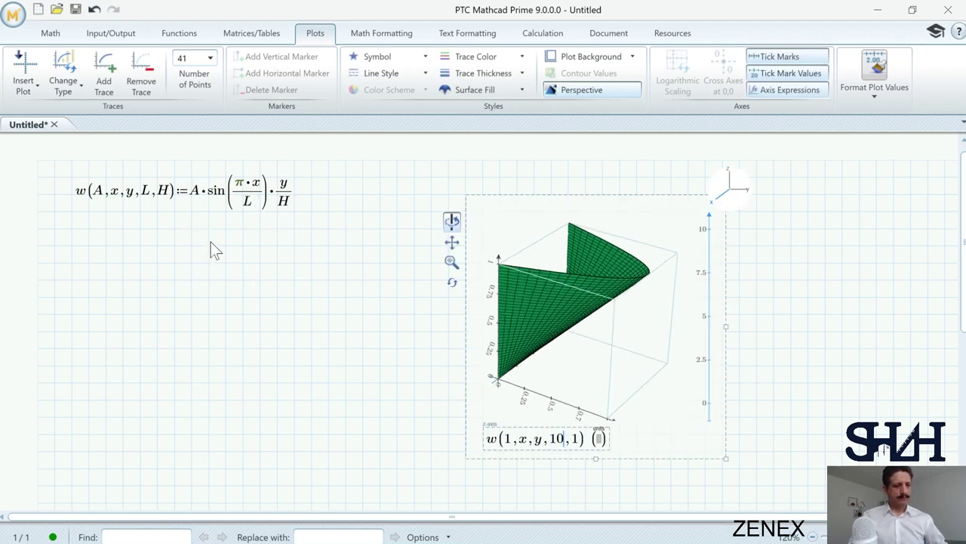
Step: Shrink the surface plot region and move it sideways, farther from the w definition
{"action": "left_click", "coordinate": [506, 192]}
{"action": "left_click_drag", "start_coordinate": [726, 458], "coordinate": [659, 388]}
{"action": "left_click", "coordinate": [590, 256]}
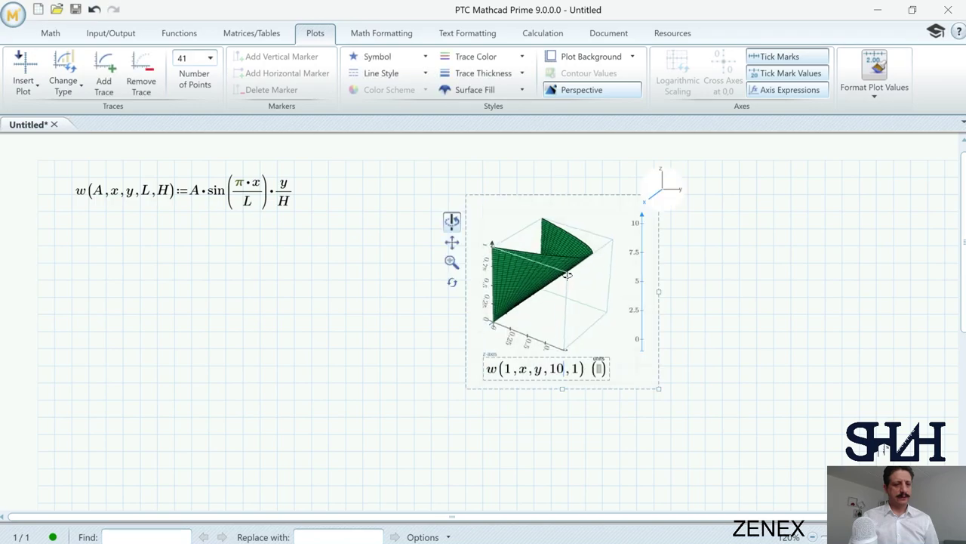
{"action": "left_click_drag", "start_coordinate": [552, 200], "coordinate": [780, 194]}
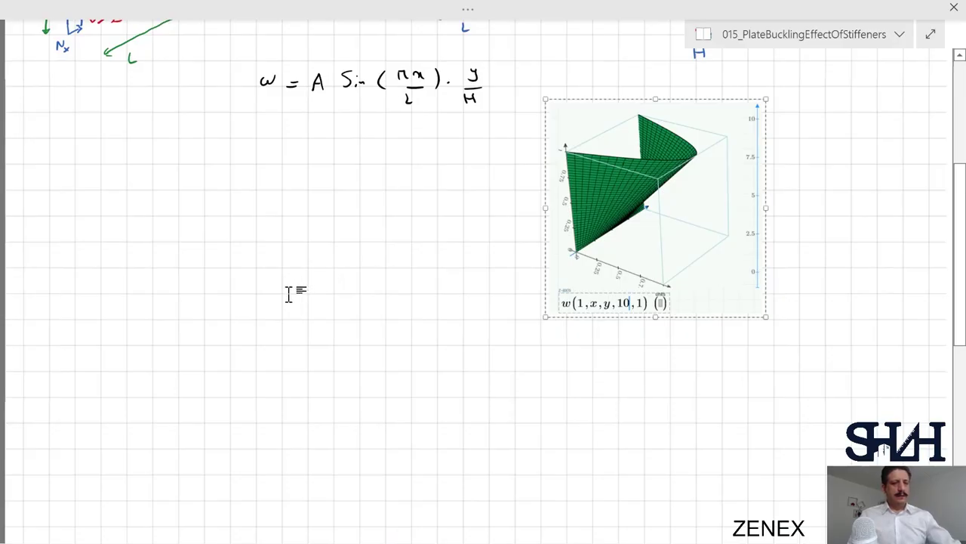
Step: In the PlateBucklingEffectOfStiffeners notes, move the pasted surface plot image beneath the y/H sketch
{"action": "scroll", "coordinate": [292, 291], "scroll_direction": "up", "scroll_amount": 2}
{"action": "scroll", "coordinate": [280, 313], "scroll_direction": "up", "scroll_amount": 2}
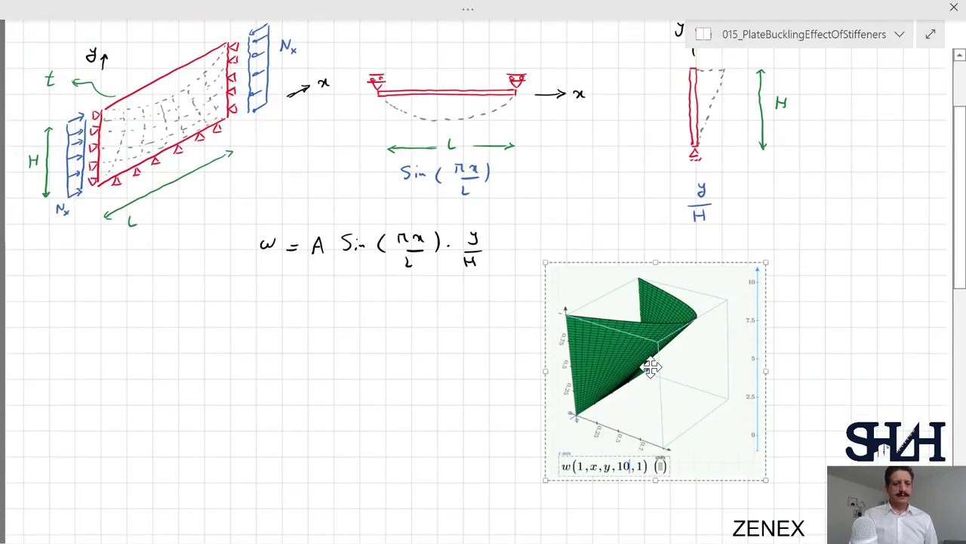
{"action": "left_click_drag", "start_coordinate": [647, 362], "coordinate": [766, 334]}
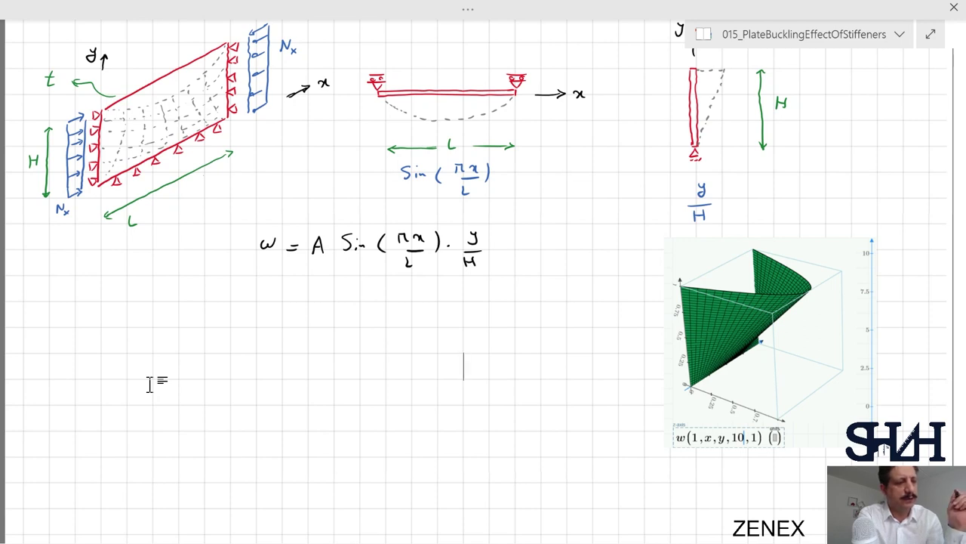
Step: Handwrite the total potential energy equation Π = U + V below the w expression
{"action": "left_click_drag", "start_coordinate": [70, 381], "coordinate": [105, 371]}
{"action": "mouse_move", "coordinate": [94, 376]}
{"action": "left_mouse_down"}
{"action": "mouse_move", "coordinate": [130, 366]}
{"action": "mouse_move", "coordinate": [152, 375]}
{"action": "mouse_move", "coordinate": [147, 382]}
{"action": "left_mouse_up"}
{"action": "mouse_move", "coordinate": [170, 366]}
{"action": "left_mouse_down"}
{"action": "mouse_move", "coordinate": [175, 379]}
{"action": "mouse_move", "coordinate": [184, 366]}
{"action": "left_mouse_up"}
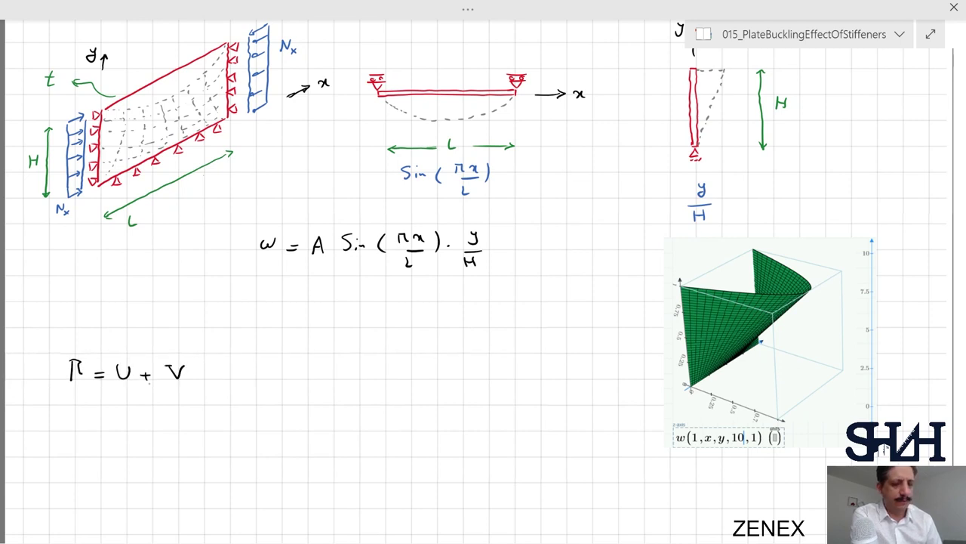
Step: Begin the strain energy equation below Π by handwriting U = D/2 · and an integral sign
{"action": "scroll", "coordinate": [483, 272], "scroll_direction": "down", "scroll_amount": 3}
{"action": "left_click_drag", "start_coordinate": [40, 323], "coordinate": [70, 331]}
{"action": "mouse_move", "coordinate": [62, 336]}
{"action": "left_mouse_down"}
{"action": "mouse_move", "coordinate": [99, 314]}
{"action": "mouse_move", "coordinate": [88, 329]}
{"action": "left_mouse_up"}
{"action": "mouse_move", "coordinate": [85, 334]}
{"action": "left_mouse_down"}
{"action": "mouse_move", "coordinate": [105, 334]}
{"action": "mouse_move", "coordinate": [100, 351]}
{"action": "left_mouse_up"}
{"action": "left_click", "coordinate": [118, 330]}
{"action": "left_click_drag", "start_coordinate": [139, 295], "coordinate": [129, 369]}
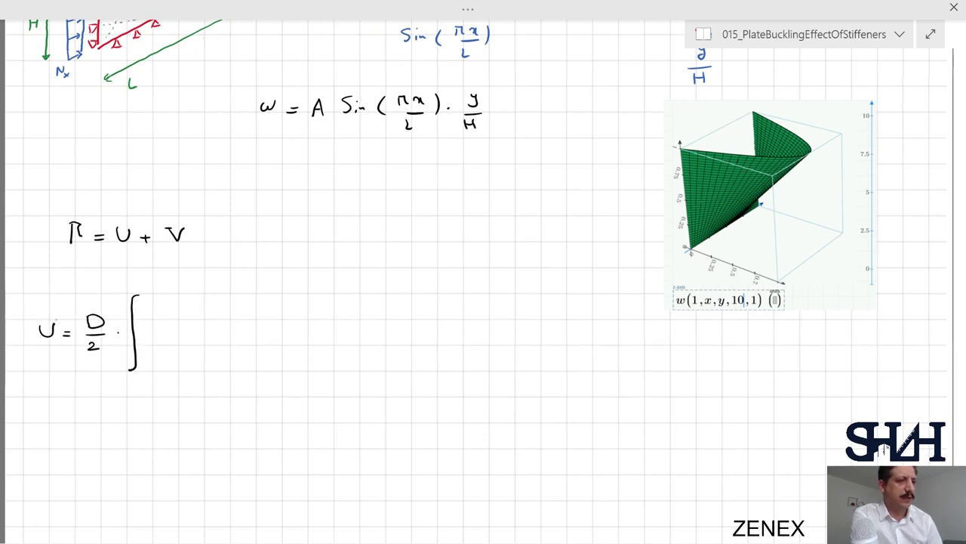
Step: Handwrite the integrand of U as w_xx² + w_yy² + 2ν·w_xx·w_yy + 2(1−ν)·w_xy
{"action": "mouse_move", "coordinate": [166, 332]}
{"action": "left_mouse_down"}
{"action": "mouse_move", "coordinate": [196, 342]}
{"action": "mouse_move", "coordinate": [205, 318]}
{"action": "mouse_move", "coordinate": [225, 332]}
{"action": "left_mouse_up"}
{"action": "mouse_move", "coordinate": [220, 327]}
{"action": "left_mouse_down"}
{"action": "mouse_move", "coordinate": [220, 337]}
{"action": "mouse_move", "coordinate": [251, 329]}
{"action": "mouse_move", "coordinate": [267, 348]}
{"action": "left_mouse_up"}
{"action": "left_click", "coordinate": [271, 314]}
{"action": "left_click_drag", "start_coordinate": [269, 314], "coordinate": [305, 337]}
{"action": "mouse_move", "coordinate": [299, 333]}
{"action": "left_mouse_down"}
{"action": "mouse_move", "coordinate": [299, 342]}
{"action": "mouse_move", "coordinate": [368, 334]}
{"action": "mouse_move", "coordinate": [387, 350]}
{"action": "mouse_move", "coordinate": [419, 335]}
{"action": "mouse_move", "coordinate": [437, 357]}
{"action": "left_mouse_up"}
{"action": "left_click", "coordinate": [395, 343]}
{"action": "left_click_drag", "start_coordinate": [447, 341], "coordinate": [470, 342]}
{"action": "mouse_move", "coordinate": [481, 333]}
{"action": "left_mouse_down"}
{"action": "mouse_move", "coordinate": [481, 348]}
{"action": "mouse_move", "coordinate": [490, 344]}
{"action": "left_mouse_up"}
{"action": "mouse_move", "coordinate": [494, 339]}
{"action": "left_mouse_down"}
{"action": "mouse_move", "coordinate": [528, 348]}
{"action": "mouse_move", "coordinate": [563, 335]}
{"action": "mouse_move", "coordinate": [581, 358]}
{"action": "left_mouse_up"}
{"action": "left_click", "coordinate": [539, 338]}
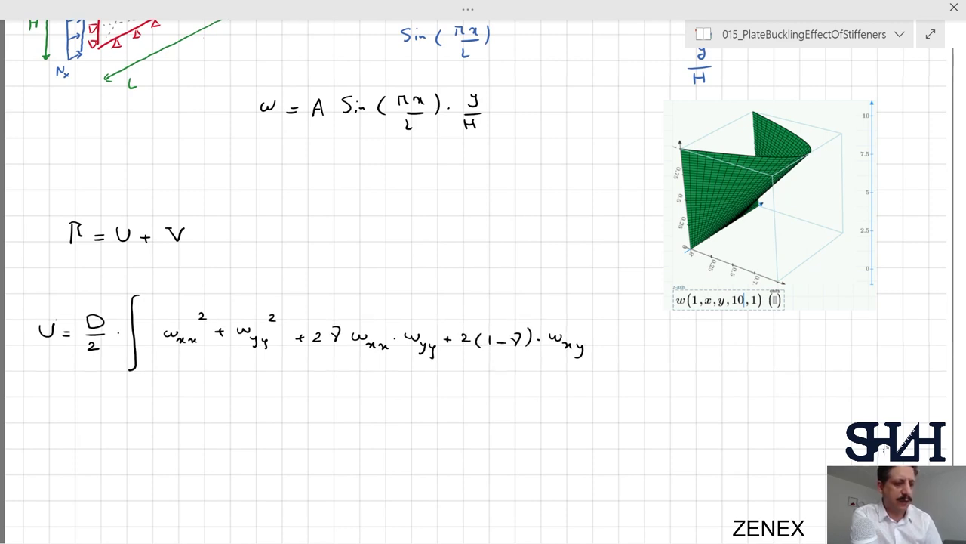
Step: Square w_xy, enclose the integrand of U in parentheses, and add dA with A as the integration domain
{"action": "left_click_drag", "start_coordinate": [579, 319], "coordinate": [587, 325]}
{"action": "left_click_drag", "start_coordinate": [152, 319], "coordinate": [151, 351]}
{"action": "left_click_drag", "start_coordinate": [594, 320], "coordinate": [596, 355]}
{"action": "left_click_drag", "start_coordinate": [622, 318], "coordinate": [617, 337]}
{"action": "mouse_move", "coordinate": [630, 340]}
{"action": "left_mouse_down"}
{"action": "mouse_move", "coordinate": [635, 324]}
{"action": "mouse_move", "coordinate": [640, 340]}
{"action": "left_mouse_up"}
{"action": "left_click_drag", "start_coordinate": [631, 335], "coordinate": [639, 334]}
{"action": "left_click_drag", "start_coordinate": [124, 390], "coordinate": [133, 388]}
Step: Handwrite the load potential V = −N_x/2 ∫ w_x² dA over area A below the U equation
{"action": "scroll", "coordinate": [964, 299], "scroll_direction": "down", "scroll_amount": 2}
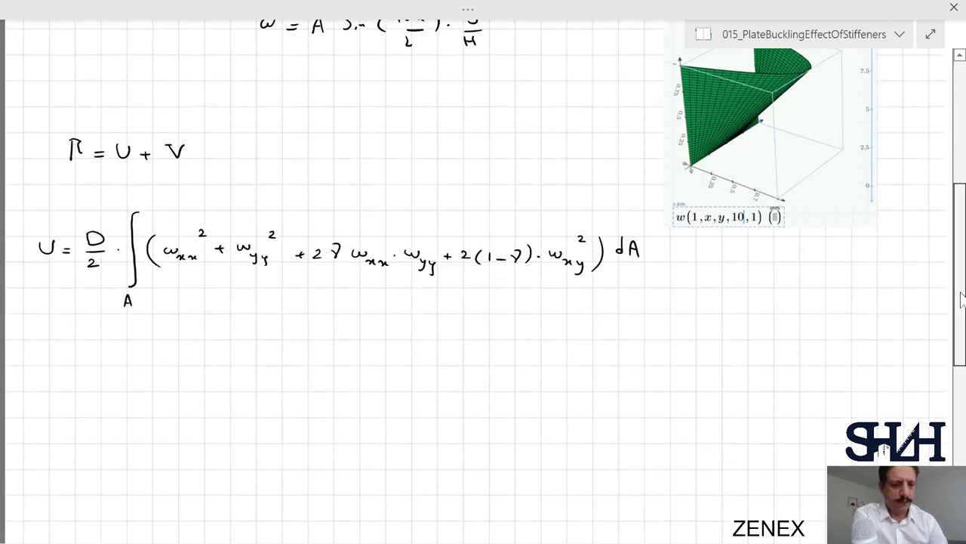
{"action": "scroll", "coordinate": [963, 286], "scroll_direction": "up", "scroll_amount": 2}
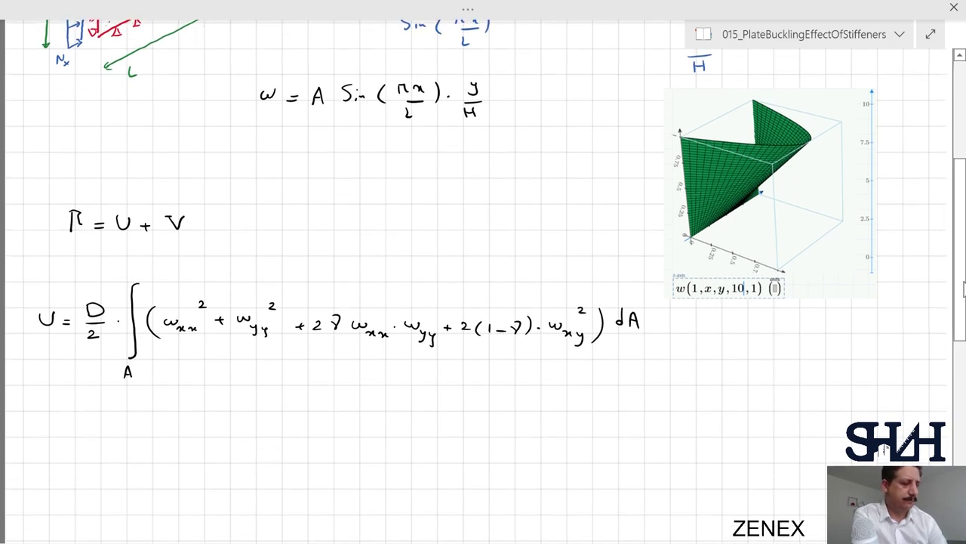
{"action": "left_click_drag", "start_coordinate": [42, 426], "coordinate": [76, 435]}
{"action": "mouse_move", "coordinate": [67, 440]}
{"action": "left_mouse_down"}
{"action": "mouse_move", "coordinate": [125, 420]}
{"action": "mouse_move", "coordinate": [140, 428]}
{"action": "left_mouse_up"}
{"action": "left_click", "coordinate": [132, 427]}
{"action": "mouse_move", "coordinate": [121, 435]}
{"action": "left_mouse_down"}
{"action": "mouse_move", "coordinate": [145, 436]}
{"action": "mouse_move", "coordinate": [136, 446]}
{"action": "left_mouse_up"}
{"action": "mouse_move", "coordinate": [171, 407]}
{"action": "left_mouse_down"}
{"action": "mouse_move", "coordinate": [160, 456]}
{"action": "mouse_move", "coordinate": [200, 430]}
{"action": "mouse_move", "coordinate": [208, 445]}
{"action": "left_mouse_up"}
{"action": "mouse_move", "coordinate": [215, 411]}
{"action": "left_mouse_down"}
{"action": "mouse_move", "coordinate": [231, 433]}
{"action": "mouse_move", "coordinate": [260, 438]}
{"action": "left_mouse_up"}
{"action": "left_click_drag", "start_coordinate": [253, 431], "coordinate": [259, 431]}
{"action": "left_click_drag", "start_coordinate": [157, 477], "coordinate": [166, 477]}
{"action": "left_click_drag", "start_coordinate": [159, 472], "coordinate": [164, 472]}
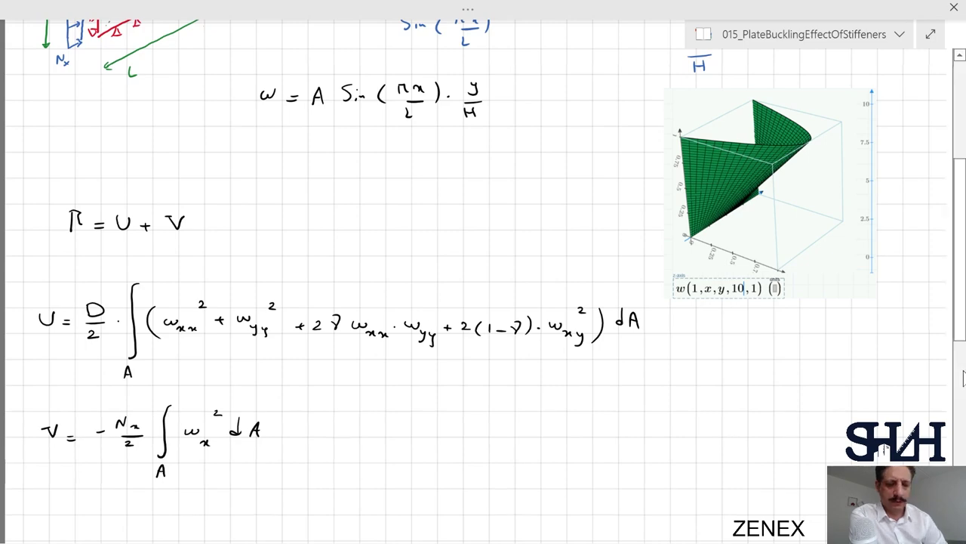
Step: Capture the handwritten U and V equations as an image and paste it below the w definition in Mathcad Prime
{"action": "scroll", "coordinate": [484, 279], "scroll_direction": "up", "scroll_amount": 2}
{"action": "scroll", "coordinate": [484, 280], "scroll_direction": "up", "scroll_amount": 2}
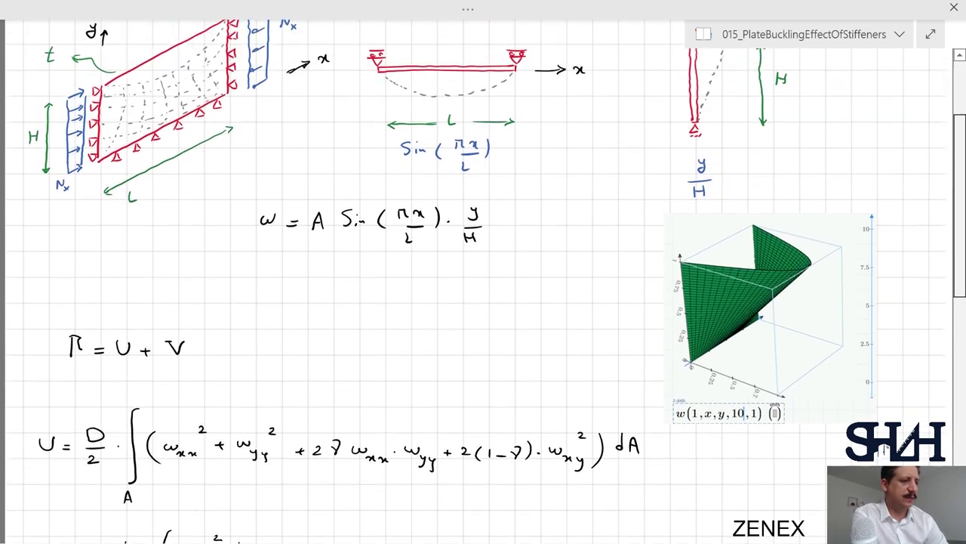
{"action": "scroll", "coordinate": [483, 279], "scroll_direction": "up", "scroll_amount": 1}
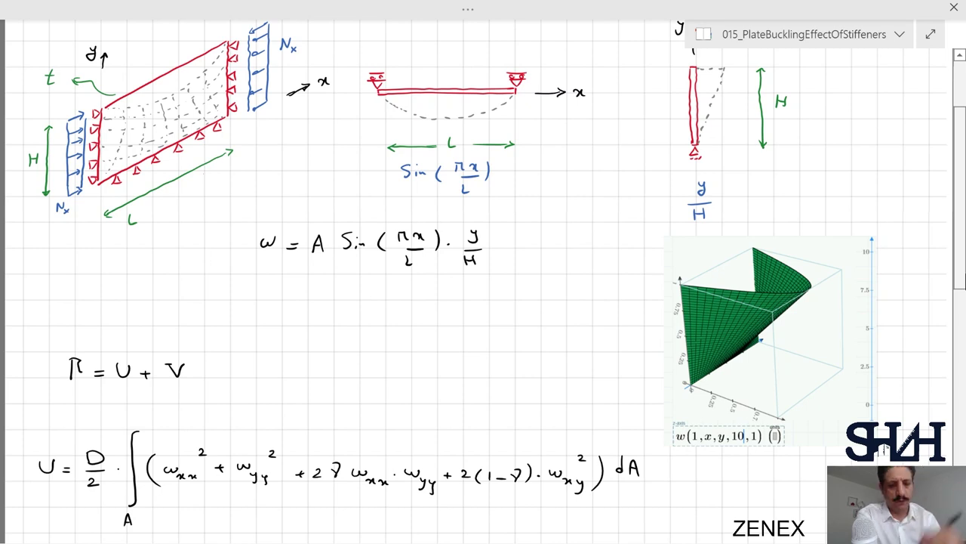
{"action": "left_click_drag", "start_coordinate": [960, 288], "coordinate": [959, 422]}
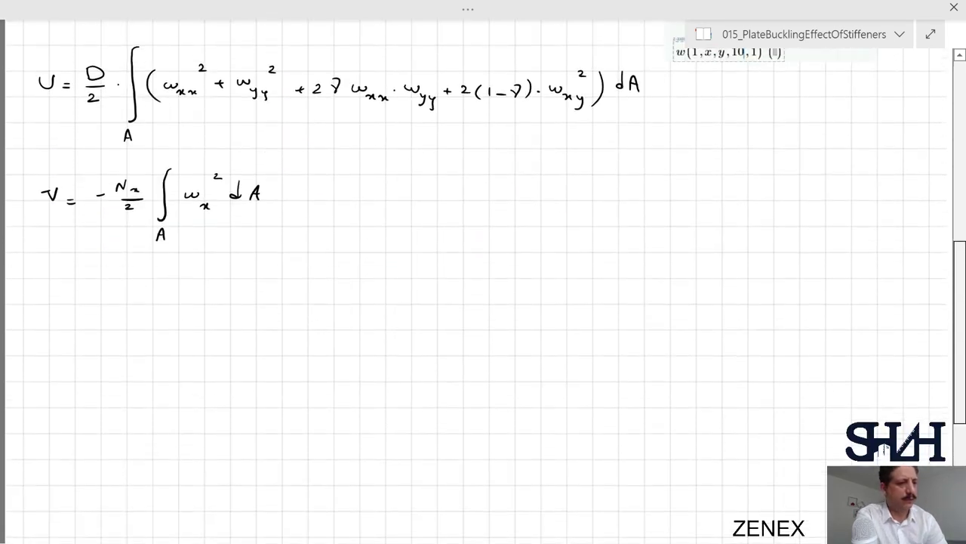
{"action": "scroll", "coordinate": [483, 279], "scroll_direction": "up", "scroll_amount": 1}
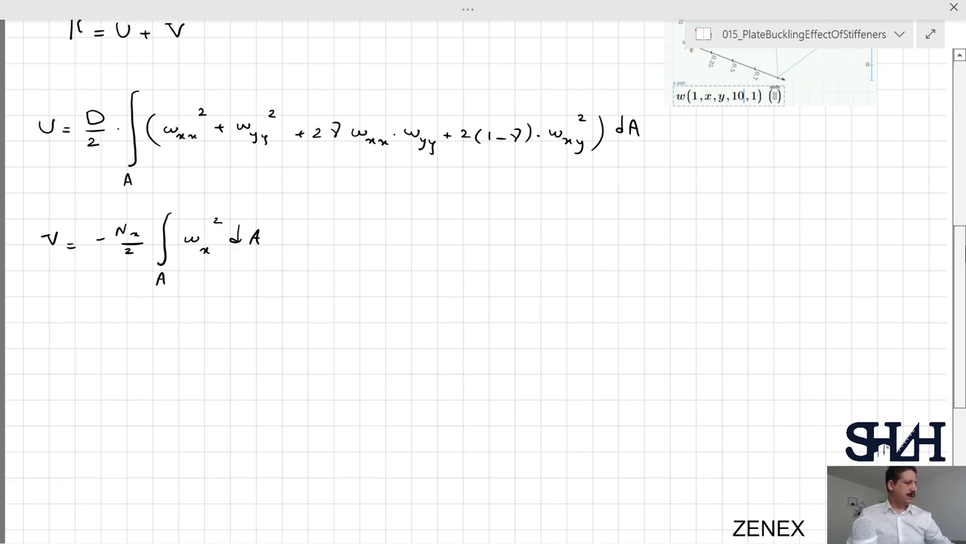
{"action": "key", "text": "Print"}
{"action": "left_click_drag", "start_coordinate": [20, 80], "coordinate": [444, 262]}
{"action": "left_click_drag", "start_coordinate": [655, 306], "coordinate": [654, 305]}
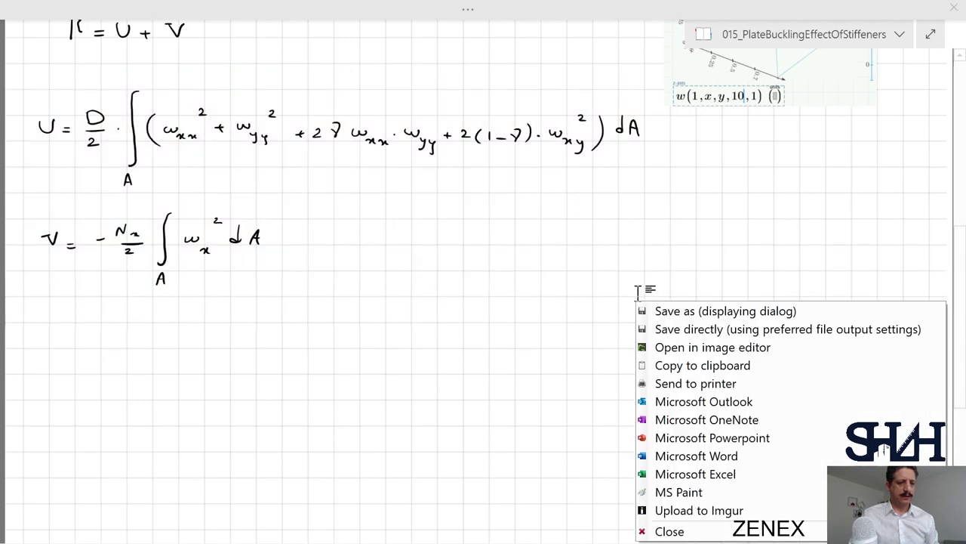
{"action": "left_click", "coordinate": [675, 381]}
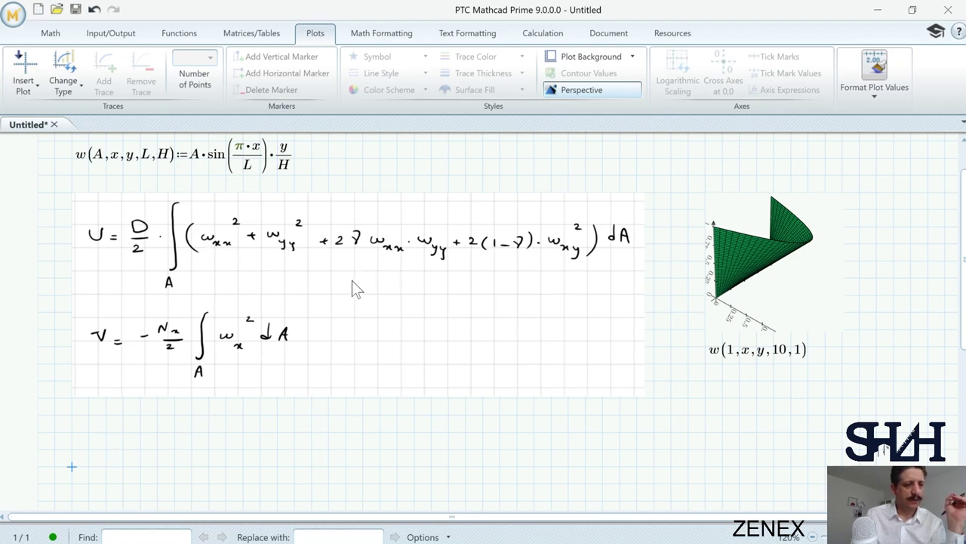
Step: Start defining the function U_p(D, A, L, H, v) below the pasted equations image
{"action": "type", "text": "U"}
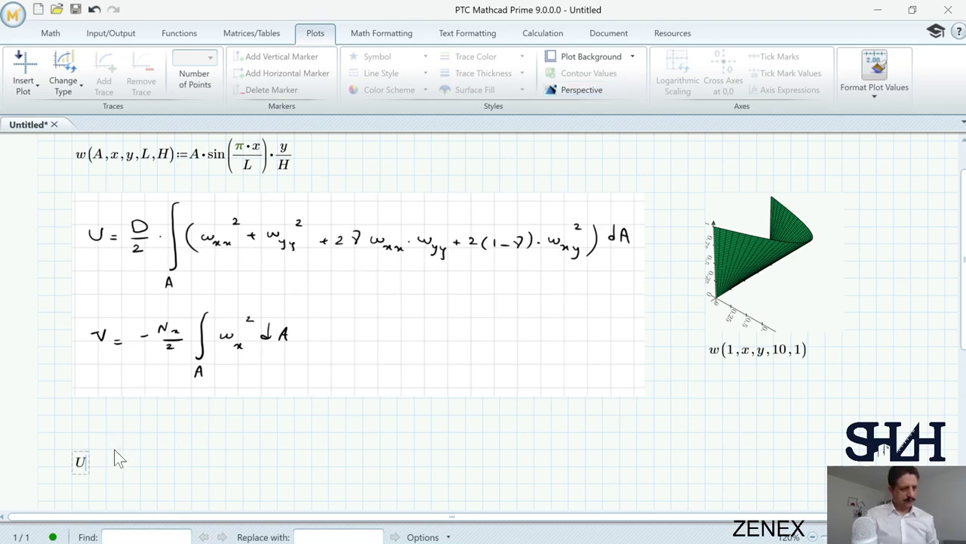
{"action": "type", "text": ".p"}
{"action": "type", "text": "("}
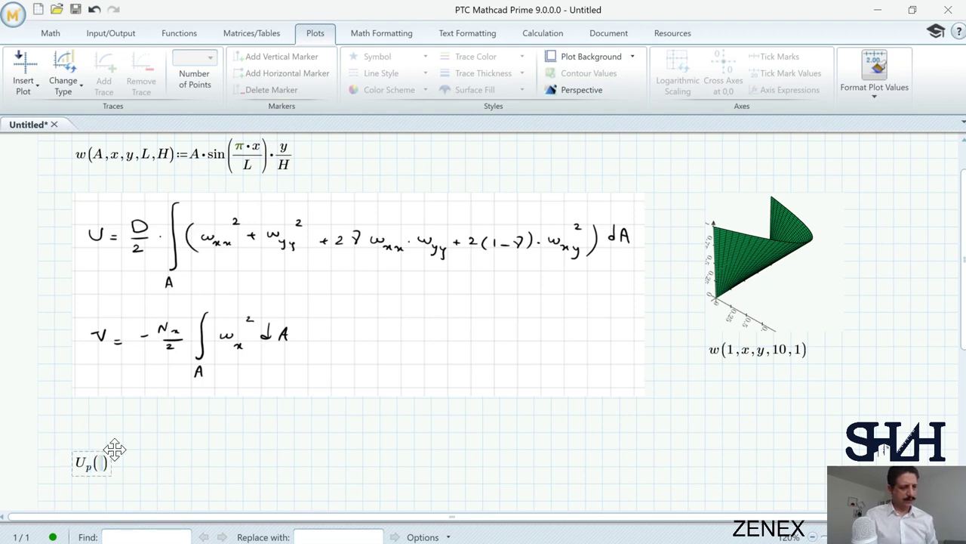
{"action": "type", "text": "D,A,L,H"}
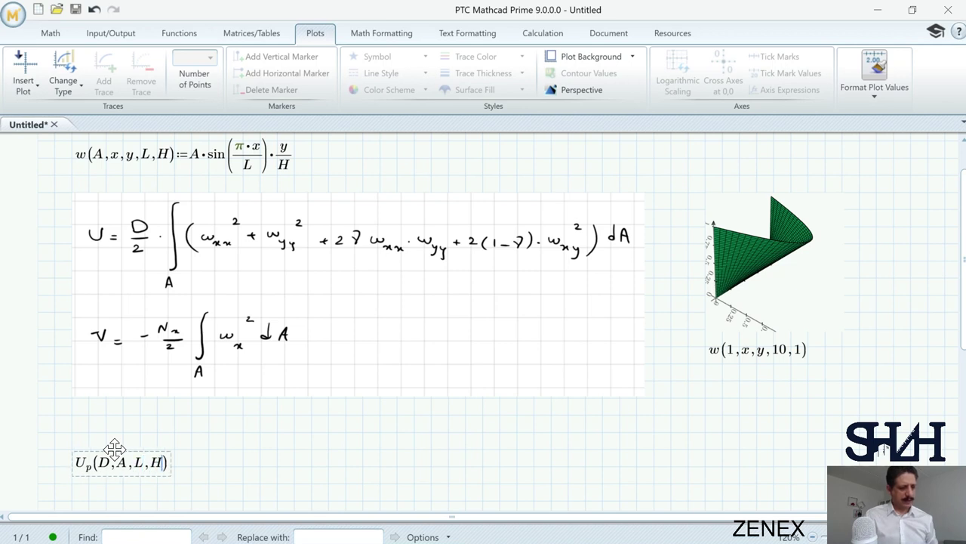
{"action": "type", "text": ",v:"}
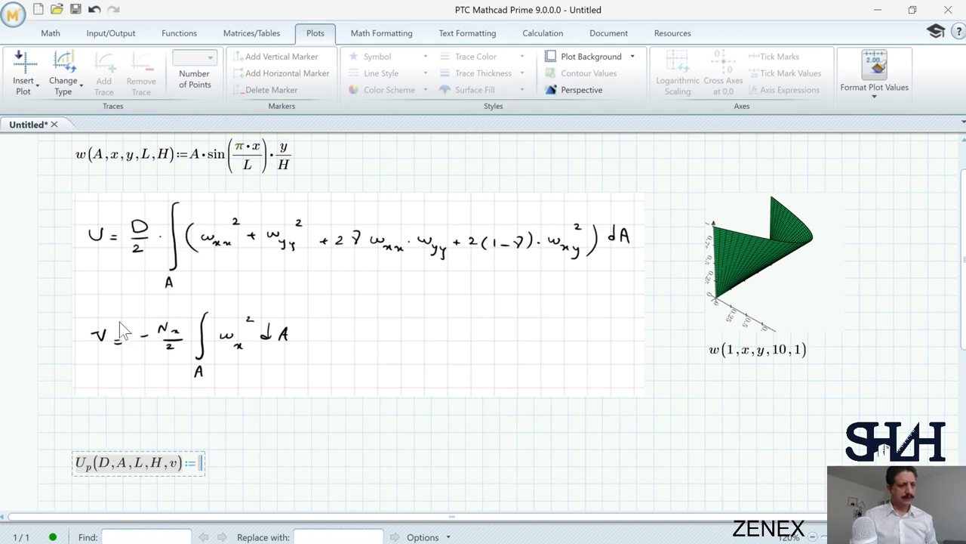
Step: Enter the squared second partial derivative of w(A, x, y, L, H) with respect to x as the first term of U_p
{"action": "type", "text": "x"}
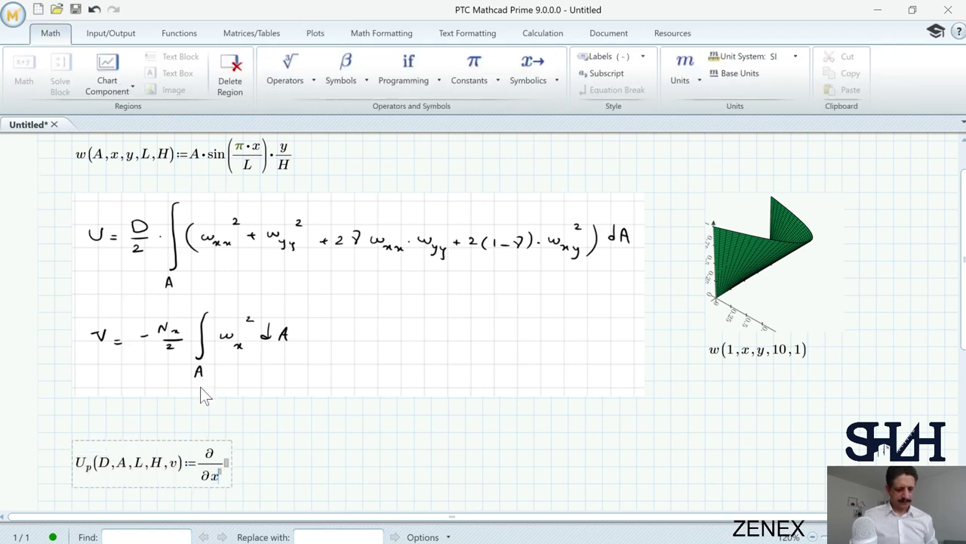
{"action": "type", "text": "^2 "}
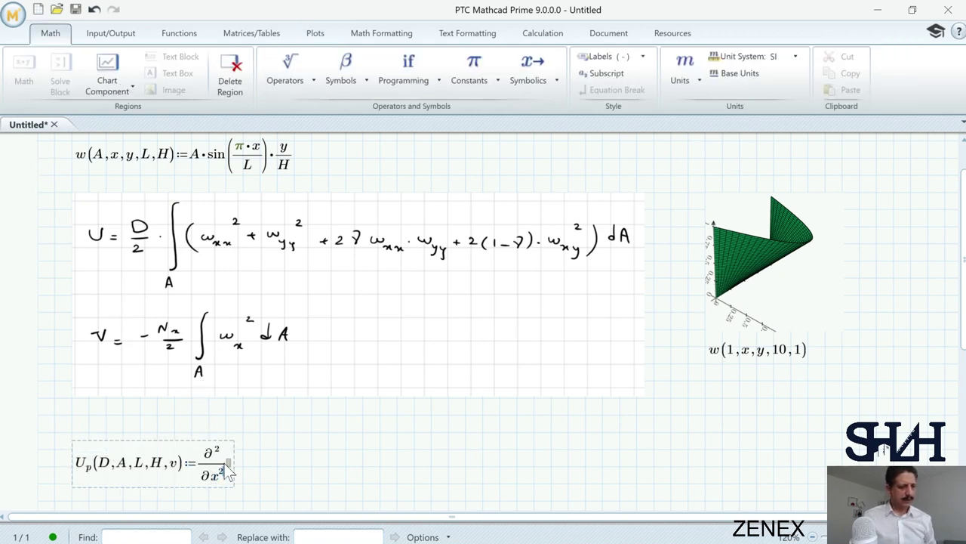
{"action": "type", "text": "w(A,x,y,L,H)"}
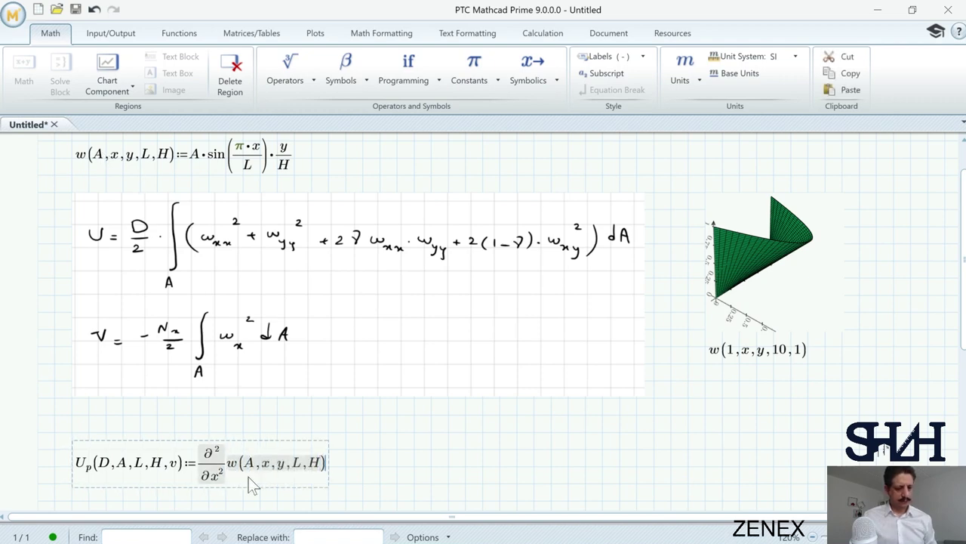
{"action": "key", "text": "space"}
{"action": "type", "text": "^2"}
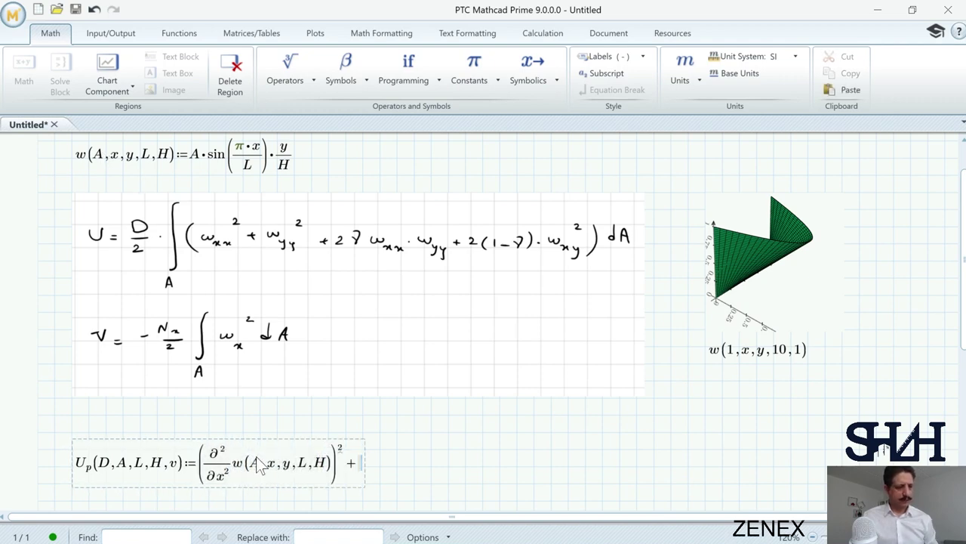
Step: Add a copy of the squared second derivative of w to U_p, with x changed to y as its variable
{"action": "type", "text": "+"}
{"action": "key", "text": "ctrl+v"}
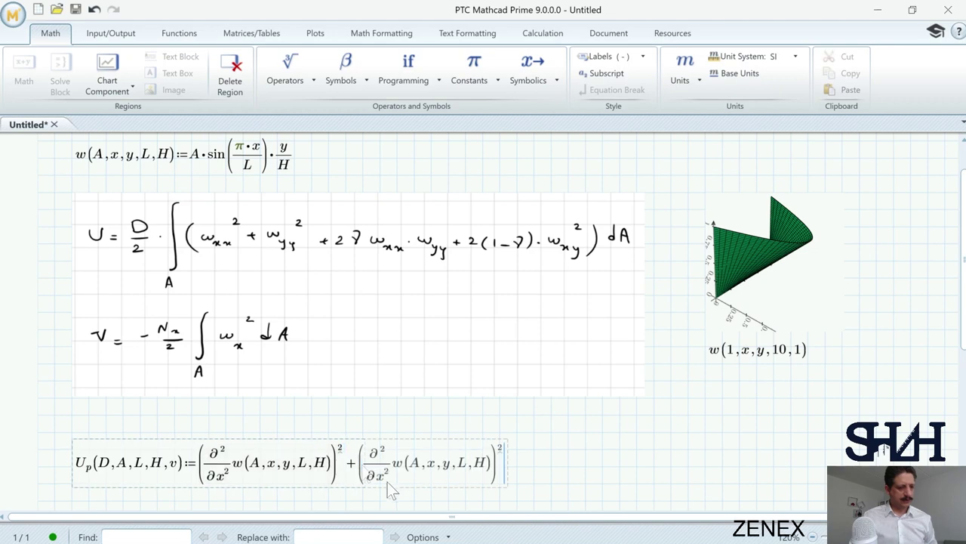
{"action": "key", "text": "Delete"}
{"action": "type", "text": "y"}
{"action": "key", "text": "space"}
{"action": "key", "text": "space"}
{"action": "key", "text": "space"}
{"action": "key", "text": "space"}
{"action": "scroll", "coordinate": [381, 484], "scroll_direction": "down", "scroll_amount": 1}
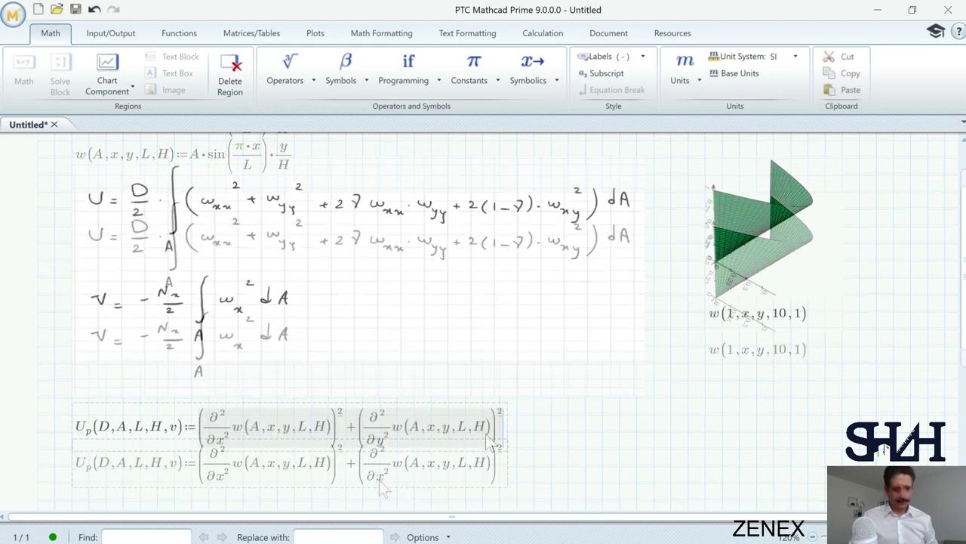
Step: Add the term 2·v times the x derivative of w to U_p, with the derivative's order left empty
{"action": "type", "text": "+2"}
{"action": "type", "text": "*v*("}
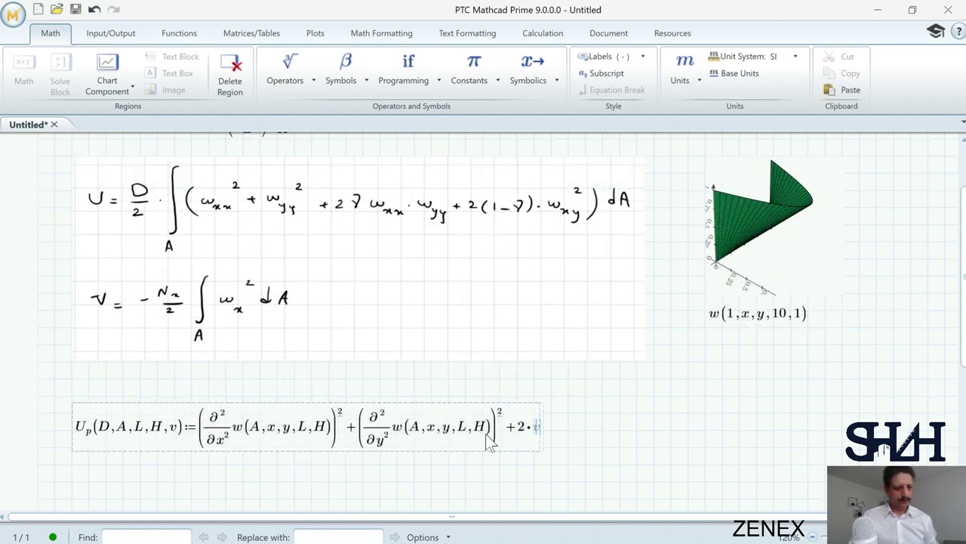
{"action": "key", "text": "ctrl+v"}
{"action": "type", "text": "*"}
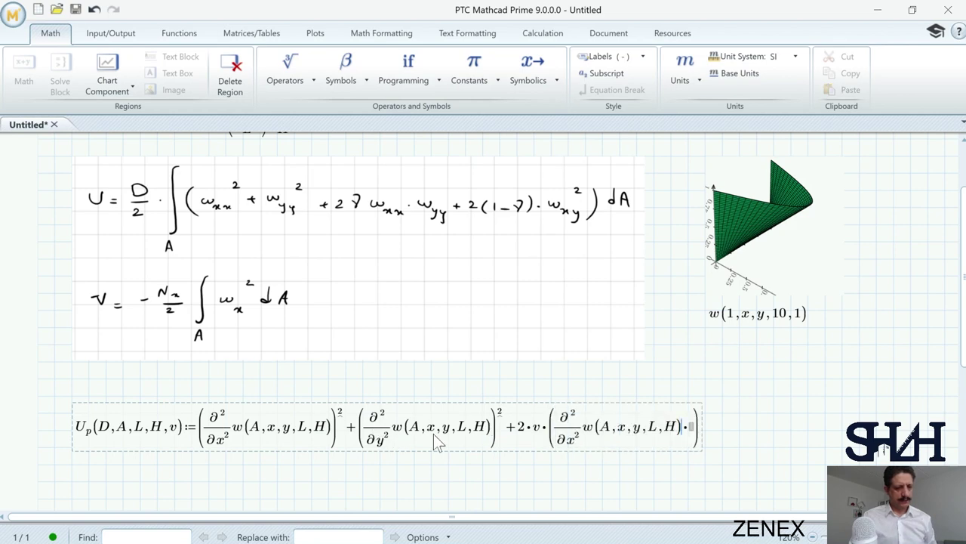
{"action": "left_click", "coordinate": [575, 440]}
{"action": "key", "text": "BackSpace"}
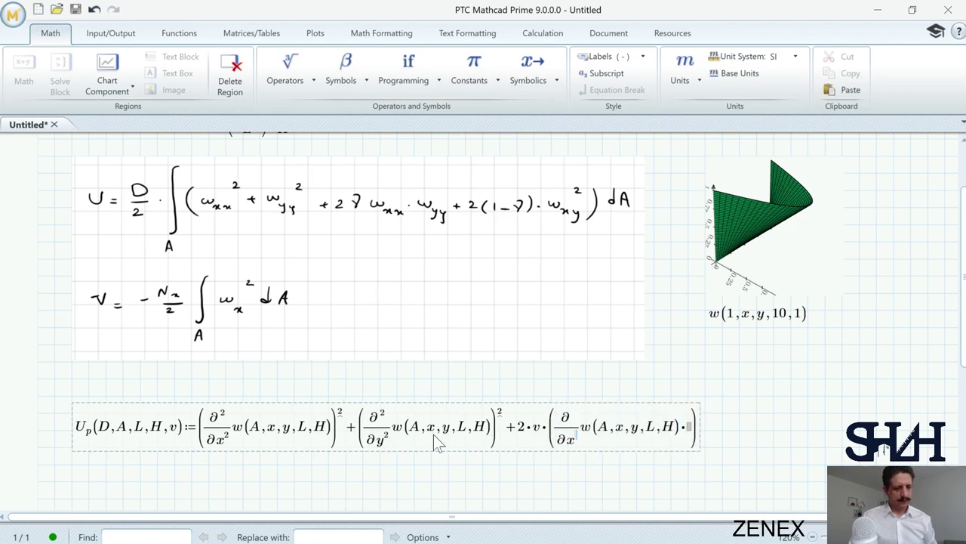
Step: Multiply the x derivative in the 2·v term by a copy of the y derivative of w, clearing its order
{"action": "left_click_drag", "start_coordinate": [385, 424], "coordinate": [446, 432]}
{"action": "key", "text": "ctrl+c"}
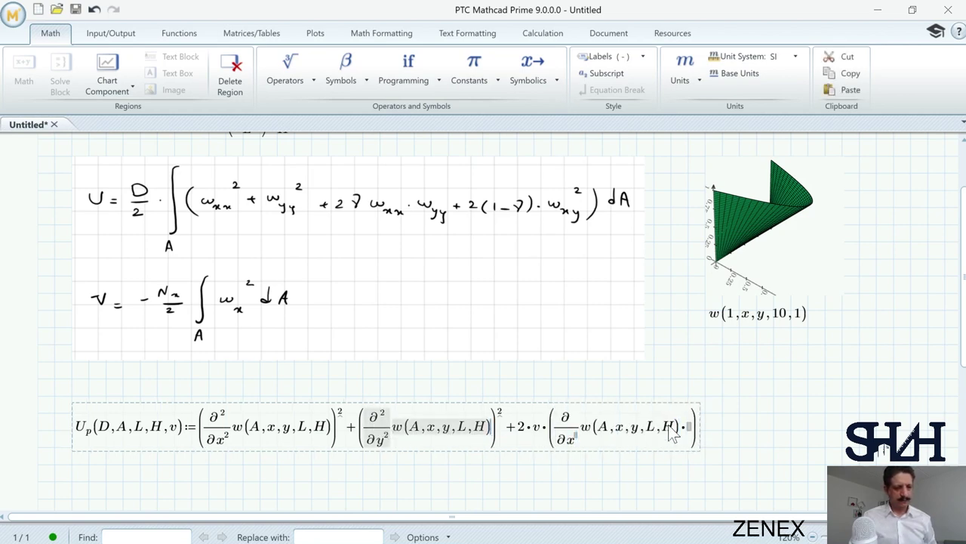
{"action": "left_click", "coordinate": [689, 427]}
{"action": "key", "text": "ctrl+v"}
{"action": "left_click", "coordinate": [717, 435]}
{"action": "key", "text": "BackSpace"}
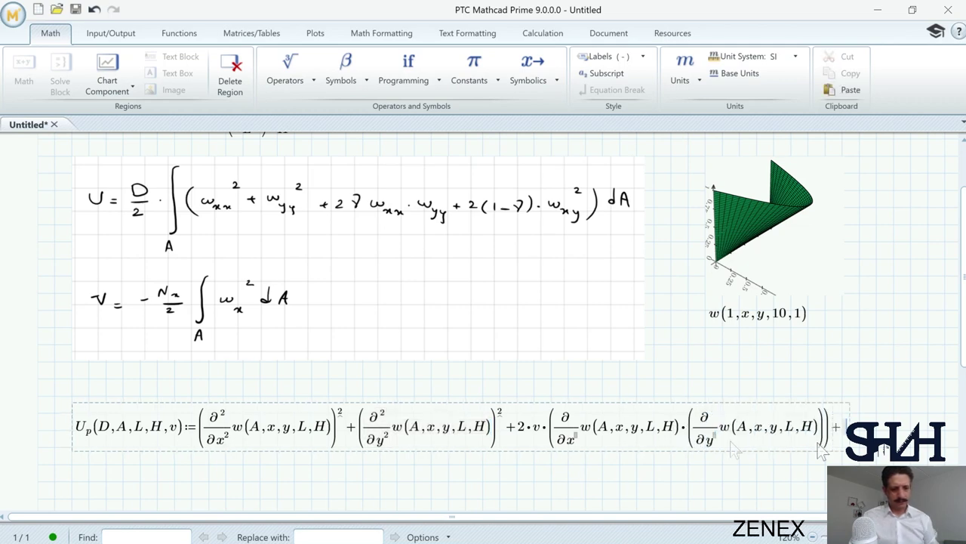
Step: Break the U_p expression onto a second line after the plus sign and enter the factor 2·(1−v) there
{"action": "left_click", "coordinate": [819, 445]}
{"action": "key", "text": "ctrl+Return"}
{"action": "key", "text": "BackSpace"}
{"action": "type", "text": "("}
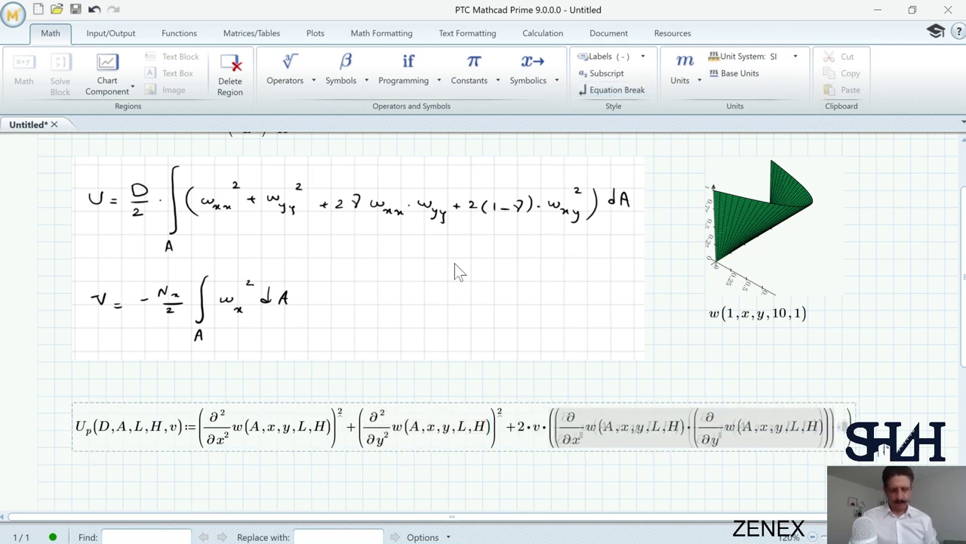
{"action": "key", "text": "ctrl+z"}
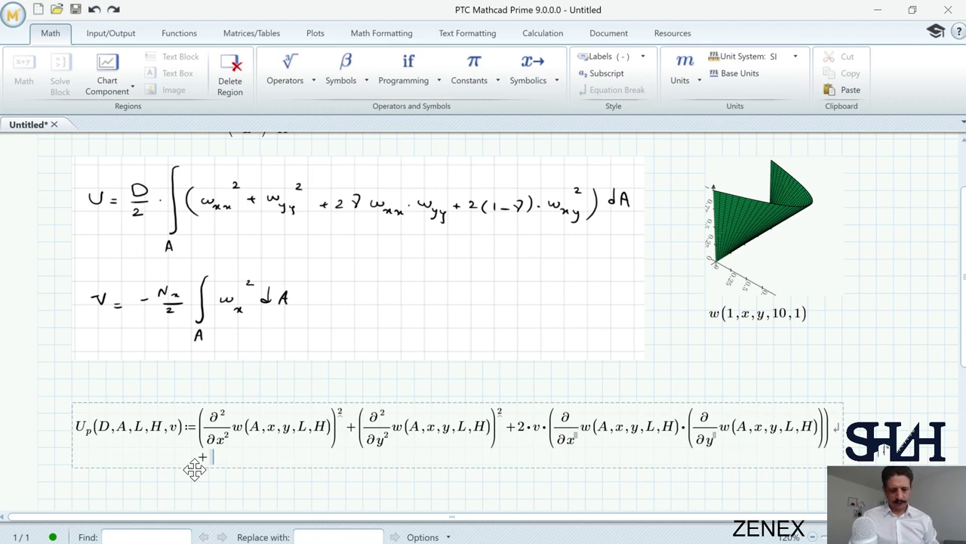
{"action": "type", "text": "2*(1-"}
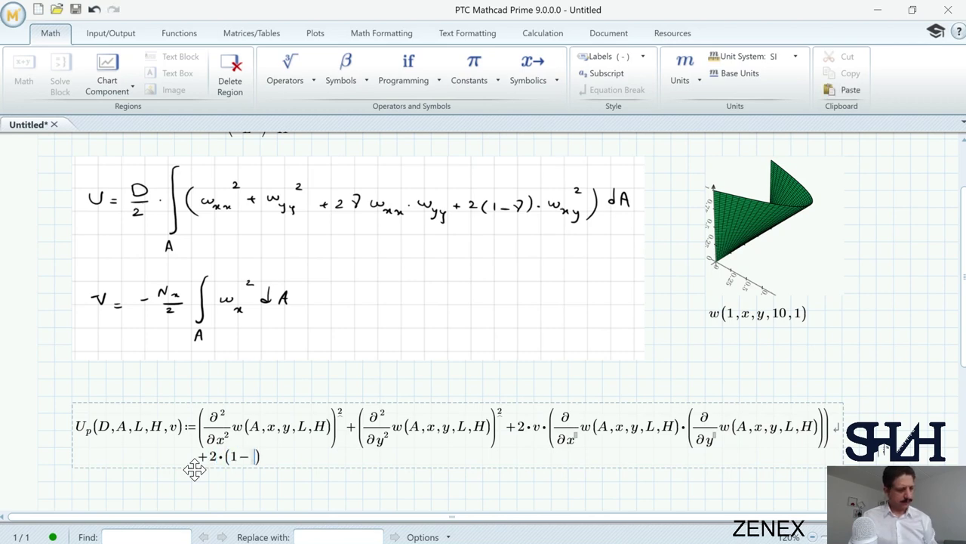
{"action": "type", "text": "v)"}
{"action": "scroll", "coordinate": [268, 366], "scroll_direction": "down", "scroll_amount": 1}
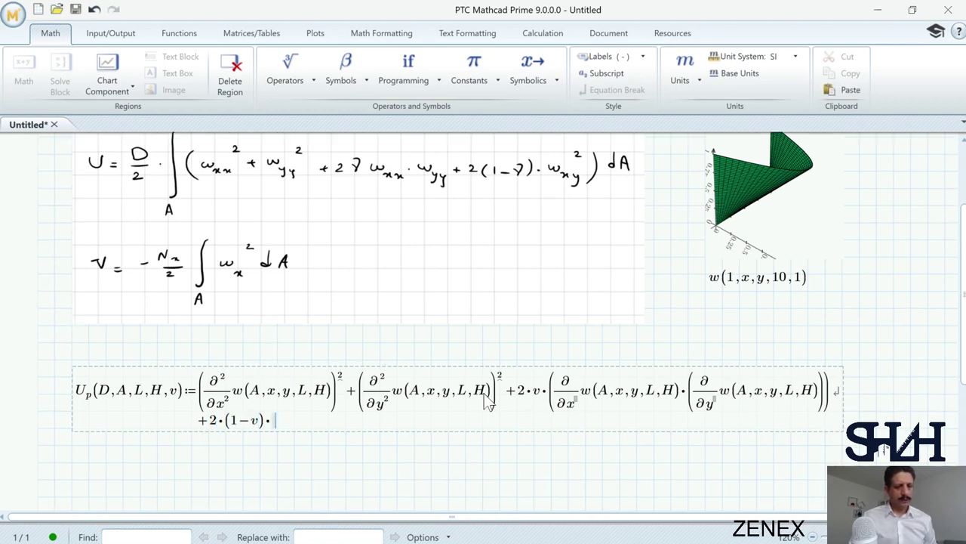
Step: Multiply 2·(1−v) by the squared mixed partial derivative of w(A, x, y, L, H) with respect to x and y
{"action": "type", "text": "*"}
{"action": "key", "text": "ctrl+v"}
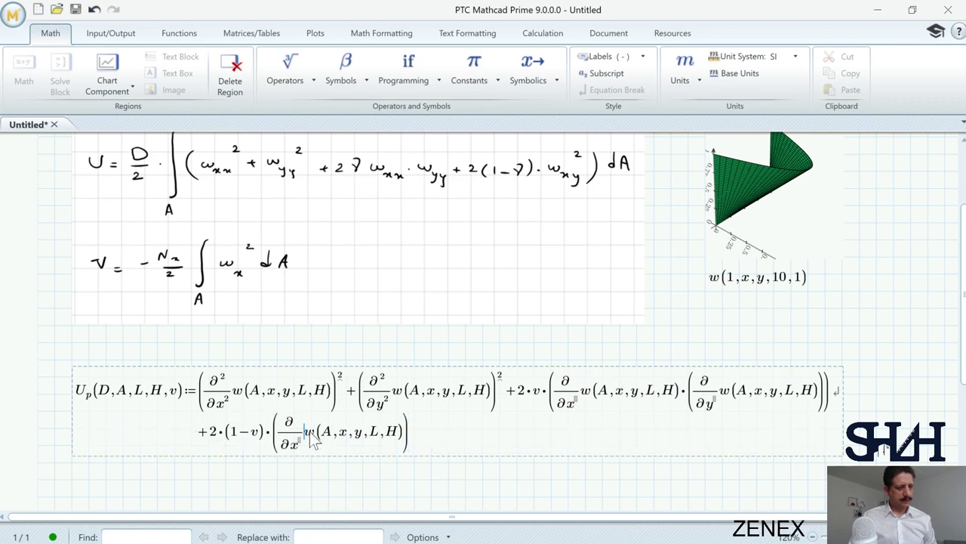
{"action": "left_click", "coordinate": [306, 434]}
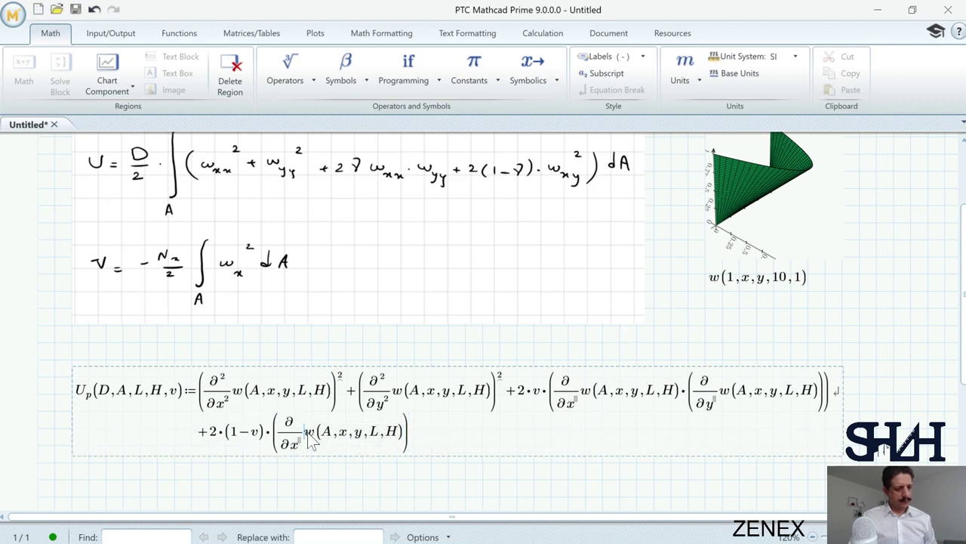
{"action": "left_click", "coordinate": [277, 80]}
{"action": "left_click", "coordinate": [203, 264]}
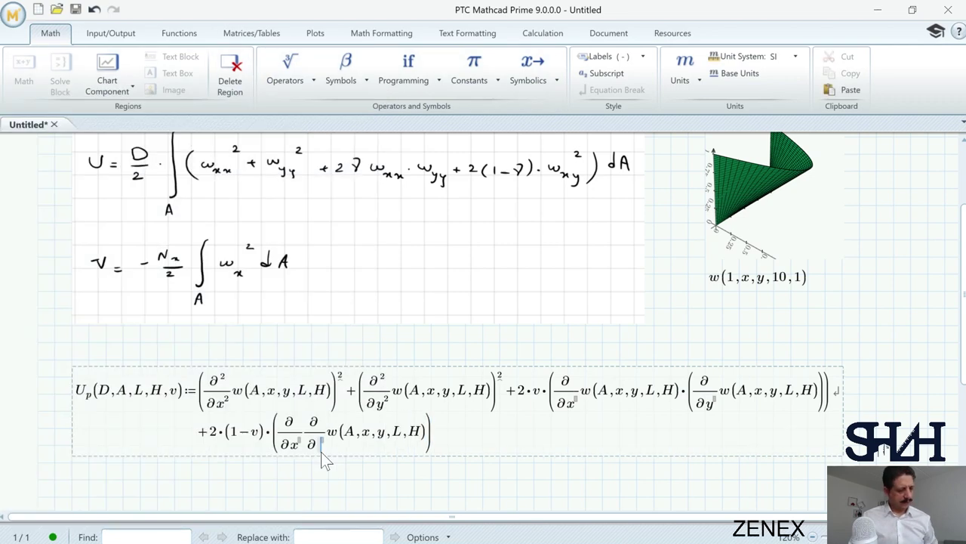
{"action": "type", "text": "y"}
{"action": "scroll", "coordinate": [345, 423], "scroll_direction": "down", "scroll_amount": 2}
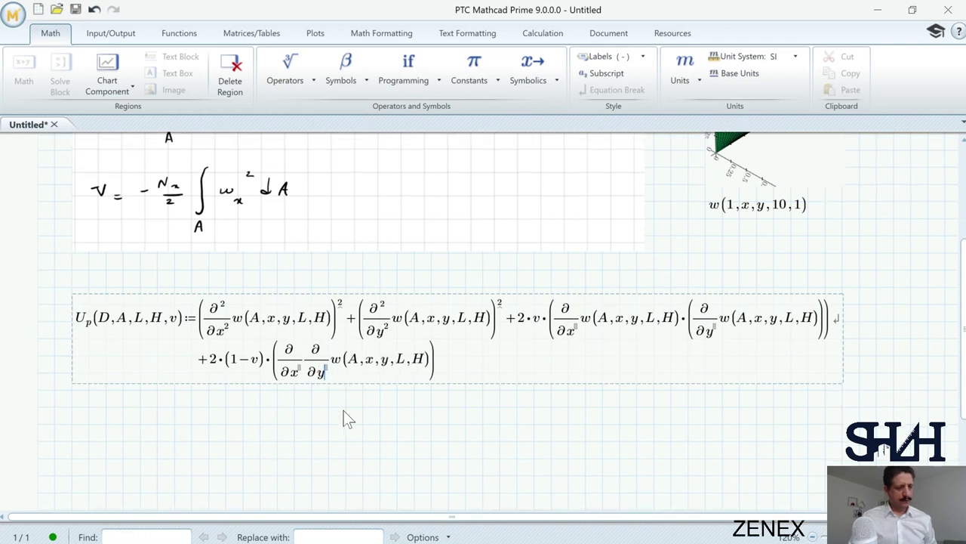
{"action": "scroll", "coordinate": [358, 361], "scroll_direction": "up", "scroll_amount": 2}
{"action": "key", "text": "space"}
{"action": "key", "text": "space"}
{"action": "key", "text": "space"}
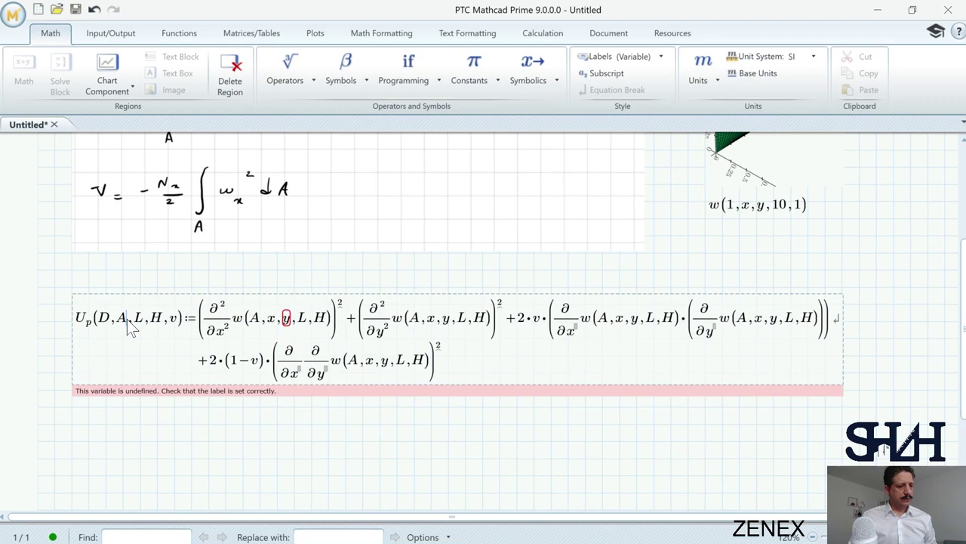
Step: Add x and y to the argument list of U_p after A
{"action": "scroll", "coordinate": [127, 318], "scroll_direction": "up", "scroll_amount": 5}
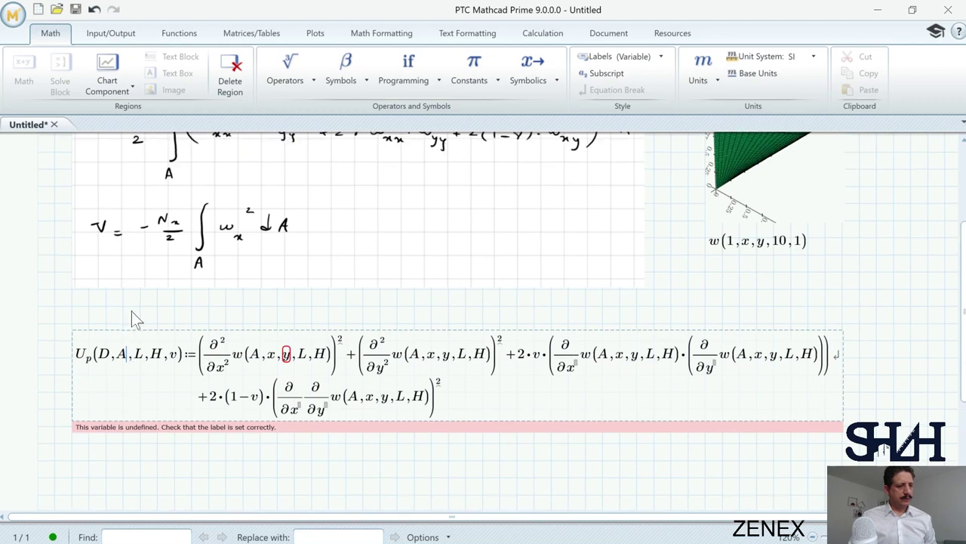
{"action": "scroll", "coordinate": [131, 311], "scroll_direction": "down", "scroll_amount": 3}
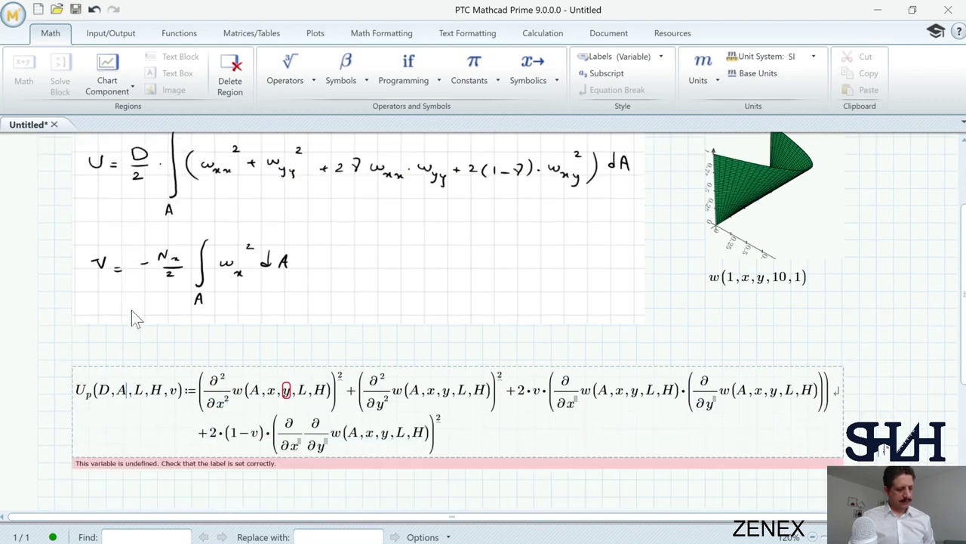
{"action": "type", "text": ",x,y"}
{"action": "scroll", "coordinate": [132, 317], "scroll_direction": "down", "scroll_amount": 2}
{"action": "left_click", "coordinate": [117, 406]}
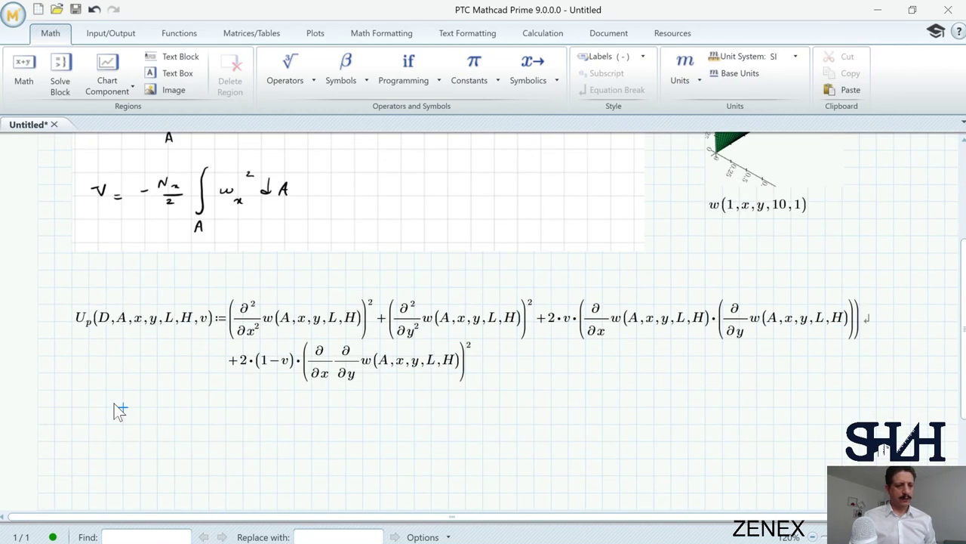
Step: Rearrange the regions so the U_p definition sits above the handwritten formulas, and rename the function Fun_U_p
{"action": "left_click_drag", "start_coordinate": [115, 402], "coordinate": [245, 248]}
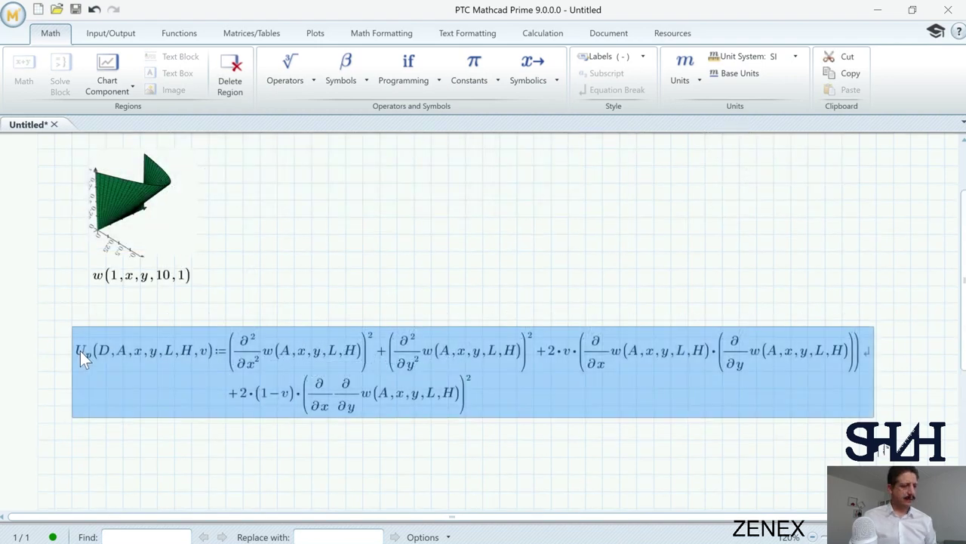
{"action": "left_click", "coordinate": [80, 351]}
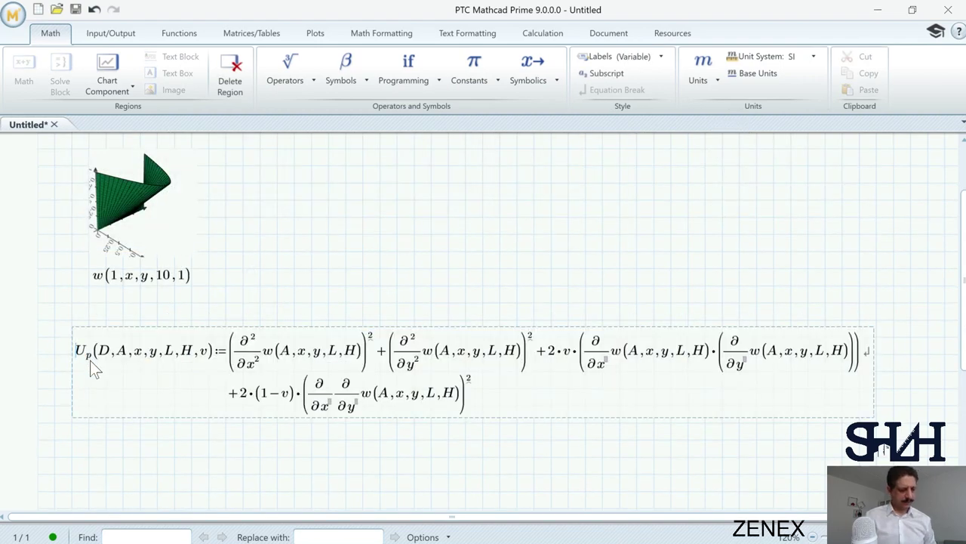
{"action": "type", "text": "Fun"}
{"action": "type", "text": "_"}
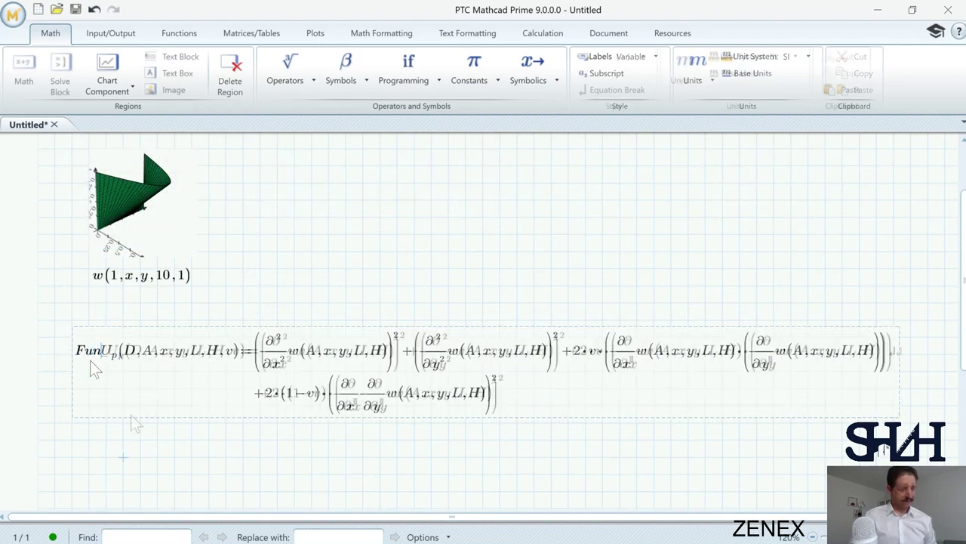
{"action": "key", "text": "ctrl+v"}
Step: Remove the argument D from the Fun_U_p definition
{"action": "left_click", "coordinate": [152, 148]}
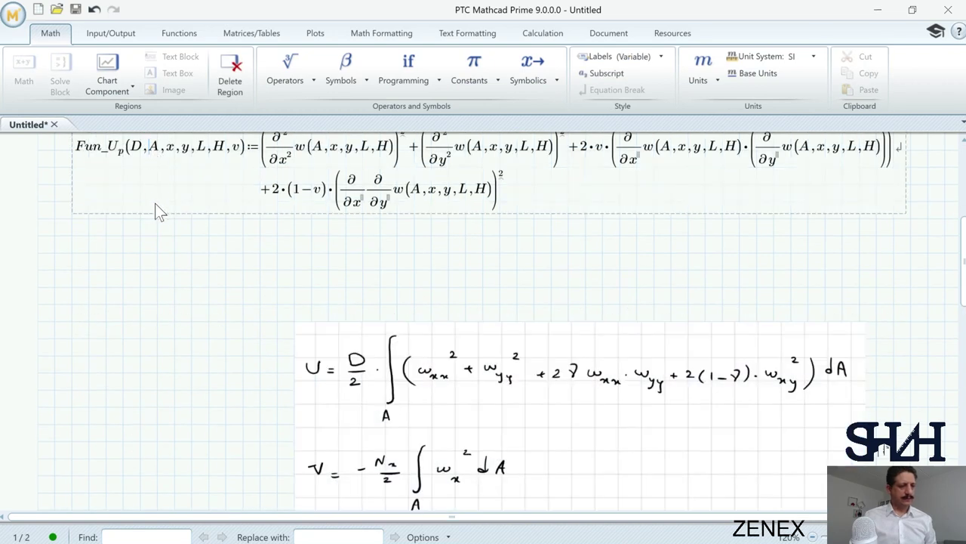
{"action": "scroll", "coordinate": [157, 219], "scroll_direction": "up", "scroll_amount": 1}
{"action": "key", "text": "BackSpace"}
{"action": "key", "text": "BackSpace"}
{"action": "left_click", "coordinate": [140, 325]}
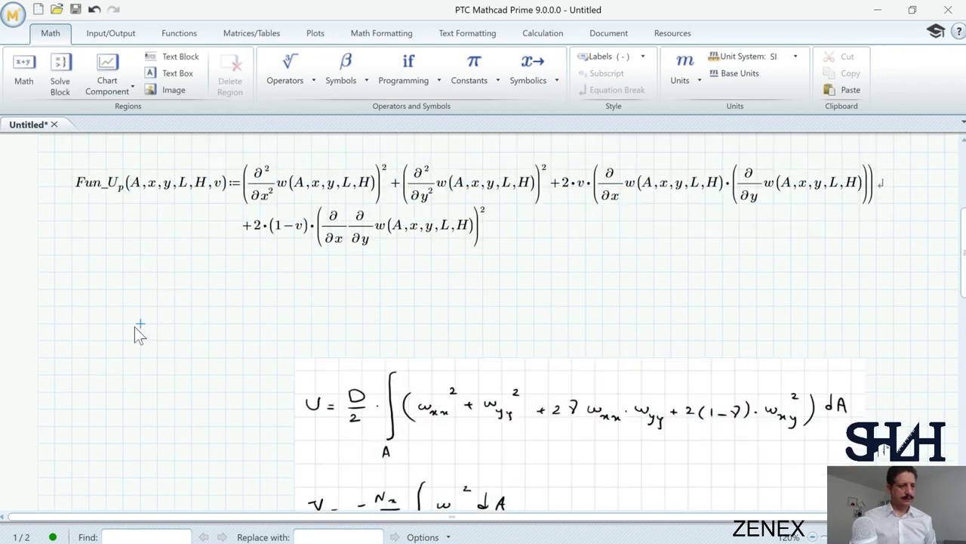
Step: Start a new function definition U_p(D, A, L, H, v) below Fun_U_p
{"action": "left_click", "coordinate": [90, 306]}
{"action": "type", "text": "u"}
{"action": "key", "text": "BackSpace"}
{"action": "type", "text": "U.p("}
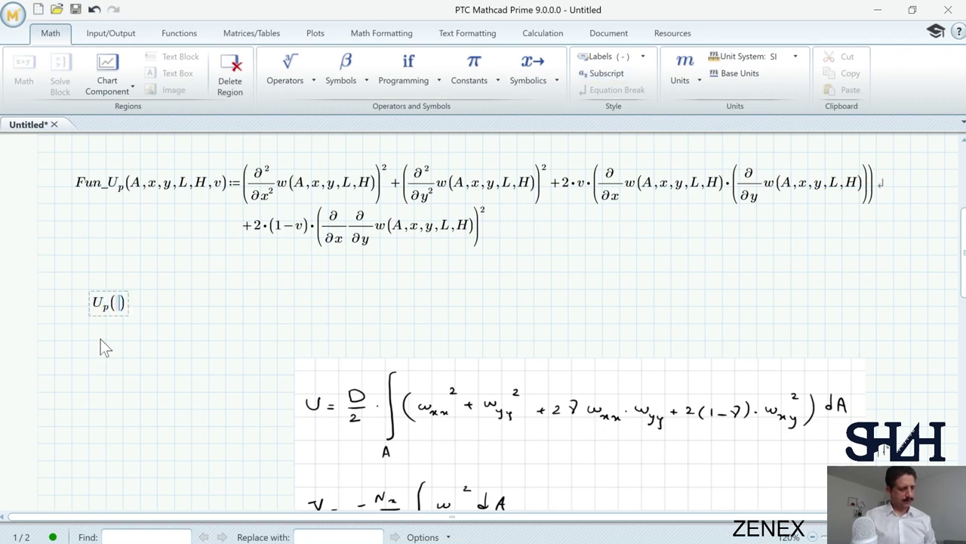
{"action": "type", "text": "D,A,"}
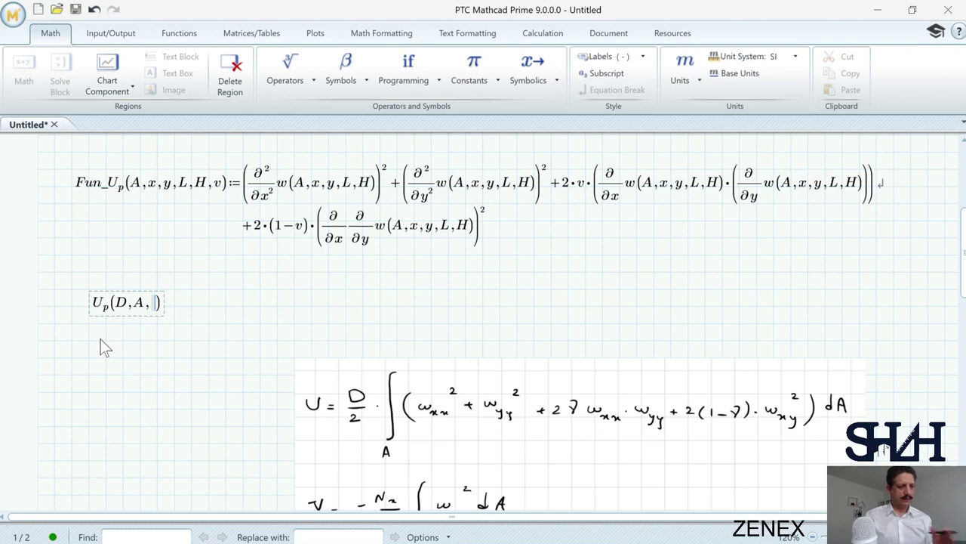
{"action": "type", "text": "L,"}
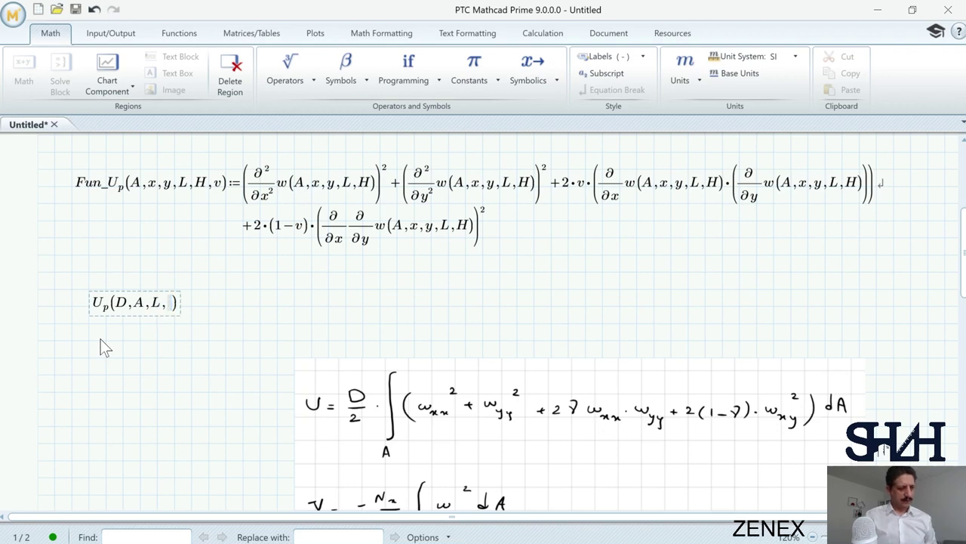
{"action": "type", "text": "H,v:"}
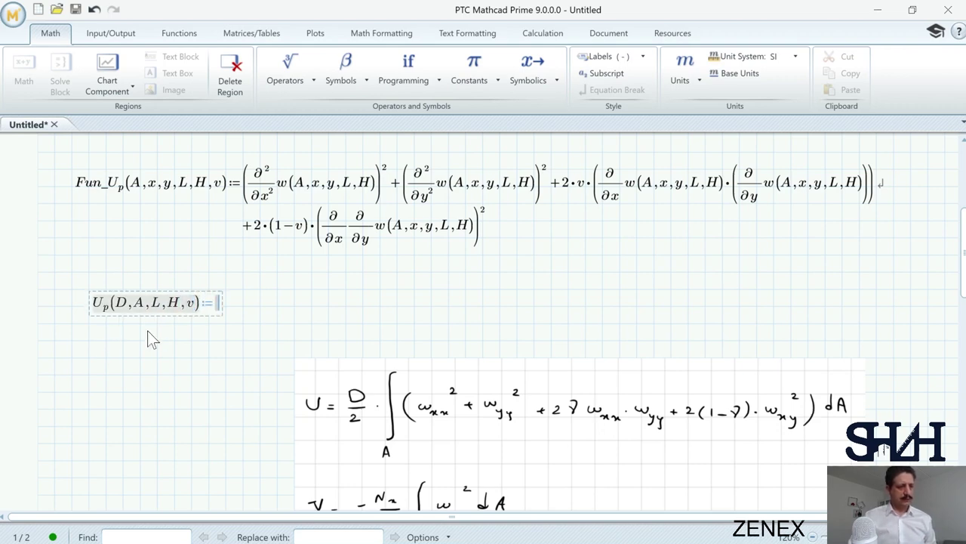
Step: Enter D/2 times a definite integral from 0 to L over x as the right side of U_p
{"action": "type", "text": "D/"}
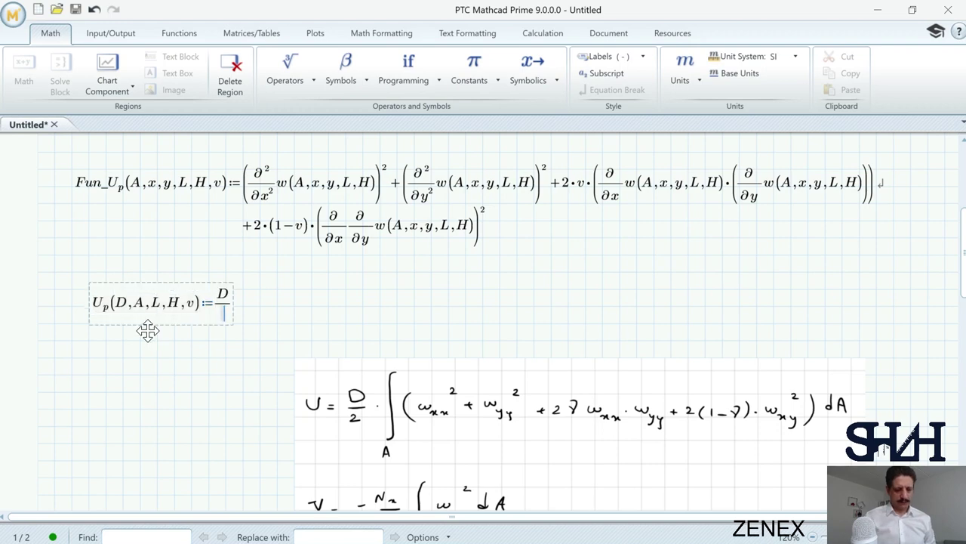
{"action": "type", "text": "2"}
{"action": "key", "text": "space"}
{"action": "type", "text": "*"}
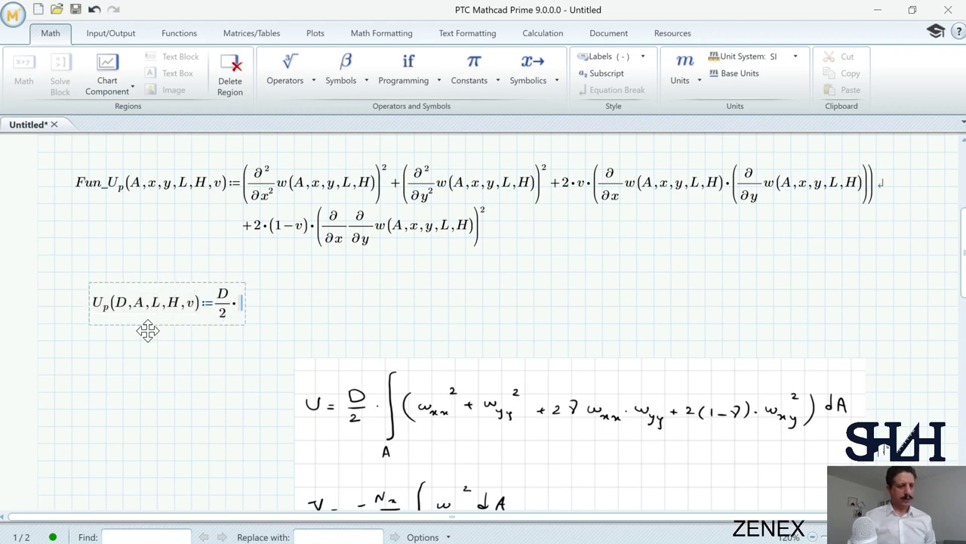
{"action": "left_click", "coordinate": [287, 80]}
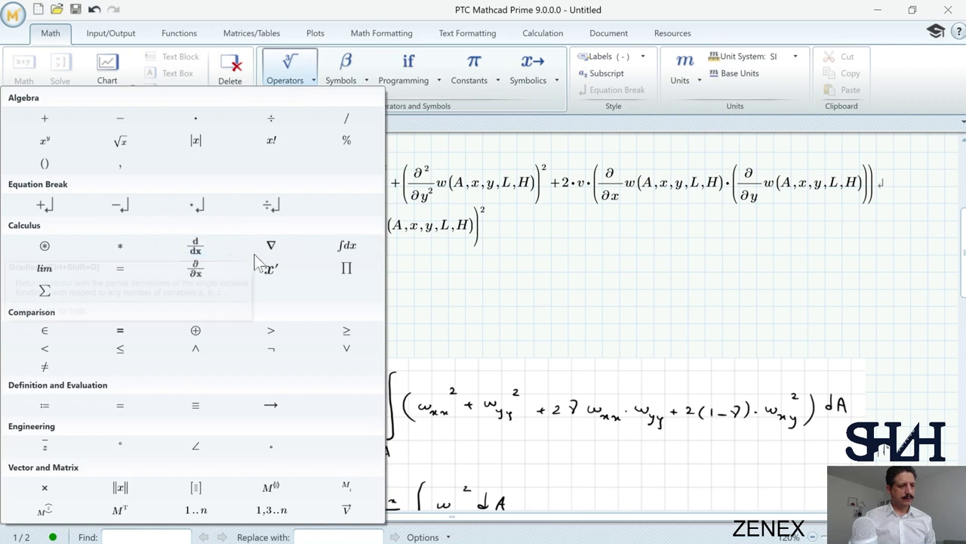
{"action": "left_click", "coordinate": [346, 245]}
{"action": "left_click", "coordinate": [245, 284]}
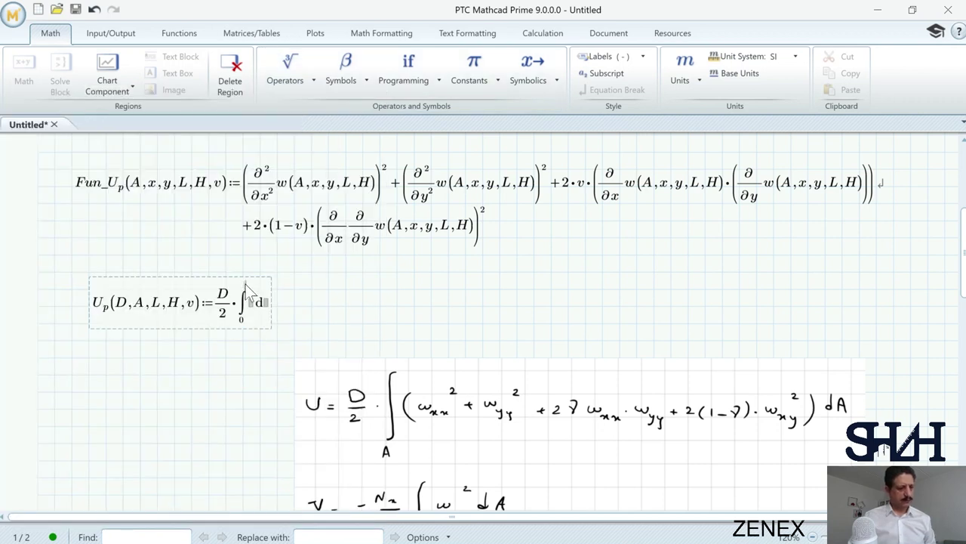
{"action": "type", "text": "L"}
{"action": "key", "text": "Tab"}
{"action": "type", "text": "x"}
Step: Nest an integral from 0 to H over y inside it, with Fun_U_p(A, x, y, L, H, v) as the integrand
{"action": "left_click", "coordinate": [306, 78]}
{"action": "left_click", "coordinate": [347, 246]}
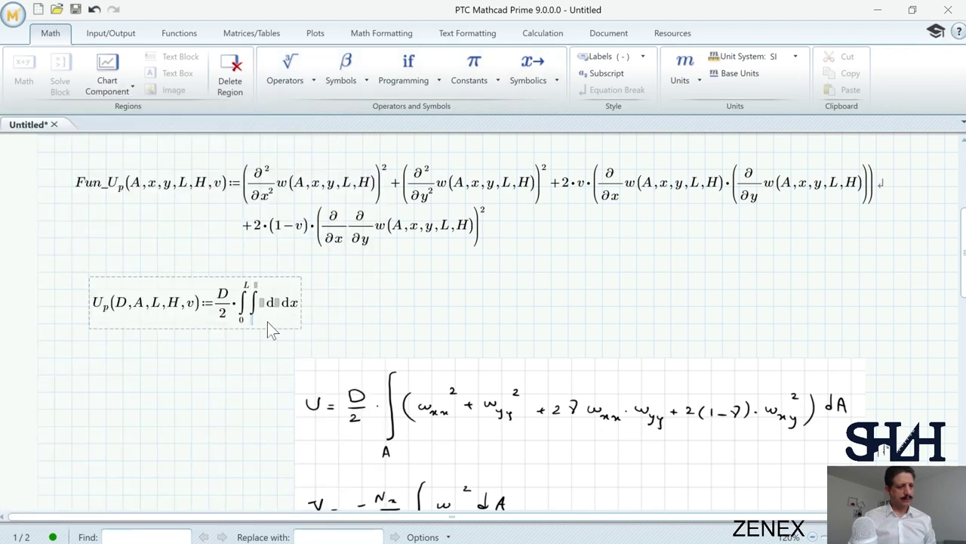
{"action": "left_click", "coordinate": [256, 285]}
{"action": "type", "text": "H"}
{"action": "key", "text": "Tab"}
{"action": "key", "text": "Tab"}
{"action": "type", "text": "yFun"}
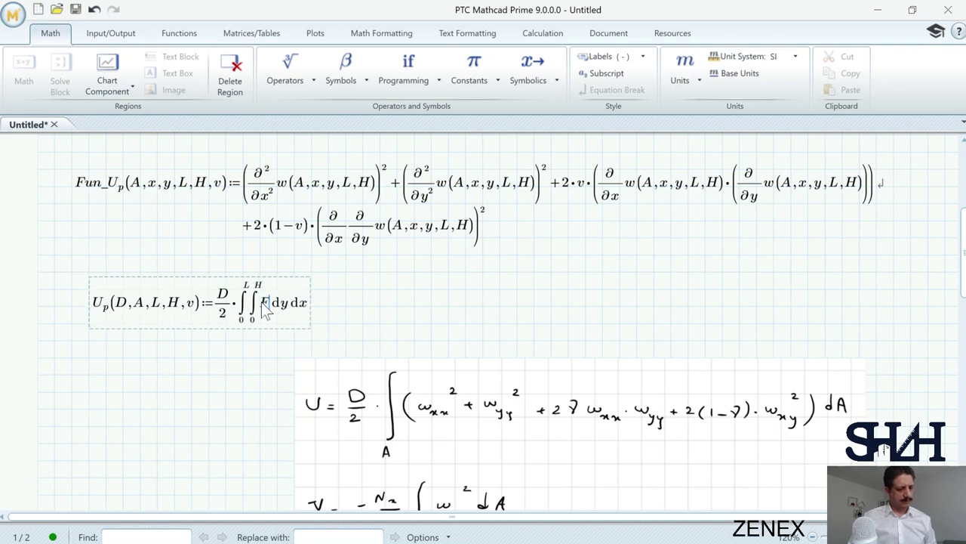
{"action": "type", "text": "_U_p(A,x,y,L,H,v"}
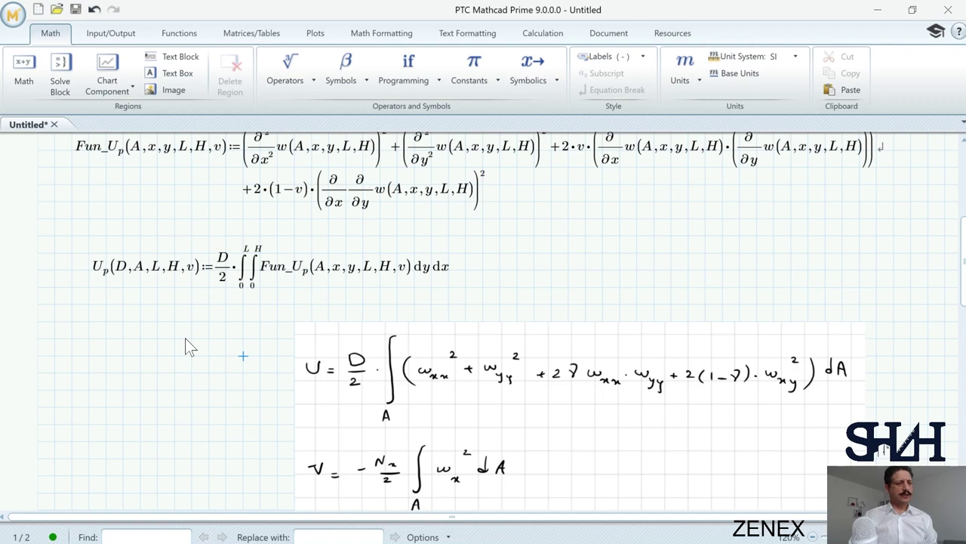
Step: Move the handwritten formula image aside and start a function V_p(N_x, A, L, H) below the U_p definition
{"action": "left_click", "coordinate": [327, 351]}
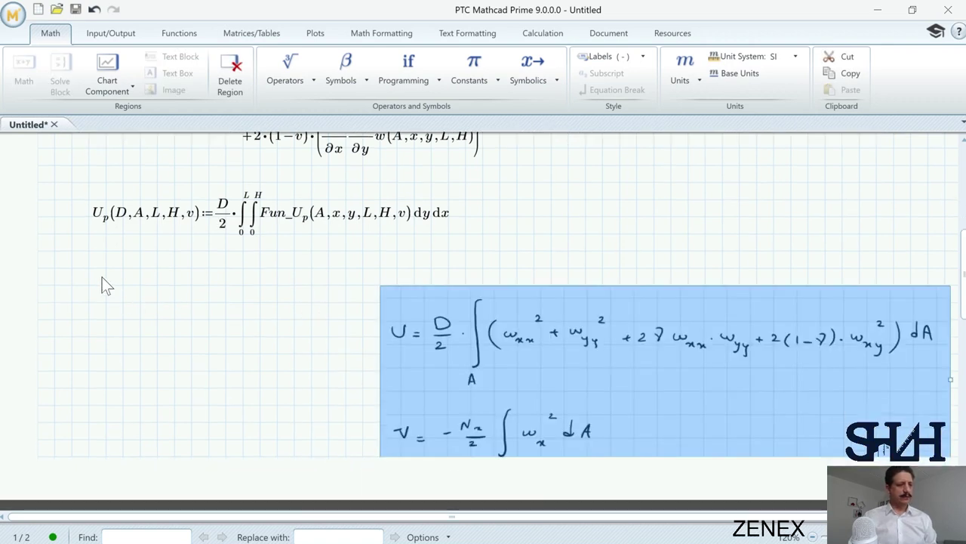
{"action": "left_click", "coordinate": [101, 278]}
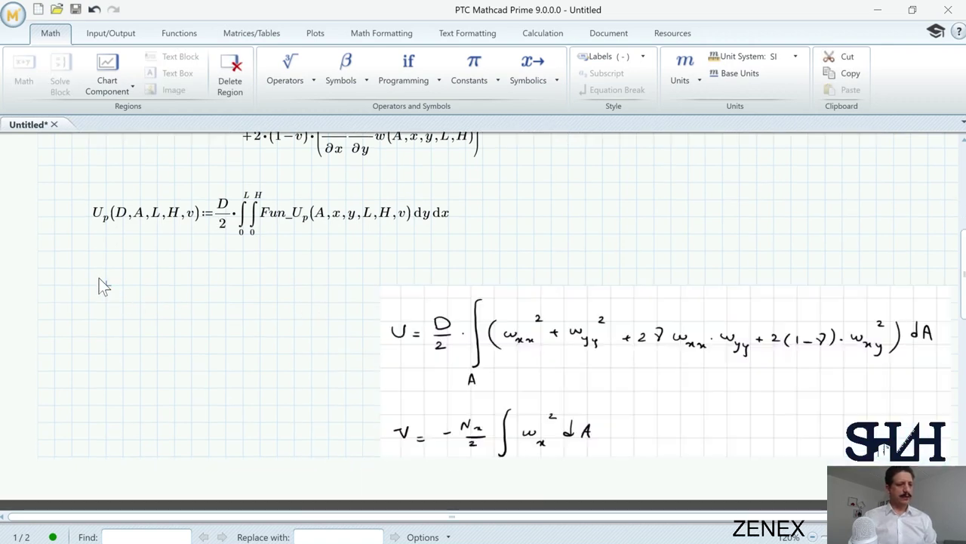
{"action": "type", "text": "V.p"}
{"action": "type", "text": "("}
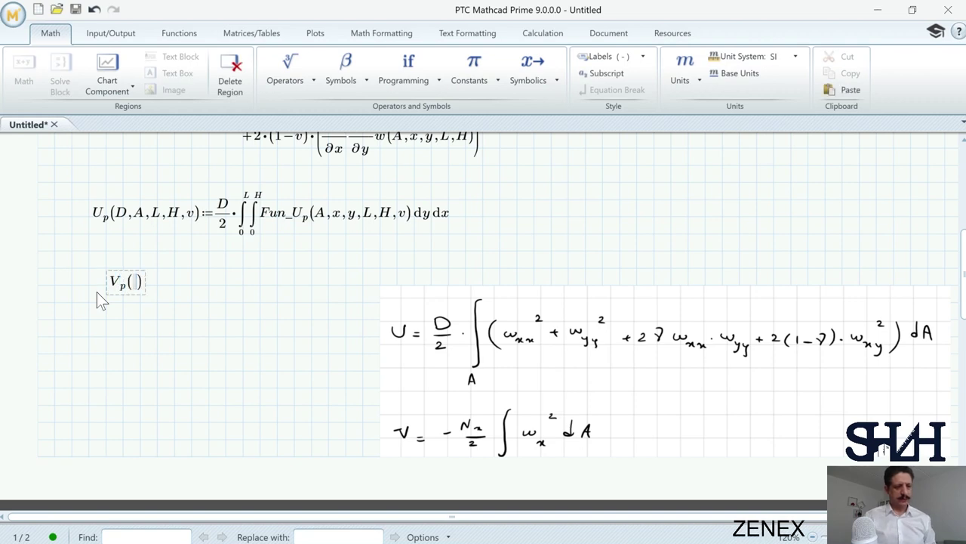
{"action": "type", "text": "N"}
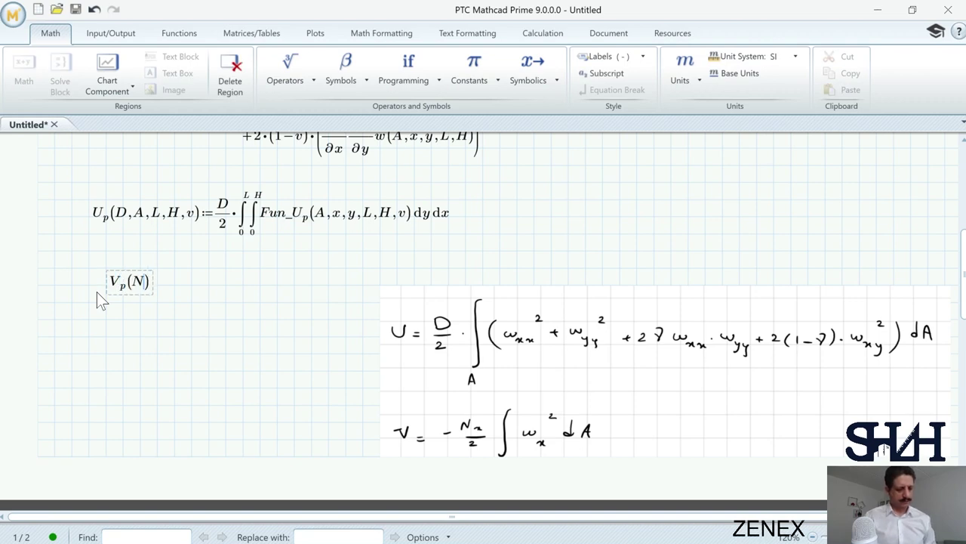
{"action": "type", "text": ".x,A,"}
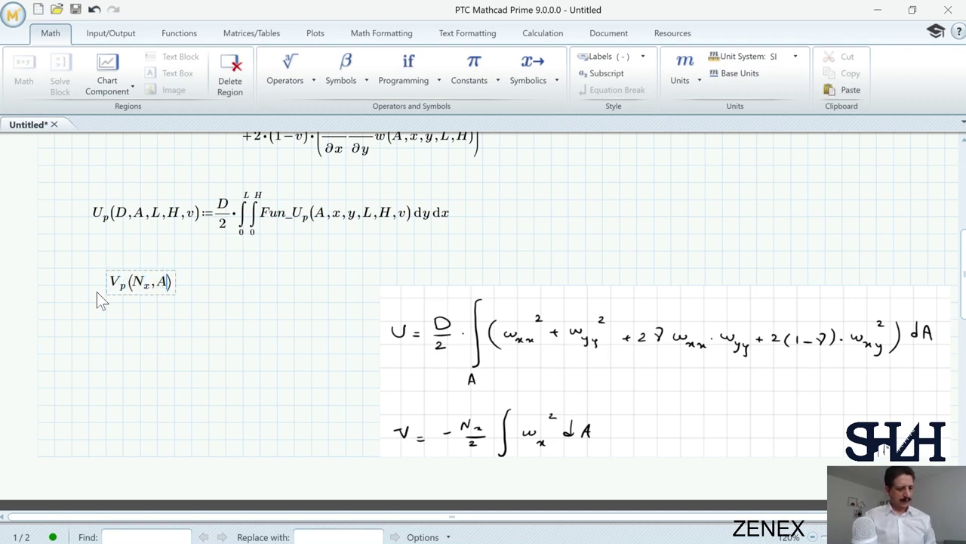
{"action": "type", "text": "L,H"}
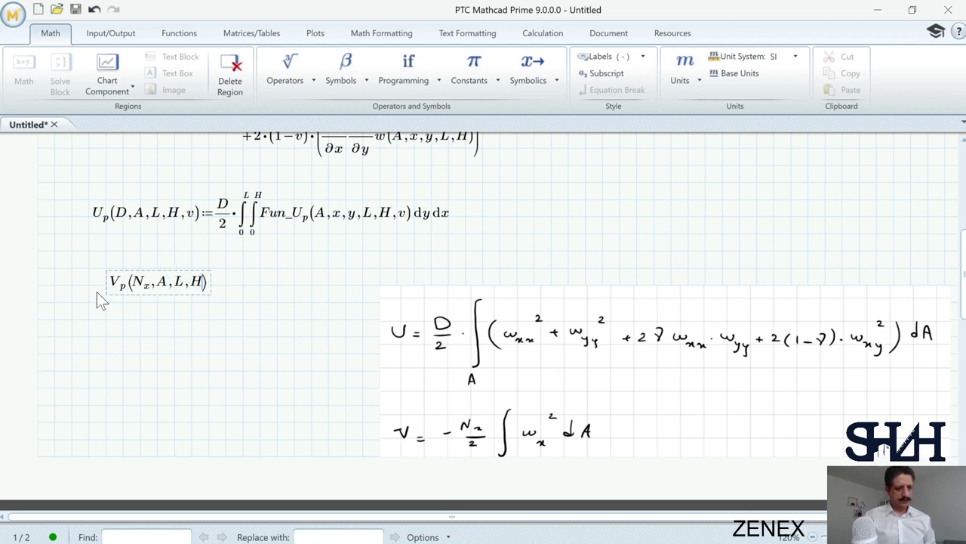
Step: Define V_p as -N_x/2 times a definite integral from 0 to L over x
{"action": "type", "text": ":-N"}
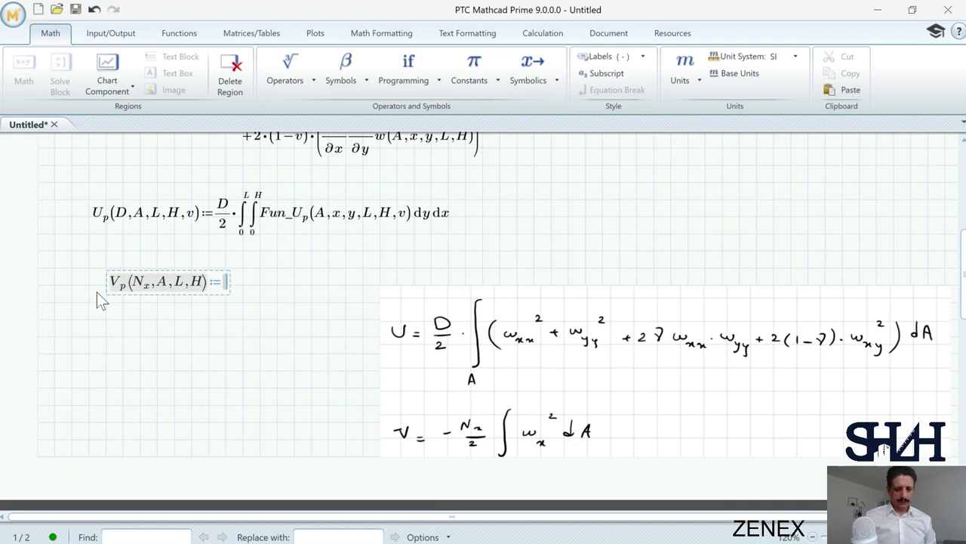
{"action": "type", "text": ".x"}
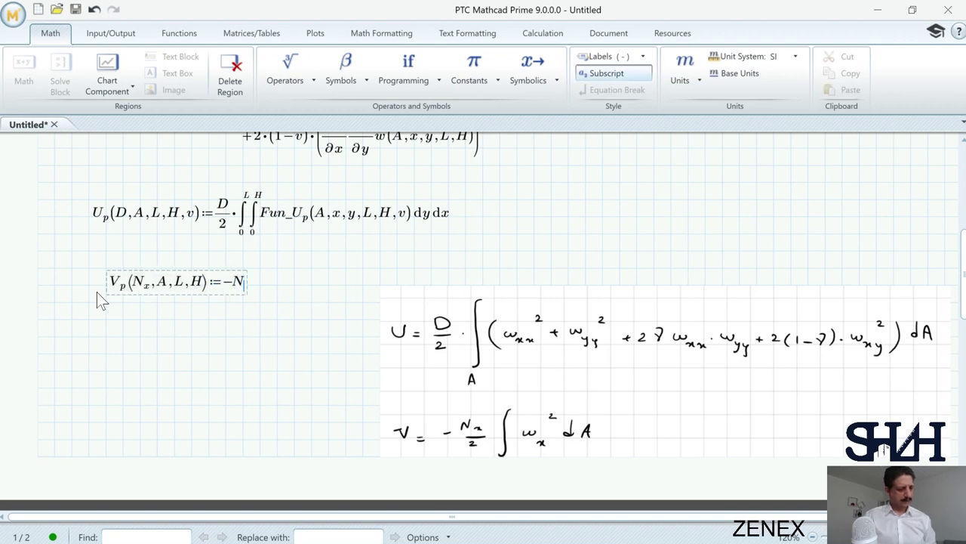
{"action": "type", "text": "/2 *"}
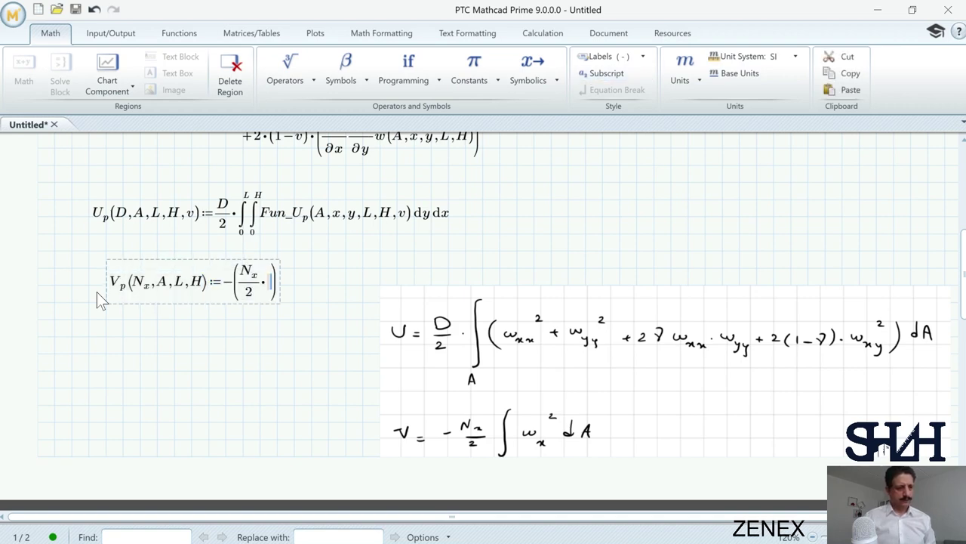
{"action": "left_click", "coordinate": [289, 72]}
{"action": "left_click", "coordinate": [327, 249]}
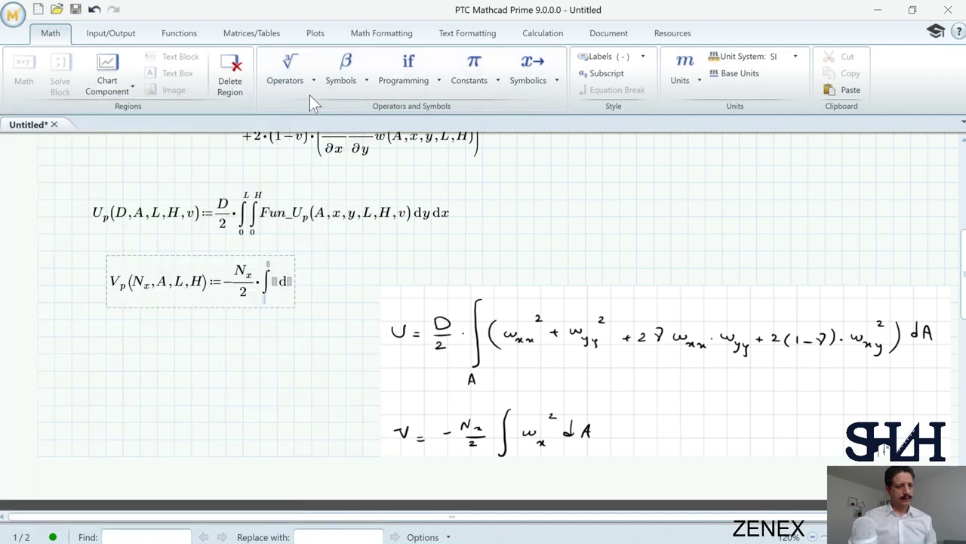
{"action": "left_click", "coordinate": [264, 296]}
{"action": "type", "text": "0"}
{"action": "left_click", "coordinate": [268, 264]}
{"action": "type", "text": "L"}
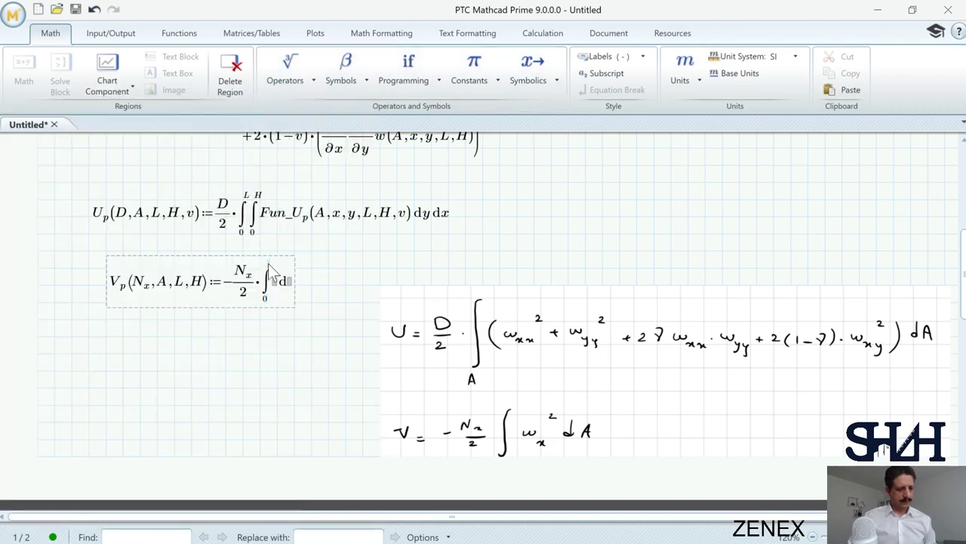
{"action": "type", "text": "x"}
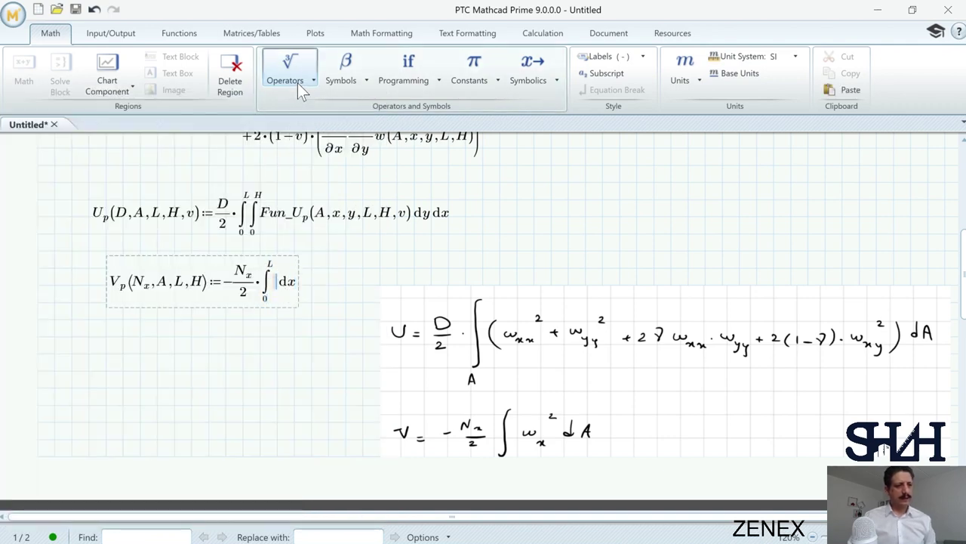
Step: Nest a definite integral from 0 to H over y inside the V_p integral
{"action": "left_click", "coordinate": [298, 83]}
{"action": "left_click", "coordinate": [341, 246]}
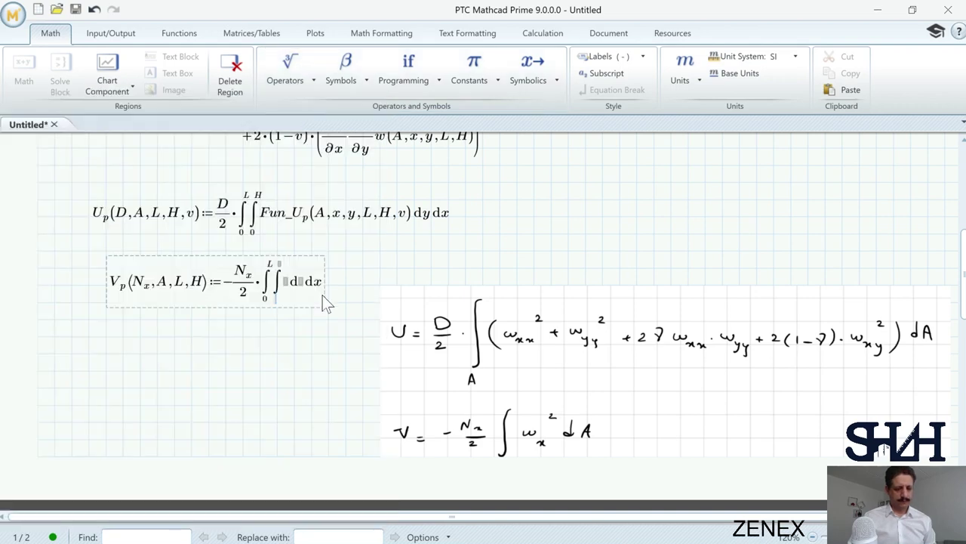
{"action": "type", "text": "H"}
{"action": "left_click", "coordinate": [299, 281]}
{"action": "type", "text": "y"}
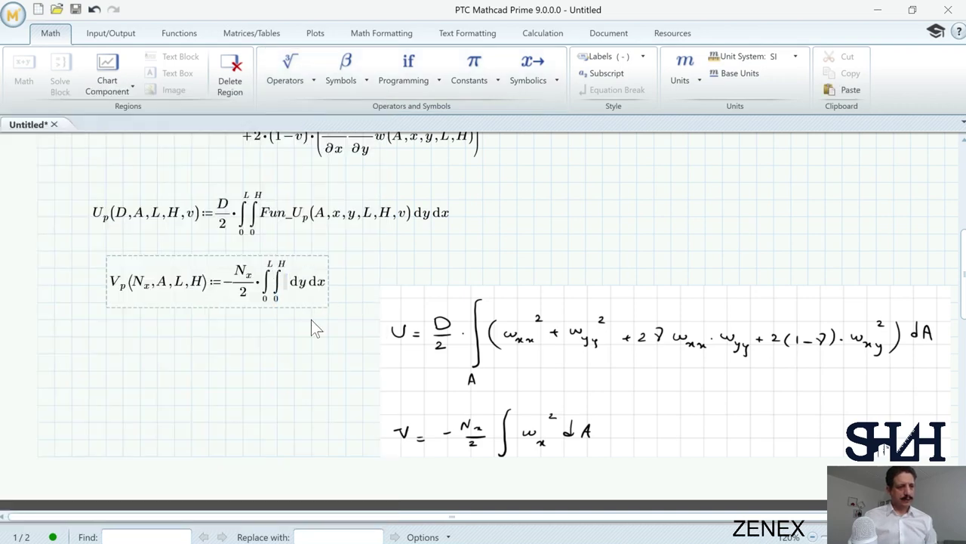
Step: Copy the x-derivative of w from Fun_U_p into V_p as the integrand, square it, and align V_p with U_p
{"action": "scroll", "coordinate": [332, 342], "scroll_direction": "up", "scroll_amount": 2}
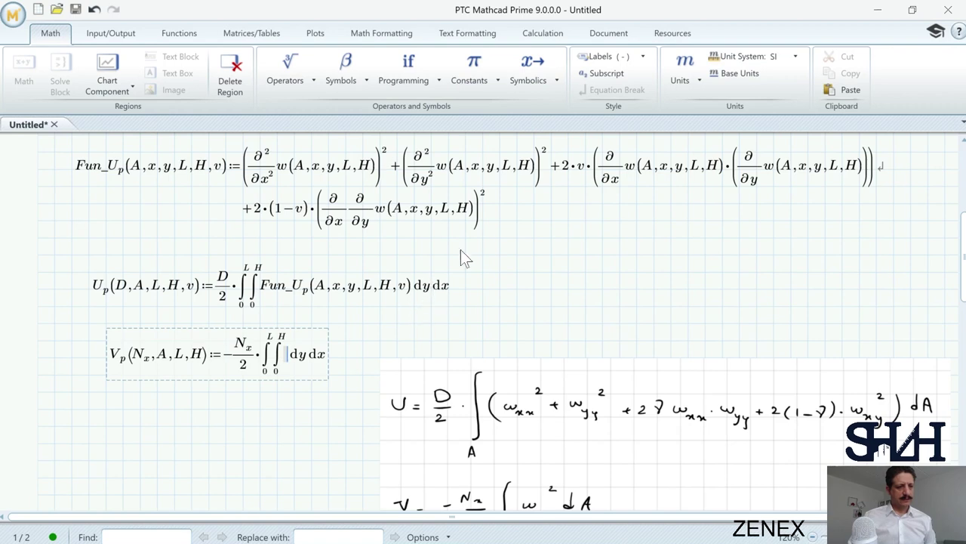
{"action": "left_click_drag", "start_coordinate": [626, 169], "coordinate": [660, 177]}
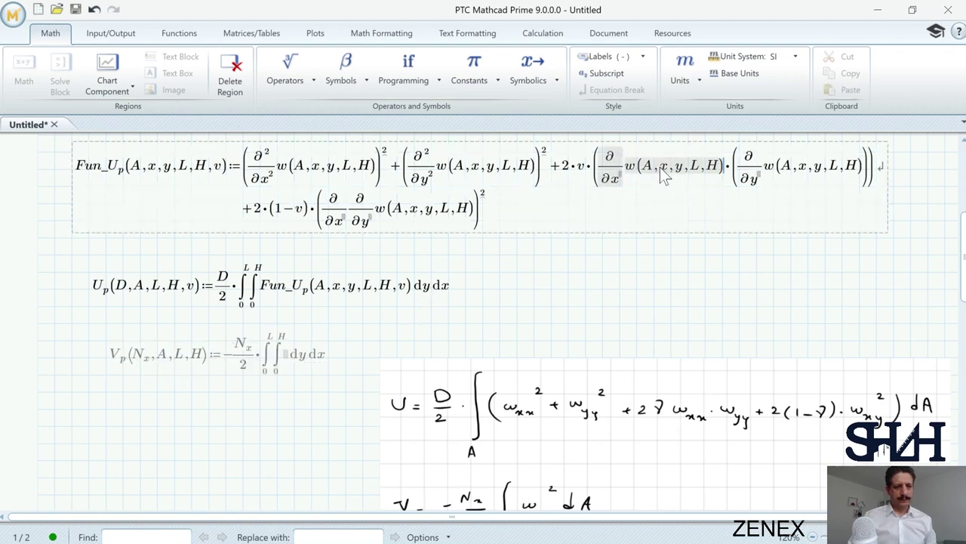
{"action": "key", "text": "ctrl+c"}
{"action": "left_click", "coordinate": [286, 353]}
{"action": "key", "text": "ctrl+v"}
{"action": "type", "text": "^"}
{"action": "scroll", "coordinate": [264, 378], "scroll_direction": "down", "scroll_amount": 1}
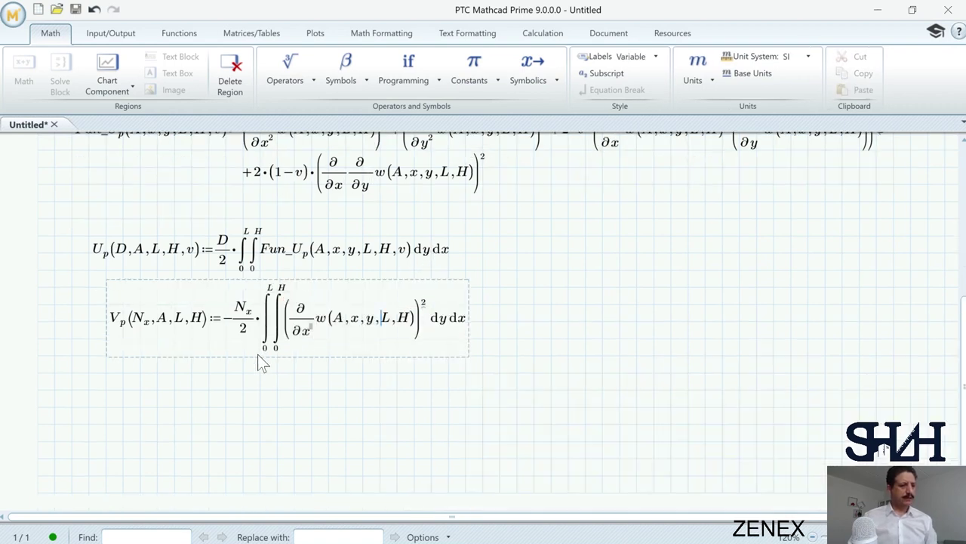
{"action": "left_click", "coordinate": [255, 357]}
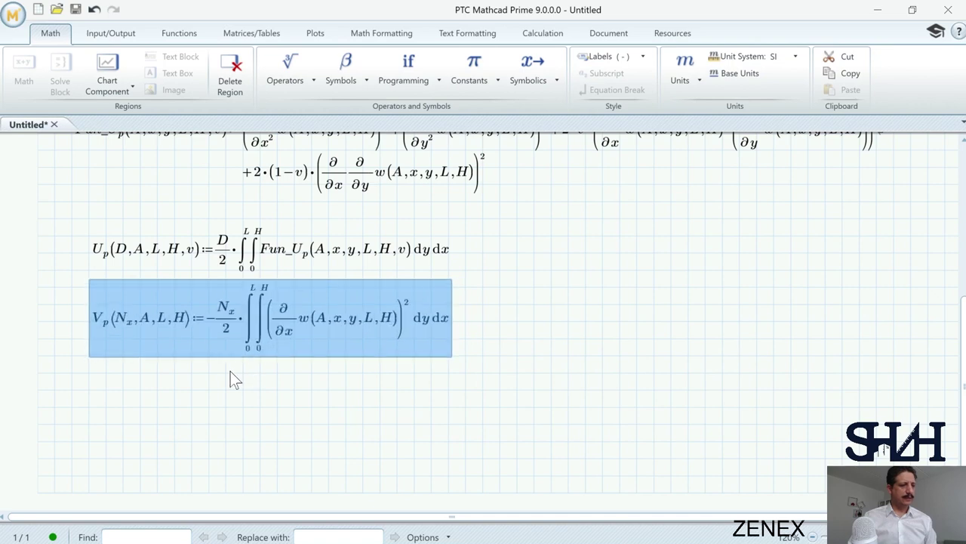
Step: Define Π(D, A, L, H, v, N_x) below V_p as U_p(D, A, L, H, v) + V_p(N_x, A, L, H)
{"action": "left_click", "coordinate": [94, 400]}
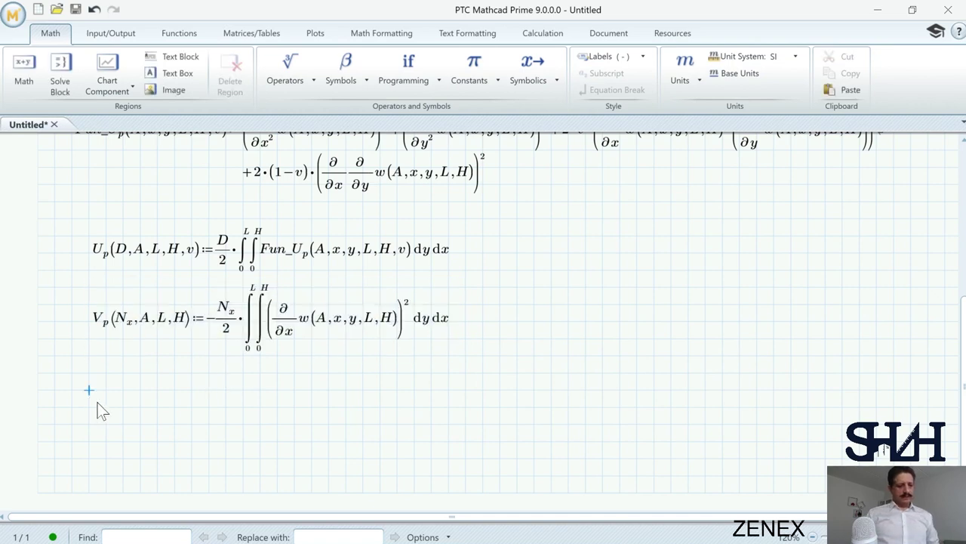
{"action": "type", "text": "P"}
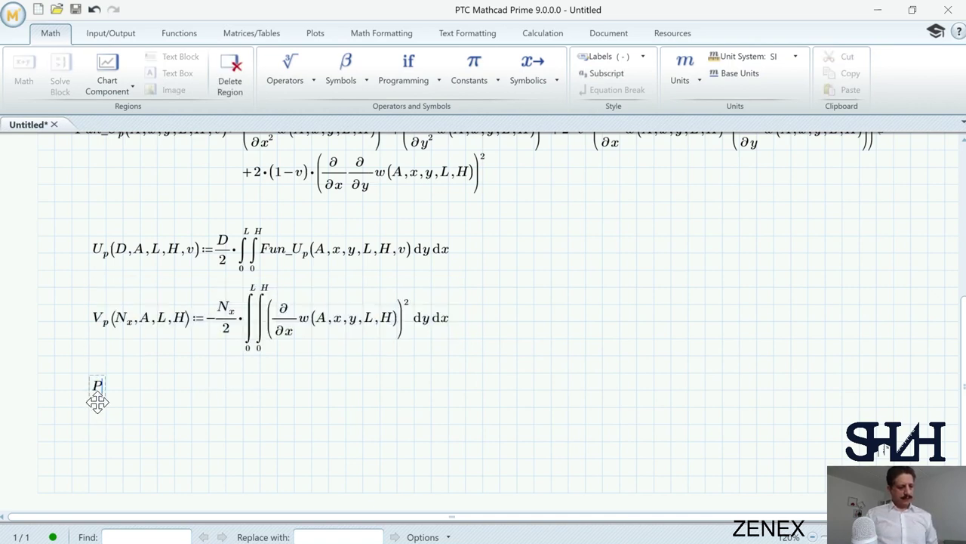
{"action": "key", "text": "ctrl+g"}
{"action": "type", "text": "("}
{"action": "type", "text": "D,A,L"}
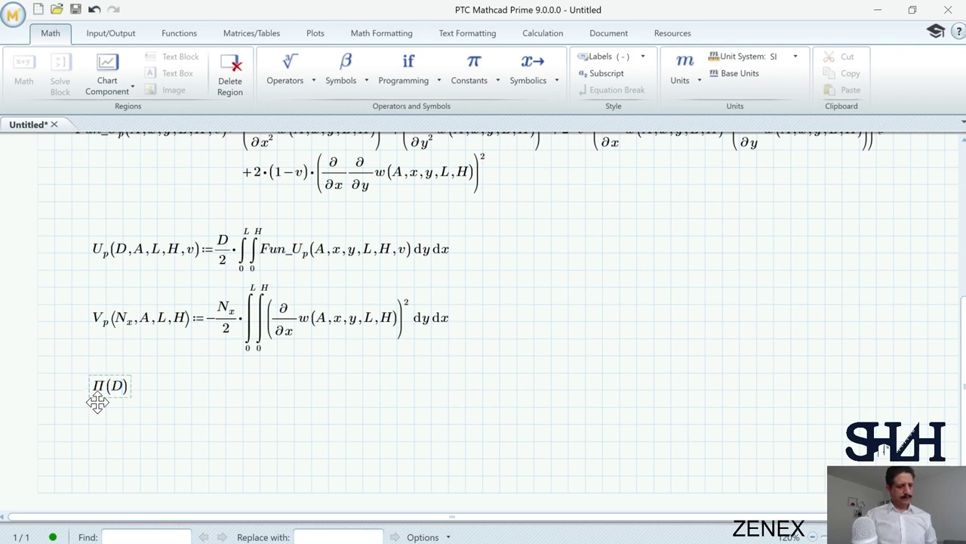
{"action": "type", "text": ",H,v,"}
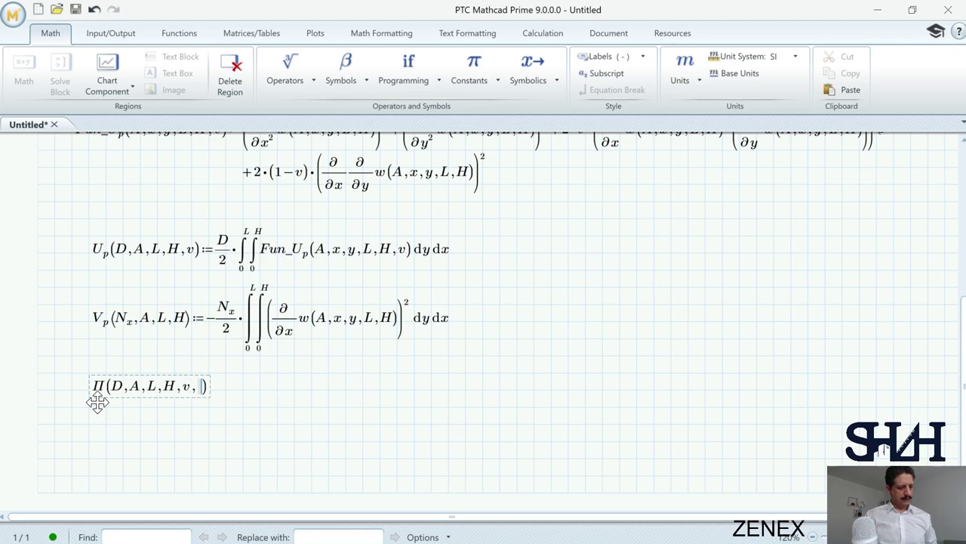
{"action": "type", "text": "N"}
{"action": "type", "text": ".x):=U.p(D,A,L,H,v)"}
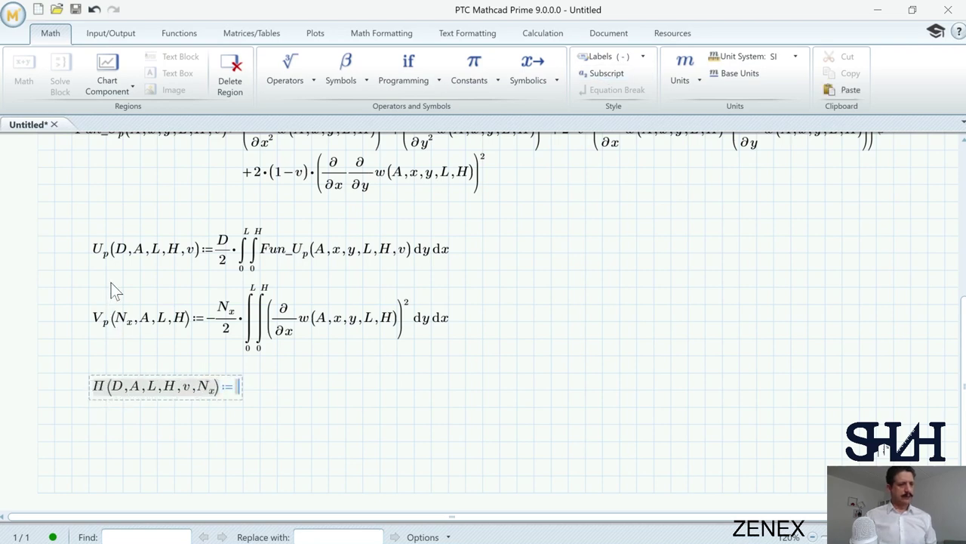
{"action": "type", "text": "+Vp(Nx,A,L,H"}
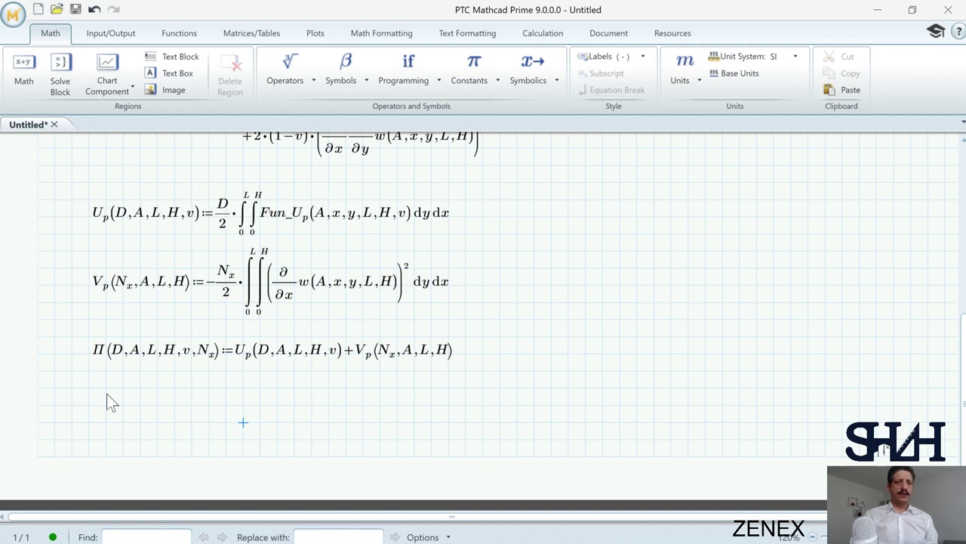
{"action": "scroll", "coordinate": [106, 393], "scroll_direction": "down", "scroll_amount": 1}
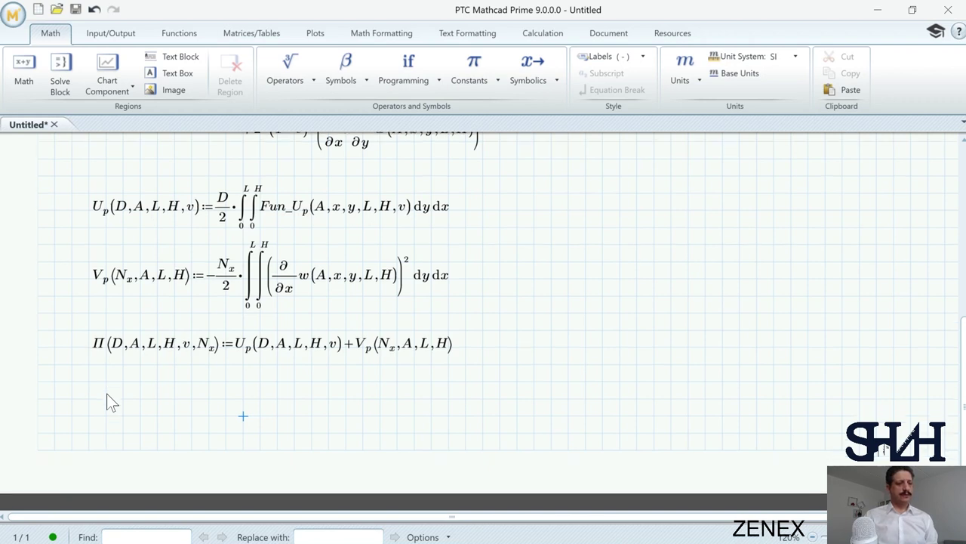
{"action": "scroll", "coordinate": [329, 387], "scroll_direction": "up", "scroll_amount": 4}
{"action": "scroll", "coordinate": [334, 380], "scroll_direction": "up", "scroll_amount": 9}
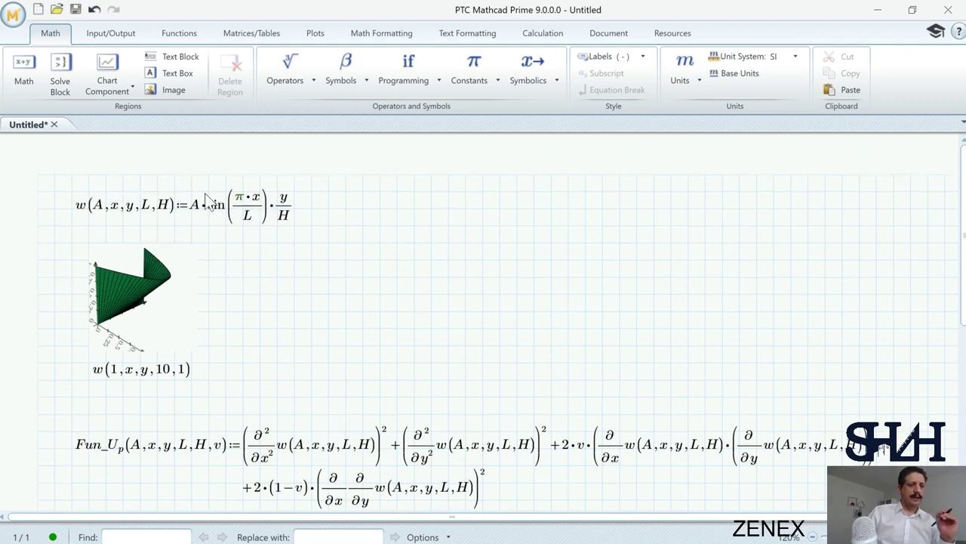
{"action": "scroll", "coordinate": [211, 249], "scroll_direction": "down", "scroll_amount": 3}
{"action": "scroll", "coordinate": [214, 252], "scroll_direction": "down", "scroll_amount": 10}
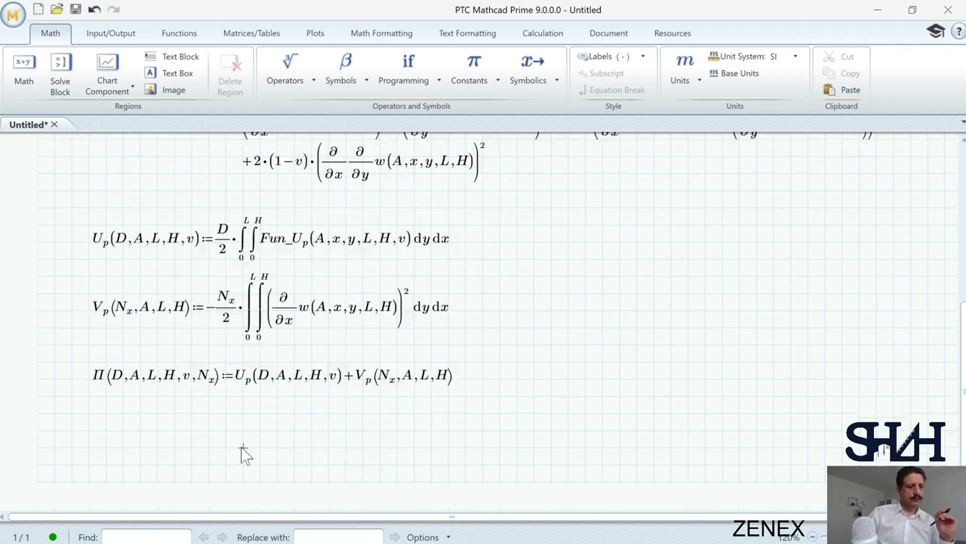
{"action": "left_click", "coordinate": [243, 448]}
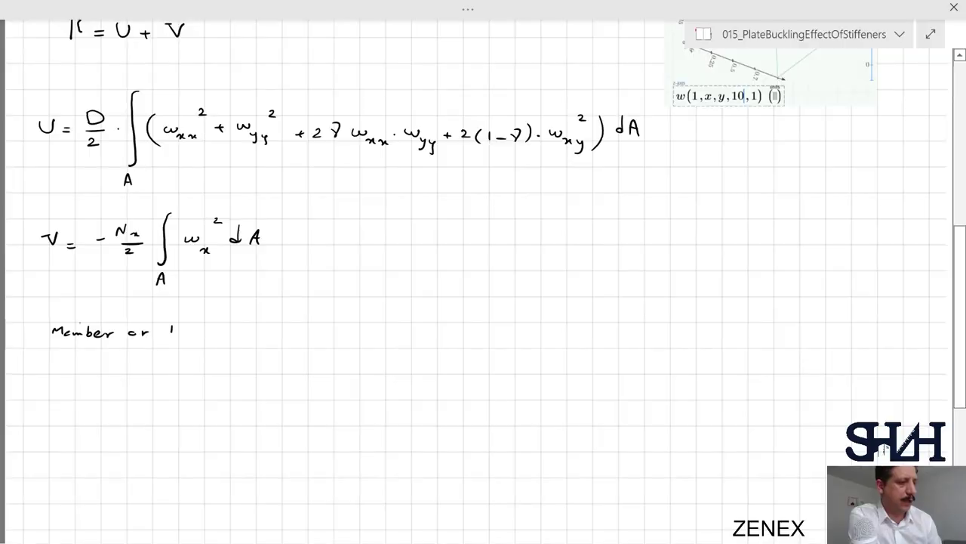
Step: In the OneNote notes, handwrite "Member or line element → ∂Π/∂C = critical load" below the V formula, with the equation in red
{"action": "left_click_drag", "start_coordinate": [172, 327], "coordinate": [180, 337]}
{"action": "left_click_drag", "start_coordinate": [185, 333], "coordinate": [199, 337]}
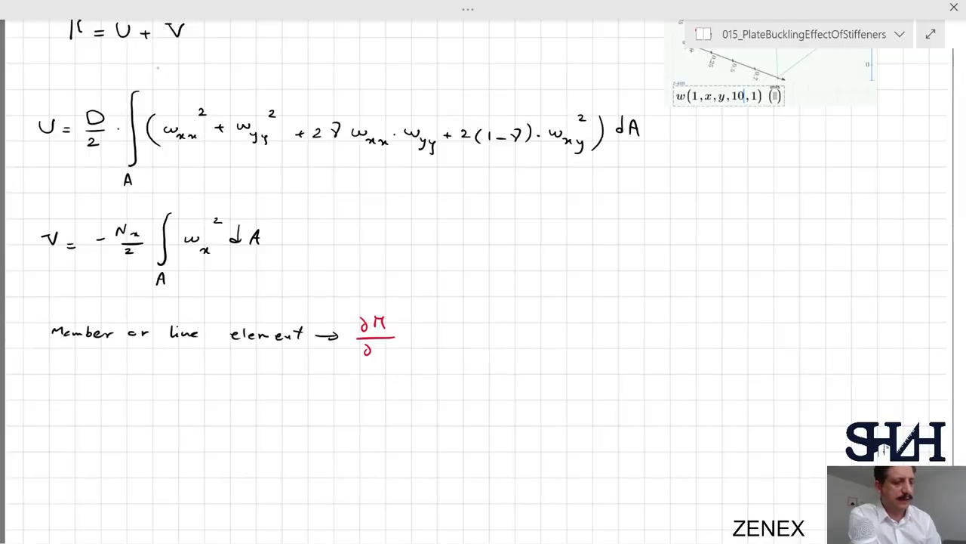
{"action": "left_click_drag", "start_coordinate": [384, 345], "coordinate": [386, 352]}
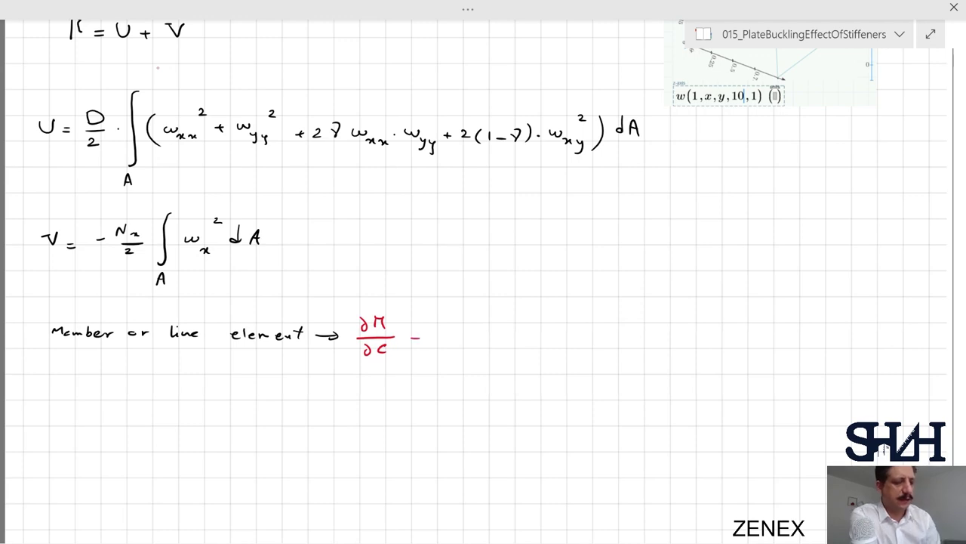
{"action": "left_click_drag", "start_coordinate": [411, 333], "coordinate": [457, 330]}
{"action": "left_click_drag", "start_coordinate": [460, 330], "coordinate": [468, 337]}
{"action": "left_click_drag", "start_coordinate": [471, 327], "coordinate": [477, 337]}
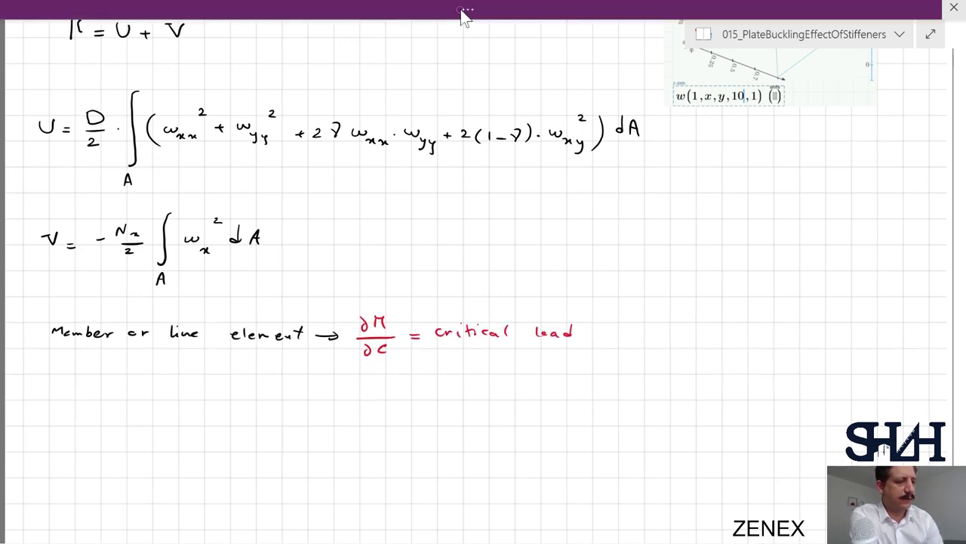
Step: Switch to a green pen and handwrite "Surface element →" below the member or line element note
{"action": "left_click", "coordinate": [464, 10]}
{"action": "left_click", "coordinate": [229, 63]}
{"action": "left_click_drag", "start_coordinate": [65, 378], "coordinate": [59, 384]}
{"action": "left_click_drag", "start_coordinate": [67, 380], "coordinate": [127, 385]}
{"action": "left_click_drag", "start_coordinate": [158, 379], "coordinate": [235, 385]}
{"action": "left_click_drag", "start_coordinate": [251, 388], "coordinate": [270, 388]}
Step: Complete the surface element line in green with "∂Π/∂C = 0 → equilibrium"
{"action": "mouse_move", "coordinate": [298, 378]}
{"action": "left_mouse_down"}
{"action": "mouse_move", "coordinate": [320, 389]}
{"action": "mouse_move", "coordinate": [295, 385]}
{"action": "mouse_move", "coordinate": [303, 381]}
{"action": "left_mouse_up"}
{"action": "key", "text": "ctrl+z"}
{"action": "key", "text": "ctrl+z"}
{"action": "key", "text": "ctrl+z"}
{"action": "left_click_drag", "start_coordinate": [305, 371], "coordinate": [310, 381]}
{"action": "mouse_move", "coordinate": [301, 388]}
{"action": "left_mouse_down"}
{"action": "mouse_move", "coordinate": [319, 388]}
{"action": "mouse_move", "coordinate": [296, 403]}
{"action": "left_mouse_up"}
{"action": "left_click_drag", "start_coordinate": [314, 395], "coordinate": [308, 402]}
{"action": "left_click_drag", "start_coordinate": [329, 393], "coordinate": [337, 393]}
{"action": "left_click_drag", "start_coordinate": [330, 396], "coordinate": [337, 396]}
{"action": "left_click_drag", "start_coordinate": [345, 392], "coordinate": [346, 395]}
{"action": "left_click_drag", "start_coordinate": [363, 395], "coordinate": [381, 394]}
{"action": "left_click_drag", "start_coordinate": [375, 391], "coordinate": [420, 405]}
{"action": "left_click_drag", "start_coordinate": [421, 391], "coordinate": [506, 396]}
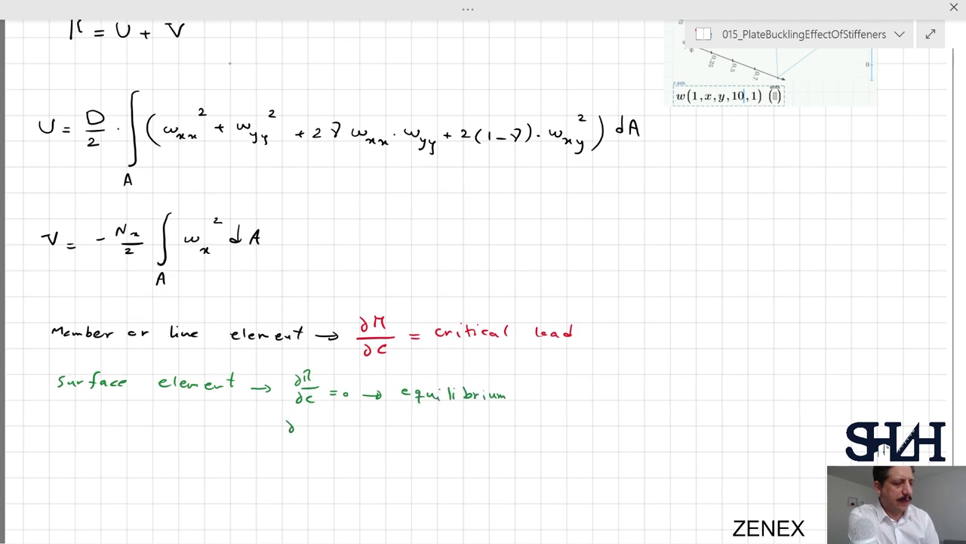
Step: Handwrite "∂²Π/∂C² = 0 ⇒ critical load" in green beneath the equilibrium condition and switch back to Mathcad Prime
{"action": "mouse_move", "coordinate": [295, 419]}
{"action": "left_mouse_down"}
{"action": "mouse_move", "coordinate": [288, 431]}
{"action": "mouse_move", "coordinate": [309, 430]}
{"action": "left_mouse_up"}
{"action": "left_click_drag", "start_coordinate": [287, 438], "coordinate": [317, 438]}
{"action": "left_click_drag", "start_coordinate": [301, 449], "coordinate": [302, 455]}
{"action": "left_click_drag", "start_coordinate": [306, 445], "coordinate": [328, 436]}
{"action": "left_click_drag", "start_coordinate": [321, 440], "coordinate": [338, 439]}
{"action": "left_click_drag", "start_coordinate": [354, 441], "coordinate": [366, 437]}
{"action": "mouse_move", "coordinate": [363, 434]}
{"action": "left_mouse_down"}
{"action": "mouse_move", "coordinate": [363, 444]}
{"action": "mouse_move", "coordinate": [402, 439]}
{"action": "left_mouse_up"}
{"action": "left_click_drag", "start_coordinate": [405, 439], "coordinate": [416, 438]}
{"action": "mouse_move", "coordinate": [424, 427]}
{"action": "left_mouse_down"}
{"action": "mouse_move", "coordinate": [424, 439]}
{"action": "mouse_move", "coordinate": [428, 433]}
{"action": "left_mouse_up"}
{"action": "left_click_drag", "start_coordinate": [430, 432], "coordinate": [430, 439]}
{"action": "left_click_drag", "start_coordinate": [446, 433], "coordinate": [446, 438]}
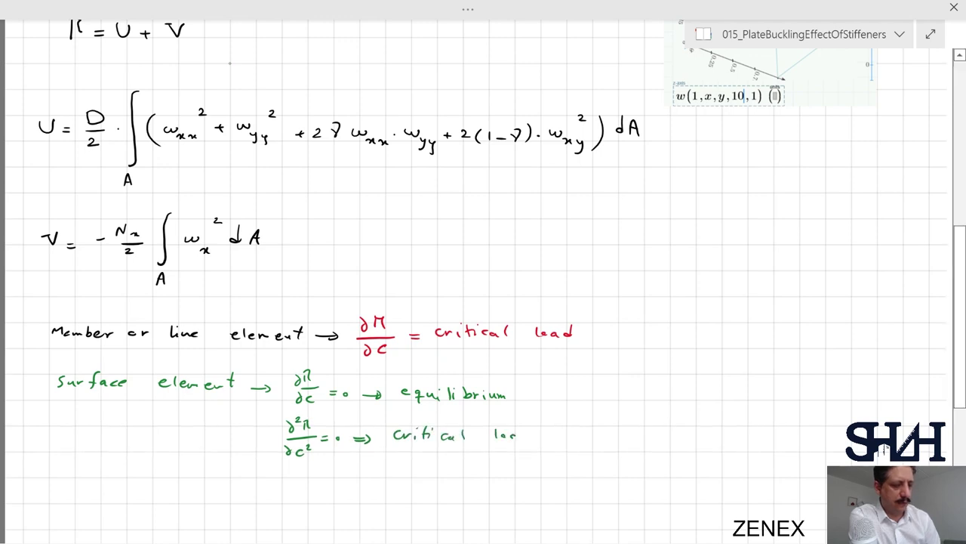
{"action": "left_click_drag", "start_coordinate": [530, 427], "coordinate": [527, 441]}
{"action": "scroll", "coordinate": [959, 366], "scroll_direction": "down", "scroll_amount": 3}
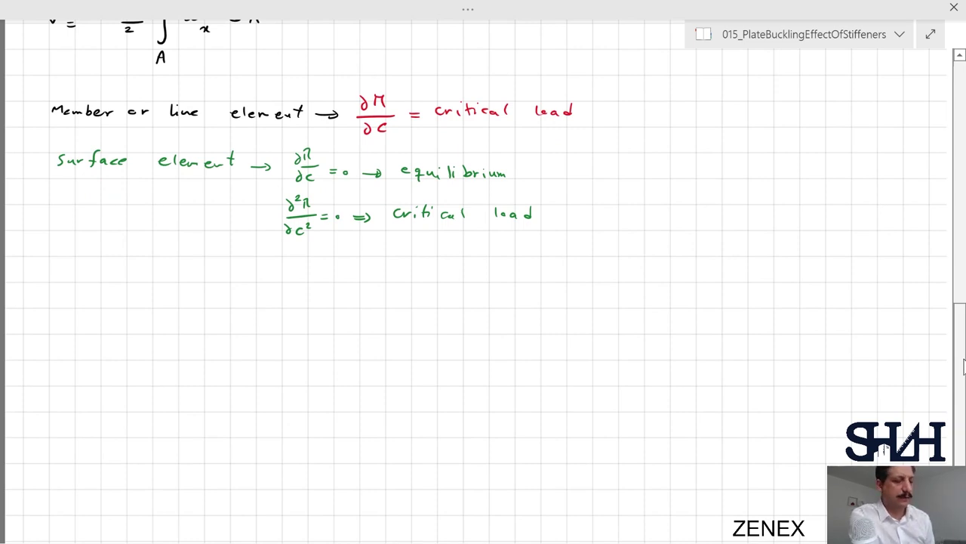
{"action": "key", "text": "alt+Tab"}
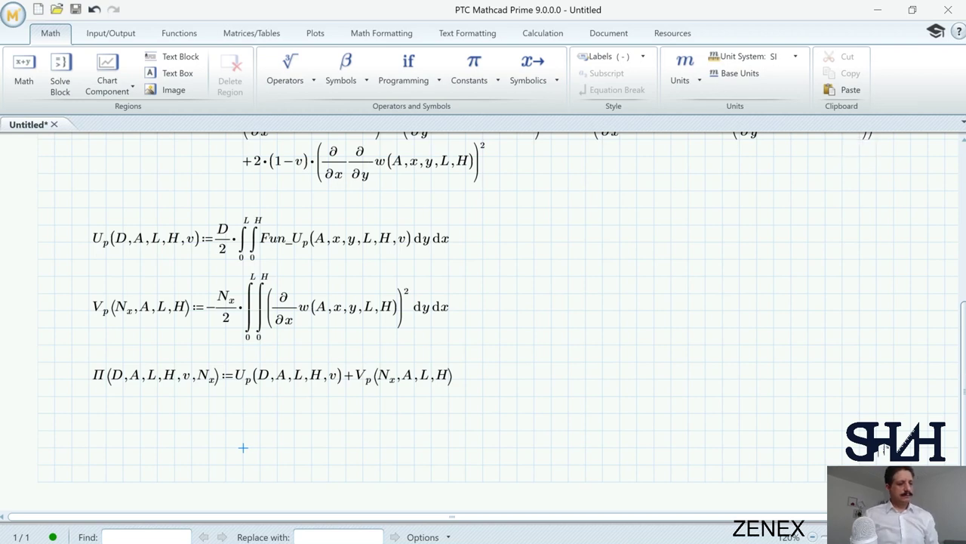
Step: Begin defining the critical load function N_x.cr(D,L,H,v) below the Π definition
{"action": "left_click", "coordinate": [94, 448]}
{"action": "type", "text": "N"}
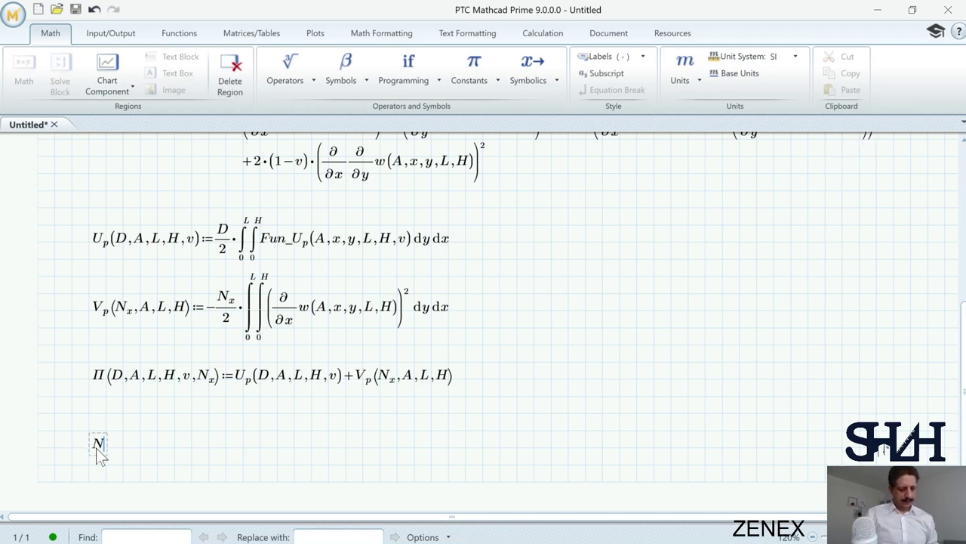
{"action": "type", "text": ".cr"}
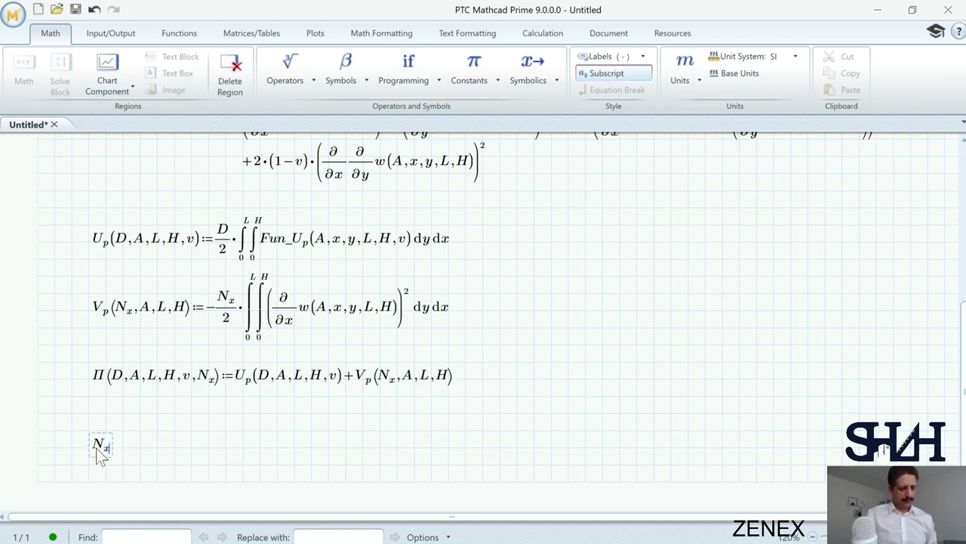
{"action": "type", "text": ".cr("}
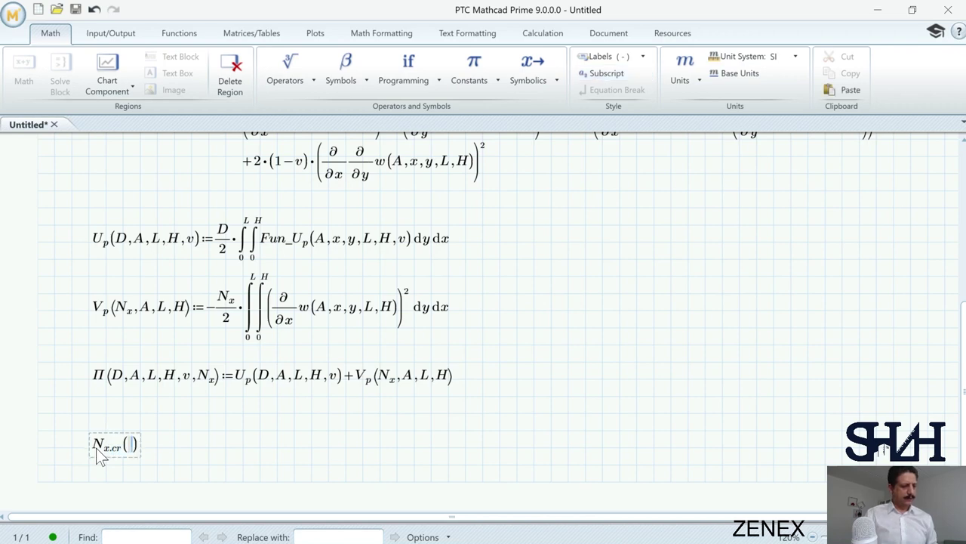
{"action": "type", "text": "D,L"}
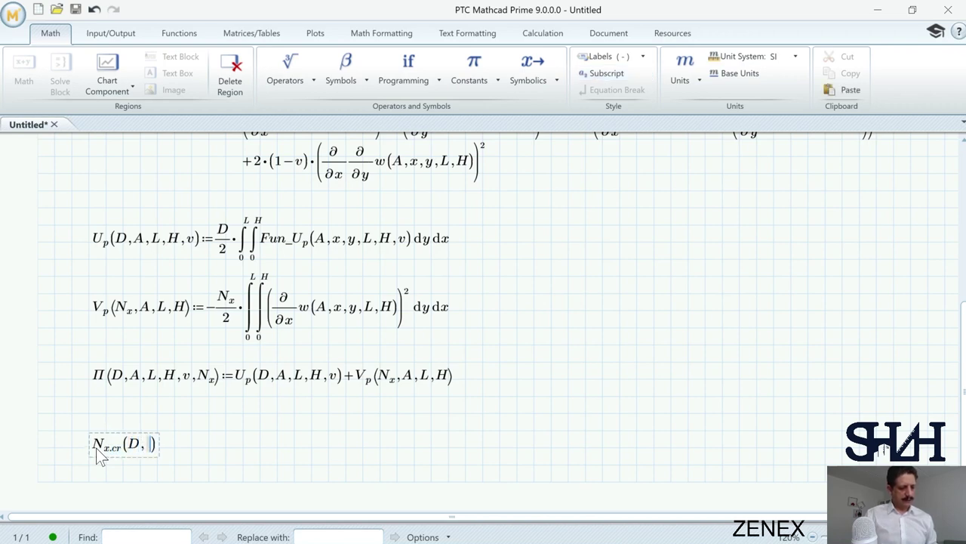
{"action": "type", "text": ",H,"}
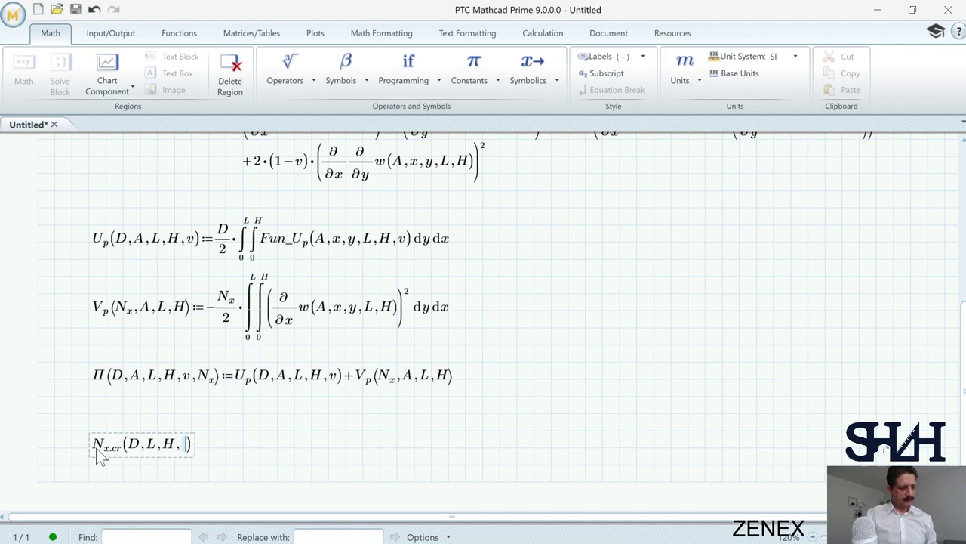
{"action": "type", "text": "v:"}
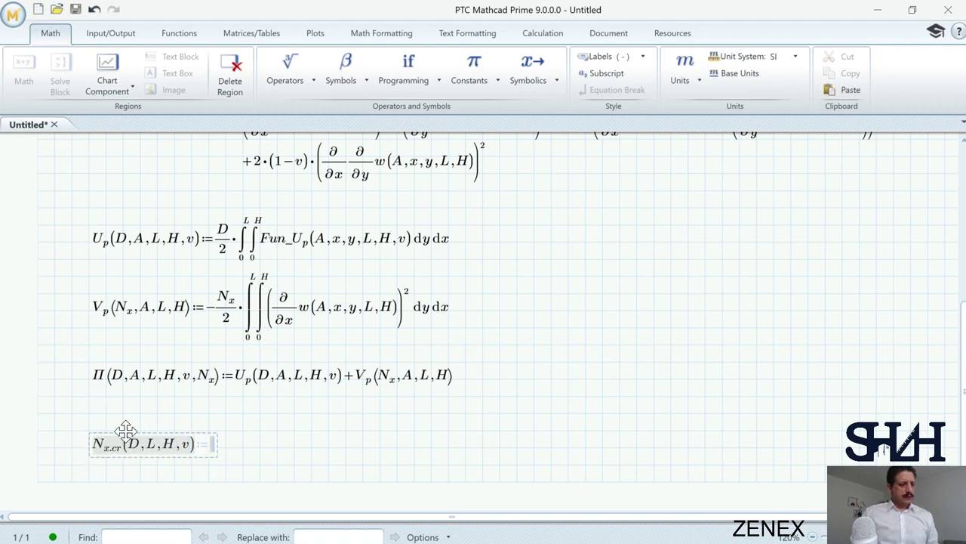
Step: Enter the second partial derivative with respect to A of Π(D,A,L,H,v,N_x) as the right-hand side of N_x.cr
{"action": "left_click_drag", "start_coordinate": [86, 375], "coordinate": [156, 373]}
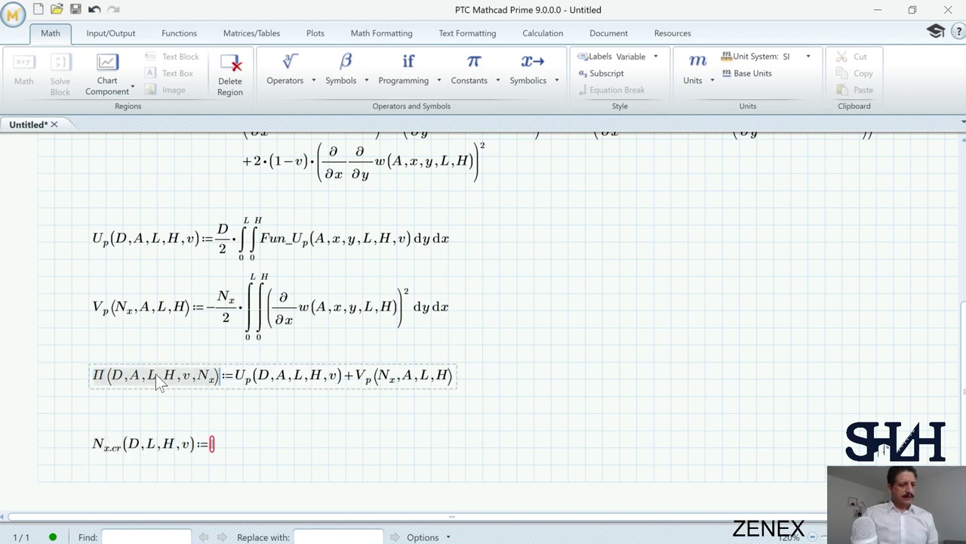
{"action": "left_click", "coordinate": [212, 444]}
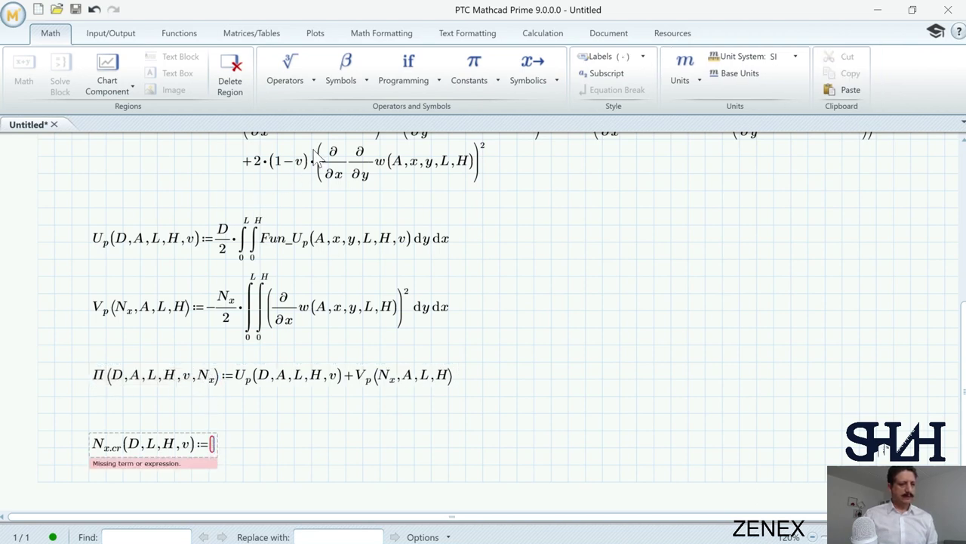
{"action": "left_click", "coordinate": [307, 77]}
{"action": "left_click", "coordinate": [194, 270]}
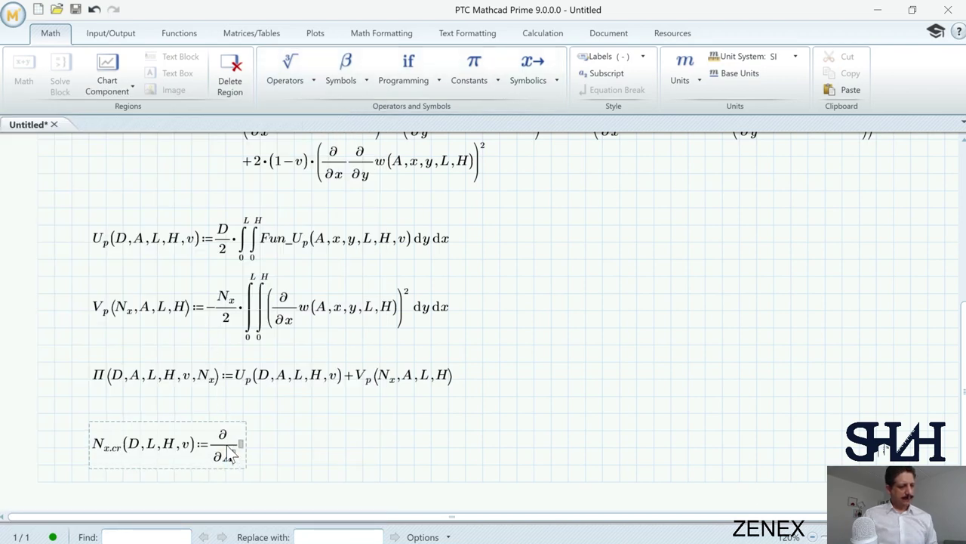
{"action": "type", "text": "A^2 "}
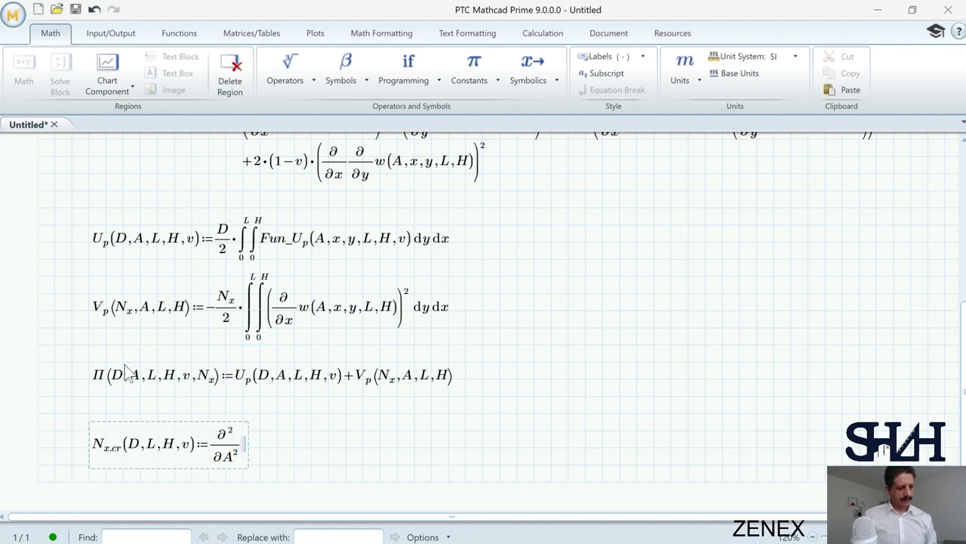
{"action": "type", "text": "P"}
{"action": "key", "text": "ctrl+g"}
{"action": "type", "text": "("}
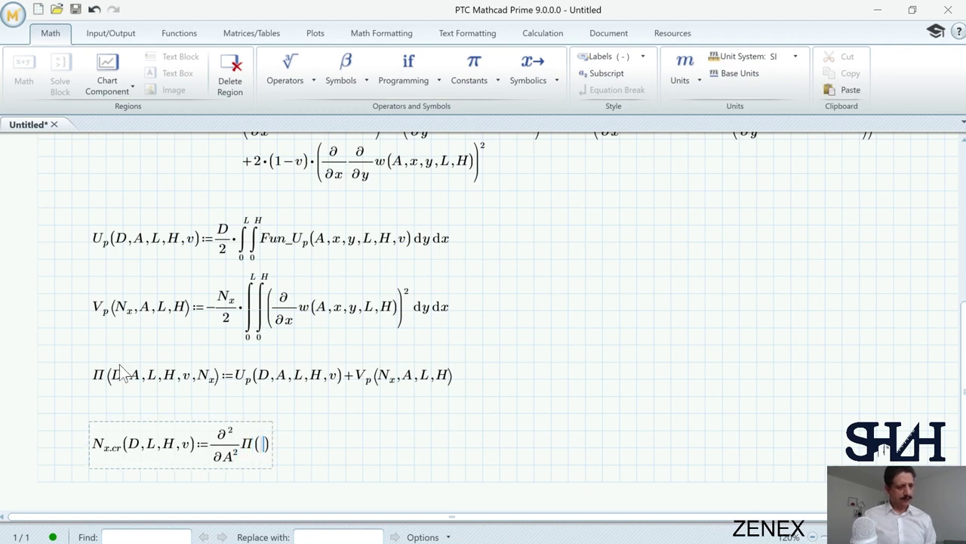
{"action": "type", "text": "D,A,L,H,v,N.x"}
Step: Replace N_x with X in the Π arguments, equate the derivative to 0 and solve it symbolically for X
{"action": "left_click_drag", "start_coordinate": [348, 444], "coordinate": [360, 445]}
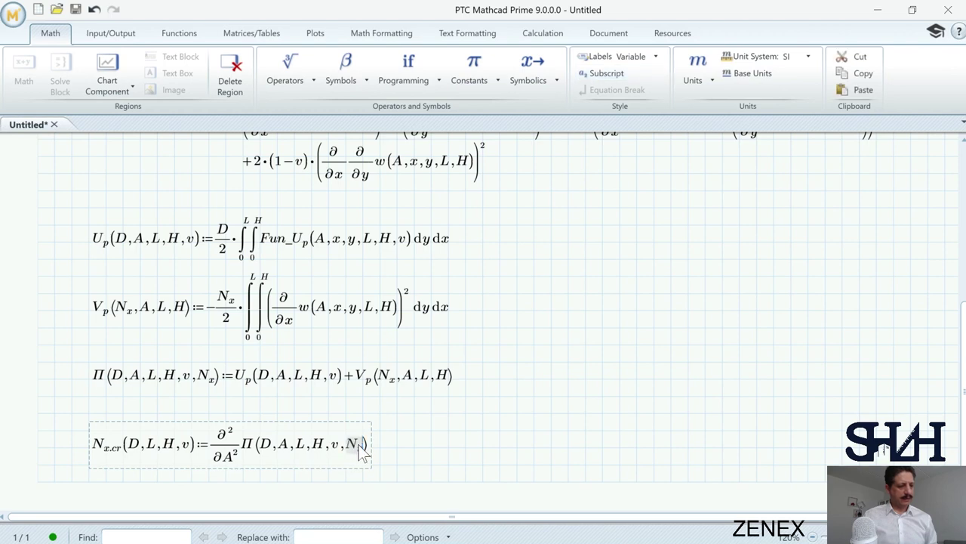
{"action": "type", "text": "X)"}
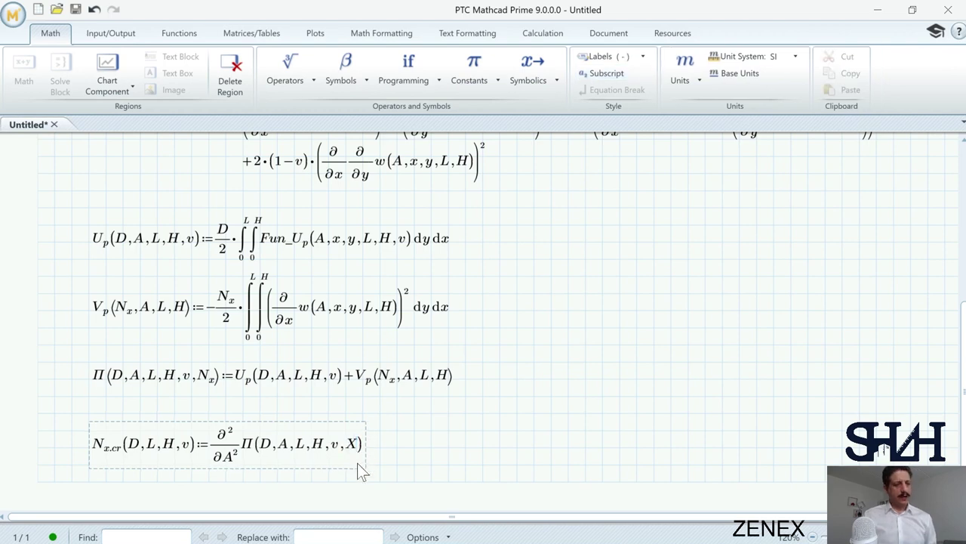
{"action": "type", "text": "=0"}
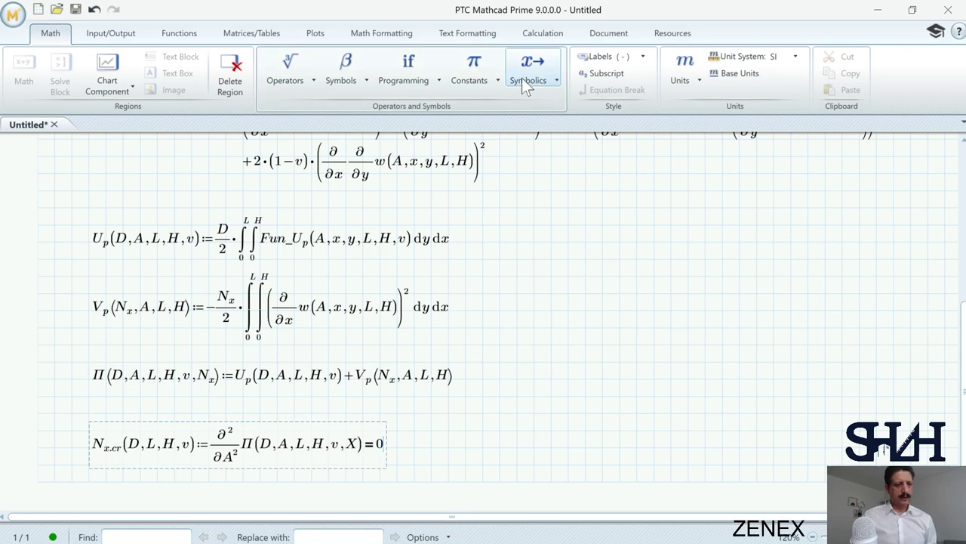
{"action": "left_click", "coordinate": [524, 78]}
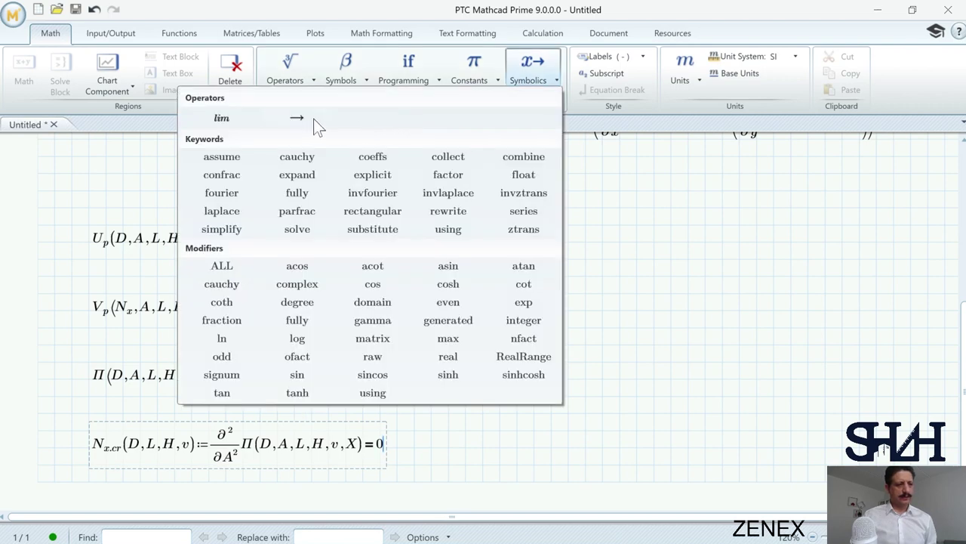
{"action": "left_click", "coordinate": [311, 118]}
{"action": "type", "text": "solv"}
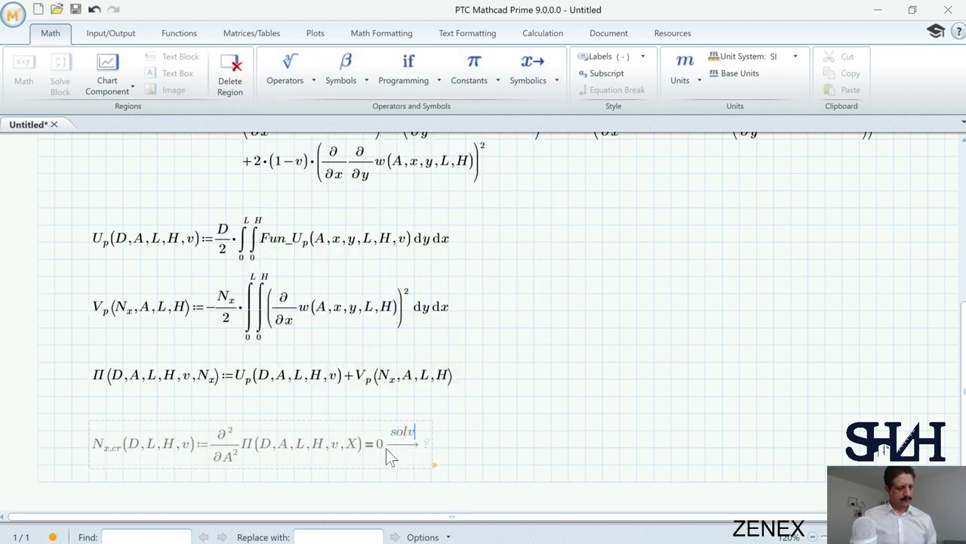
{"action": "type", "text": "e,X"}
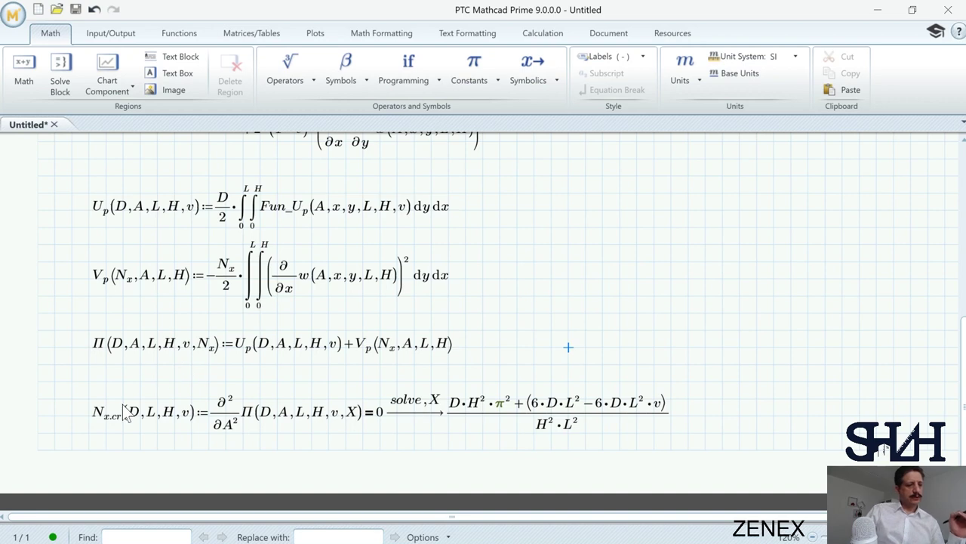
Step: Rename the total potential energy function to Π_NS in its definition
{"action": "left_click", "coordinate": [103, 351]}
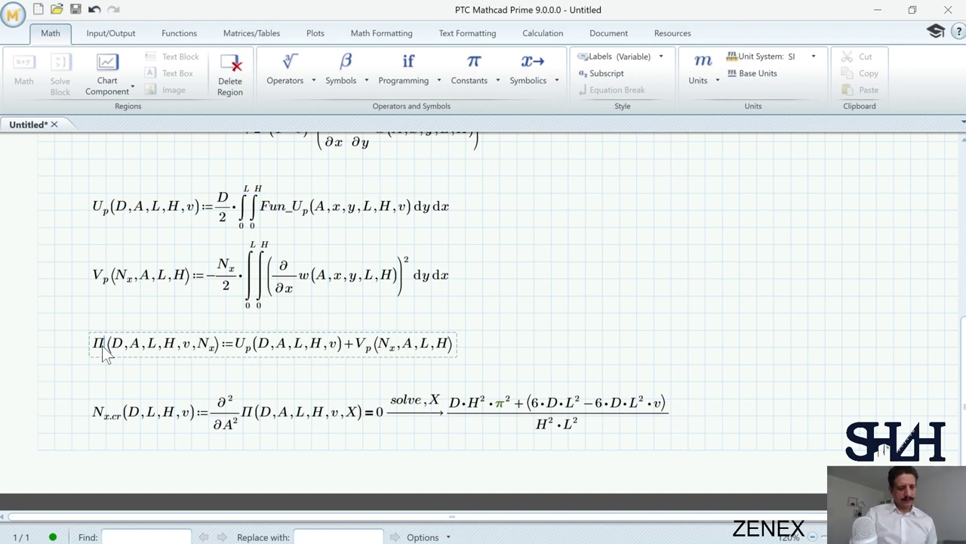
{"action": "key", "text": "ctrl+minus"}
{"action": "type", "text": "NS"}
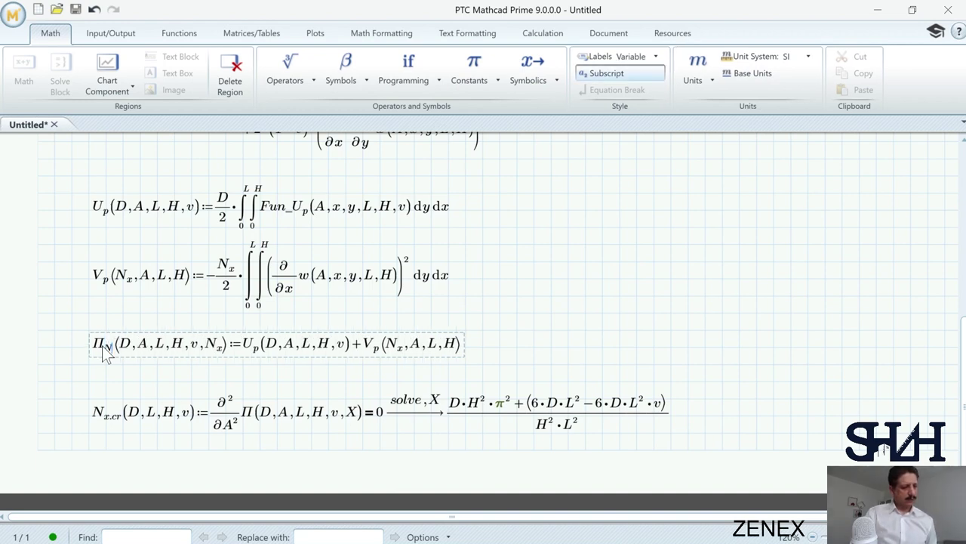
Step: Rename the critical load function to N_x.cr.NS and make its second derivative refer to Π_NS
{"action": "left_click", "coordinate": [122, 419]}
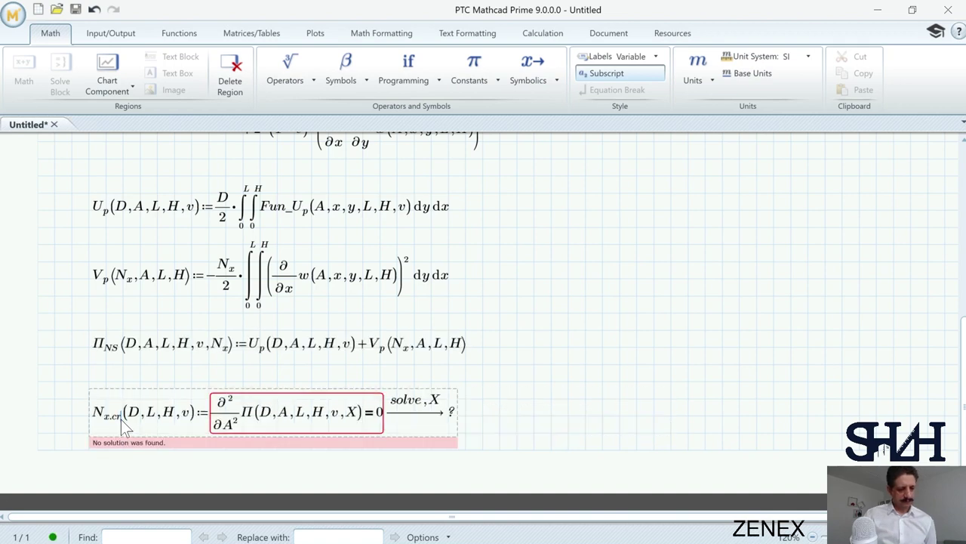
{"action": "type", "text": ".NS"}
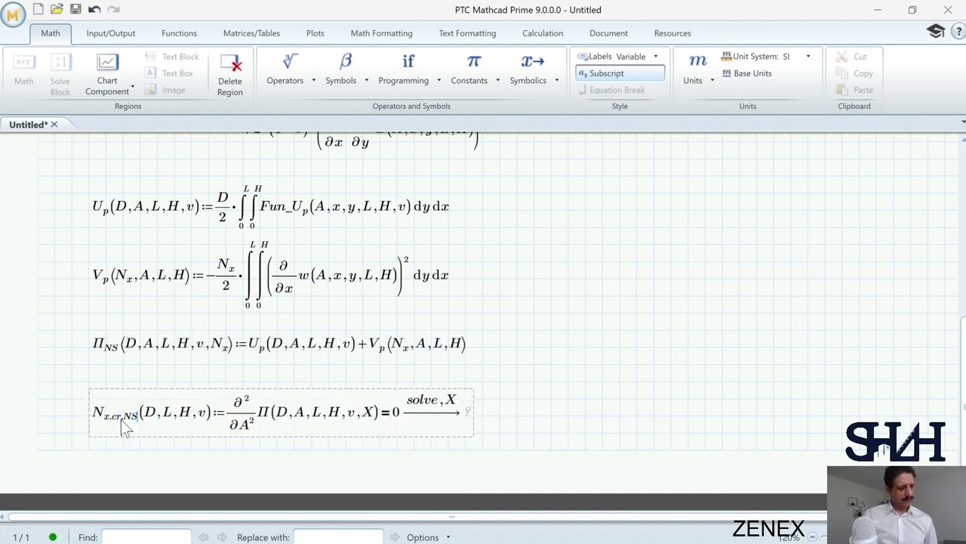
{"action": "left_click", "coordinate": [266, 414]}
{"action": "key", "text": "ctrl+minus"}
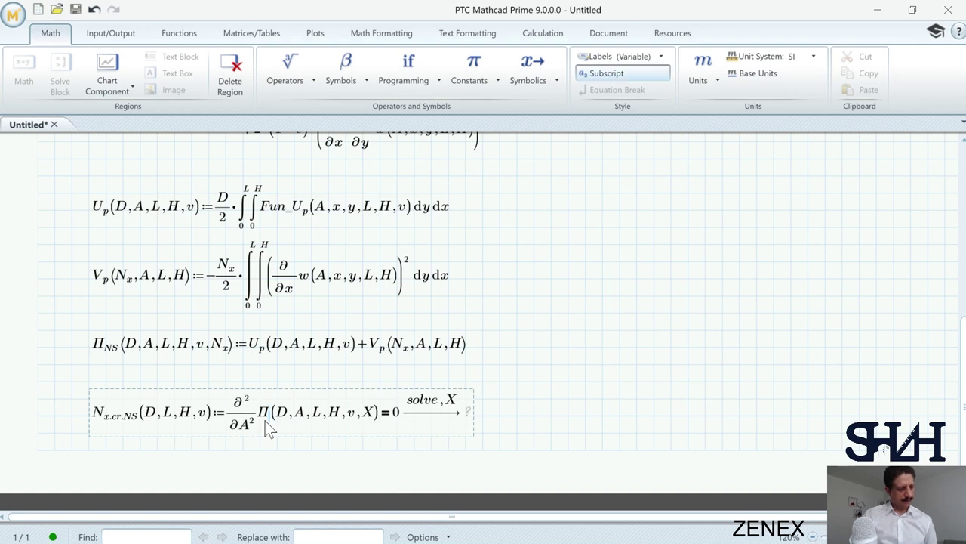
{"action": "type", "text": "NS"}
{"action": "key", "text": "Return"}
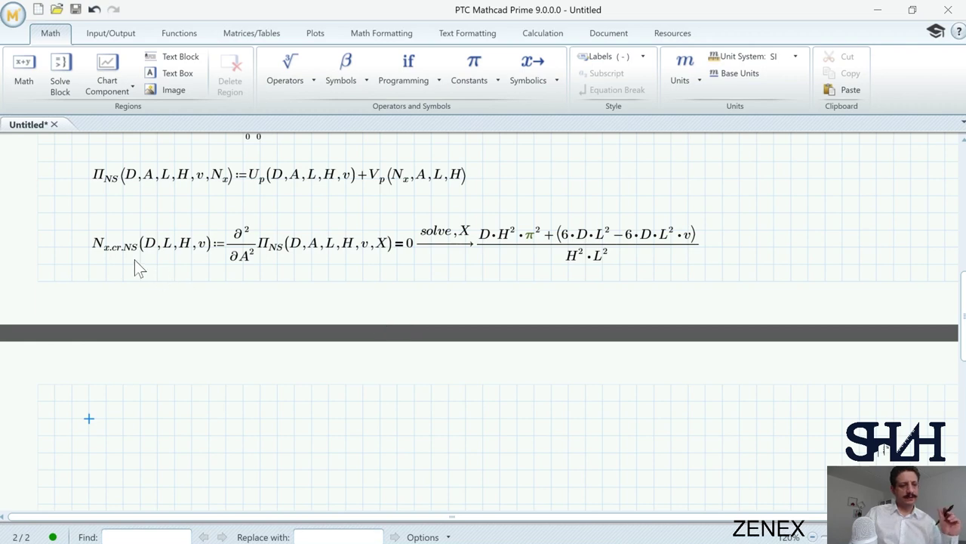
Step: Capture the Π_NS and N_x.cr.NS equations as images and paste them into the OneNote notes below the critical load conditions
{"action": "key", "text": "Print"}
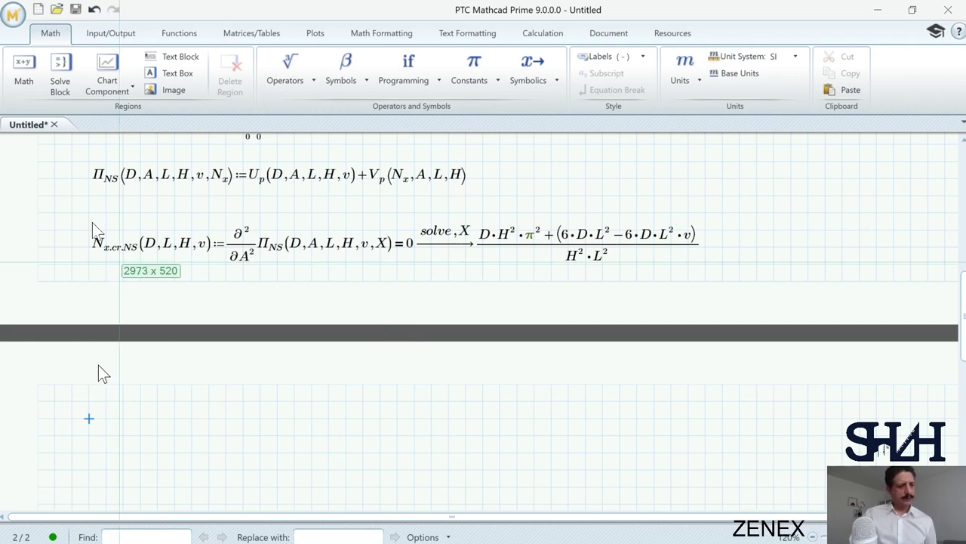
{"action": "key", "text": "Escape"}
{"action": "scroll", "coordinate": [57, 308], "scroll_direction": "up", "scroll_amount": 3}
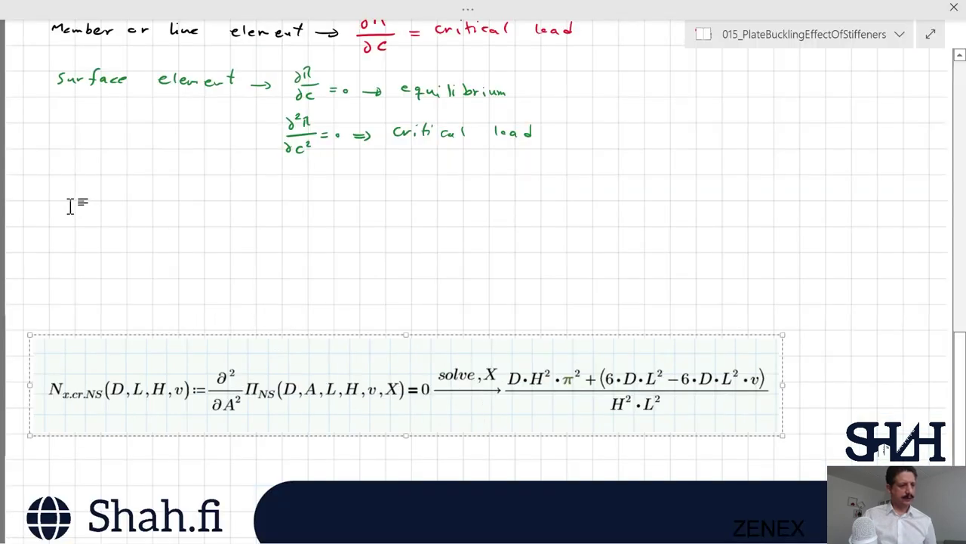
{"action": "left_click", "coordinate": [70, 205]}
{"action": "key", "text": "ctrl+v"}
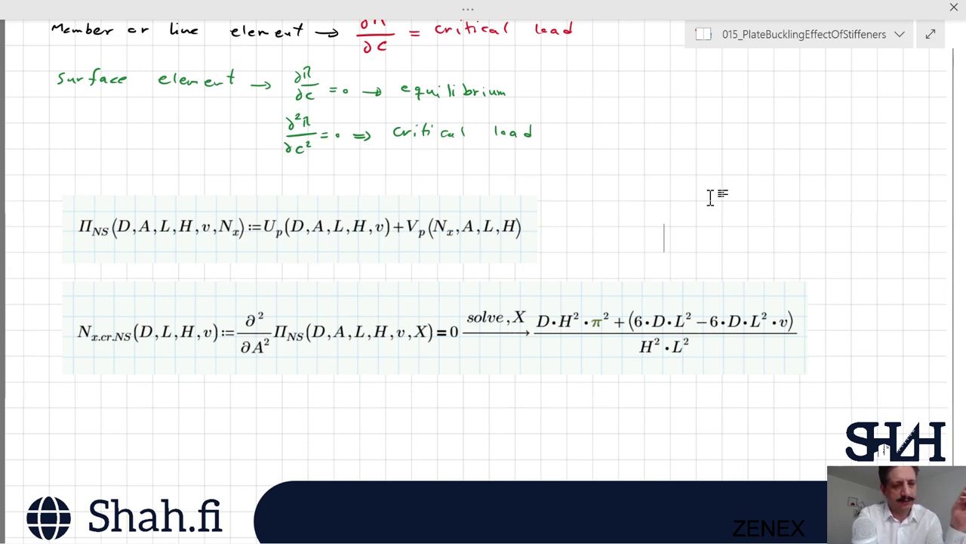
Step: Open another untitled page in the 015_PlateBucklingEffectOfStiffeners section for the stiffened plate sketches
{"action": "left_click", "coordinate": [804, 34]}
{"action": "left_click", "coordinate": [801, 129]}
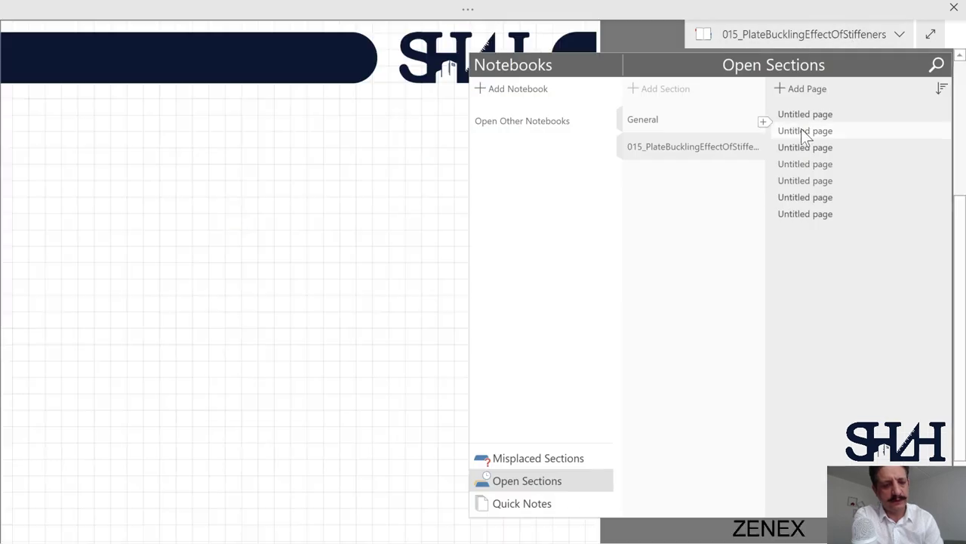
{"action": "left_click", "coordinate": [785, 34]}
{"action": "left_click", "coordinate": [468, 9]}
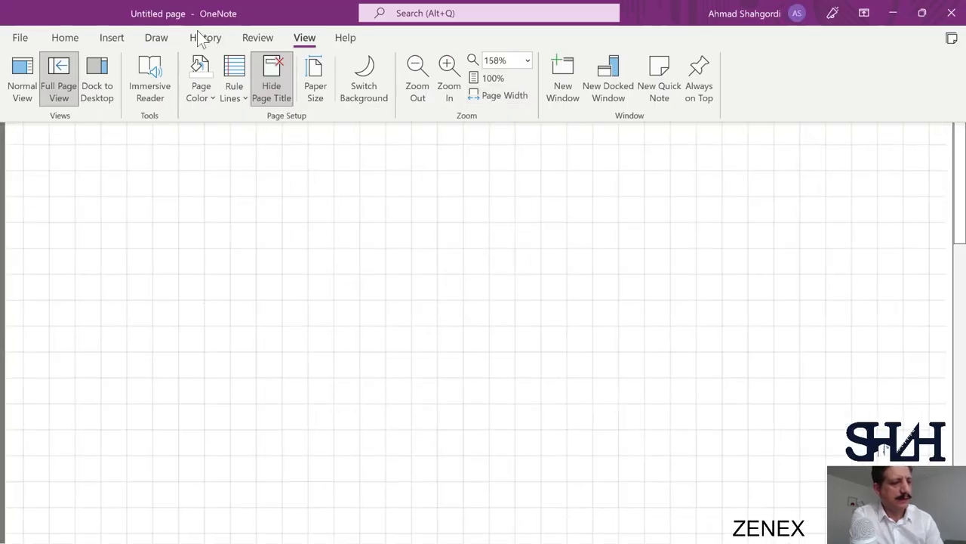
{"action": "left_click", "coordinate": [788, 123]}
{"action": "left_click", "coordinate": [804, 34]}
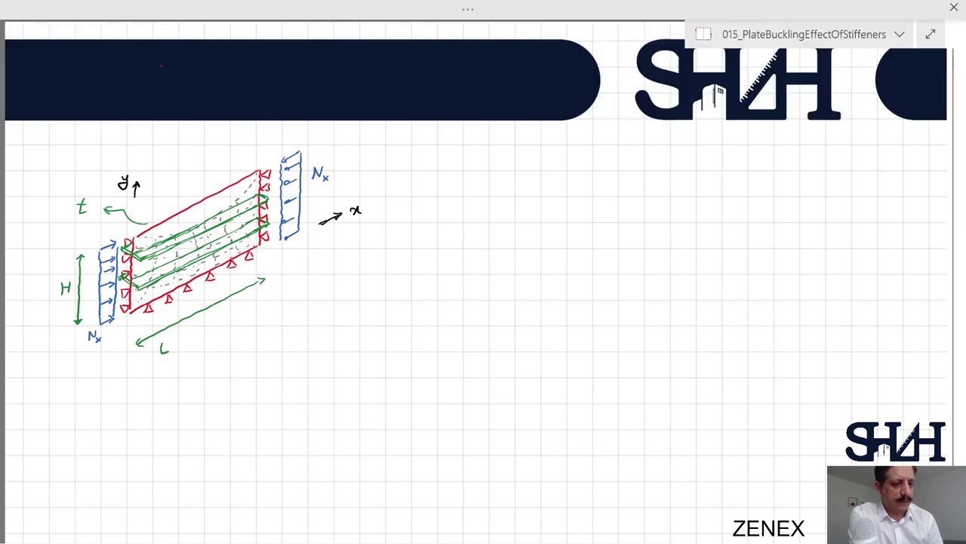
Step: Draw the stiffened plate's front view in red with triangular supports on three edges and three green horizontal stiffeners
{"action": "mouse_move", "coordinate": [618, 196]}
{"action": "left_mouse_down"}
{"action": "mouse_move", "coordinate": [462, 196]}
{"action": "mouse_move", "coordinate": [618, 196]}
{"action": "left_mouse_up"}
{"action": "left_click_drag", "start_coordinate": [604, 279], "coordinate": [611, 280]}
{"action": "left_click_drag", "start_coordinate": [575, 280], "coordinate": [582, 280]}
{"action": "left_click_drag", "start_coordinate": [546, 280], "coordinate": [501, 280]}
{"action": "left_click_drag", "start_coordinate": [471, 280], "coordinate": [479, 280]}
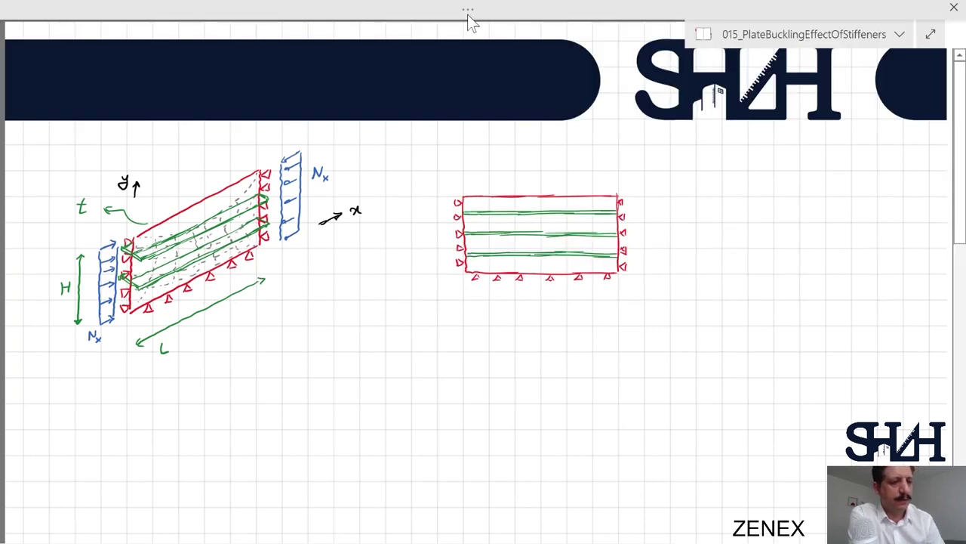
Step: Draw the plate's side view as a thin red vertical strip on a bottom support, crossed by three short green stiffeners
{"action": "left_click", "coordinate": [467, 9]}
{"action": "left_click", "coordinate": [164, 70]}
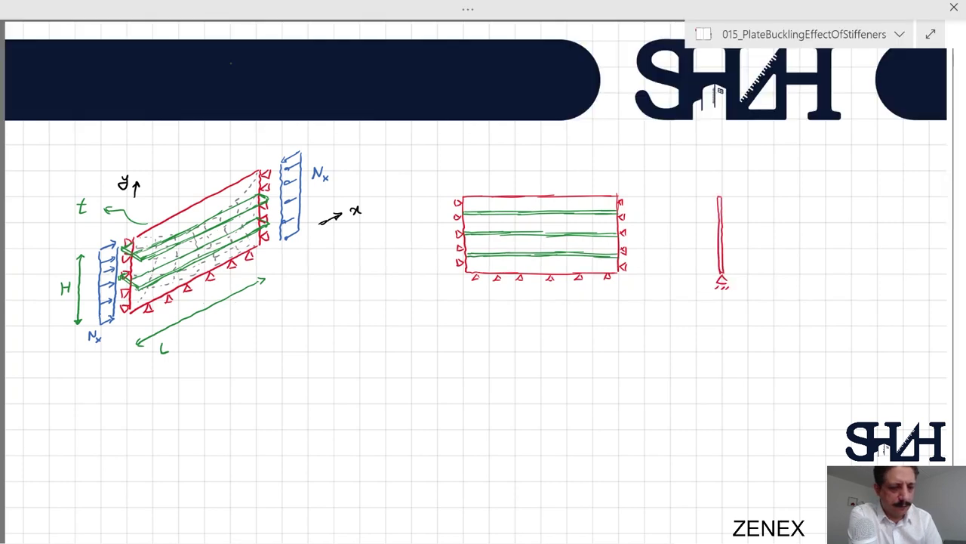
{"action": "mouse_move", "coordinate": [712, 213]}
{"action": "left_mouse_down"}
{"action": "mouse_move", "coordinate": [730, 213]}
{"action": "mouse_move", "coordinate": [729, 238]}
{"action": "left_mouse_up"}
{"action": "left_click_drag", "start_coordinate": [713, 257], "coordinate": [729, 257]}
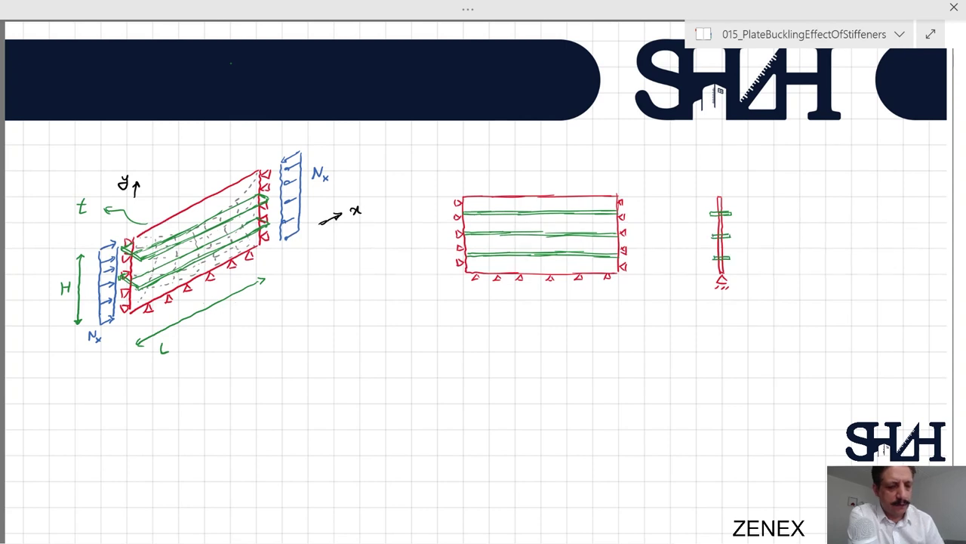
Step: Mark the stiffener width b and thickness t in green on the side view
{"action": "left_click_drag", "start_coordinate": [708, 194], "coordinate": [718, 194]}
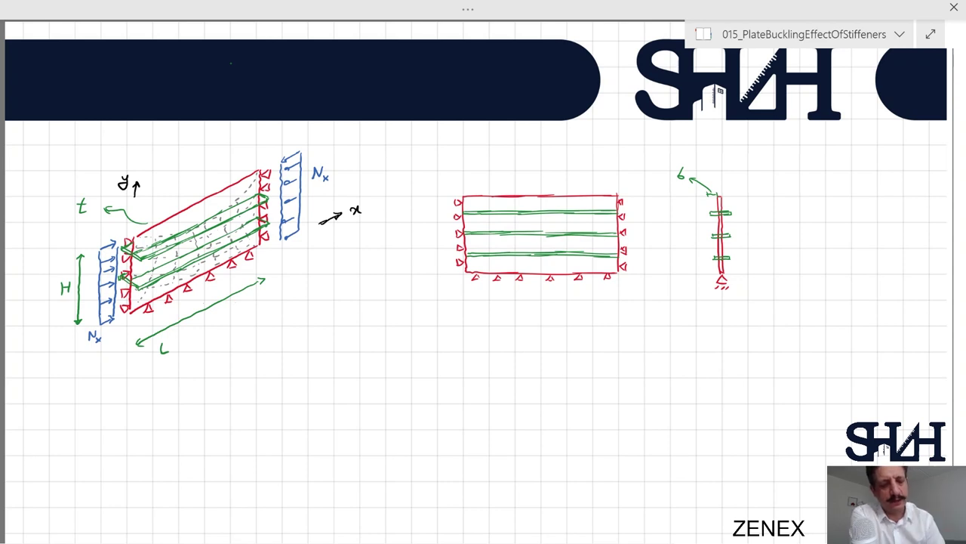
{"action": "left_click_drag", "start_coordinate": [689, 210], "coordinate": [688, 219]}
{"action": "left_click_drag", "start_coordinate": [703, 211], "coordinate": [705, 216]}
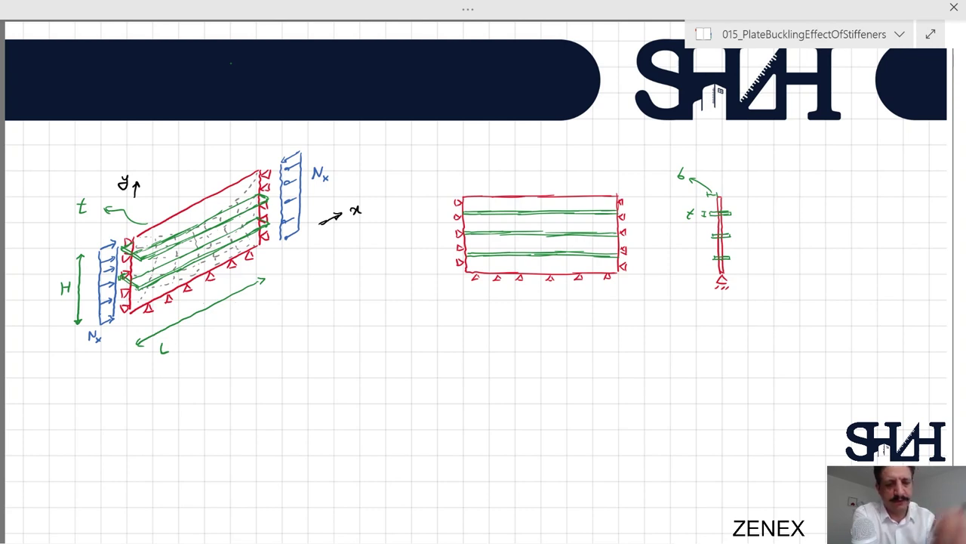
{"action": "scroll", "coordinate": [963, 226], "scroll_direction": "down", "scroll_amount": 3}
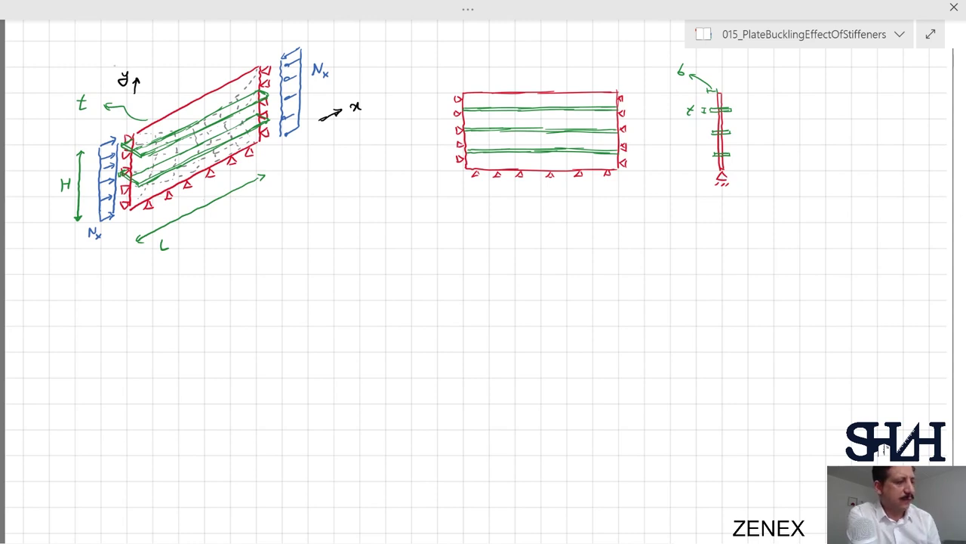
Step: Write the stiffener bending energy in black below the isometric sketch as U_b = EI/2 · ∫ w_xx² dA, integrated over A
{"action": "mouse_move", "coordinate": [52, 306]}
{"action": "left_mouse_down"}
{"action": "mouse_move", "coordinate": [55, 318]}
{"action": "mouse_move", "coordinate": [64, 306]}
{"action": "mouse_move", "coordinate": [63, 328]}
{"action": "left_mouse_up"}
{"action": "left_click_drag", "start_coordinate": [79, 315], "coordinate": [86, 314]}
{"action": "left_click_drag", "start_coordinate": [79, 320], "coordinate": [121, 314]}
{"action": "left_click_drag", "start_coordinate": [111, 301], "coordinate": [119, 308]}
{"action": "left_click_drag", "start_coordinate": [132, 304], "coordinate": [130, 314]}
{"action": "left_click_drag", "start_coordinate": [125, 314], "coordinate": [135, 302]}
{"action": "left_click_drag", "start_coordinate": [107, 321], "coordinate": [134, 320]}
{"action": "left_click_drag", "start_coordinate": [115, 329], "coordinate": [124, 334]}
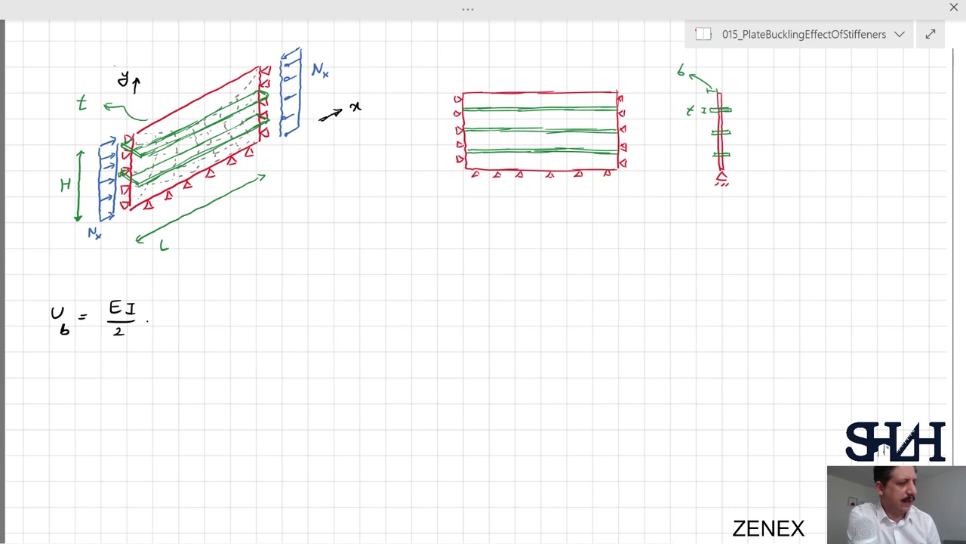
{"action": "left_click_drag", "start_coordinate": [178, 293], "coordinate": [165, 355]}
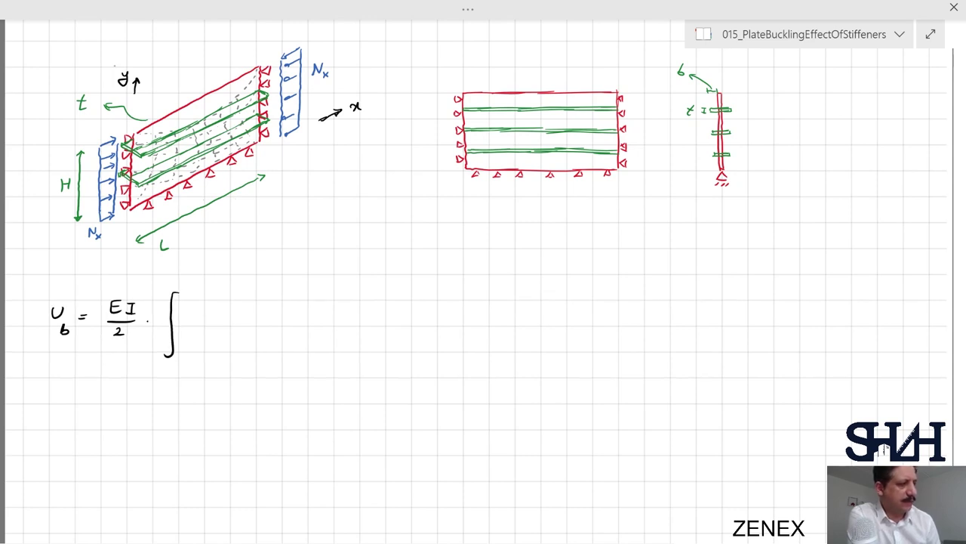
{"action": "mouse_move", "coordinate": [194, 312]}
{"action": "left_mouse_down"}
{"action": "mouse_move", "coordinate": [216, 327]}
{"action": "mouse_move", "coordinate": [228, 326]}
{"action": "mouse_move", "coordinate": [235, 304]}
{"action": "mouse_move", "coordinate": [253, 320]}
{"action": "mouse_move", "coordinate": [281, 317]}
{"action": "left_mouse_up"}
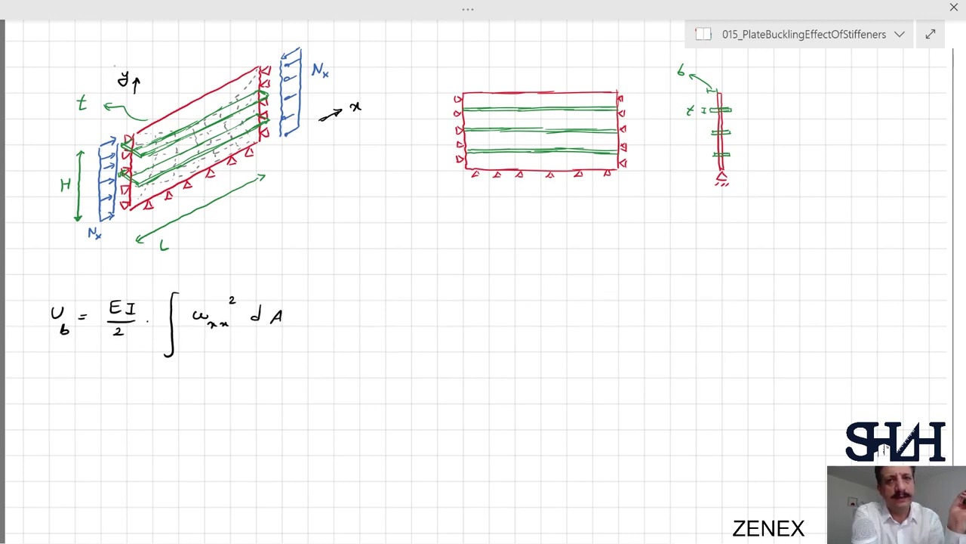
{"action": "left_click_drag", "start_coordinate": [170, 361], "coordinate": [172, 374]}
{"action": "left_click_drag", "start_coordinate": [168, 361], "coordinate": [160, 376]}
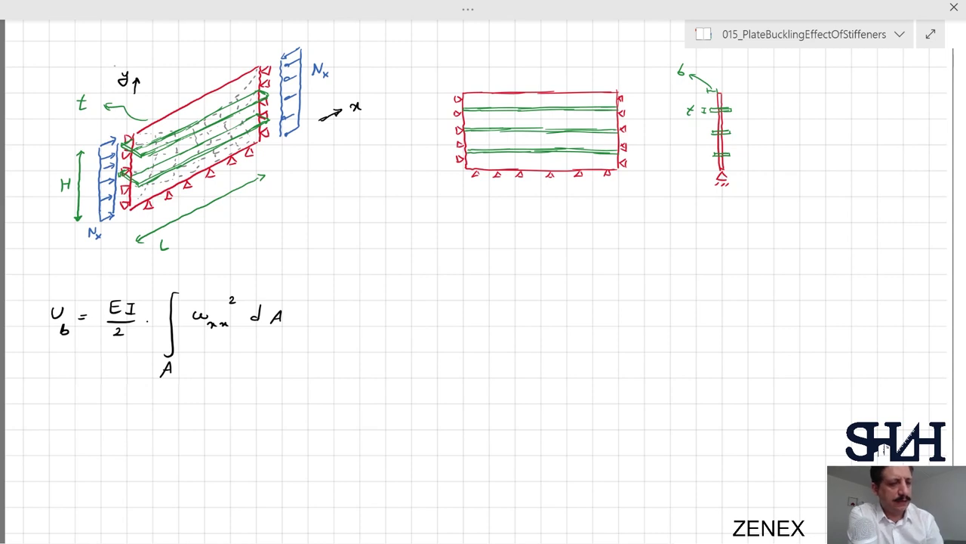
Step: Add a black vertical dimension line beside the front view spanning the plate's full height and label it H
{"action": "left_click_drag", "start_coordinate": [433, 93], "coordinate": [442, 92]}
{"action": "left_click_drag", "start_coordinate": [437, 94], "coordinate": [437, 170]}
{"action": "left_click_drag", "start_coordinate": [434, 171], "coordinate": [442, 171]}
{"action": "left_click_drag", "start_coordinate": [411, 128], "coordinate": [412, 140]}
{"action": "left_click_drag", "start_coordinate": [418, 127], "coordinate": [418, 140]}
{"action": "left_click_drag", "start_coordinate": [412, 134], "coordinate": [419, 133]}
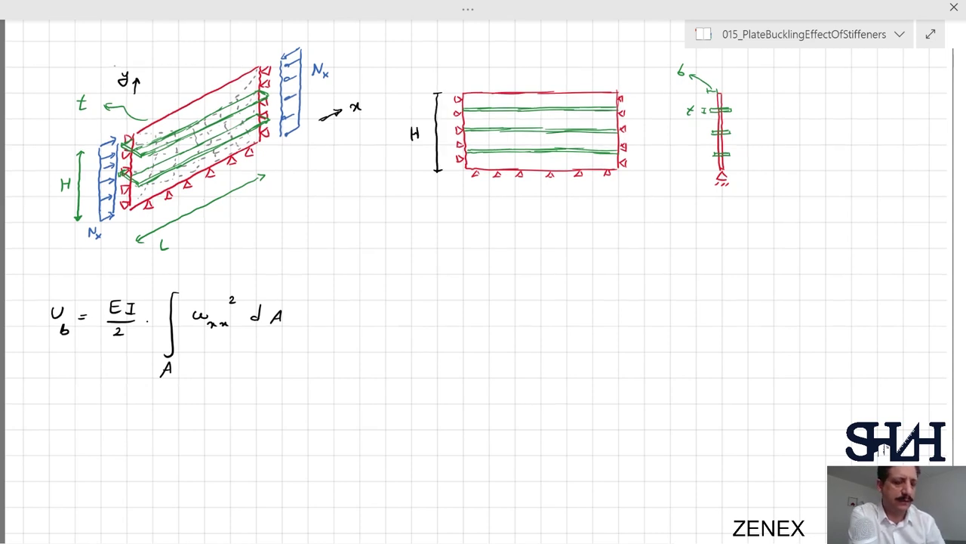
Step: Draw a black leader from the front view's uppermost stiffener and label it "n stiffeners"
{"action": "left_click_drag", "start_coordinate": [545, 103], "coordinate": [515, 68]}
{"action": "left_click_drag", "start_coordinate": [524, 64], "coordinate": [518, 78]}
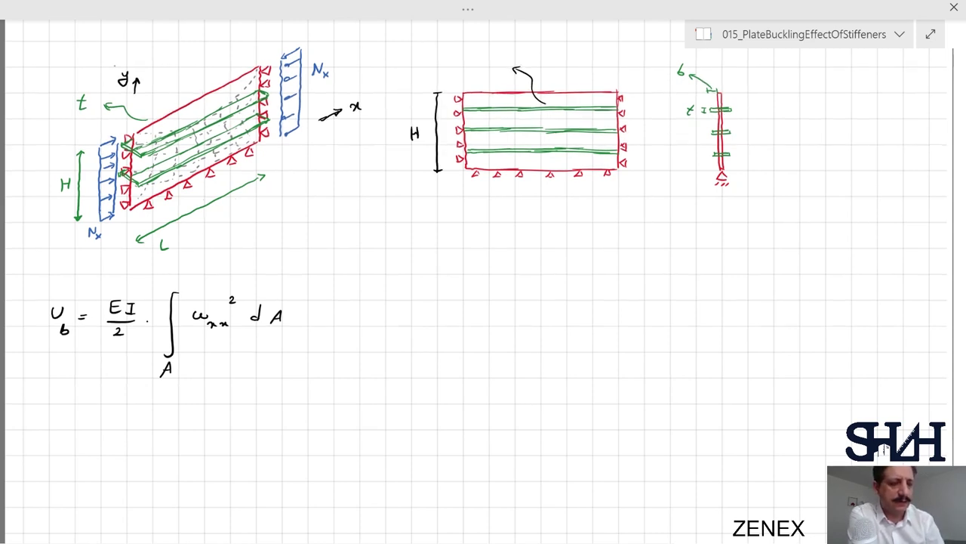
{"action": "left_click_drag", "start_coordinate": [456, 55], "coordinate": [510, 78]}
{"action": "left_click_drag", "start_coordinate": [478, 49], "coordinate": [486, 55]}
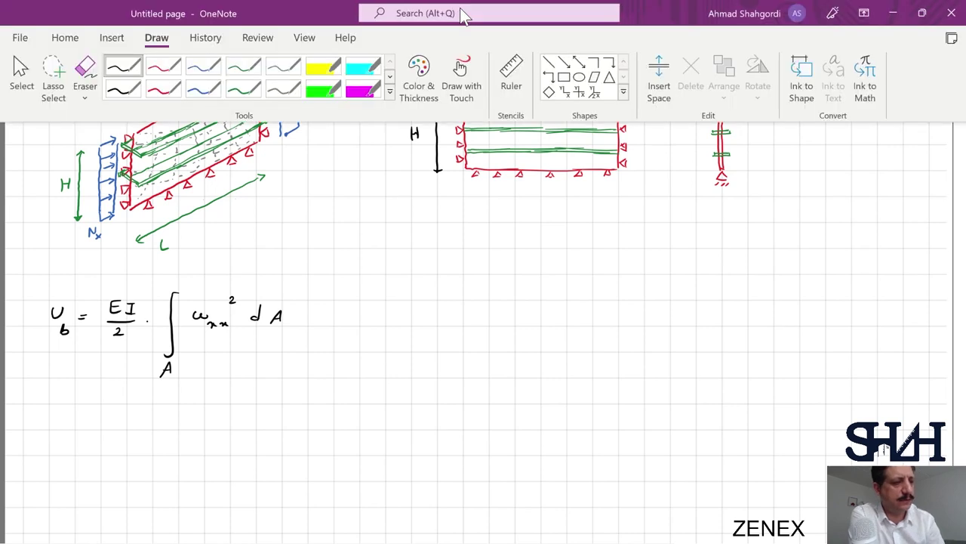
Step: Mark the stiffener spacing as H/(n+1) in red beside the front view and add red x and y axes
{"action": "mouse_move", "coordinate": [637, 152]}
{"action": "left_mouse_down"}
{"action": "mouse_move", "coordinate": [645, 153]}
{"action": "mouse_move", "coordinate": [641, 166]}
{"action": "left_mouse_up"}
{"action": "left_click_drag", "start_coordinate": [637, 167], "coordinate": [645, 167]}
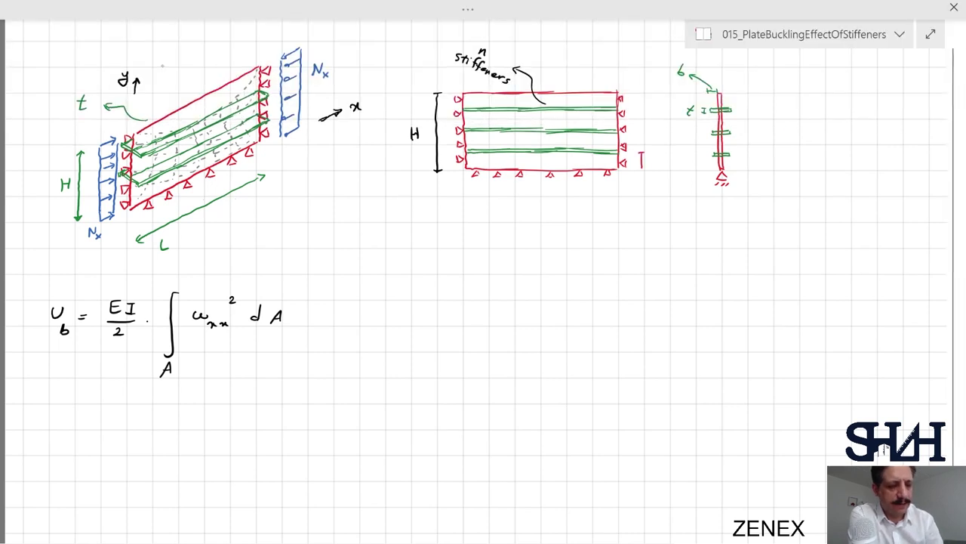
{"action": "mouse_move", "coordinate": [462, 89]}
{"action": "left_mouse_down"}
{"action": "mouse_move", "coordinate": [462, 76]}
{"action": "mouse_move", "coordinate": [446, 82]}
{"action": "left_mouse_up"}
{"action": "left_click_drag", "start_coordinate": [648, 171], "coordinate": [673, 177]}
{"action": "mouse_move", "coordinate": [673, 171]}
{"action": "left_mouse_down"}
{"action": "mouse_move", "coordinate": [635, 171]}
{"action": "mouse_move", "coordinate": [642, 215]}
{"action": "left_mouse_up"}
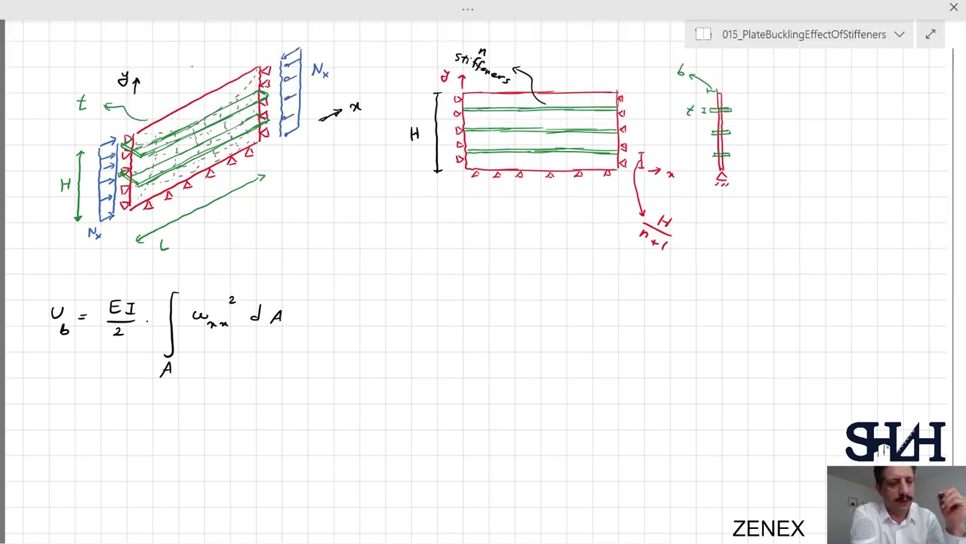
Step: Label the front view's middle stiffener in blue as the ith stiffener and write its position as y_i = iH/(n+1)
{"action": "left_click_drag", "start_coordinate": [487, 130], "coordinate": [516, 210]}
{"action": "left_click_drag", "start_coordinate": [526, 222], "coordinate": [524, 230]}
{"action": "left_click_drag", "start_coordinate": [535, 222], "coordinate": [553, 250]}
{"action": "left_click_drag", "start_coordinate": [565, 243], "coordinate": [569, 256]}
{"action": "left_click_drag", "start_coordinate": [582, 252], "coordinate": [575, 260]}
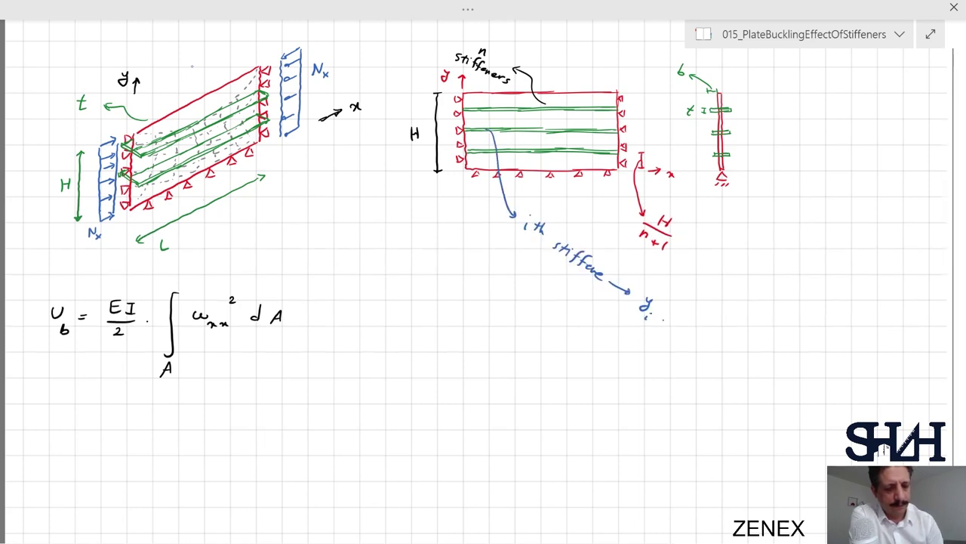
{"action": "left_click_drag", "start_coordinate": [659, 316], "coordinate": [665, 316]}
{"action": "mouse_move", "coordinate": [658, 320]}
{"action": "left_mouse_down"}
{"action": "mouse_move", "coordinate": [714, 338]}
{"action": "mouse_move", "coordinate": [673, 352]}
{"action": "mouse_move", "coordinate": [701, 363]}
{"action": "left_mouse_up"}
{"action": "left_click", "coordinate": [698, 318]}
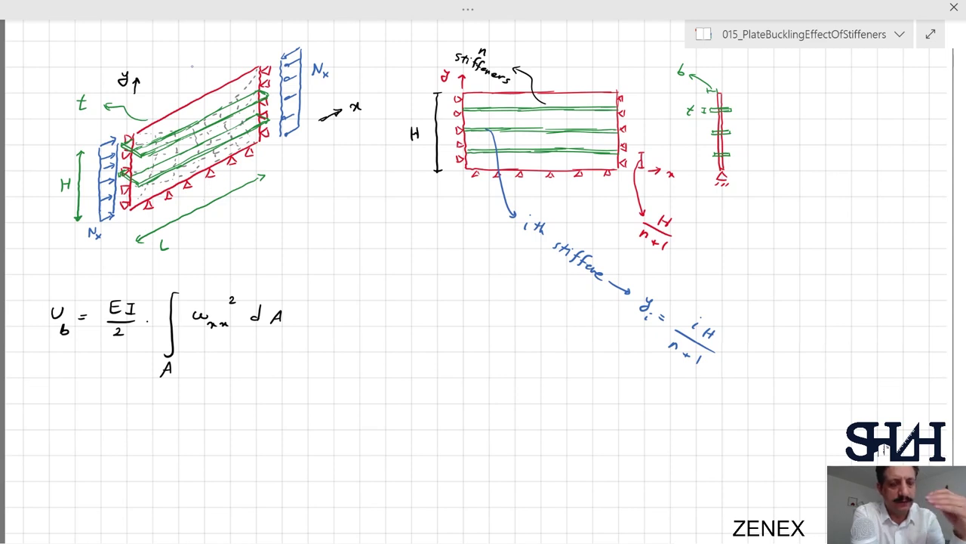
Step: Correct the U_b equation in green: replace dA with dx and area A with limits 0 to L, and insert a sum over y
{"action": "left_click", "coordinate": [460, 12]}
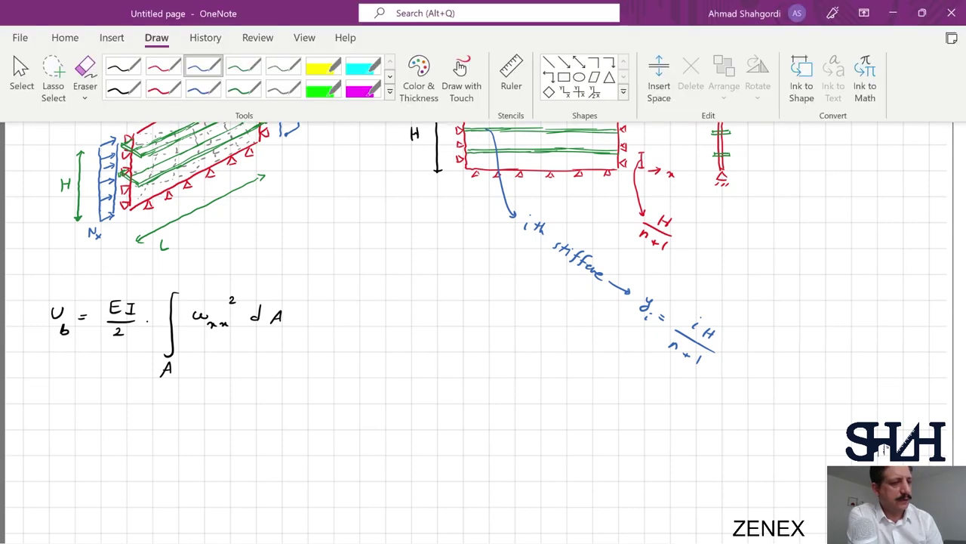
{"action": "left_click", "coordinate": [243, 67]}
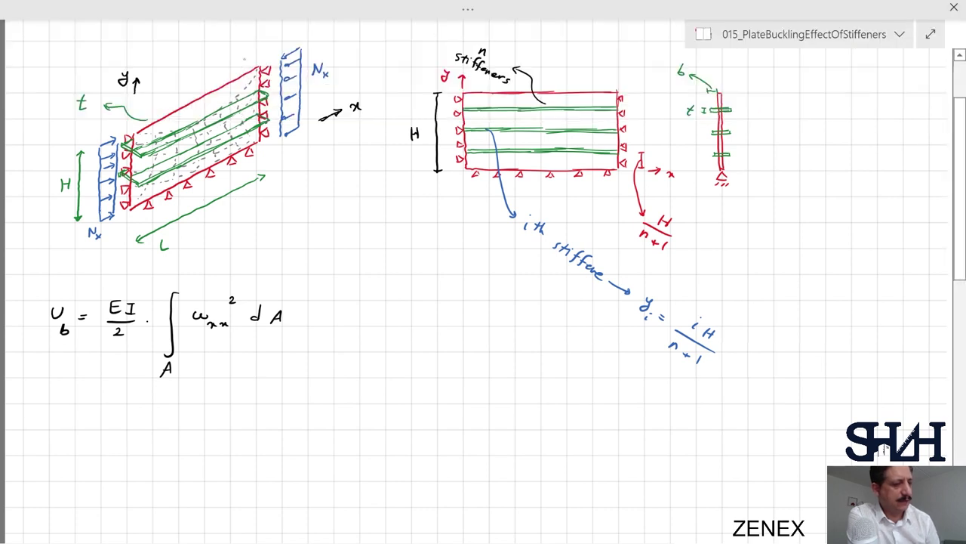
{"action": "left_click_drag", "start_coordinate": [251, 303], "coordinate": [279, 336]}
{"action": "mouse_move", "coordinate": [268, 284]}
{"action": "left_mouse_down"}
{"action": "mouse_move", "coordinate": [262, 291]}
{"action": "mouse_move", "coordinate": [286, 292]}
{"action": "left_mouse_up"}
{"action": "left_click_drag", "start_coordinate": [287, 286], "coordinate": [278, 293]}
{"action": "mouse_move", "coordinate": [159, 363]}
{"action": "left_mouse_down"}
{"action": "mouse_move", "coordinate": [172, 380]}
{"action": "mouse_move", "coordinate": [178, 369]}
{"action": "left_mouse_up"}
{"action": "left_click_drag", "start_coordinate": [182, 278], "coordinate": [189, 288]}
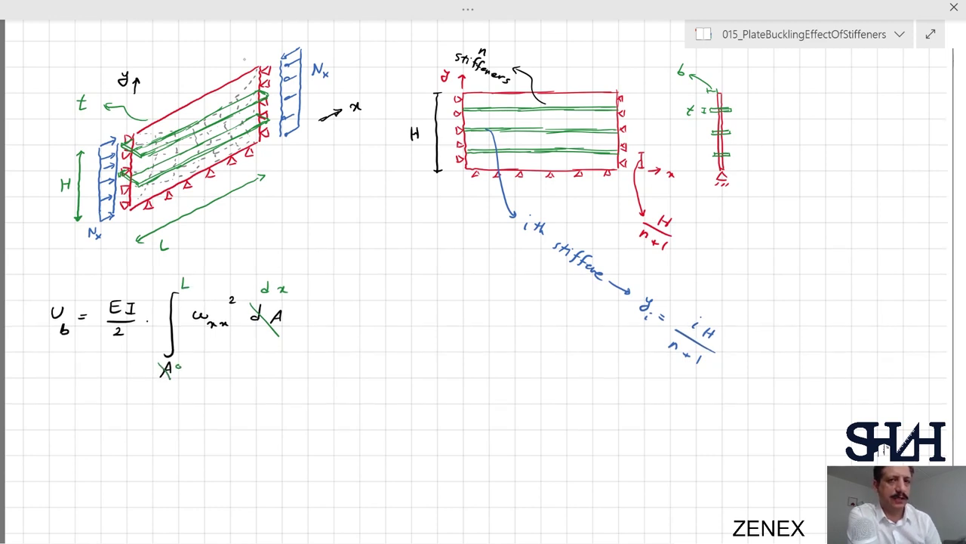
{"action": "mouse_move", "coordinate": [162, 304]}
{"action": "left_mouse_down"}
{"action": "mouse_move", "coordinate": [147, 305]}
{"action": "mouse_move", "coordinate": [160, 332]}
{"action": "mouse_move", "coordinate": [149, 352]}
{"action": "left_mouse_up"}
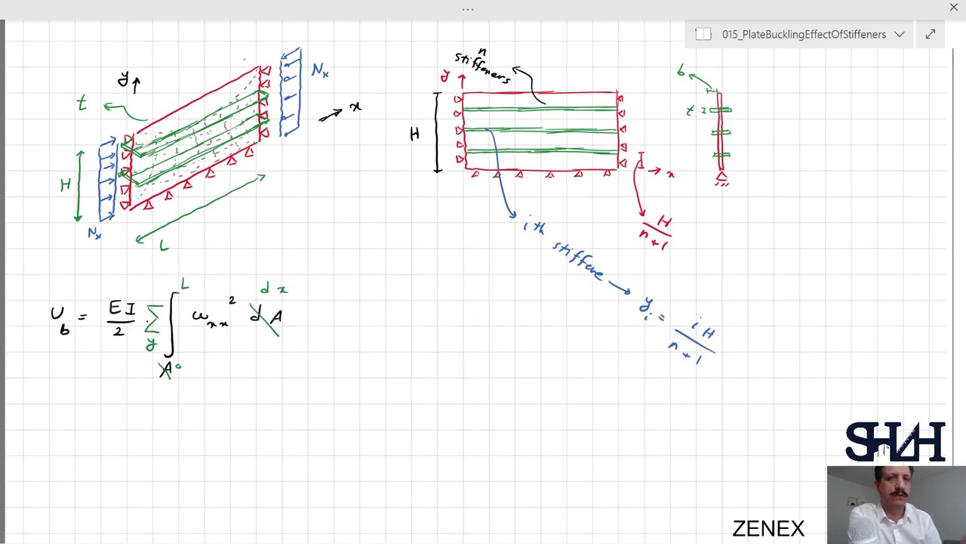
Step: Rewrite the corrected energy equation in black below as U_b = EI/2 · Σ_y ∫ w_xx² · dx with limits 0 to L
{"action": "scroll", "coordinate": [483, 272], "scroll_direction": "down", "scroll_amount": 3}
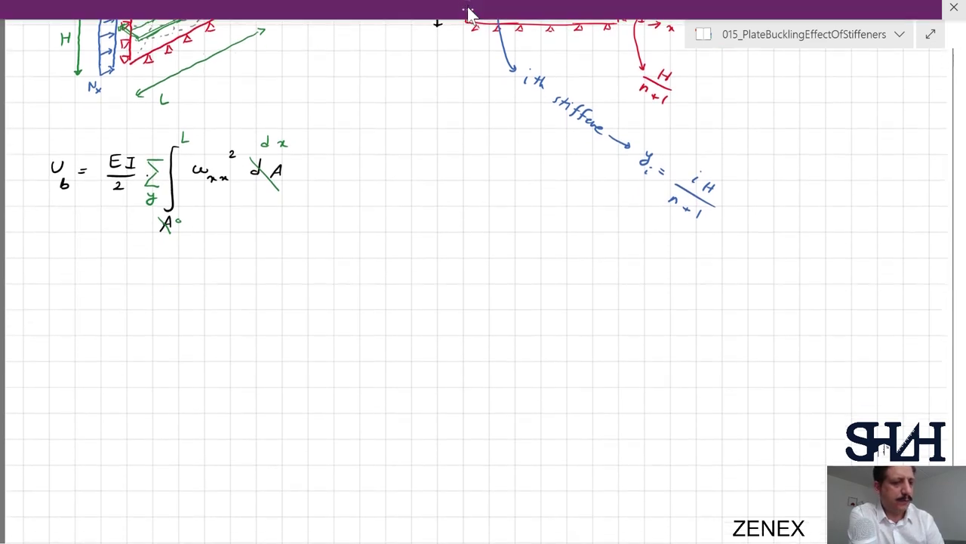
{"action": "left_click", "coordinate": [468, 9]}
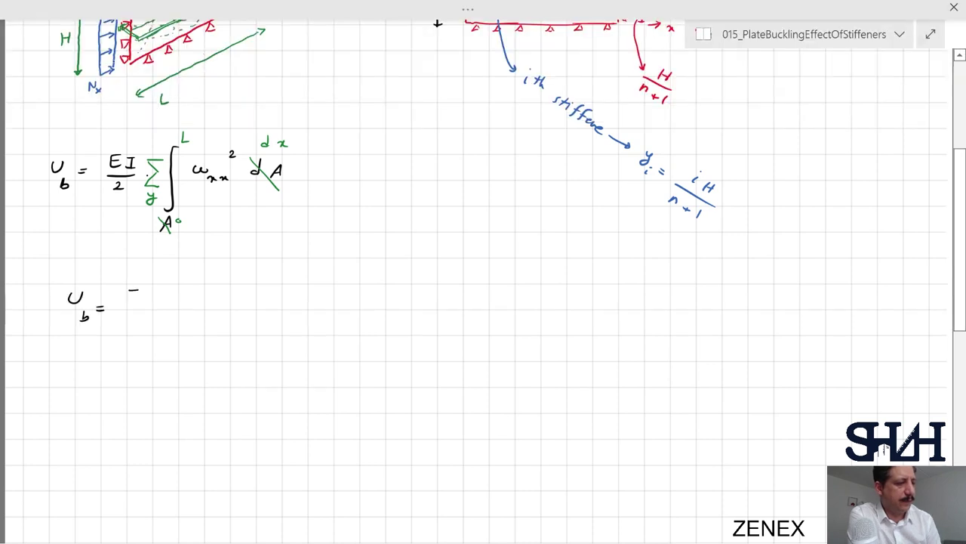
{"action": "left_click_drag", "start_coordinate": [130, 289], "coordinate": [159, 307]}
{"action": "left_click_drag", "start_coordinate": [133, 314], "coordinate": [146, 322]}
{"action": "left_click", "coordinate": [172, 305]}
{"action": "mouse_move", "coordinate": [219, 285]}
{"action": "left_mouse_down"}
{"action": "mouse_move", "coordinate": [192, 290]}
{"action": "mouse_move", "coordinate": [215, 309]}
{"action": "left_mouse_up"}
{"action": "left_click_drag", "start_coordinate": [249, 272], "coordinate": [234, 328]}
{"action": "left_click_drag", "start_coordinate": [261, 297], "coordinate": [296, 311]}
{"action": "left_click_drag", "start_coordinate": [286, 276], "coordinate": [293, 281]}
{"action": "left_click", "coordinate": [306, 296]}
{"action": "left_click_drag", "start_coordinate": [325, 293], "coordinate": [327, 301]}
{"action": "left_click_drag", "start_coordinate": [336, 295], "coordinate": [348, 301]}
{"action": "left_click", "coordinate": [238, 336]}
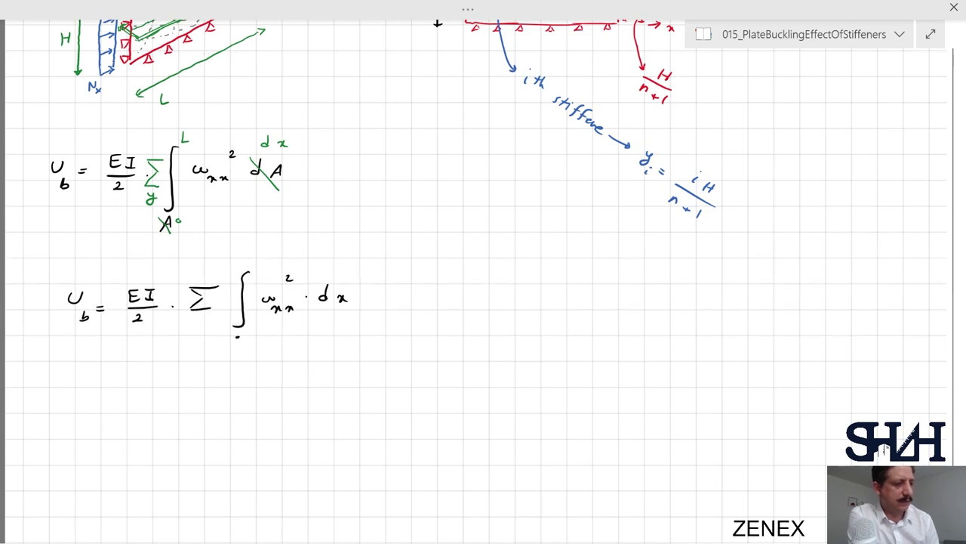
{"action": "left_click_drag", "start_coordinate": [254, 255], "coordinate": [260, 265]}
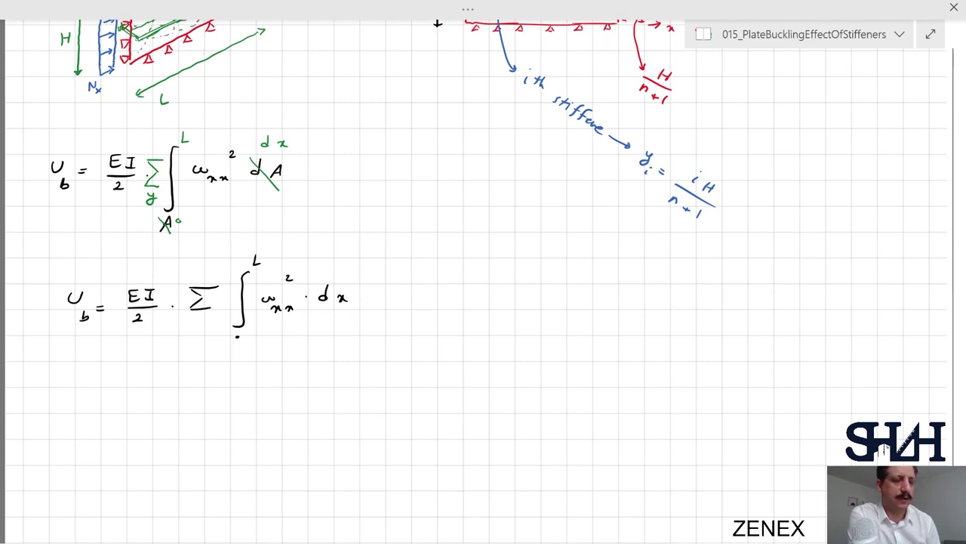
{"action": "left_click_drag", "start_coordinate": [194, 317], "coordinate": [199, 332]}
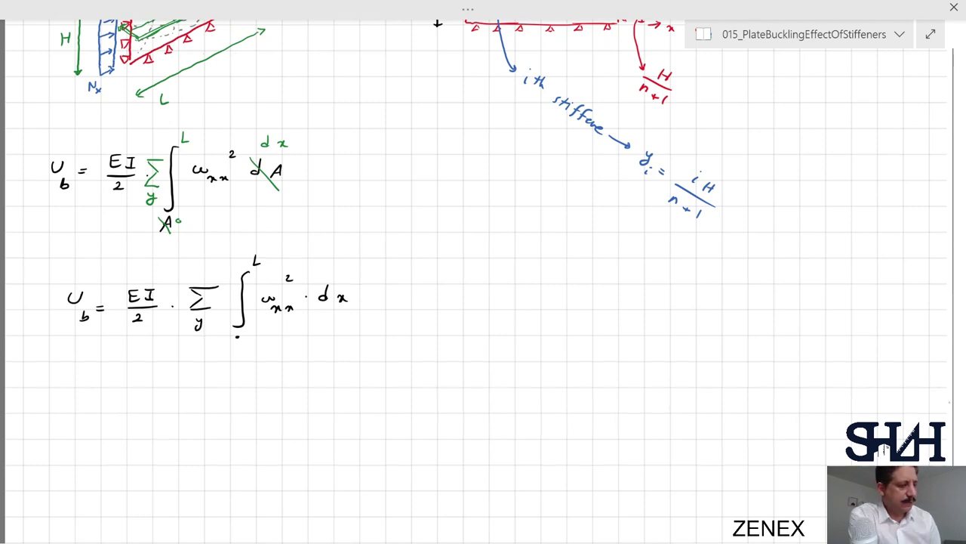
Step: Handwrite the deflection function w = A Sin(πx/L)·y/H in black below the bending energy equation
{"action": "left_click_drag", "start_coordinate": [56, 384], "coordinate": [70, 385]}
{"action": "left_click_drag", "start_coordinate": [76, 387], "coordinate": [83, 388]}
{"action": "left_click_drag", "start_coordinate": [76, 392], "coordinate": [150, 389]}
{"action": "mouse_move", "coordinate": [173, 375]}
{"action": "left_mouse_down"}
{"action": "mouse_move", "coordinate": [169, 394]}
{"action": "mouse_move", "coordinate": [189, 376]}
{"action": "mouse_move", "coordinate": [204, 389]}
{"action": "left_mouse_up"}
{"action": "left_click_drag", "start_coordinate": [190, 397], "coordinate": [196, 409]}
{"action": "left_click_drag", "start_coordinate": [211, 374], "coordinate": [212, 393]}
{"action": "mouse_move", "coordinate": [220, 388]}
{"action": "left_mouse_down"}
{"action": "mouse_move", "coordinate": [255, 380]}
{"action": "mouse_move", "coordinate": [263, 390]}
{"action": "left_mouse_up"}
{"action": "left_click_drag", "start_coordinate": [244, 400], "coordinate": [253, 408]}
{"action": "left_click_drag", "start_coordinate": [244, 402], "coordinate": [254, 402]}
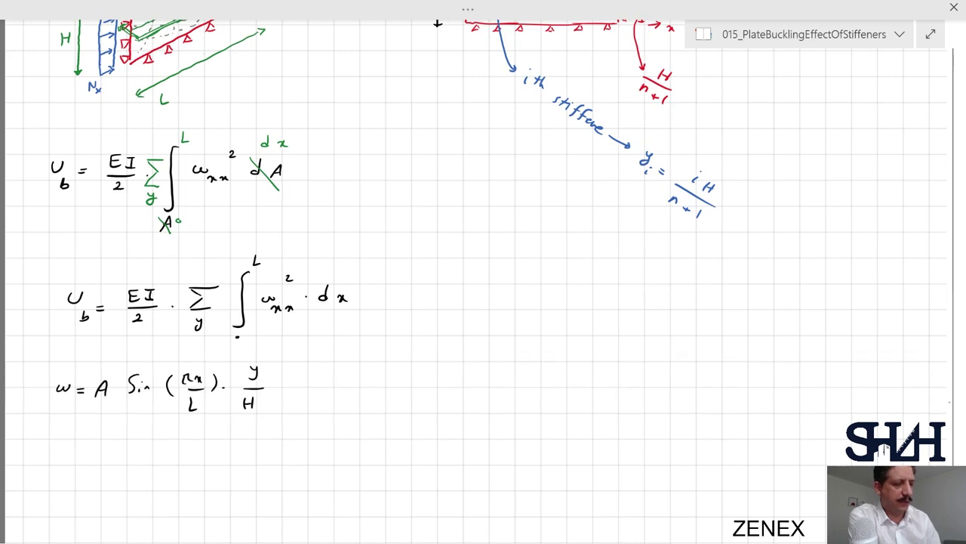
Step: Switch to red ink and write an arrow followed by w_xx = −A·π²/L² beside the deflection function
{"action": "left_click", "coordinate": [465, 10]}
{"action": "left_click", "coordinate": [161, 70]}
{"action": "left_click_drag", "start_coordinate": [315, 388], "coordinate": [335, 388]}
{"action": "mouse_move", "coordinate": [329, 383]}
{"action": "left_mouse_down"}
{"action": "mouse_move", "coordinate": [329, 392]}
{"action": "mouse_move", "coordinate": [379, 382]}
{"action": "mouse_move", "coordinate": [383, 395]}
{"action": "mouse_move", "coordinate": [396, 395]}
{"action": "left_mouse_up"}
{"action": "left_click_drag", "start_coordinate": [409, 383], "coordinate": [442, 386]}
{"action": "left_click_drag", "start_coordinate": [454, 389], "coordinate": [462, 391]}
{"action": "left_click_drag", "start_coordinate": [470, 386], "coordinate": [494, 365]}
{"action": "mouse_move", "coordinate": [484, 368]}
{"action": "left_mouse_down"}
{"action": "mouse_move", "coordinate": [483, 380]}
{"action": "mouse_move", "coordinate": [503, 366]}
{"action": "left_mouse_up"}
{"action": "left_click_drag", "start_coordinate": [484, 399], "coordinate": [489, 411]}
Step: Complete the red second-derivative expression with the factors Sin(πx/L)·y/H
{"action": "left_click_drag", "start_coordinate": [493, 395], "coordinate": [542, 387]}
{"action": "left_click_drag", "start_coordinate": [545, 380], "coordinate": [566, 396]}
{"action": "left_click_drag", "start_coordinate": [579, 372], "coordinate": [592, 370]}
{"action": "mouse_move", "coordinate": [583, 372]}
{"action": "left_mouse_down"}
{"action": "mouse_move", "coordinate": [582, 381]}
{"action": "mouse_move", "coordinate": [602, 380]}
{"action": "left_mouse_up"}
{"action": "left_click_drag", "start_coordinate": [602, 371], "coordinate": [603, 388]}
{"action": "left_click_drag", "start_coordinate": [587, 394], "coordinate": [593, 408]}
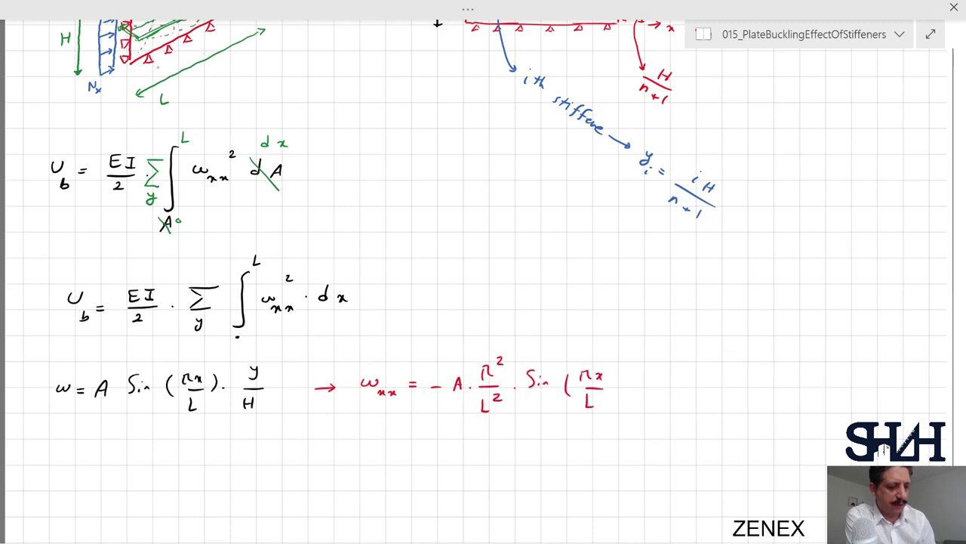
{"action": "left_click_drag", "start_coordinate": [609, 370], "coordinate": [611, 387]}
{"action": "mouse_move", "coordinate": [617, 387]}
{"action": "left_mouse_down"}
{"action": "mouse_move", "coordinate": [646, 369]}
{"action": "mouse_move", "coordinate": [643, 380]}
{"action": "left_mouse_up"}
{"action": "left_click_drag", "start_coordinate": [637, 386], "coordinate": [653, 386]}
{"action": "left_click_drag", "start_coordinate": [639, 392], "coordinate": [644, 398]}
Step: In green ink, link the energy equation to a new line starting U_b = EI/2·Σ_y·∫ from 0 to L
{"action": "scroll", "coordinate": [962, 329], "scroll_direction": "down", "scroll_amount": 2}
{"action": "left_click_drag", "start_coordinate": [962, 328], "coordinate": [963, 369]}
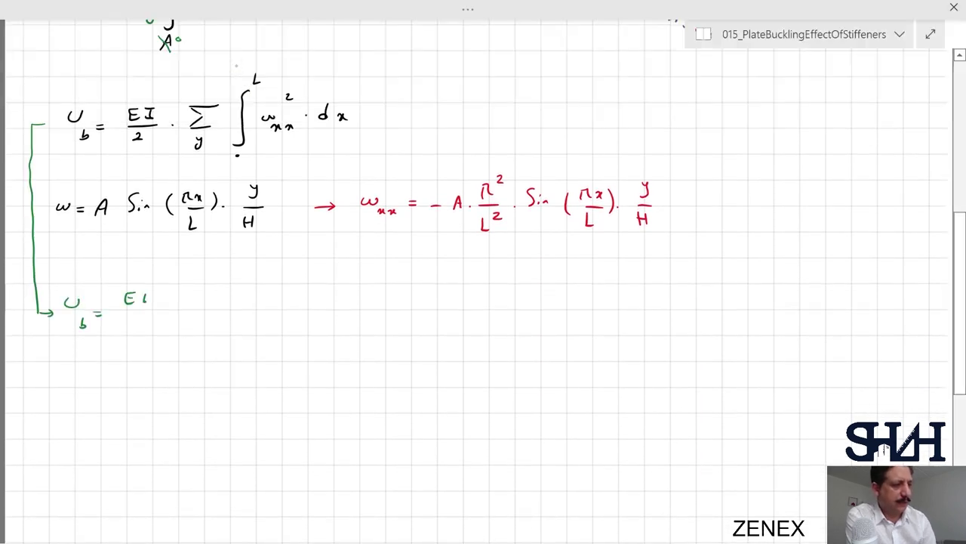
{"action": "left_click_drag", "start_coordinate": [141, 294], "coordinate": [147, 294]}
{"action": "left_click_drag", "start_coordinate": [140, 303], "coordinate": [147, 303]}
{"action": "mouse_move", "coordinate": [125, 309]}
{"action": "left_mouse_down"}
{"action": "mouse_move", "coordinate": [151, 308]}
{"action": "mouse_move", "coordinate": [135, 320]}
{"action": "left_mouse_up"}
{"action": "left_click", "coordinate": [165, 308]}
{"action": "mouse_move", "coordinate": [197, 294]}
{"action": "left_mouse_down"}
{"action": "mouse_move", "coordinate": [178, 295]}
{"action": "mouse_move", "coordinate": [198, 312]}
{"action": "left_mouse_up"}
{"action": "left_click_drag", "start_coordinate": [181, 321], "coordinate": [185, 332]}
{"action": "left_click_drag", "start_coordinate": [225, 281], "coordinate": [221, 343]}
{"action": "left_click_drag", "start_coordinate": [234, 273], "coordinate": [241, 282]}
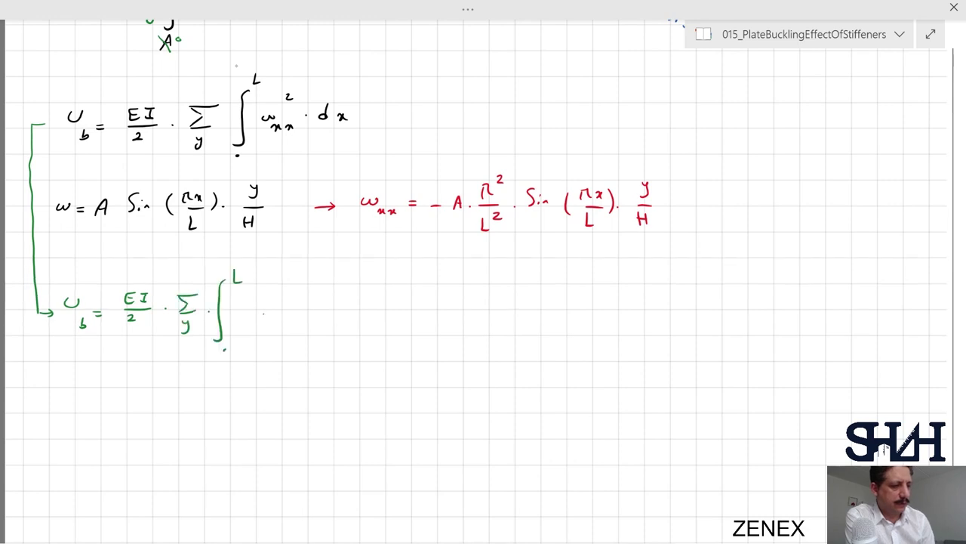
Step: Write A²·π⁴/L⁴ as the first factors of the green integrand
{"action": "mouse_move", "coordinate": [254, 316]}
{"action": "left_mouse_down"}
{"action": "mouse_move", "coordinate": [276, 296]}
{"action": "mouse_move", "coordinate": [297, 307]}
{"action": "mouse_move", "coordinate": [311, 294]}
{"action": "left_mouse_up"}
{"action": "left_click", "coordinate": [280, 306]}
{"action": "left_click_drag", "start_coordinate": [306, 295], "coordinate": [307, 306]}
{"action": "mouse_move", "coordinate": [317, 278]}
{"action": "left_mouse_down"}
{"action": "mouse_move", "coordinate": [327, 311]}
{"action": "mouse_move", "coordinate": [303, 342]}
{"action": "mouse_move", "coordinate": [316, 327]}
{"action": "left_mouse_up"}
{"action": "left_click", "coordinate": [338, 310]}
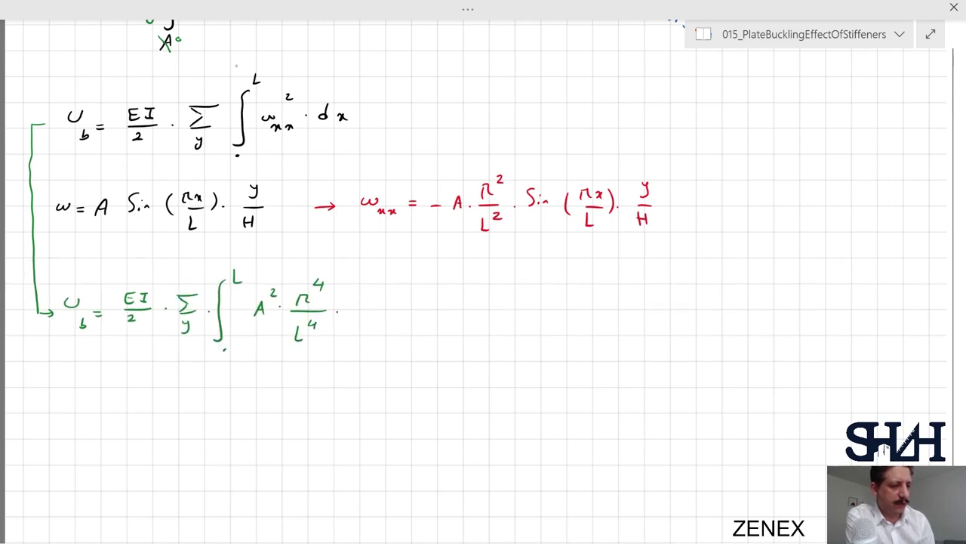
Step: Extend the green integrand with Sin²(πx/L)·y²/H²
{"action": "mouse_move", "coordinate": [364, 296]}
{"action": "left_mouse_down"}
{"action": "mouse_move", "coordinate": [355, 308]}
{"action": "mouse_move", "coordinate": [367, 307]}
{"action": "left_mouse_up"}
{"action": "mouse_move", "coordinate": [370, 302]}
{"action": "left_mouse_down"}
{"action": "mouse_move", "coordinate": [376, 308]}
{"action": "mouse_move", "coordinate": [384, 292]}
{"action": "mouse_move", "coordinate": [392, 319]}
{"action": "mouse_move", "coordinate": [431, 310]}
{"action": "left_mouse_up"}
{"action": "left_click_drag", "start_coordinate": [419, 314], "coordinate": [426, 329]}
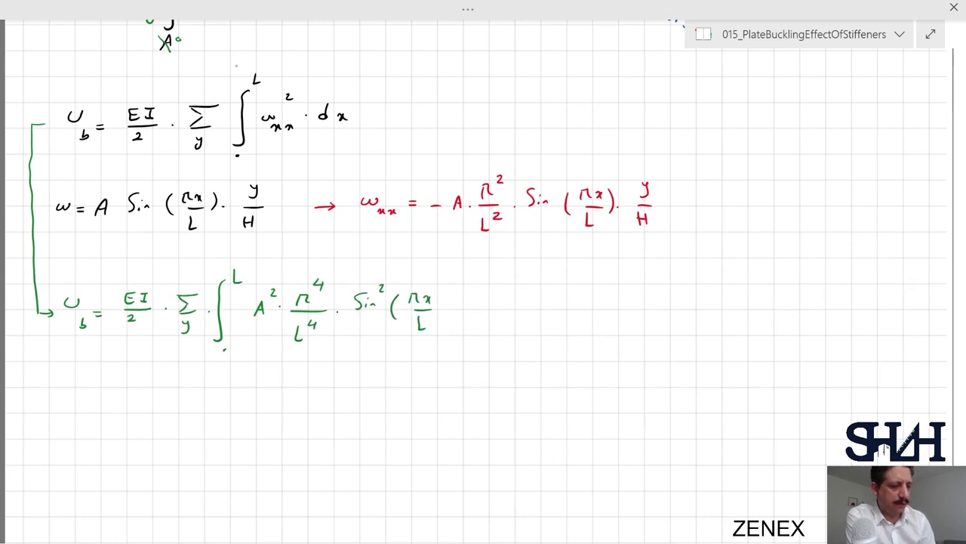
{"action": "left_click_drag", "start_coordinate": [440, 293], "coordinate": [441, 318]}
{"action": "left_click", "coordinate": [452, 308]}
{"action": "mouse_move", "coordinate": [474, 288]}
{"action": "left_mouse_down"}
{"action": "mouse_move", "coordinate": [477, 305]}
{"action": "mouse_move", "coordinate": [495, 286]}
{"action": "mouse_move", "coordinate": [493, 310]}
{"action": "left_mouse_up"}
{"action": "left_click_drag", "start_coordinate": [472, 316], "coordinate": [479, 329]}
{"action": "left_click_drag", "start_coordinate": [472, 324], "coordinate": [491, 324]}
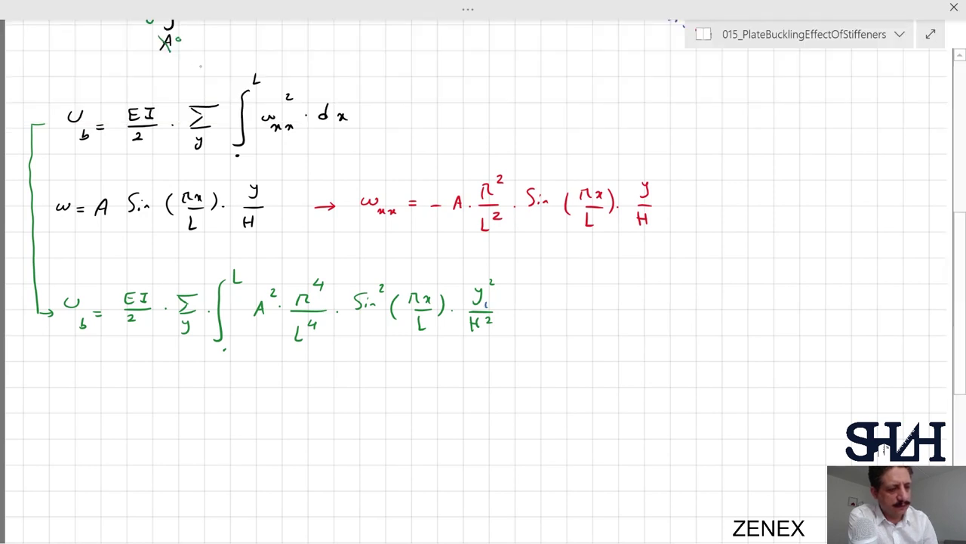
Step: In blue ink, draw an arrow from the y_i² term to its substitution (iH/(n+1))²
{"action": "scroll", "coordinate": [962, 332], "scroll_direction": "up", "scroll_amount": 3}
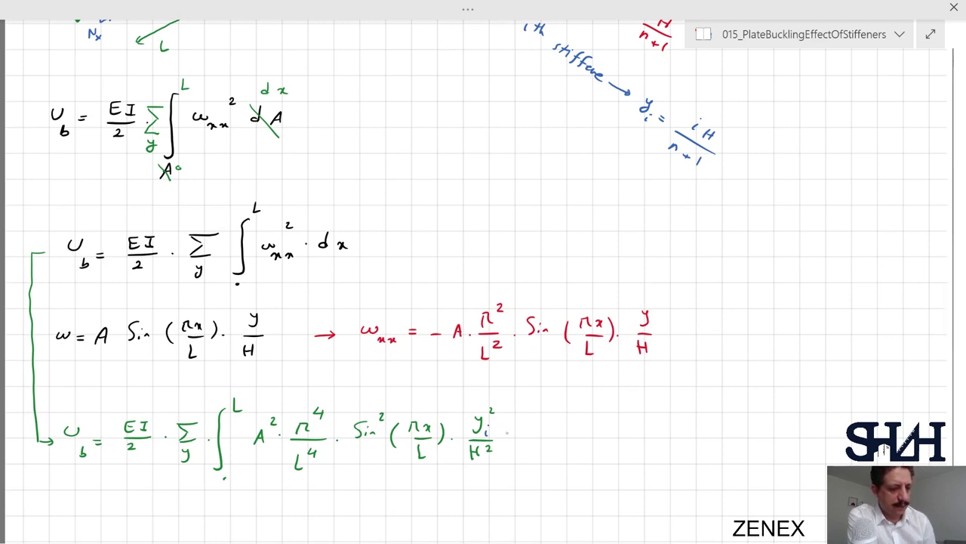
{"action": "mouse_move", "coordinate": [499, 429]}
{"action": "left_mouse_down"}
{"action": "mouse_move", "coordinate": [530, 439]}
{"action": "mouse_move", "coordinate": [591, 433]}
{"action": "left_mouse_up"}
{"action": "mouse_move", "coordinate": [591, 428]}
{"action": "left_mouse_down"}
{"action": "mouse_move", "coordinate": [605, 444]}
{"action": "mouse_move", "coordinate": [571, 460]}
{"action": "mouse_move", "coordinate": [583, 457]}
{"action": "left_mouse_up"}
{"action": "left_click_drag", "start_coordinate": [579, 453], "coordinate": [580, 462]}
{"action": "mouse_move", "coordinate": [592, 453]}
{"action": "left_mouse_down"}
{"action": "mouse_move", "coordinate": [592, 464]}
{"action": "mouse_move", "coordinate": [608, 464]}
{"action": "left_mouse_up"}
{"action": "left_click_drag", "start_coordinate": [556, 435], "coordinate": [556, 452]}
{"action": "left_click_drag", "start_coordinate": [624, 428], "coordinate": [630, 433]}
Step: Insert the missing dx in green between the Sin² factor and the y_i² fraction
{"action": "scroll", "coordinate": [483, 302], "scroll_direction": "down", "scroll_amount": 3}
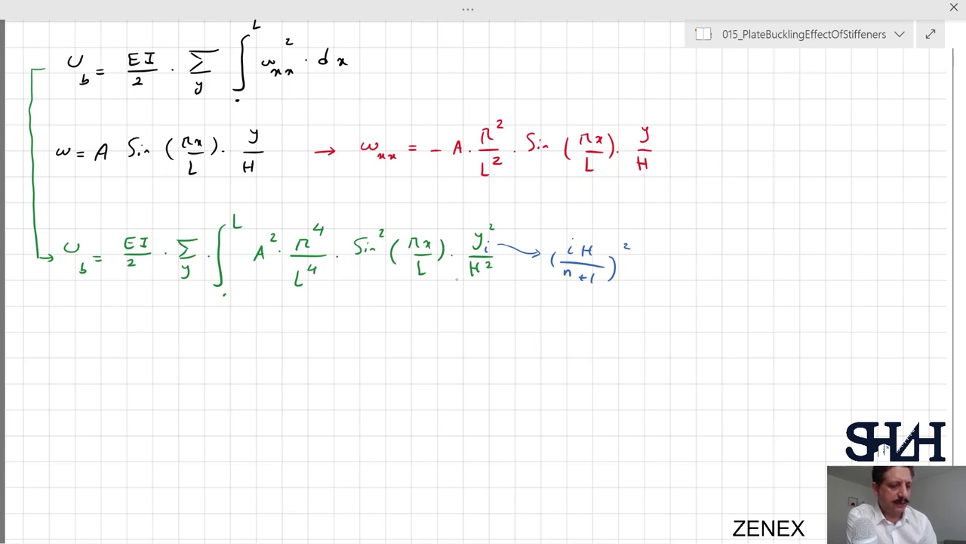
{"action": "left_click", "coordinate": [466, 11]}
{"action": "left_click", "coordinate": [240, 68]}
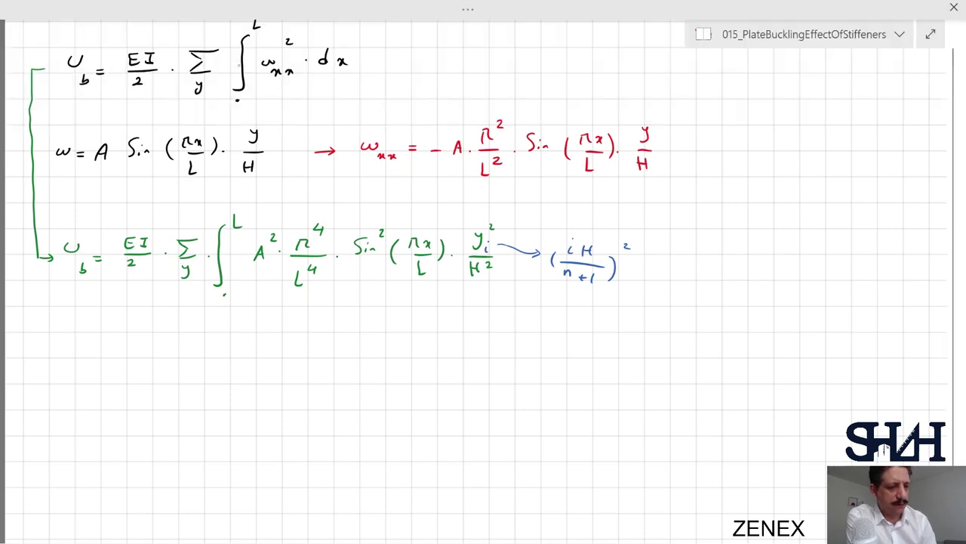
{"action": "left_click_drag", "start_coordinate": [446, 220], "coordinate": [450, 213]}
{"action": "left_click_drag", "start_coordinate": [456, 214], "coordinate": [465, 220]}
{"action": "left_click_drag", "start_coordinate": [427, 224], "coordinate": [469, 240]}
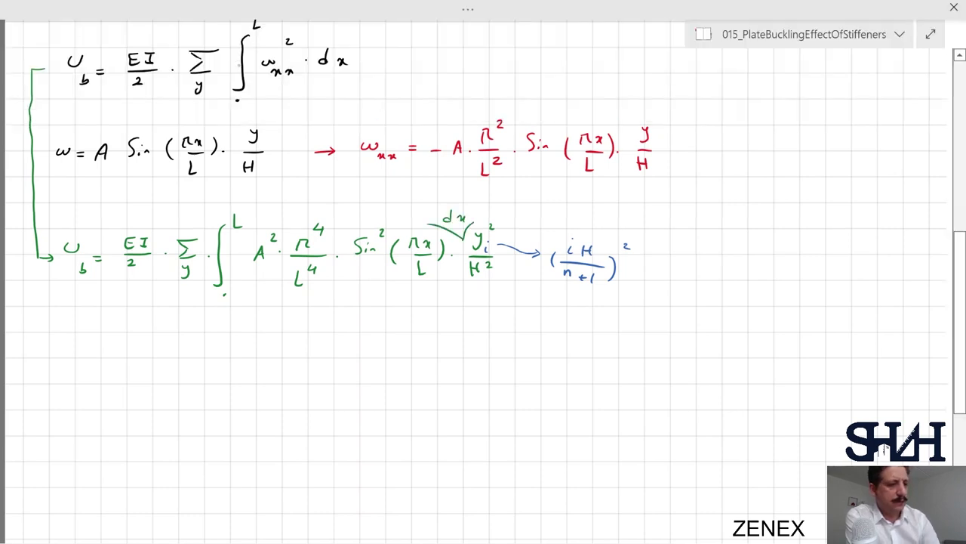
Step: Start a blue line below reading U_b = EI/2·A²·π⁴/L⁴
{"action": "left_click", "coordinate": [469, 9]}
{"action": "left_click", "coordinate": [132, 71]}
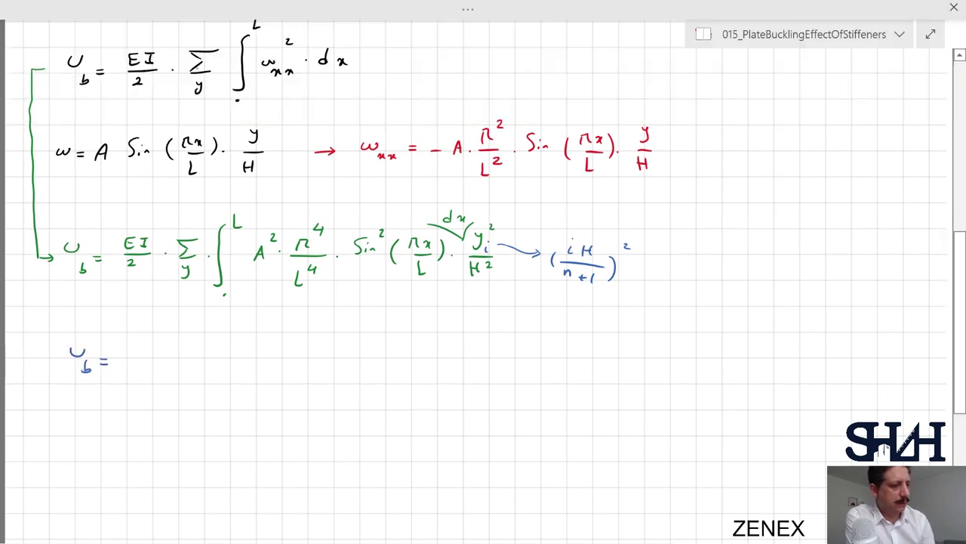
{"action": "mouse_move", "coordinate": [142, 343]}
{"action": "left_mouse_down"}
{"action": "mouse_move", "coordinate": [133, 356]}
{"action": "mouse_move", "coordinate": [142, 357]}
{"action": "left_mouse_up"}
{"action": "mouse_move", "coordinate": [152, 345]}
{"action": "left_mouse_down"}
{"action": "mouse_move", "coordinate": [151, 357]}
{"action": "mouse_move", "coordinate": [159, 345]}
{"action": "left_mouse_up"}
{"action": "mouse_move", "coordinate": [130, 362]}
{"action": "left_mouse_down"}
{"action": "mouse_move", "coordinate": [156, 361]}
{"action": "mouse_move", "coordinate": [147, 374]}
{"action": "mouse_move", "coordinate": [198, 363]}
{"action": "left_mouse_up"}
{"action": "left_click", "coordinate": [167, 358]}
{"action": "left_click_drag", "start_coordinate": [190, 357], "coordinate": [197, 357]}
{"action": "left_click", "coordinate": [213, 355]}
{"action": "left_click_drag", "start_coordinate": [202, 339], "coordinate": [240, 353]}
{"action": "mouse_move", "coordinate": [248, 325]}
{"action": "left_mouse_down"}
{"action": "mouse_move", "coordinate": [243, 333]}
{"action": "mouse_move", "coordinate": [256, 332]}
{"action": "left_mouse_up"}
{"action": "mouse_move", "coordinate": [252, 326]}
{"action": "left_mouse_down"}
{"action": "mouse_move", "coordinate": [262, 360]}
{"action": "mouse_move", "coordinate": [237, 386]}
{"action": "mouse_move", "coordinate": [250, 375]}
{"action": "left_mouse_up"}
{"action": "left_click_drag", "start_coordinate": [248, 369], "coordinate": [248, 379]}
{"action": "left_click", "coordinate": [279, 355]}
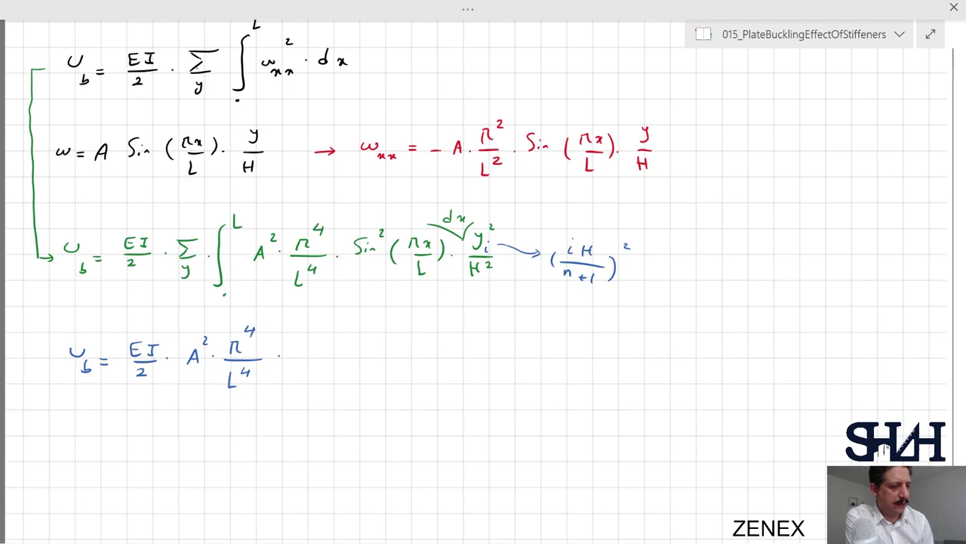
Step: Add the summation from i=1 to n of i²H²/((n+1)²·H²) to the blue equation
{"action": "mouse_move", "coordinate": [323, 337]}
{"action": "left_mouse_down"}
{"action": "mouse_move", "coordinate": [325, 366]}
{"action": "mouse_move", "coordinate": [375, 336]}
{"action": "left_mouse_up"}
{"action": "left_click_drag", "start_coordinate": [388, 337], "coordinate": [395, 349]}
{"action": "left_click_drag", "start_coordinate": [388, 344], "coordinate": [415, 332]}
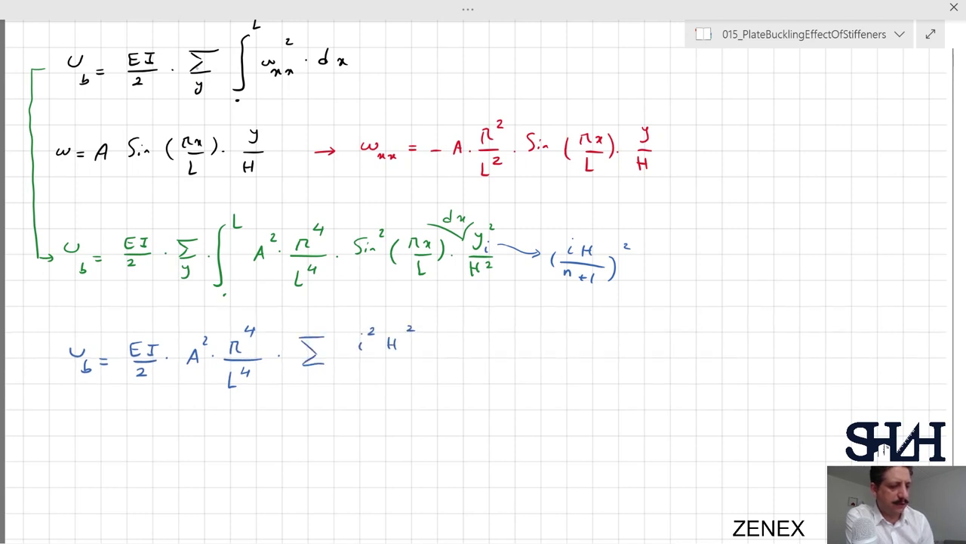
{"action": "left_click_drag", "start_coordinate": [345, 360], "coordinate": [438, 359]}
{"action": "mouse_move", "coordinate": [349, 376]}
{"action": "left_mouse_down"}
{"action": "mouse_move", "coordinate": [347, 390]}
{"action": "mouse_move", "coordinate": [360, 388]}
{"action": "left_mouse_up"}
{"action": "left_click_drag", "start_coordinate": [362, 384], "coordinate": [369, 384]}
{"action": "left_click_drag", "start_coordinate": [366, 381], "coordinate": [377, 388]}
{"action": "mouse_move", "coordinate": [384, 375]}
{"action": "left_mouse_down"}
{"action": "mouse_move", "coordinate": [387, 390]}
{"action": "mouse_move", "coordinate": [396, 372]}
{"action": "mouse_move", "coordinate": [421, 385]}
{"action": "left_mouse_up"}
{"action": "left_click", "coordinate": [401, 380]}
{"action": "left_click_drag", "start_coordinate": [413, 378], "coordinate": [430, 373]}
{"action": "left_click_drag", "start_coordinate": [302, 377], "coordinate": [323, 383]}
{"action": "left_click_drag", "start_coordinate": [309, 326], "coordinate": [317, 332]}
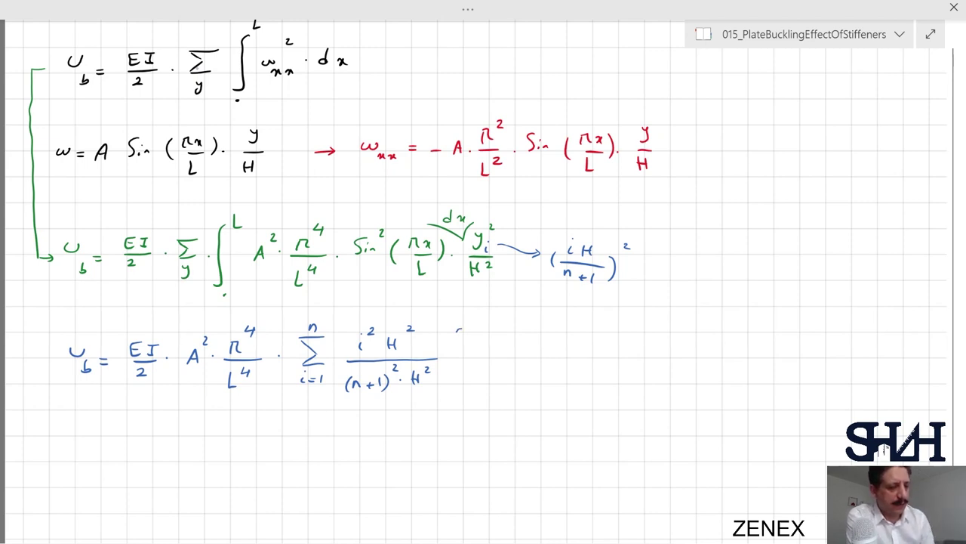
Step: Finish the blue equation with the integral from 0 to L of Sin²(πx/L)·dx
{"action": "left_click_drag", "start_coordinate": [459, 330], "coordinate": [451, 398]}
{"action": "left_click", "coordinate": [463, 399]}
{"action": "mouse_move", "coordinate": [469, 320]}
{"action": "left_mouse_down"}
{"action": "mouse_move", "coordinate": [493, 360]}
{"action": "mouse_move", "coordinate": [528, 343]}
{"action": "mouse_move", "coordinate": [535, 361]}
{"action": "left_mouse_up"}
{"action": "mouse_move", "coordinate": [548, 349]}
{"action": "left_mouse_down"}
{"action": "mouse_move", "coordinate": [547, 358]}
{"action": "mouse_move", "coordinate": [557, 346]}
{"action": "left_mouse_up"}
{"action": "left_click_drag", "start_coordinate": [555, 348], "coordinate": [556, 357]}
{"action": "left_click_drag", "start_coordinate": [561, 348], "coordinate": [569, 363]}
{"action": "left_click_drag", "start_coordinate": [556, 367], "coordinate": [562, 378]}
{"action": "left_click", "coordinate": [592, 360]}
{"action": "mouse_move", "coordinate": [580, 344]}
{"action": "left_mouse_down"}
{"action": "mouse_move", "coordinate": [582, 367]}
{"action": "mouse_move", "coordinate": [607, 361]}
{"action": "left_mouse_up"}
{"action": "mouse_move", "coordinate": [619, 353]}
{"action": "left_mouse_down"}
{"action": "mouse_move", "coordinate": [627, 361]}
{"action": "mouse_move", "coordinate": [618, 362]}
{"action": "left_mouse_up"}
Step: Cross out the H² terms in the numerator and denominator of the sum in red
{"action": "scroll", "coordinate": [483, 302], "scroll_direction": "down", "scroll_amount": 2}
{"action": "left_click", "coordinate": [467, 9]}
{"action": "left_click", "coordinate": [150, 66]}
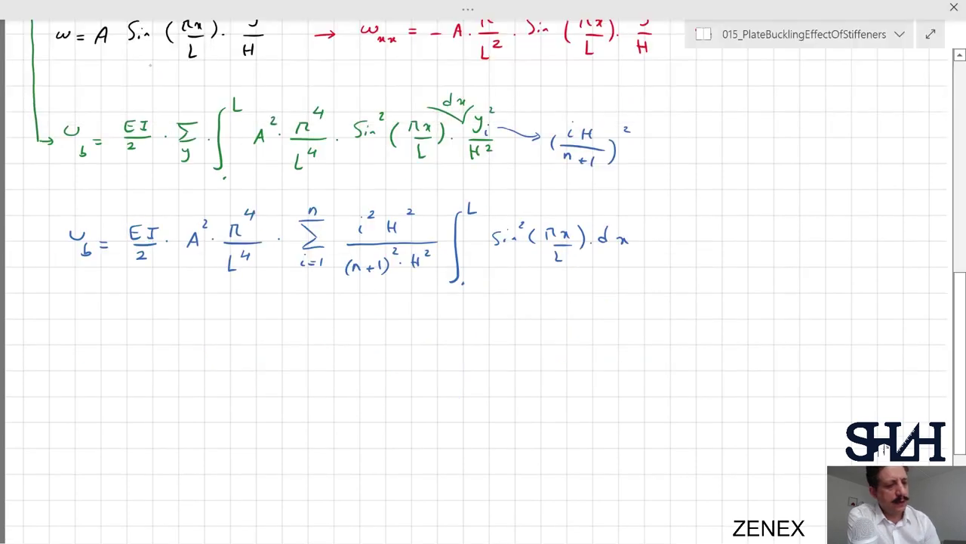
{"action": "left_click_drag", "start_coordinate": [386, 213], "coordinate": [428, 268]}
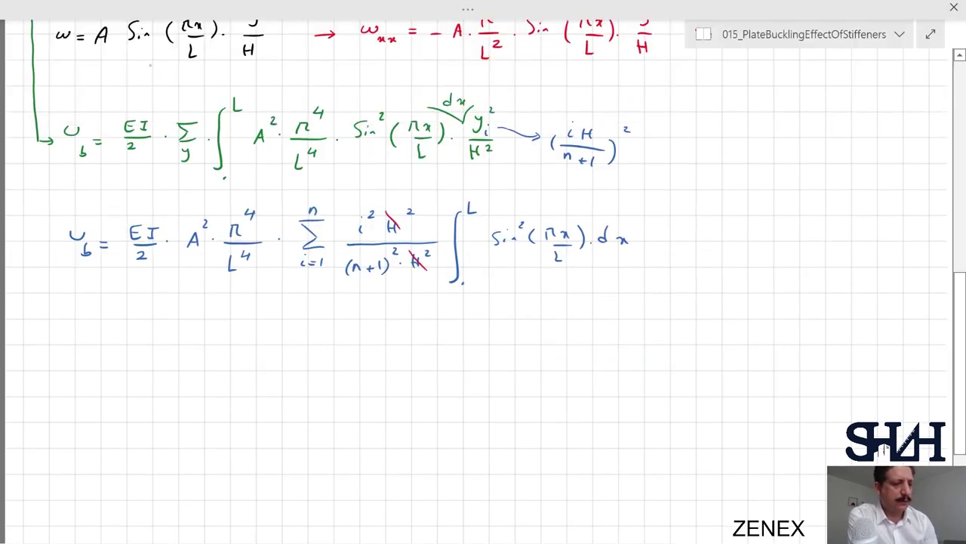
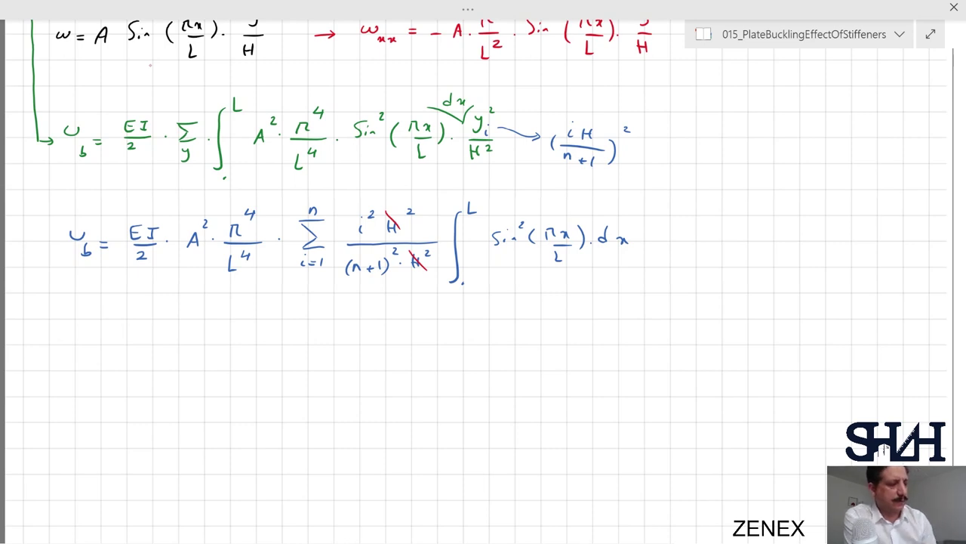
Step: Write the red bracketed example n=2 ⇒ Σ from 1 to 2 of i²/3² = (1+4)/9 = 5/9 below the equation
{"action": "left_click_drag", "start_coordinate": [60, 328], "coordinate": [81, 322]}
{"action": "left_click_drag", "start_coordinate": [74, 326], "coordinate": [124, 323]}
{"action": "left_click_drag", "start_coordinate": [122, 320], "coordinate": [123, 330]}
{"action": "mouse_move", "coordinate": [180, 317]}
{"action": "left_mouse_down"}
{"action": "mouse_move", "coordinate": [164, 317]}
{"action": "mouse_move", "coordinate": [180, 337]}
{"action": "mouse_move", "coordinate": [174, 312]}
{"action": "mouse_move", "coordinate": [214, 324]}
{"action": "left_mouse_up"}
{"action": "mouse_move", "coordinate": [226, 308]}
{"action": "left_mouse_down"}
{"action": "mouse_move", "coordinate": [235, 333]}
{"action": "mouse_move", "coordinate": [203, 352]}
{"action": "mouse_move", "coordinate": [210, 355]}
{"action": "left_mouse_up"}
{"action": "left_click_drag", "start_coordinate": [223, 341], "coordinate": [228, 347]}
{"action": "left_click_drag", "start_coordinate": [255, 331], "coordinate": [262, 331]}
{"action": "left_click_drag", "start_coordinate": [255, 335], "coordinate": [300, 326]}
{"action": "left_click_drag", "start_coordinate": [305, 324], "coordinate": [337, 323]}
{"action": "mouse_move", "coordinate": [333, 317]}
{"action": "left_mouse_down"}
{"action": "mouse_move", "coordinate": [341, 330]}
{"action": "mouse_move", "coordinate": [309, 349]}
{"action": "mouse_move", "coordinate": [353, 330]}
{"action": "left_mouse_up"}
{"action": "left_click_drag", "start_coordinate": [344, 334], "coordinate": [366, 329]}
{"action": "left_click_drag", "start_coordinate": [365, 333], "coordinate": [364, 352]}
{"action": "left_click_drag", "start_coordinate": [387, 307], "coordinate": [388, 344]}
{"action": "left_click_drag", "start_coordinate": [48, 308], "coordinate": [48, 341]}
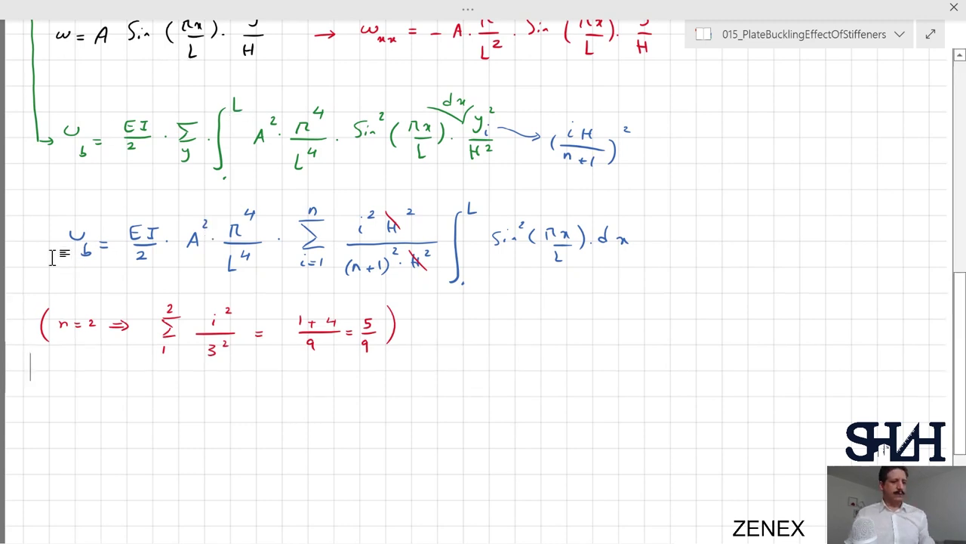
Step: Switch to PTC Mathcad Prime and start defining the function U_b(A,L,H,E,I,n) above the pasted equation image
{"action": "scroll", "coordinate": [179, 415], "scroll_direction": "up", "scroll_amount": 1}
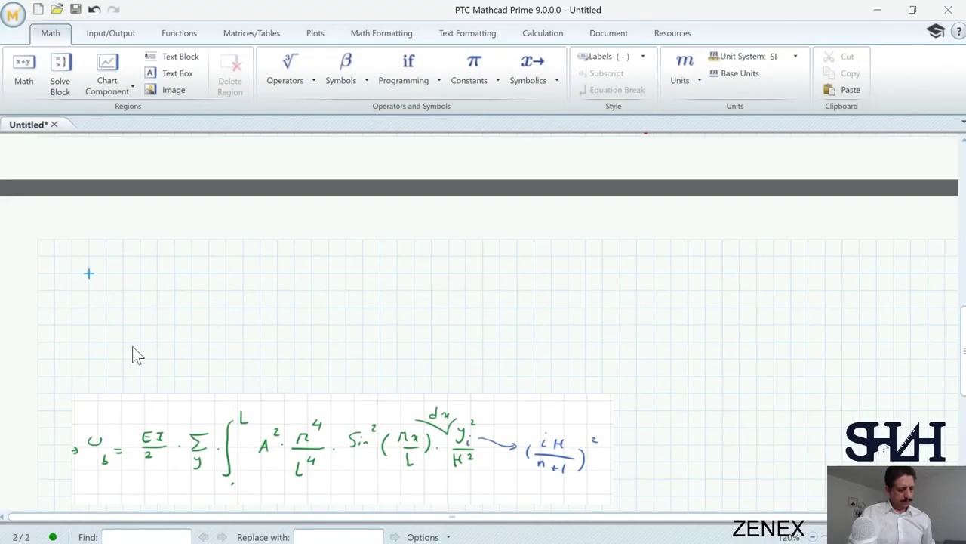
{"action": "type", "text": "U_"}
{"action": "type", "text": "b("}
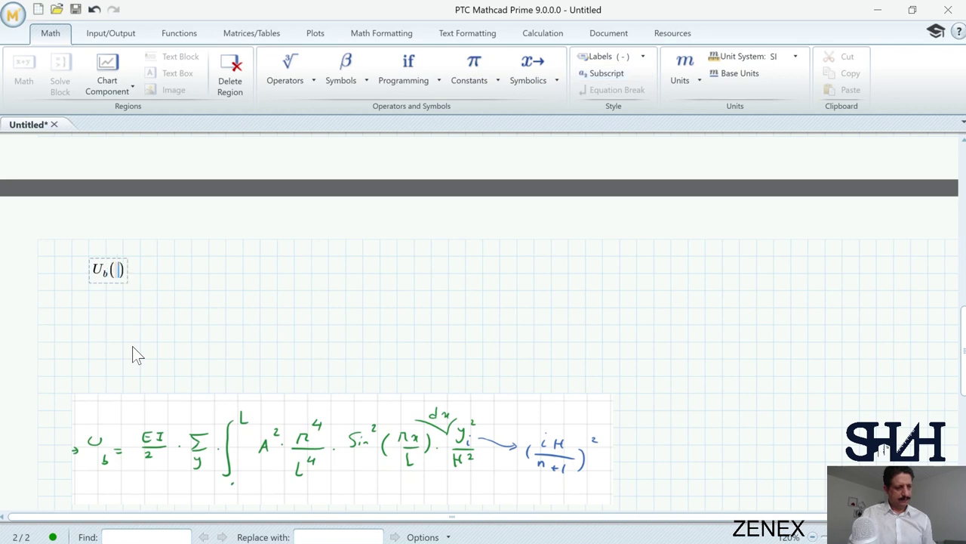
{"action": "type", "text": "A,L,H,"}
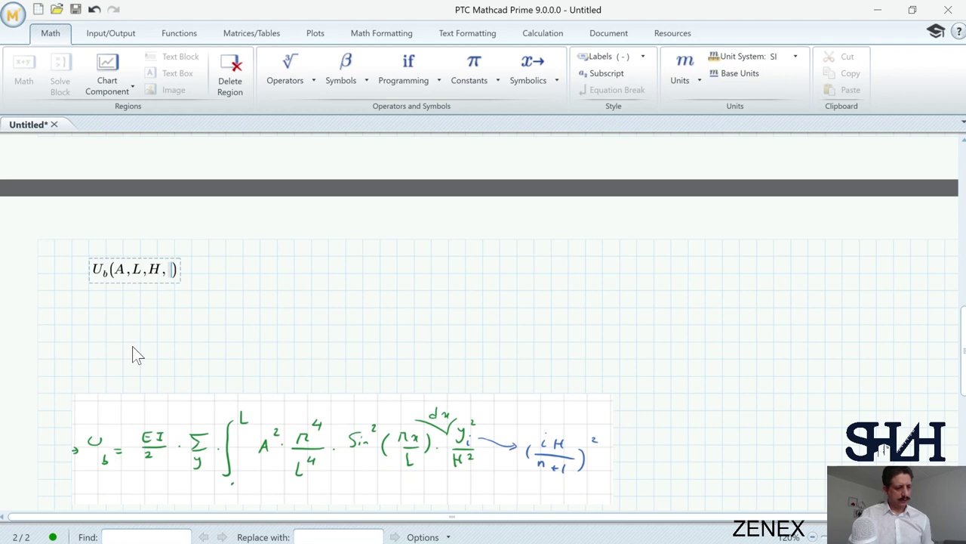
{"action": "type", "text": "E,I"}
{"action": "type", "text": ",n"}
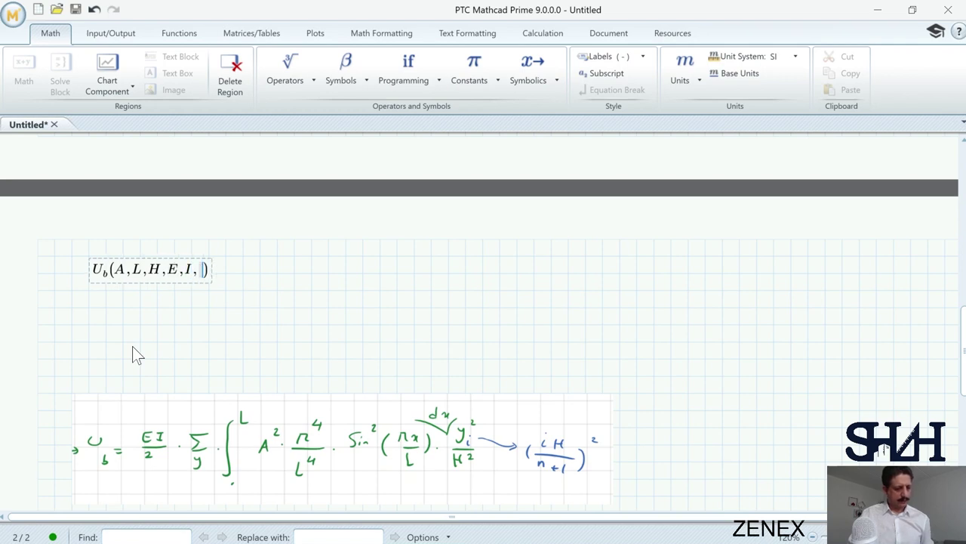
{"action": "type", "text": "="}
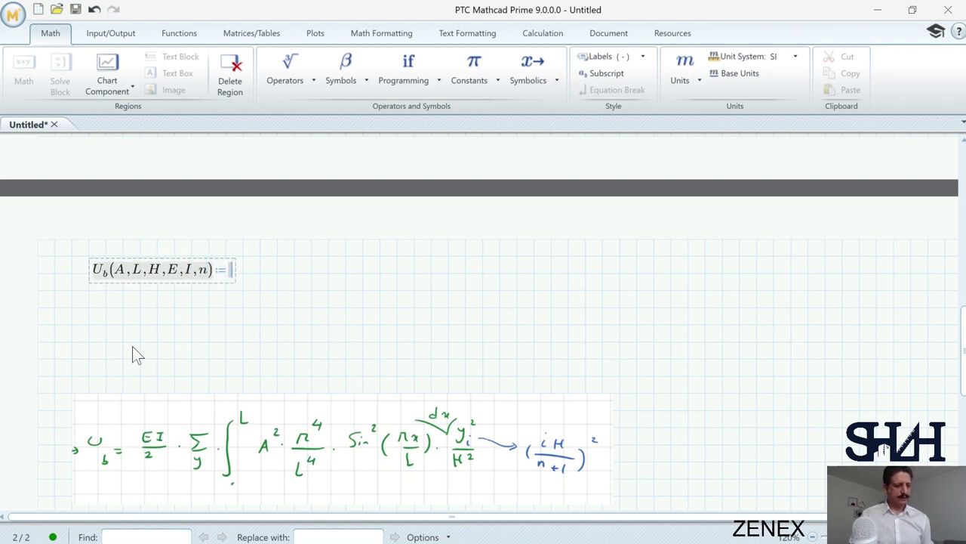
Step: Enter E·I/2 as the leading factor of the U_b definition, followed by a multiplication
{"action": "type", "text": ":E*I"}
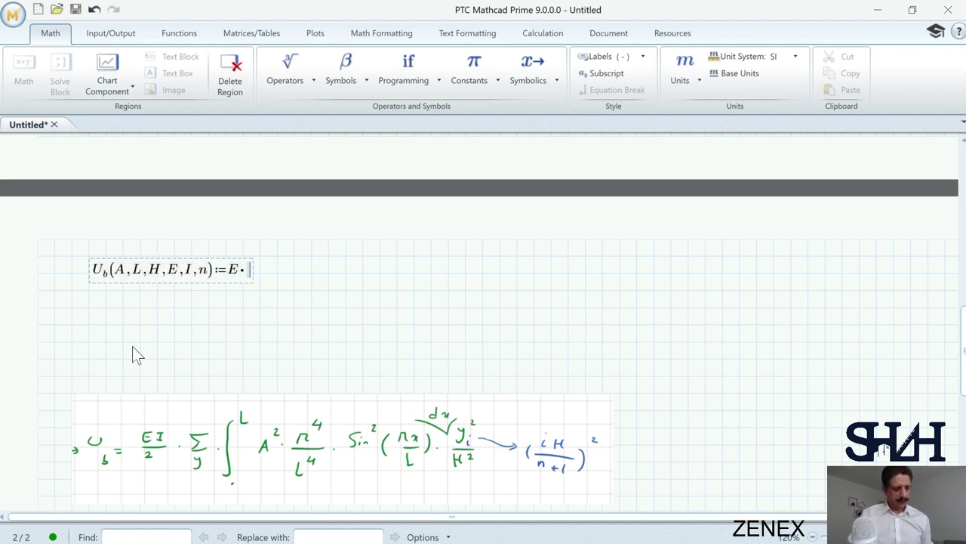
{"action": "type", "text": "/"}
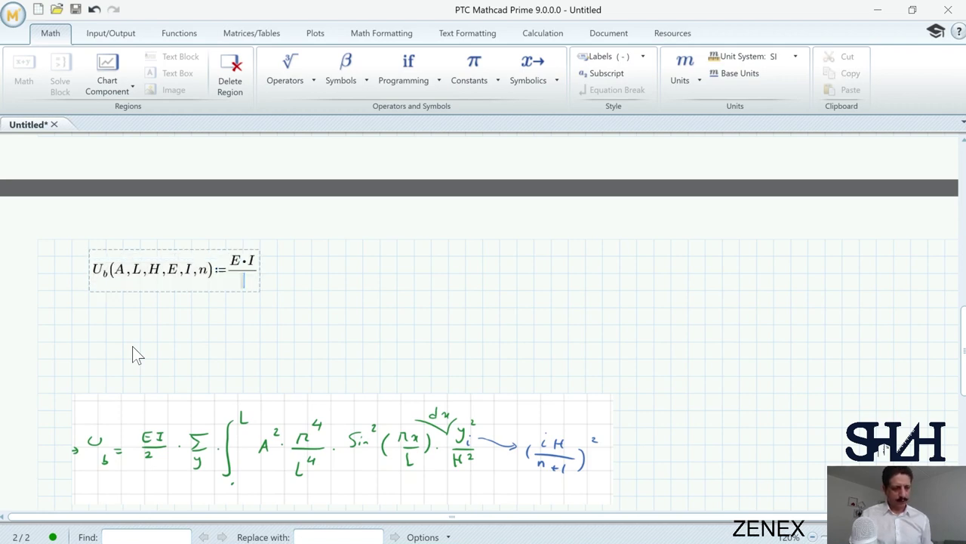
{"action": "type", "text": "2"}
{"action": "key", "text": "space"}
{"action": "type", "text": "*"}
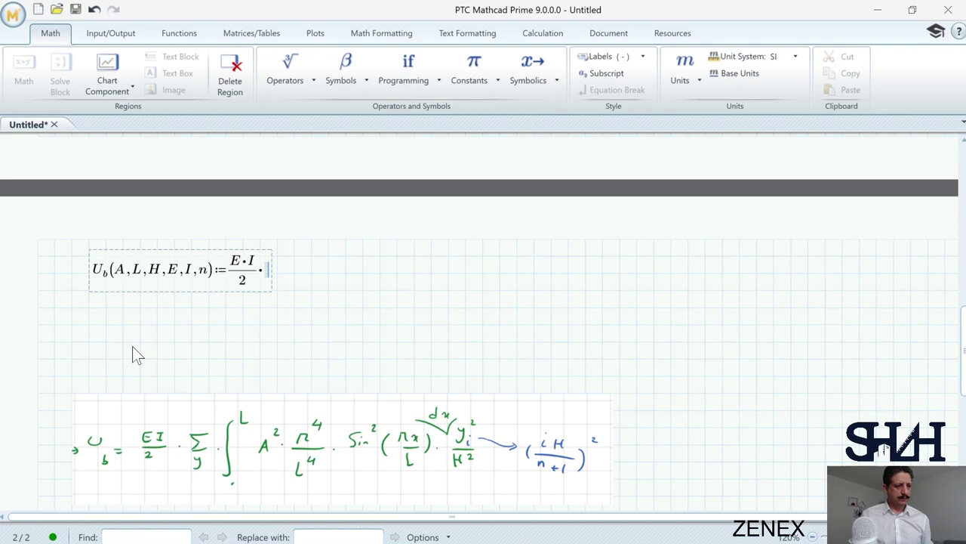
Step: Insert a summation operator after E·I/2 with limits i=1 to n
{"action": "left_click", "coordinate": [301, 82]}
{"action": "left_click", "coordinate": [45, 290]}
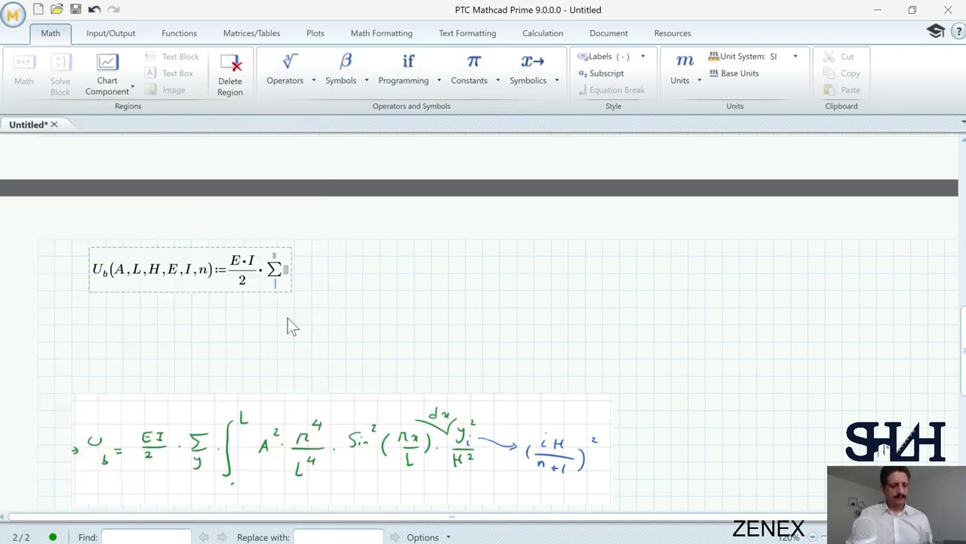
{"action": "type", "text": "i"}
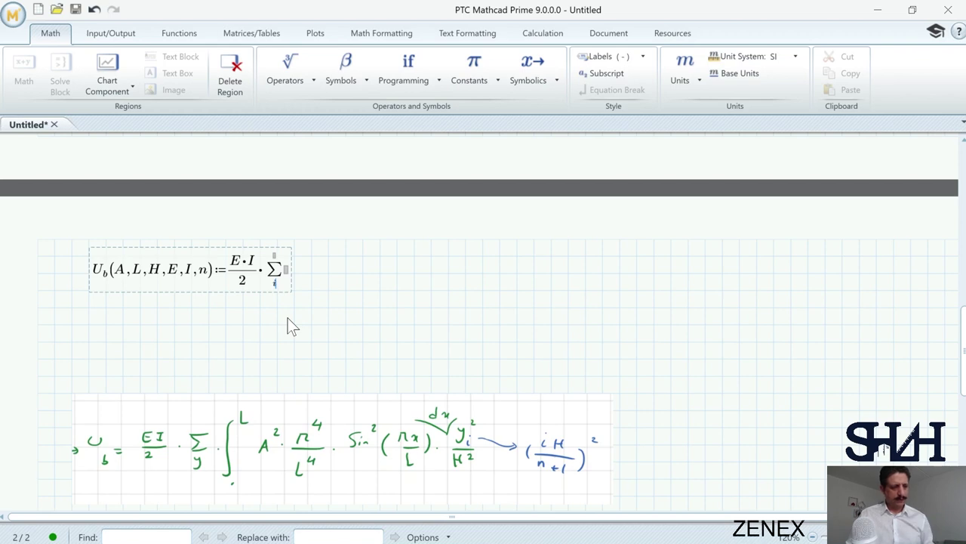
{"action": "type", "text": "=1"}
{"action": "key", "text": "Tab"}
{"action": "type", "text": "n"}
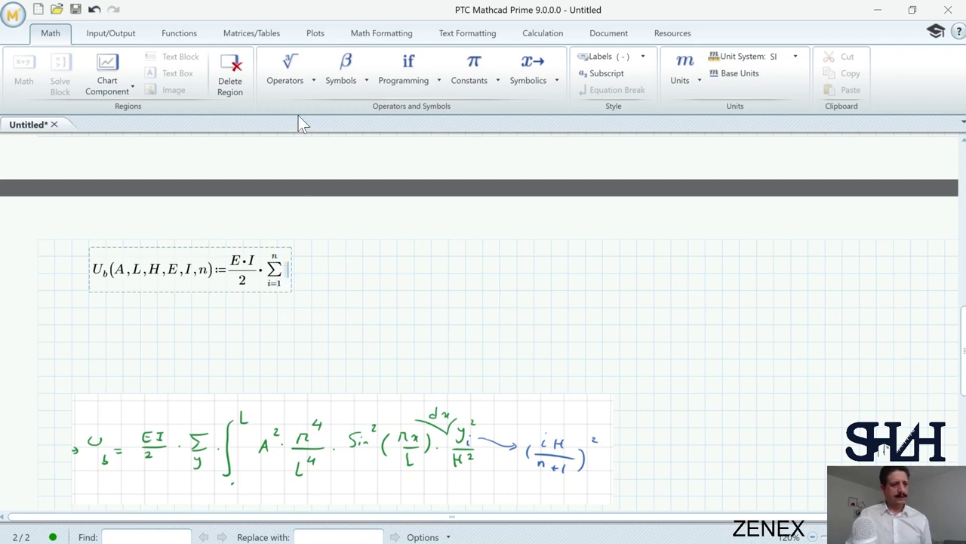
Step: Insert a definite integral inside the summation with limits 0 to L
{"action": "left_click", "coordinate": [303, 80]}
{"action": "left_click", "coordinate": [296, 266]}
{"action": "type", "text": "0 d"}
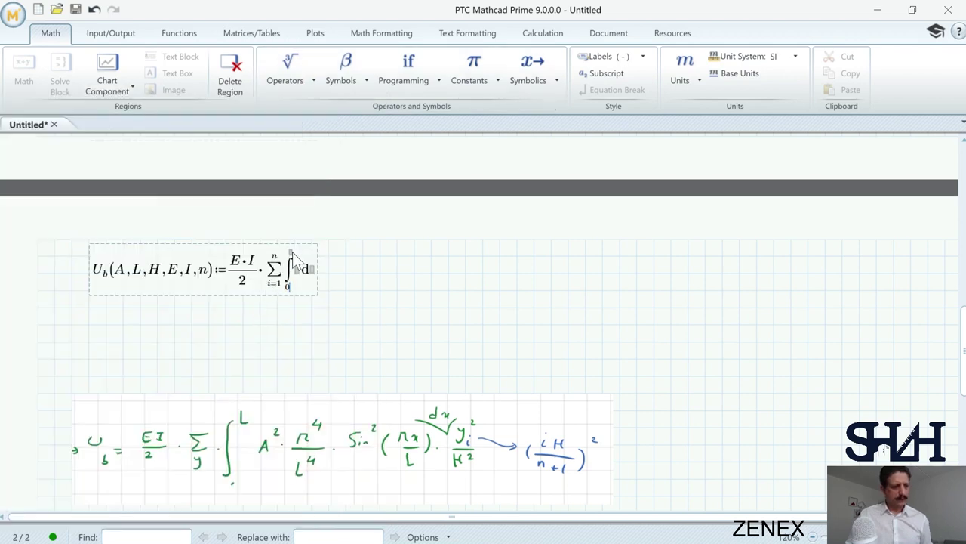
{"action": "left_click", "coordinate": [291, 253]}
{"action": "type", "text": "L"}
{"action": "left_click", "coordinate": [297, 270]}
Step: Fill the integrand with the squared second x-derivative of w(A,x,y,L,H), reused from the earlier worksheet, and integrate over x
{"action": "scroll", "coordinate": [291, 336], "scroll_direction": "up", "scroll_amount": 1}
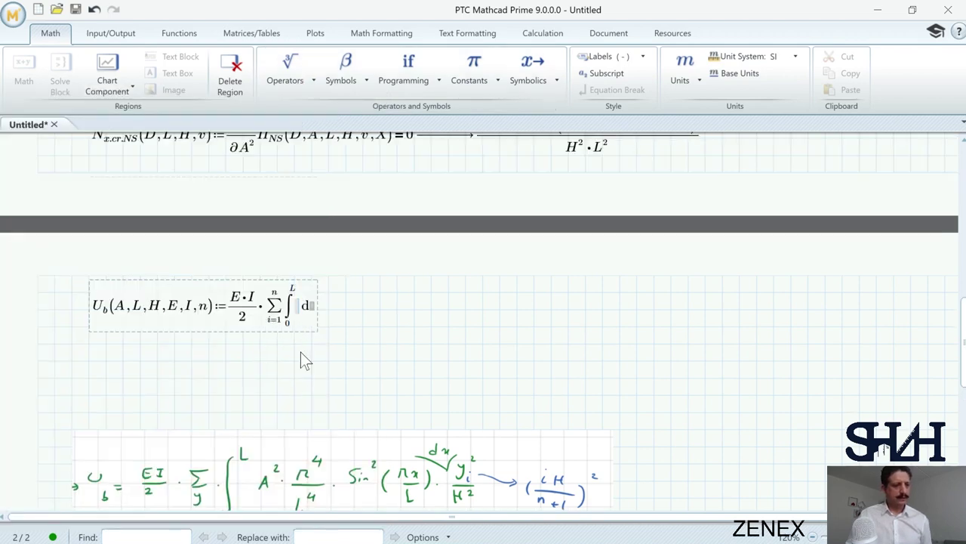
{"action": "scroll", "coordinate": [309, 354], "scroll_direction": "up", "scroll_amount": 3}
{"action": "scroll", "coordinate": [326, 342], "scroll_direction": "up", "scroll_amount": 7}
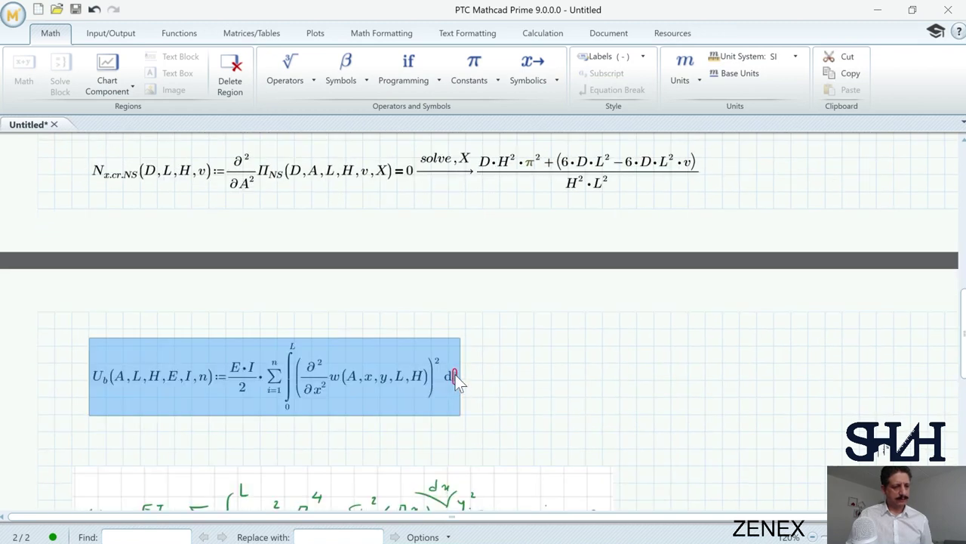
{"action": "left_click", "coordinate": [455, 375]}
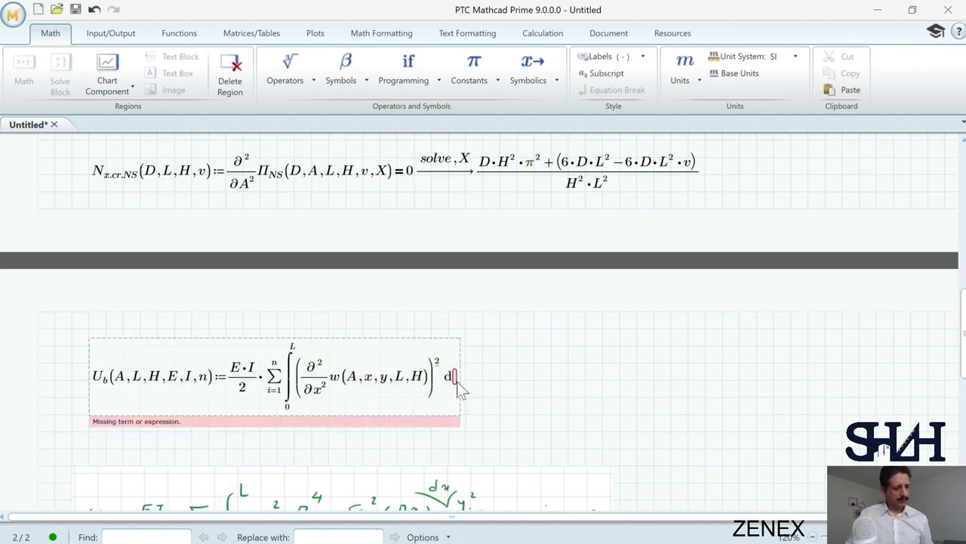
{"action": "type", "text": "x"}
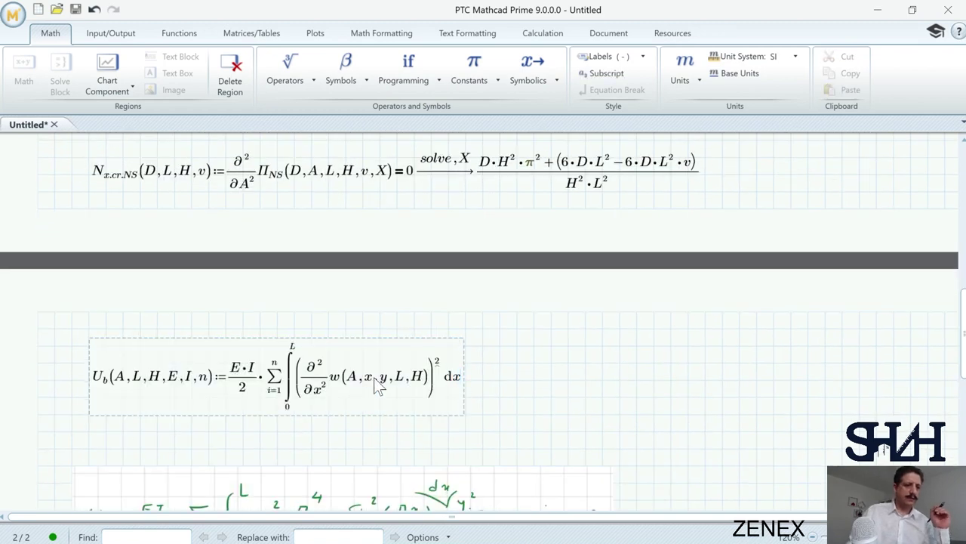
Step: Replace the y argument of w in the U_b integrand with i·H/(n+1)
{"action": "left_click", "coordinate": [384, 384]}
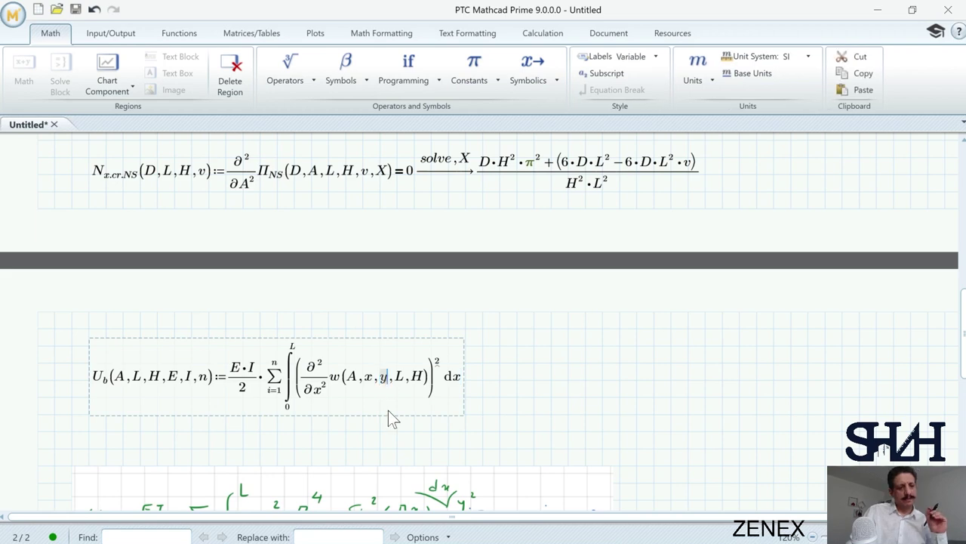
{"action": "scroll", "coordinate": [388, 410], "scroll_direction": "down", "scroll_amount": 3}
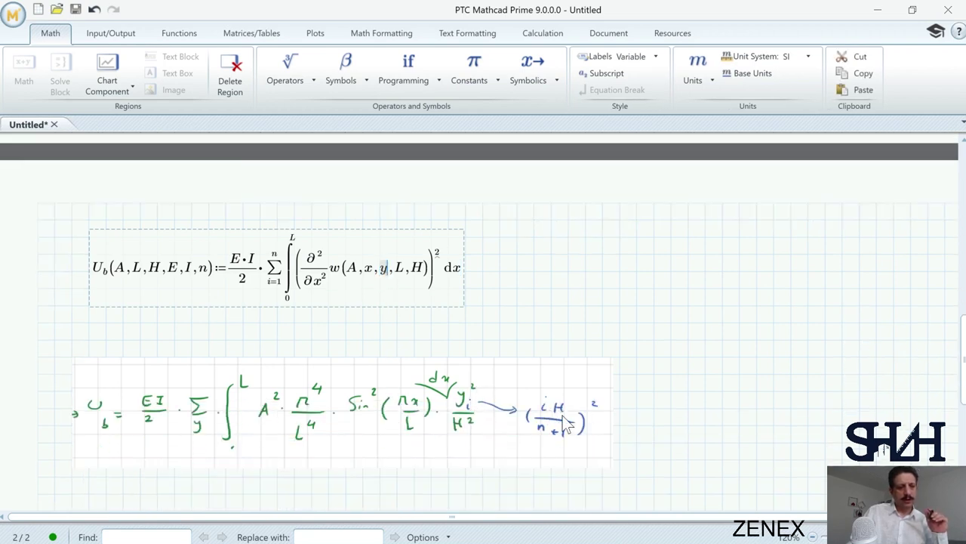
{"action": "key", "text": "BackSpace"}
{"action": "type", "text": "i*H"}
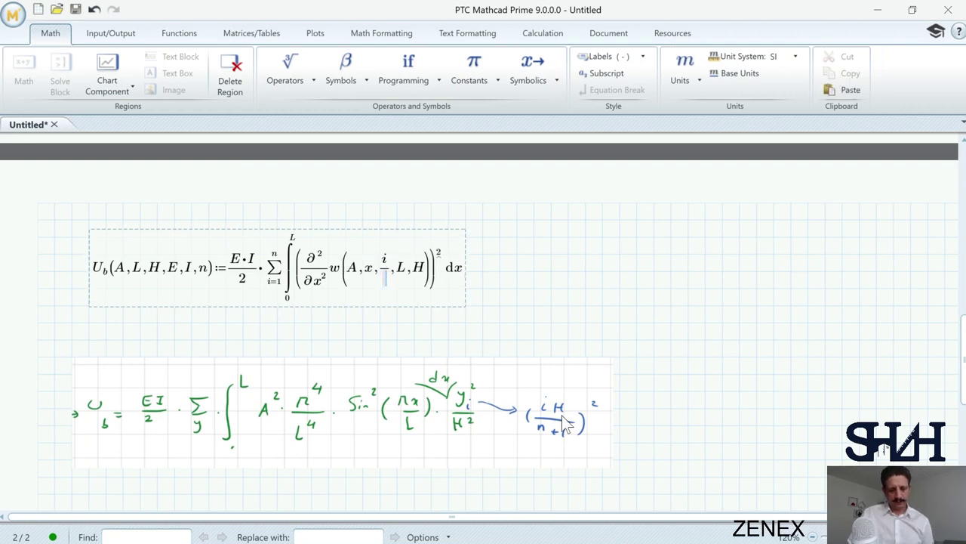
{"action": "type", "text": "/n"}
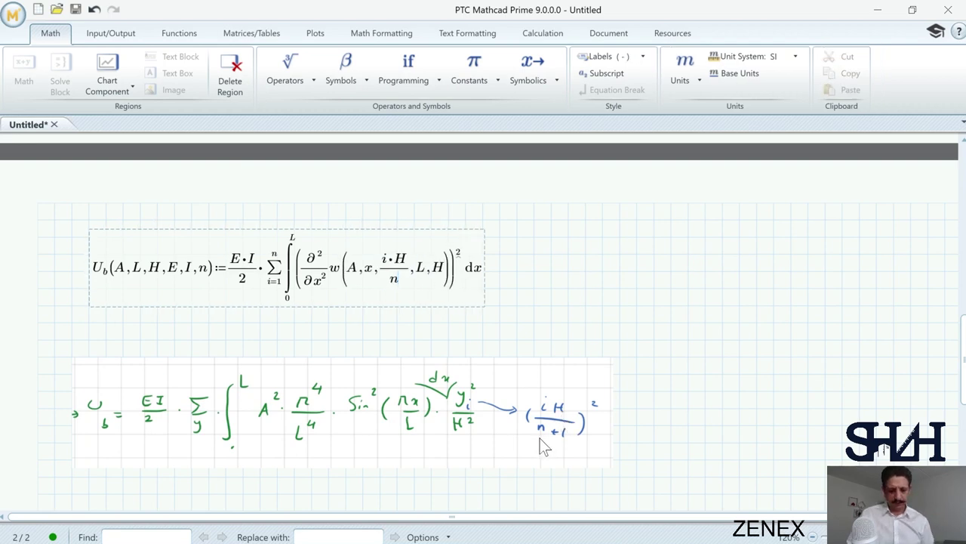
{"action": "type", "text": "+1"}
{"action": "left_click", "coordinate": [496, 319]}
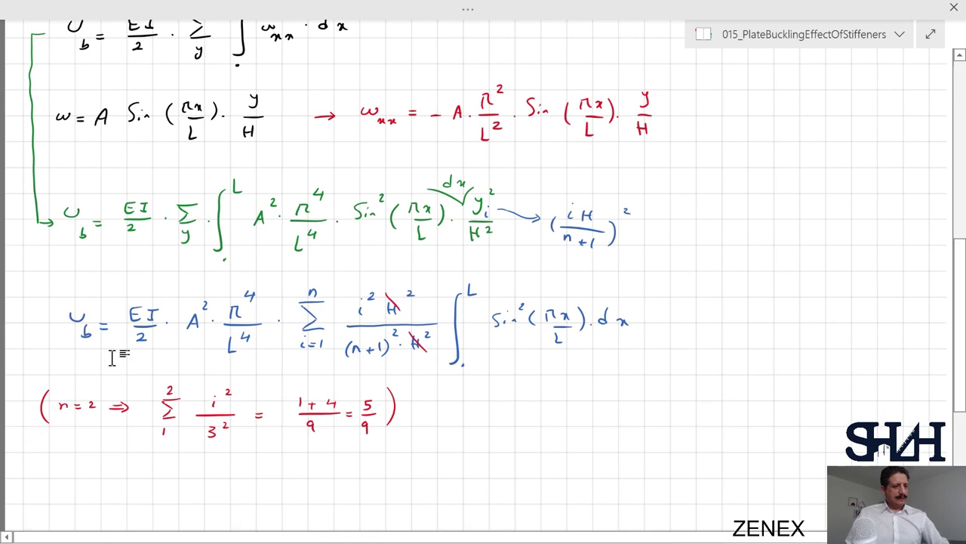
Step: Switch to the OneNote derivation and handwrite V = −P/2 ∫ v'² dx in red below the n=2 example
{"action": "scroll", "coordinate": [103, 345], "scroll_direction": "down", "scroll_amount": 3}
{"action": "mouse_move", "coordinate": [55, 327]}
{"action": "left_mouse_down"}
{"action": "mouse_move", "coordinate": [64, 344]}
{"action": "mouse_move", "coordinate": [73, 327]}
{"action": "mouse_move", "coordinate": [98, 342]}
{"action": "left_mouse_up"}
{"action": "mouse_move", "coordinate": [90, 338]}
{"action": "left_mouse_down"}
{"action": "mouse_move", "coordinate": [129, 340]}
{"action": "mouse_move", "coordinate": [165, 322]}
{"action": "mouse_move", "coordinate": [144, 329]}
{"action": "mouse_move", "coordinate": [157, 340]}
{"action": "mouse_move", "coordinate": [151, 357]}
{"action": "left_mouse_up"}
{"action": "key", "text": "ctrl+z"}
{"action": "key", "text": "ctrl+z"}
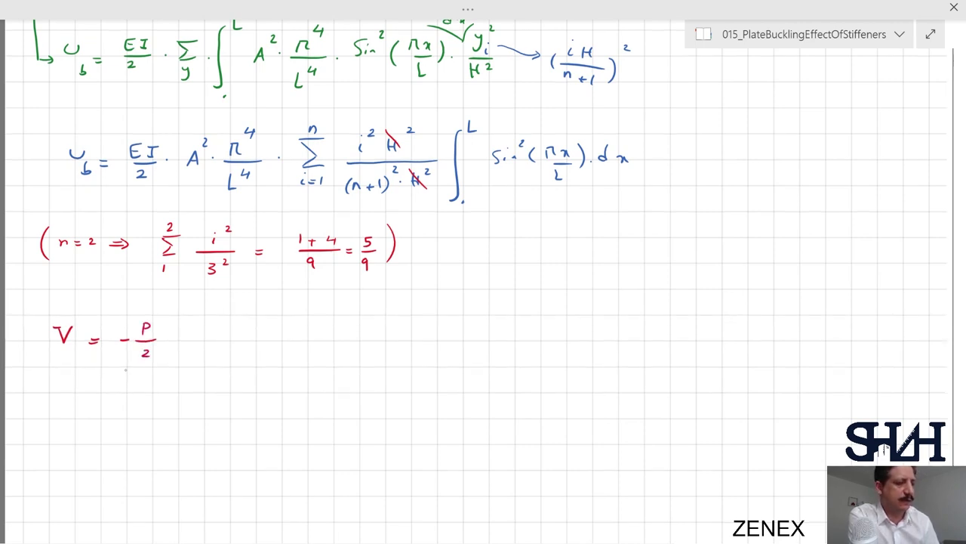
{"action": "left_click_drag", "start_coordinate": [184, 314], "coordinate": [165, 372]}
{"action": "mouse_move", "coordinate": [191, 334]}
{"action": "left_mouse_down"}
{"action": "mouse_move", "coordinate": [196, 345]}
{"action": "mouse_move", "coordinate": [221, 324]}
{"action": "mouse_move", "coordinate": [228, 341]}
{"action": "left_mouse_up"}
{"action": "mouse_move", "coordinate": [233, 325]}
{"action": "left_mouse_down"}
{"action": "mouse_move", "coordinate": [233, 341]}
{"action": "mouse_move", "coordinate": [251, 341]}
{"action": "left_mouse_up"}
{"action": "left_click_drag", "start_coordinate": [252, 333], "coordinate": [242, 341]}
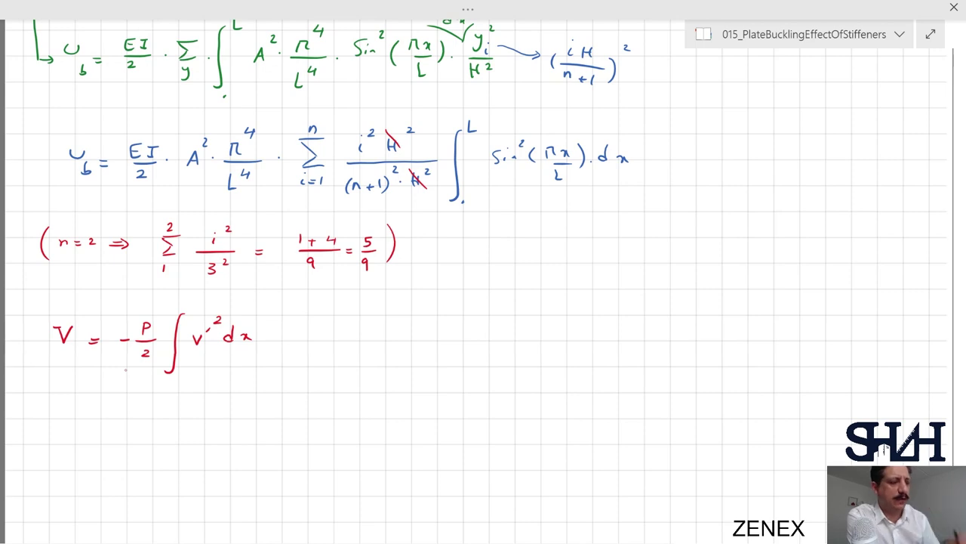
Step: Draw an implication arrow after the V equation and begin writing V_b = − with a fraction bar in blue
{"action": "left_click_drag", "start_coordinate": [265, 339], "coordinate": [284, 334]}
{"action": "mouse_move", "coordinate": [278, 332]}
{"action": "left_mouse_down"}
{"action": "mouse_move", "coordinate": [279, 341]}
{"action": "mouse_move", "coordinate": [330, 323]}
{"action": "mouse_move", "coordinate": [336, 357]}
{"action": "mouse_move", "coordinate": [350, 341]}
{"action": "left_mouse_up"}
{"action": "left_click", "coordinate": [468, 9]}
{"action": "left_click", "coordinate": [167, 85]}
{"action": "mouse_move", "coordinate": [343, 344]}
{"action": "left_mouse_down"}
{"action": "mouse_move", "coordinate": [400, 337]}
{"action": "mouse_move", "coordinate": [390, 338]}
{"action": "left_mouse_up"}
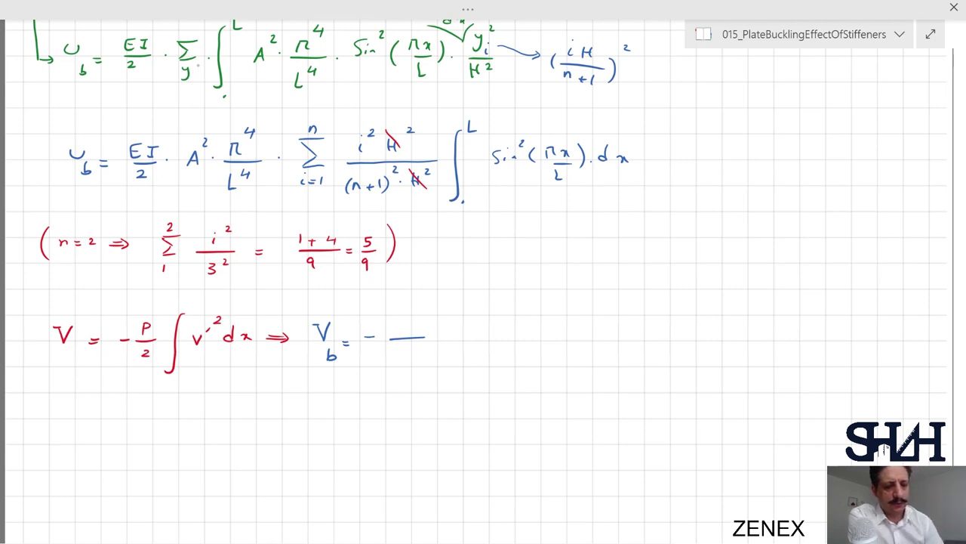
Step: Note N_x → F/L (kN/m) beside the derivation, then circle P in the V equation and label it (kN)
{"action": "mouse_move", "coordinate": [675, 272]}
{"action": "left_mouse_down"}
{"action": "mouse_move", "coordinate": [687, 263]}
{"action": "mouse_move", "coordinate": [683, 279]}
{"action": "mouse_move", "coordinate": [720, 295]}
{"action": "mouse_move", "coordinate": [733, 287]}
{"action": "mouse_move", "coordinate": [715, 301]}
{"action": "mouse_move", "coordinate": [718, 311]}
{"action": "mouse_move", "coordinate": [751, 321]}
{"action": "left_mouse_up"}
{"action": "mouse_move", "coordinate": [758, 315]}
{"action": "left_mouse_down"}
{"action": "mouse_move", "coordinate": [752, 320]}
{"action": "mouse_move", "coordinate": [768, 324]}
{"action": "left_mouse_up"}
{"action": "left_click_drag", "start_coordinate": [751, 329], "coordinate": [772, 343]}
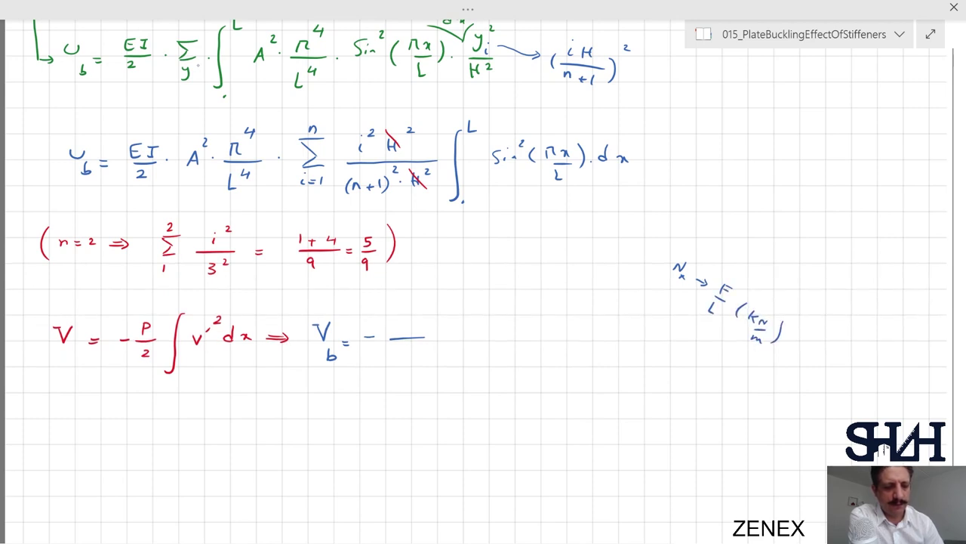
{"action": "mouse_move", "coordinate": [159, 322]}
{"action": "left_mouse_down"}
{"action": "mouse_move", "coordinate": [136, 318]}
{"action": "mouse_move", "coordinate": [157, 333]}
{"action": "mouse_move", "coordinate": [128, 306]}
{"action": "mouse_move", "coordinate": [104, 301]}
{"action": "mouse_move", "coordinate": [120, 294]}
{"action": "left_mouse_up"}
{"action": "mouse_move", "coordinate": [124, 289]}
{"action": "left_mouse_down"}
{"action": "mouse_move", "coordinate": [126, 301]}
{"action": "mouse_move", "coordinate": [93, 299]}
{"action": "left_mouse_up"}
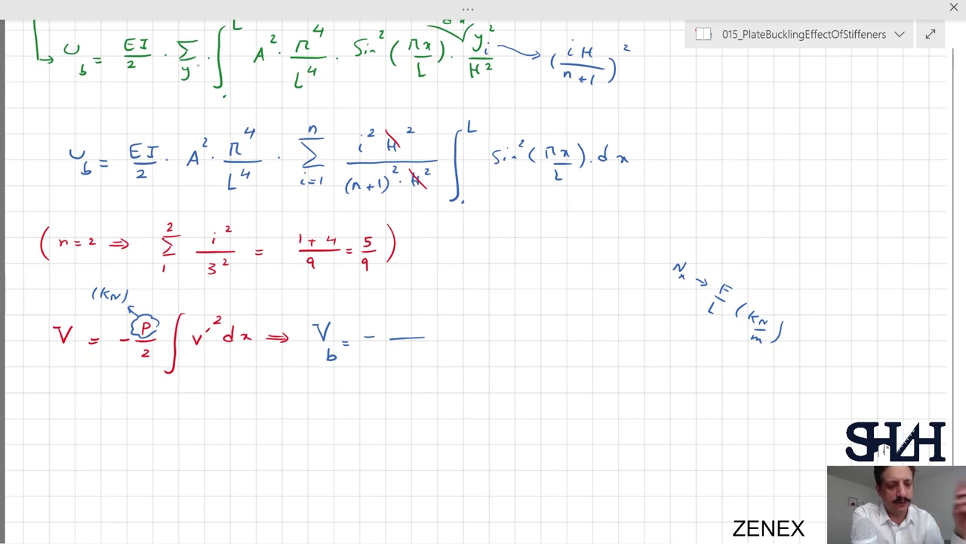
Step: Sketch a plate strip with a stiffener below the N_x note and mark the width b on each side of it
{"action": "mouse_move", "coordinate": [707, 360]}
{"action": "left_mouse_down"}
{"action": "mouse_move", "coordinate": [727, 374]}
{"action": "mouse_move", "coordinate": [684, 346]}
{"action": "left_mouse_up"}
{"action": "left_click_drag", "start_coordinate": [684, 351], "coordinate": [702, 364]}
{"action": "left_click_drag", "start_coordinate": [707, 345], "coordinate": [700, 376]}
{"action": "mouse_move", "coordinate": [710, 349]}
{"action": "left_mouse_down"}
{"action": "mouse_move", "coordinate": [703, 377]}
{"action": "mouse_move", "coordinate": [744, 370]}
{"action": "left_mouse_up"}
{"action": "left_click_drag", "start_coordinate": [684, 349], "coordinate": [696, 344]}
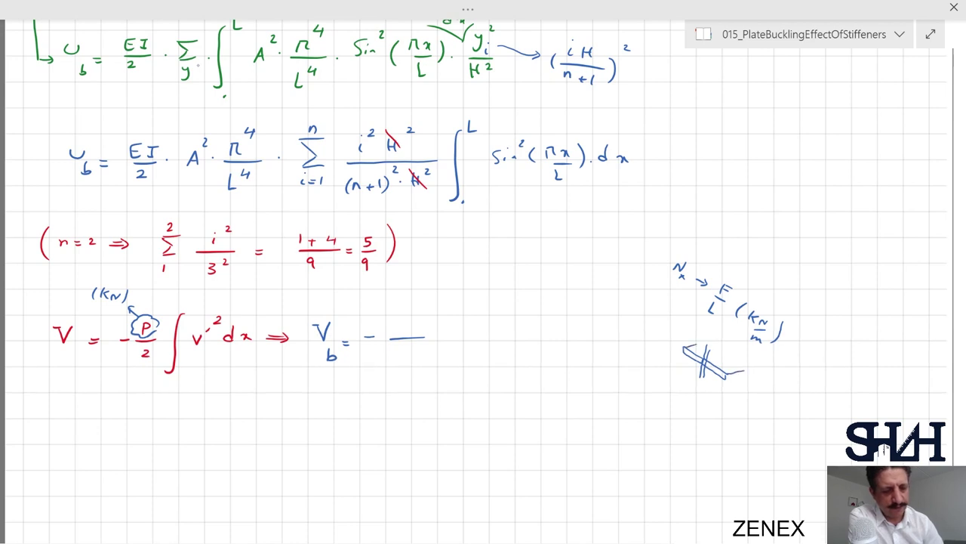
{"action": "left_click_drag", "start_coordinate": [706, 378], "coordinate": [721, 384]}
{"action": "left_click_drag", "start_coordinate": [721, 380], "coordinate": [720, 386]}
{"action": "left_click_drag", "start_coordinate": [710, 386], "coordinate": [710, 393]}
{"action": "mouse_move", "coordinate": [681, 365]}
{"action": "left_mouse_down"}
{"action": "mouse_move", "coordinate": [697, 372]}
{"action": "mouse_move", "coordinate": [679, 368]}
{"action": "left_mouse_up"}
{"action": "mouse_move", "coordinate": [681, 372]}
{"action": "left_mouse_down"}
{"action": "mouse_move", "coordinate": [681, 381]}
{"action": "mouse_move", "coordinate": [682, 352]}
{"action": "left_mouse_up"}
Step: Add the distributed load arrows to the plate strip sketch in red and label them N_x
{"action": "left_click", "coordinate": [467, 10]}
{"action": "left_click", "coordinate": [162, 66]}
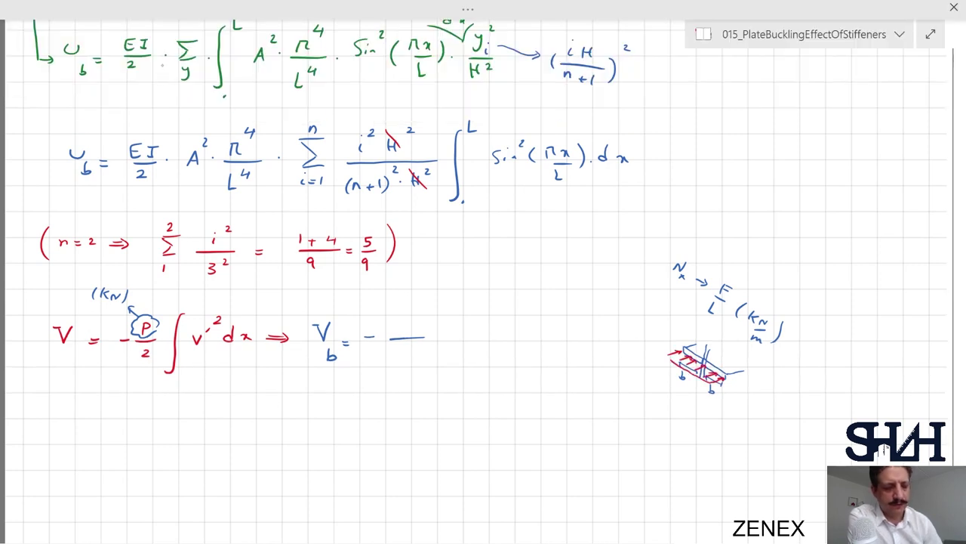
{"action": "mouse_move", "coordinate": [667, 356]}
{"action": "left_mouse_down"}
{"action": "mouse_move", "coordinate": [703, 372]}
{"action": "mouse_move", "coordinate": [655, 358]}
{"action": "left_mouse_up"}
{"action": "left_click_drag", "start_coordinate": [656, 366], "coordinate": [661, 372]}
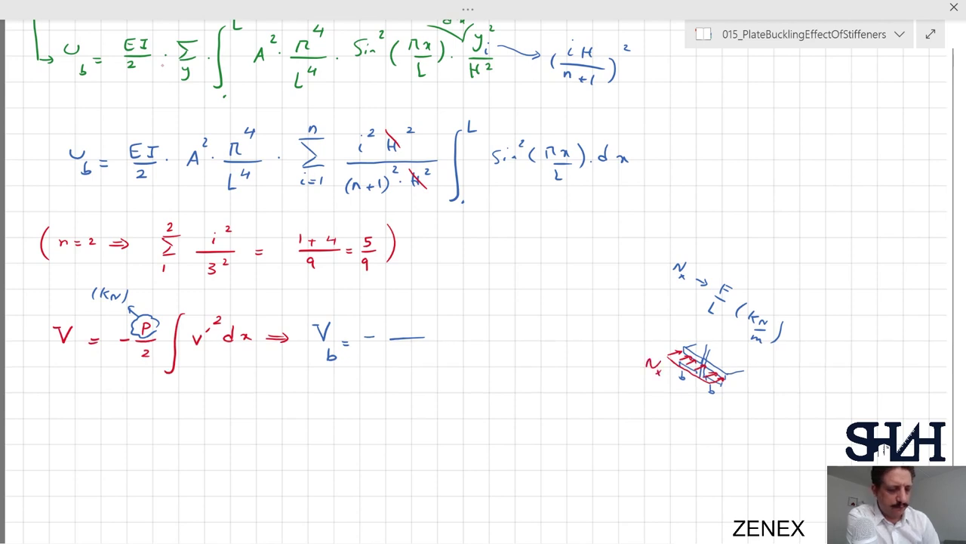
Step: Write F = N_x·2b below the plate strip sketch and remove the unfinished V_b expression after the arrow
{"action": "mouse_move", "coordinate": [630, 400]}
{"action": "left_mouse_down"}
{"action": "mouse_move", "coordinate": [629, 417]}
{"action": "mouse_move", "coordinate": [639, 400]}
{"action": "left_mouse_up"}
{"action": "mouse_move", "coordinate": [641, 413]}
{"action": "left_mouse_down"}
{"action": "mouse_move", "coordinate": [669, 412]}
{"action": "mouse_move", "coordinate": [679, 431]}
{"action": "mouse_move", "coordinate": [704, 424]}
{"action": "left_mouse_up"}
{"action": "left_click", "coordinate": [686, 419]}
{"action": "left_click_drag", "start_coordinate": [712, 413], "coordinate": [714, 426]}
{"action": "key", "text": "ctrl+z"}
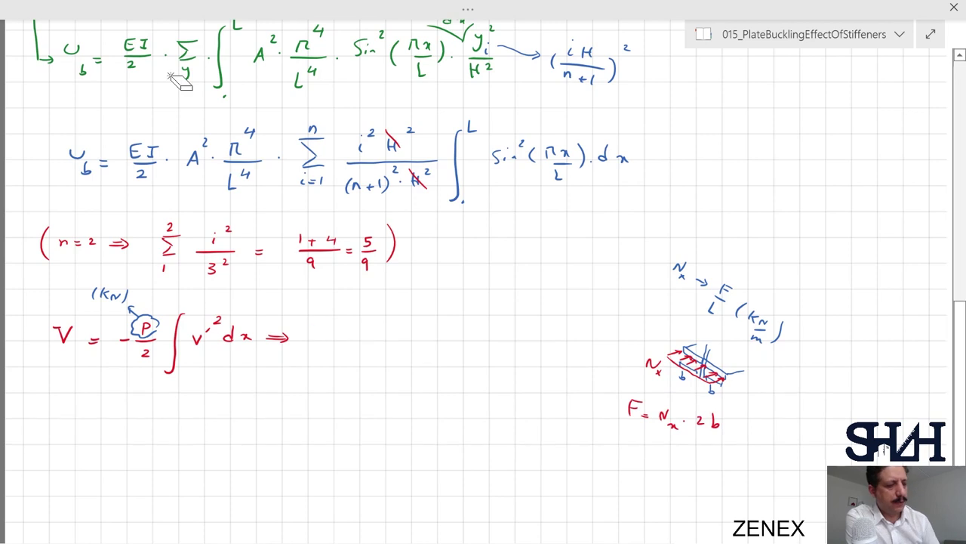
Step: Write V_b = −(N_x·2b)/2 in blue on a new line below the V equation
{"action": "left_click", "coordinate": [465, 11]}
{"action": "left_click", "coordinate": [198, 68]}
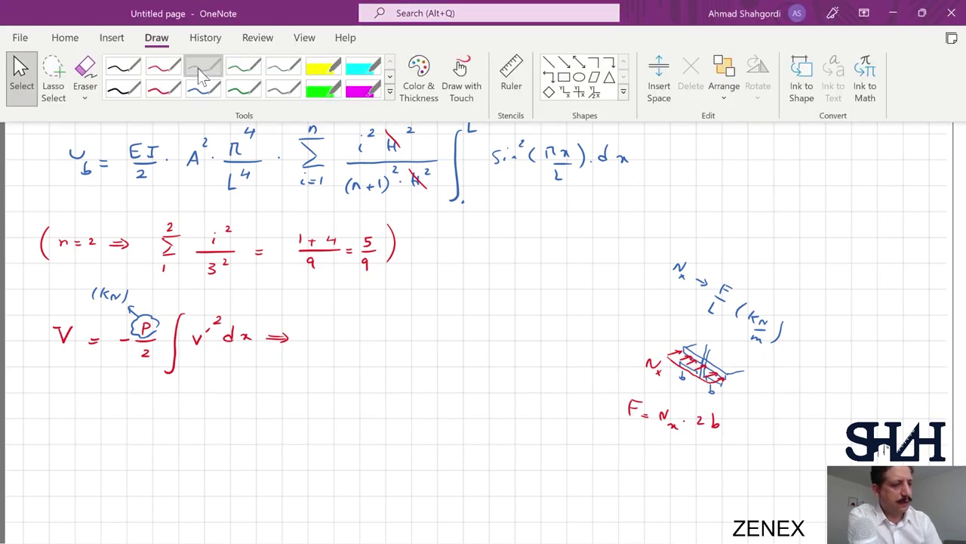
{"action": "scroll", "coordinate": [484, 302], "scroll_direction": "down", "scroll_amount": 2}
{"action": "left_click_drag", "start_coordinate": [52, 323], "coordinate": [74, 322]}
{"action": "mouse_move", "coordinate": [76, 345]}
{"action": "left_mouse_down"}
{"action": "mouse_move", "coordinate": [75, 355]}
{"action": "mouse_move", "coordinate": [92, 336]}
{"action": "left_mouse_up"}
{"action": "mouse_move", "coordinate": [85, 341]}
{"action": "left_mouse_down"}
{"action": "mouse_move", "coordinate": [149, 326]}
{"action": "mouse_move", "coordinate": [199, 341]}
{"action": "mouse_move", "coordinate": [167, 358]}
{"action": "left_mouse_up"}
{"action": "left_click", "coordinate": [170, 322]}
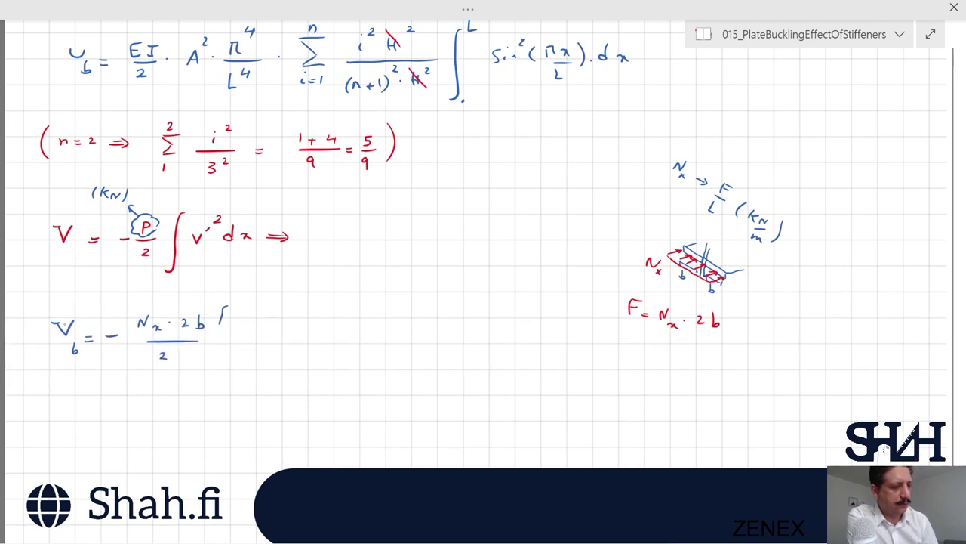
Step: Complete the V_b equation with the integral over A of w_x² dA
{"action": "left_click_drag", "start_coordinate": [223, 314], "coordinate": [212, 370]}
{"action": "mouse_move", "coordinate": [236, 334]}
{"action": "left_mouse_down"}
{"action": "mouse_move", "coordinate": [252, 335]}
{"action": "mouse_move", "coordinate": [261, 352]}
{"action": "mouse_move", "coordinate": [267, 327]}
{"action": "left_mouse_up"}
{"action": "left_click_drag", "start_coordinate": [207, 386], "coordinate": [215, 378]}
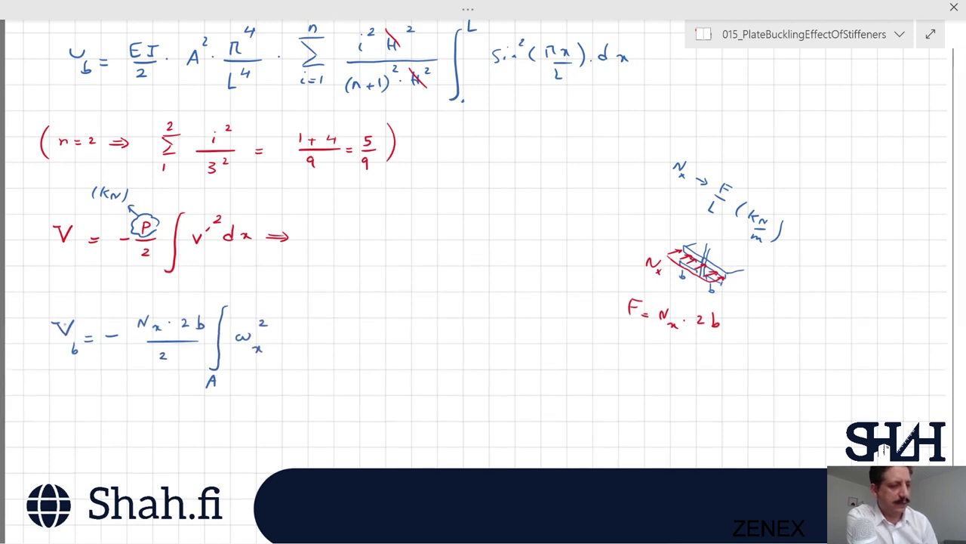
{"action": "left_click_drag", "start_coordinate": [293, 336], "coordinate": [288, 345]}
{"action": "left_click_drag", "start_coordinate": [297, 347], "coordinate": [309, 346]}
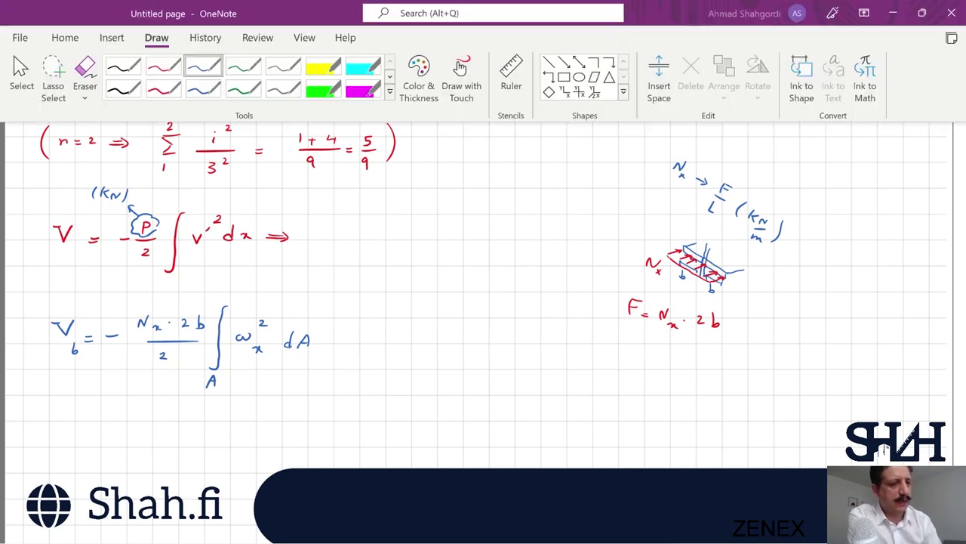
Step: Correct the V_b integral in red: replace dA with dx, set limits 0 to L, and add a summation sign
{"action": "left_click_drag", "start_coordinate": [283, 332], "coordinate": [312, 370]}
{"action": "left_click_drag", "start_coordinate": [331, 380], "coordinate": [334, 385]}
{"action": "left_click_drag", "start_coordinate": [339, 380], "coordinate": [348, 387]}
{"action": "left_click_drag", "start_coordinate": [347, 381], "coordinate": [338, 388]}
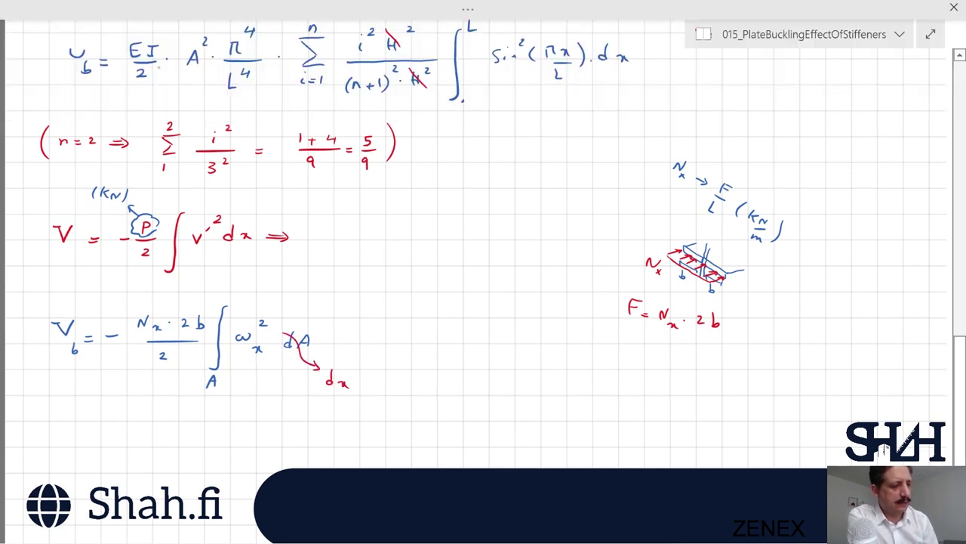
{"action": "left_click_drag", "start_coordinate": [201, 373], "coordinate": [225, 392]}
{"action": "mouse_move", "coordinate": [226, 388]}
{"action": "left_mouse_down"}
{"action": "mouse_move", "coordinate": [219, 394]}
{"action": "mouse_move", "coordinate": [225, 376]}
{"action": "left_mouse_up"}
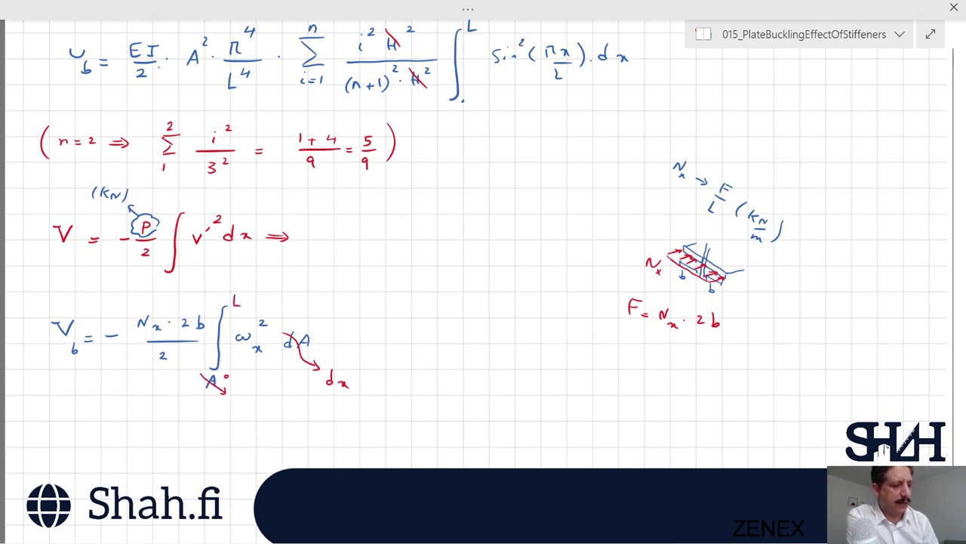
{"action": "left_click_drag", "start_coordinate": [216, 286], "coordinate": [213, 306]}
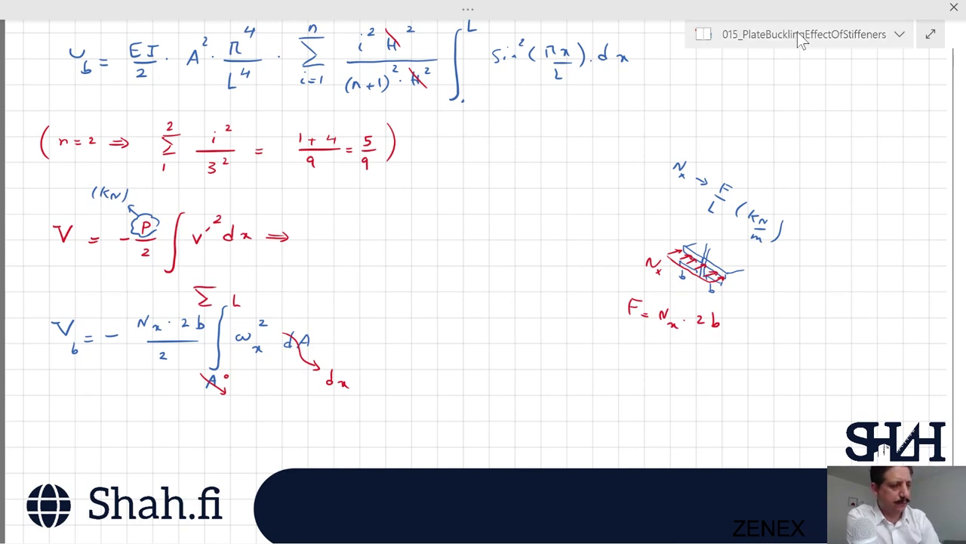
Step: Copy the corrected V_b equation onto the next untitled page of the section
{"action": "left_click", "coordinate": [468, 9]}
{"action": "left_click", "coordinate": [56, 68]}
{"action": "mouse_move", "coordinate": [378, 400]}
{"action": "left_mouse_down"}
{"action": "mouse_move", "coordinate": [383, 393]}
{"action": "mouse_move", "coordinate": [216, 270]}
{"action": "mouse_move", "coordinate": [378, 398]}
{"action": "mouse_move", "coordinate": [383, 392]}
{"action": "left_mouse_up"}
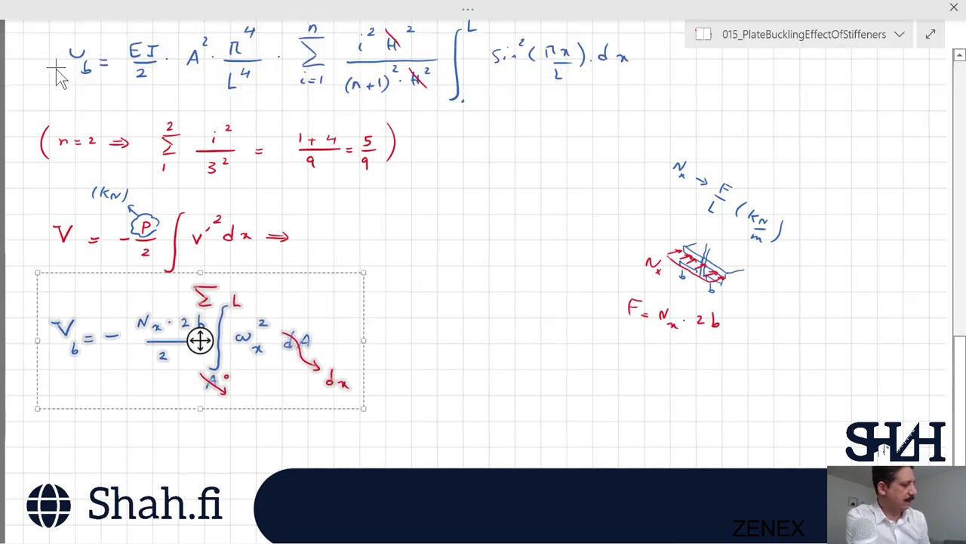
{"action": "left_click", "coordinate": [802, 34]}
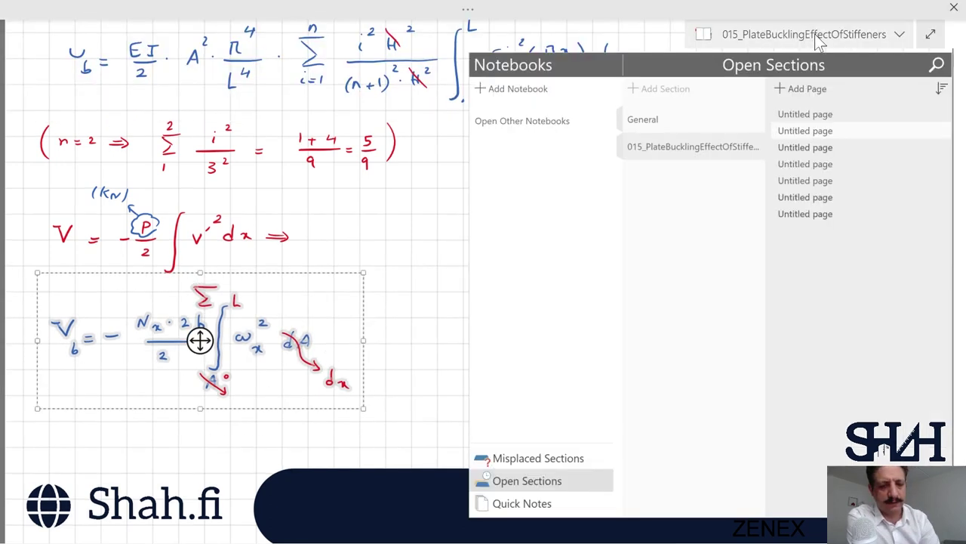
{"action": "left_click", "coordinate": [792, 148]}
{"action": "key", "text": "ctrl+v"}
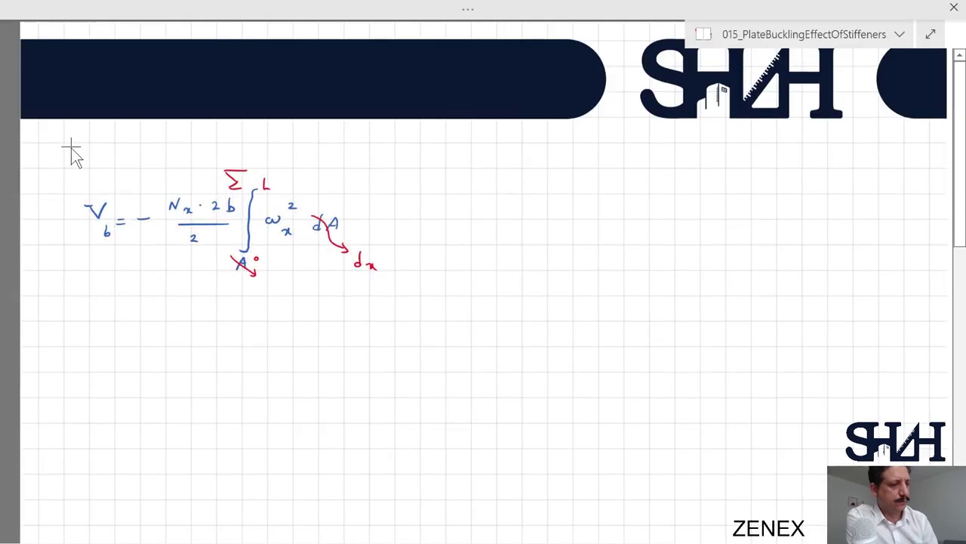
Step: Write w = A sin(πx/L)·y/H and its derivative w_x = A·π/L·cos(πx/L)·y/H in red beside the V_b equation
{"action": "mouse_move", "coordinate": [468, 202]}
{"action": "left_mouse_down"}
{"action": "mouse_move", "coordinate": [522, 212]}
{"action": "mouse_move", "coordinate": [546, 190]}
{"action": "mouse_move", "coordinate": [555, 210]}
{"action": "mouse_move", "coordinate": [596, 198]}
{"action": "mouse_move", "coordinate": [639, 216]}
{"action": "mouse_move", "coordinate": [669, 201]}
{"action": "mouse_move", "coordinate": [661, 228]}
{"action": "mouse_move", "coordinate": [671, 227]}
{"action": "left_mouse_up"}
{"action": "mouse_move", "coordinate": [477, 265]}
{"action": "left_mouse_down"}
{"action": "mouse_move", "coordinate": [497, 281]}
{"action": "mouse_move", "coordinate": [569, 274]}
{"action": "left_mouse_up"}
{"action": "mouse_move", "coordinate": [559, 282]}
{"action": "left_mouse_down"}
{"action": "mouse_move", "coordinate": [559, 296]}
{"action": "mouse_move", "coordinate": [571, 296]}
{"action": "left_mouse_up"}
{"action": "left_click", "coordinate": [592, 276]}
{"action": "left_click_drag", "start_coordinate": [619, 270], "coordinate": [618, 271]}
{"action": "mouse_move", "coordinate": [631, 268]}
{"action": "left_mouse_down"}
{"action": "mouse_move", "coordinate": [626, 278]}
{"action": "mouse_move", "coordinate": [647, 281]}
{"action": "mouse_move", "coordinate": [684, 271]}
{"action": "left_mouse_up"}
{"action": "mouse_move", "coordinate": [669, 275]}
{"action": "left_mouse_down"}
{"action": "mouse_move", "coordinate": [689, 276]}
{"action": "mouse_move", "coordinate": [675, 296]}
{"action": "left_mouse_up"}
{"action": "left_click", "coordinate": [710, 277]}
{"action": "mouse_move", "coordinate": [696, 258]}
{"action": "left_mouse_down"}
{"action": "mouse_move", "coordinate": [697, 281]}
{"action": "mouse_move", "coordinate": [726, 270]}
{"action": "left_mouse_up"}
{"action": "mouse_move", "coordinate": [719, 275]}
{"action": "left_mouse_down"}
{"action": "mouse_move", "coordinate": [741, 275]}
{"action": "mouse_move", "coordinate": [723, 297]}
{"action": "left_mouse_up"}
{"action": "left_click_drag", "start_coordinate": [722, 290], "coordinate": [733, 288]}
{"action": "left_click_drag", "start_coordinate": [731, 281], "coordinate": [732, 296]}
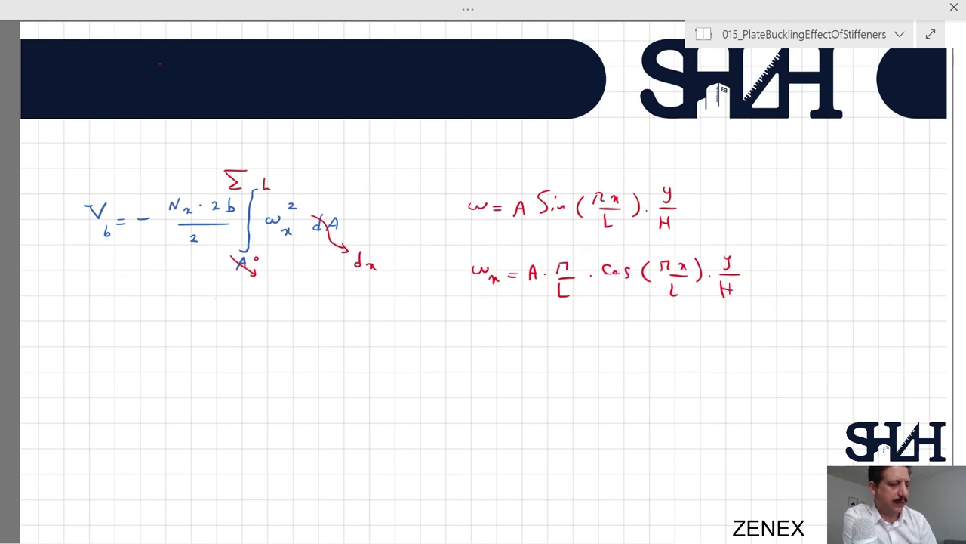
Step: Start the expanded V_b equation below with −(N_x·2b)/2 and a summation from i=1 to n in green
{"action": "mouse_move", "coordinate": [82, 366]}
{"action": "left_mouse_down"}
{"action": "mouse_move", "coordinate": [82, 376]}
{"action": "mouse_move", "coordinate": [121, 359]}
{"action": "left_mouse_up"}
{"action": "mouse_move", "coordinate": [118, 376]}
{"action": "left_mouse_down"}
{"action": "mouse_move", "coordinate": [123, 388]}
{"action": "mouse_move", "coordinate": [119, 363]}
{"action": "left_mouse_up"}
{"action": "left_click_drag", "start_coordinate": [137, 371], "coordinate": [144, 372]}
{"action": "mouse_move", "coordinate": [137, 377]}
{"action": "left_mouse_down"}
{"action": "mouse_move", "coordinate": [172, 373]}
{"action": "mouse_move", "coordinate": [200, 355]}
{"action": "mouse_move", "coordinate": [253, 371]}
{"action": "mouse_move", "coordinate": [218, 388]}
{"action": "left_mouse_up"}
{"action": "left_click", "coordinate": [466, 10]}
{"action": "left_click", "coordinate": [243, 59]}
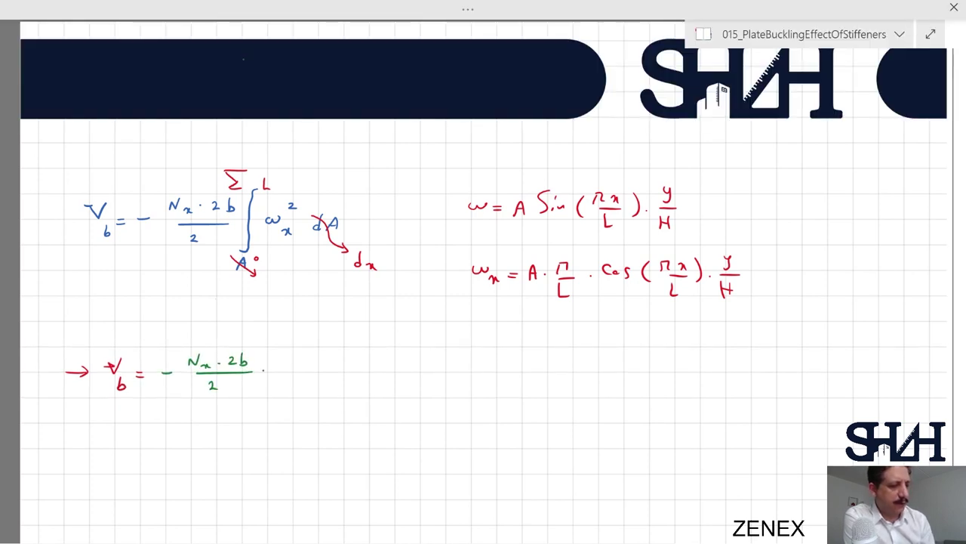
{"action": "left_click", "coordinate": [263, 370]}
{"action": "mouse_move", "coordinate": [279, 366]}
{"action": "left_mouse_down"}
{"action": "mouse_move", "coordinate": [297, 353]}
{"action": "mouse_move", "coordinate": [297, 375]}
{"action": "mouse_move", "coordinate": [276, 391]}
{"action": "mouse_move", "coordinate": [287, 387]}
{"action": "left_mouse_up"}
{"action": "left_click_drag", "start_coordinate": [279, 390], "coordinate": [287, 390]}
{"action": "left_click_drag", "start_coordinate": [293, 385], "coordinate": [292, 392]}
{"action": "left_click_drag", "start_coordinate": [278, 347], "coordinate": [286, 350]}
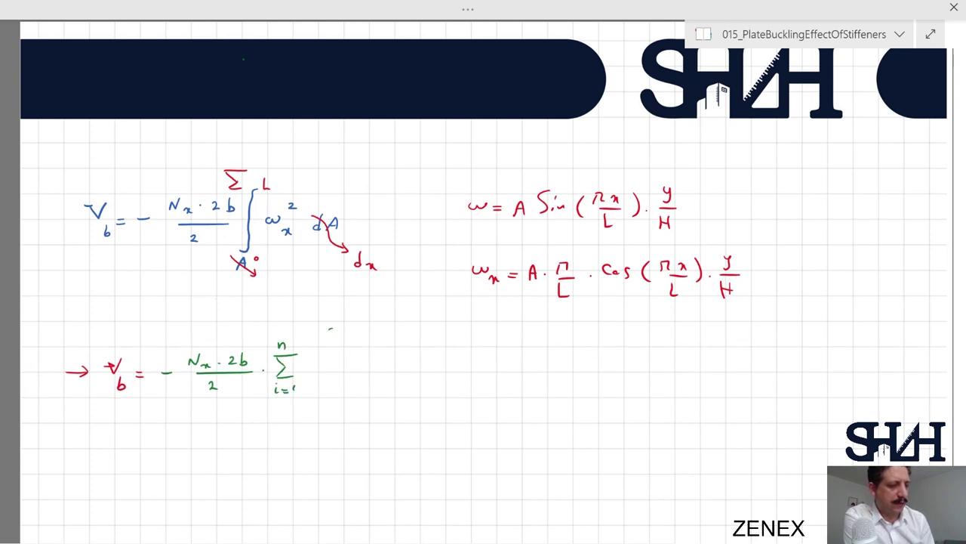
Step: Add the integral from 0 to L of A²·π²/L²·cos²(πx/L to the expanded V_b equation
{"action": "left_click_drag", "start_coordinate": [330, 329], "coordinate": [321, 410]}
{"action": "left_click_drag", "start_coordinate": [338, 309], "coordinate": [344, 323]}
{"action": "left_click", "coordinate": [322, 419]}
{"action": "mouse_move", "coordinate": [350, 375]}
{"action": "left_mouse_down"}
{"action": "mouse_move", "coordinate": [369, 356]}
{"action": "mouse_move", "coordinate": [403, 355]}
{"action": "left_mouse_up"}
{"action": "left_click", "coordinate": [374, 368]}
{"action": "mouse_move", "coordinate": [393, 357]}
{"action": "left_mouse_down"}
{"action": "mouse_move", "coordinate": [391, 367]}
{"action": "mouse_move", "coordinate": [401, 367]}
{"action": "left_mouse_up"}
{"action": "left_click_drag", "start_coordinate": [406, 349], "coordinate": [413, 355]}
{"action": "mouse_move", "coordinate": [388, 387]}
{"action": "left_mouse_down"}
{"action": "mouse_move", "coordinate": [386, 401]}
{"action": "mouse_move", "coordinate": [393, 399]}
{"action": "left_mouse_up"}
{"action": "mouse_move", "coordinate": [399, 382]}
{"action": "left_mouse_down"}
{"action": "mouse_move", "coordinate": [409, 389]}
{"action": "mouse_move", "coordinate": [450, 367]}
{"action": "left_mouse_up"}
{"action": "left_click", "coordinate": [428, 370]}
{"action": "left_click_drag", "start_coordinate": [463, 364], "coordinate": [457, 373]}
{"action": "mouse_move", "coordinate": [468, 350]}
{"action": "left_mouse_down"}
{"action": "mouse_move", "coordinate": [487, 380]}
{"action": "mouse_move", "coordinate": [507, 360]}
{"action": "left_mouse_up"}
{"action": "left_click_drag", "start_coordinate": [498, 361], "coordinate": [496, 371]}
{"action": "mouse_move", "coordinate": [504, 362]}
{"action": "left_mouse_down"}
{"action": "mouse_move", "coordinate": [505, 372]}
{"action": "mouse_move", "coordinate": [520, 370]}
{"action": "left_mouse_up"}
{"action": "left_click_drag", "start_coordinate": [520, 361], "coordinate": [514, 371]}
{"action": "mouse_move", "coordinate": [505, 374]}
{"action": "left_mouse_down"}
{"action": "mouse_move", "coordinate": [523, 372]}
{"action": "mouse_move", "coordinate": [518, 392]}
{"action": "left_mouse_up"}
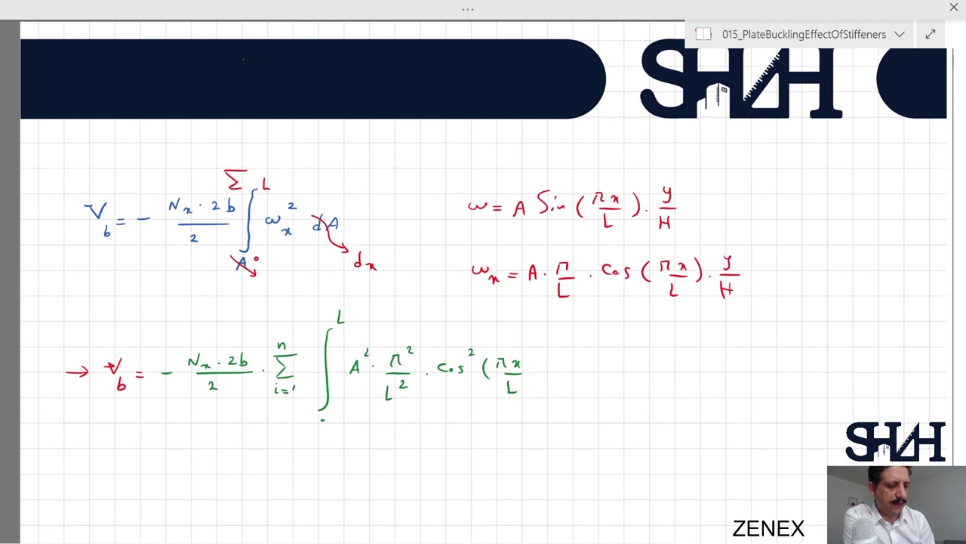
Step: Close the cosine term and finish the expanded V_b integrand with y²/H²·dx
{"action": "left_click_drag", "start_coordinate": [528, 359], "coordinate": [529, 377]}
{"action": "left_click", "coordinate": [541, 371]}
{"action": "mouse_move", "coordinate": [581, 347]}
{"action": "left_mouse_down"}
{"action": "mouse_move", "coordinate": [589, 352]}
{"action": "mouse_move", "coordinate": [569, 392]}
{"action": "mouse_move", "coordinate": [577, 386]}
{"action": "left_mouse_up"}
{"action": "mouse_move", "coordinate": [577, 380]}
{"action": "left_mouse_down"}
{"action": "mouse_move", "coordinate": [578, 392]}
{"action": "mouse_move", "coordinate": [586, 376]}
{"action": "left_mouse_up"}
{"action": "left_click", "coordinate": [600, 374]}
{"action": "left_click_drag", "start_coordinate": [587, 380], "coordinate": [622, 370]}
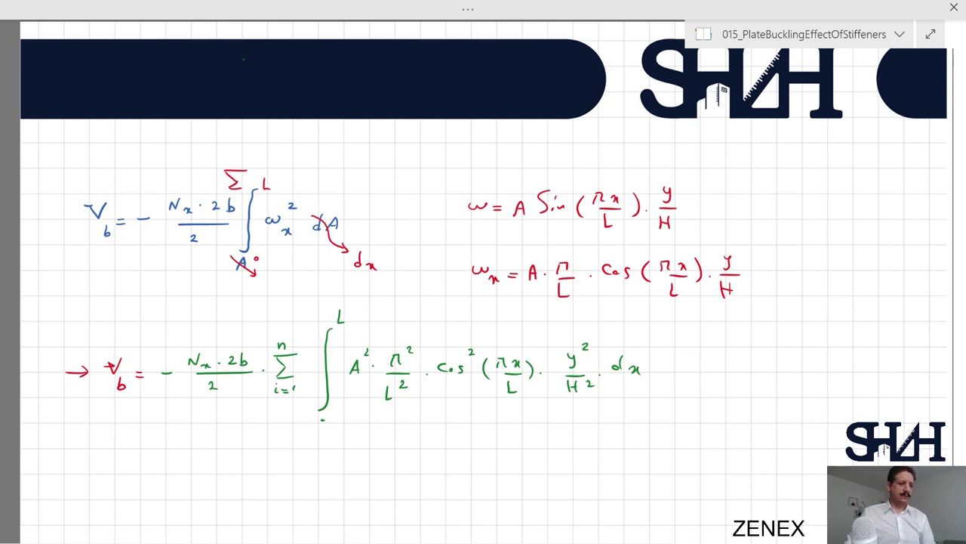
Step: Capture the original V_b equation as an image and paste it below the U_b definition in Mathcad
{"action": "key", "text": "Print"}
{"action": "left_click_drag", "start_coordinate": [66, 149], "coordinate": [150, 200]}
{"action": "left_click_drag", "start_coordinate": [166, 233], "coordinate": [448, 332]}
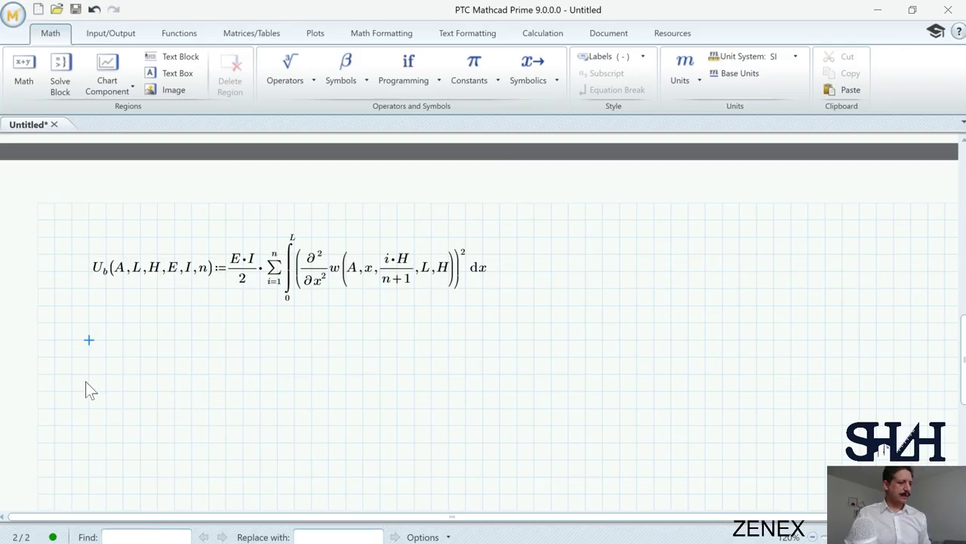
{"action": "left_click", "coordinate": [89, 402]}
{"action": "key", "text": "ctrl+v"}
Step: Start defining the function V_b below U_b with the arguments N_x, A, L and H
{"action": "left_click", "coordinate": [109, 345]}
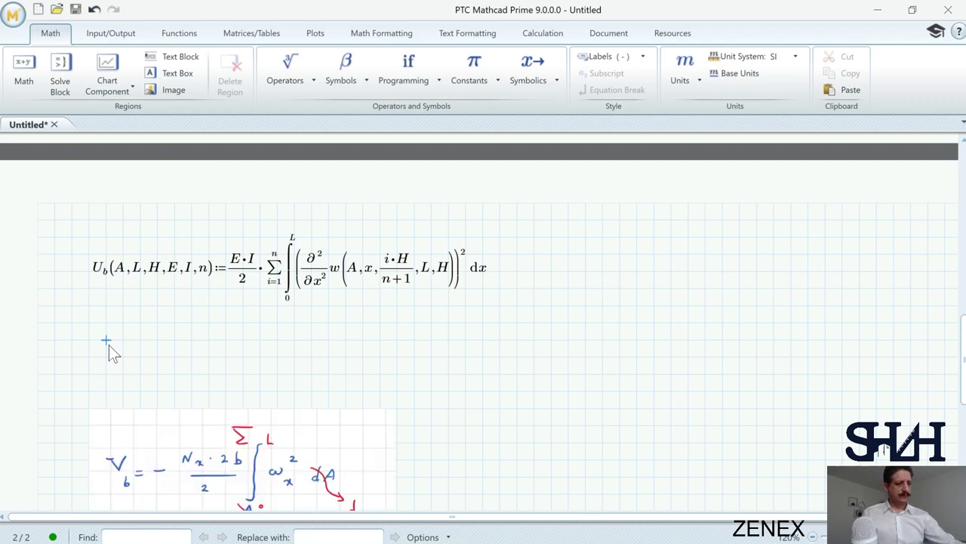
{"action": "type", "text": "V.b"}
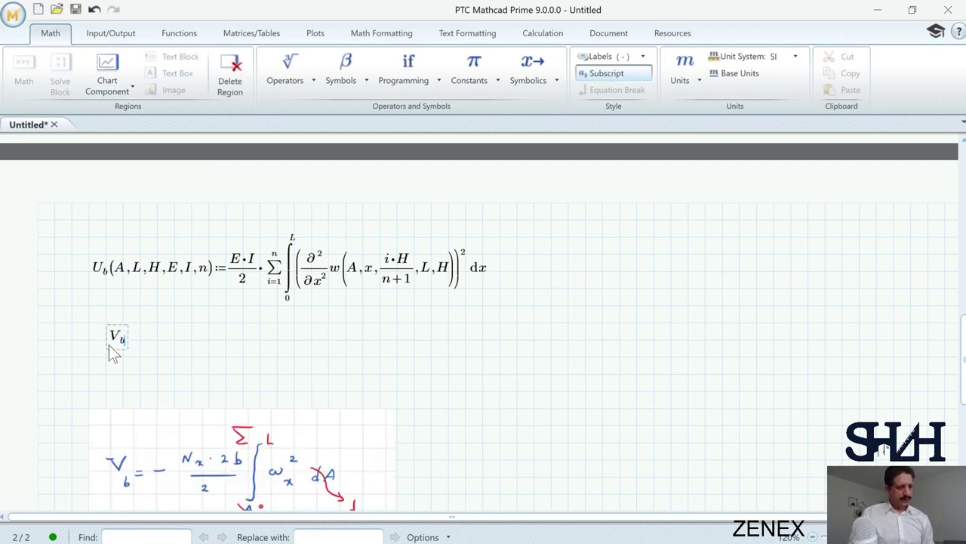
{"action": "type", "text": "("}
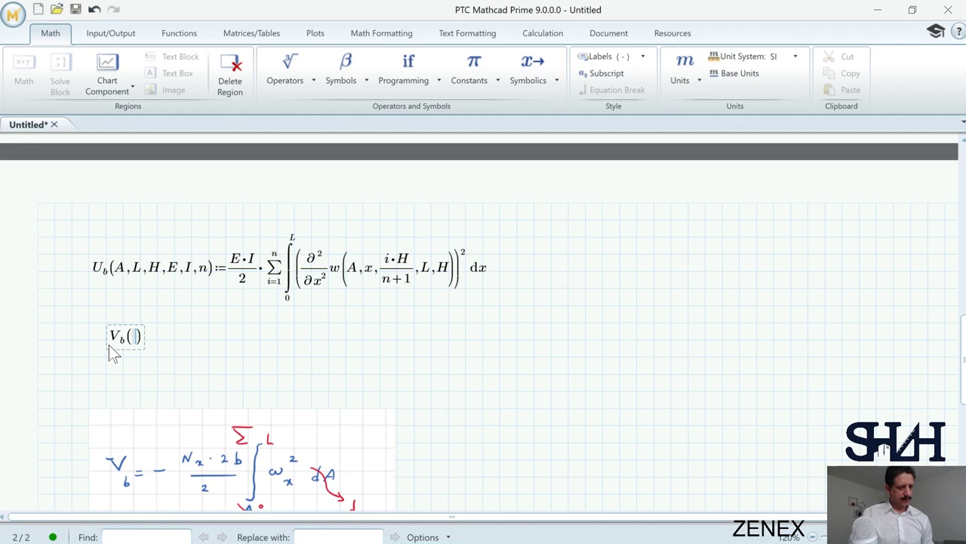
{"action": "scroll", "coordinate": [109, 346], "scroll_direction": "up", "scroll_amount": 6}
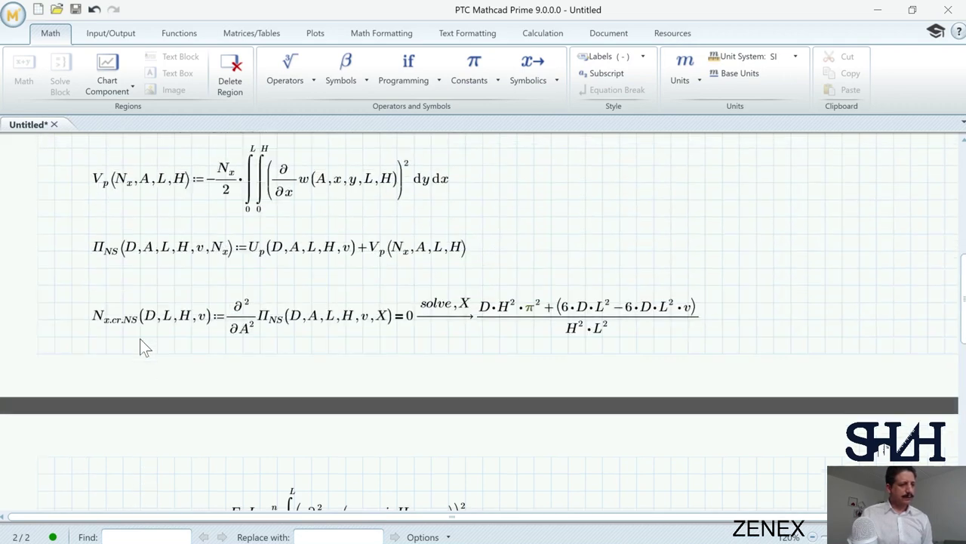
{"action": "scroll", "coordinate": [141, 340], "scroll_direction": "down", "scroll_amount": 6}
{"action": "type", "text": "N.x,A,L"}
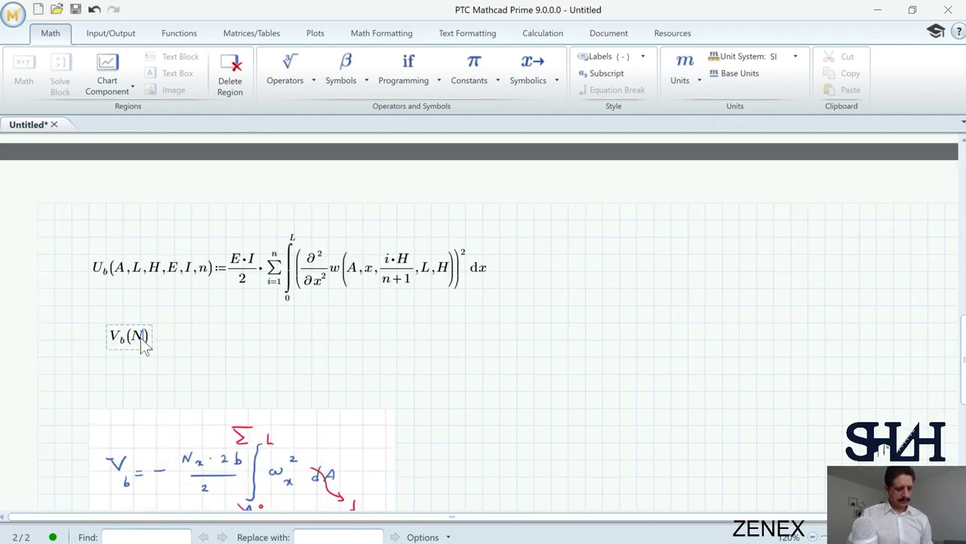
{"action": "type", "text": ",H"}
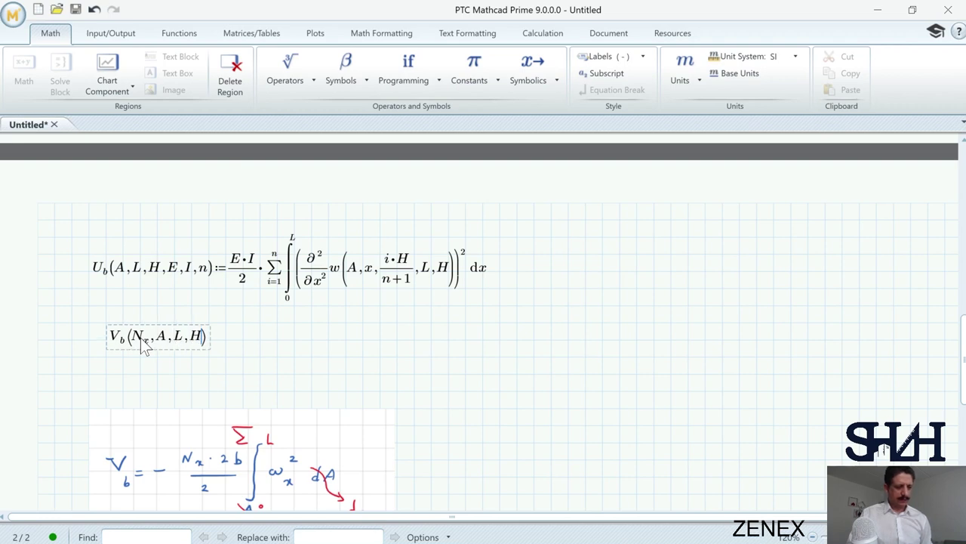
{"action": "type", "text": ":="}
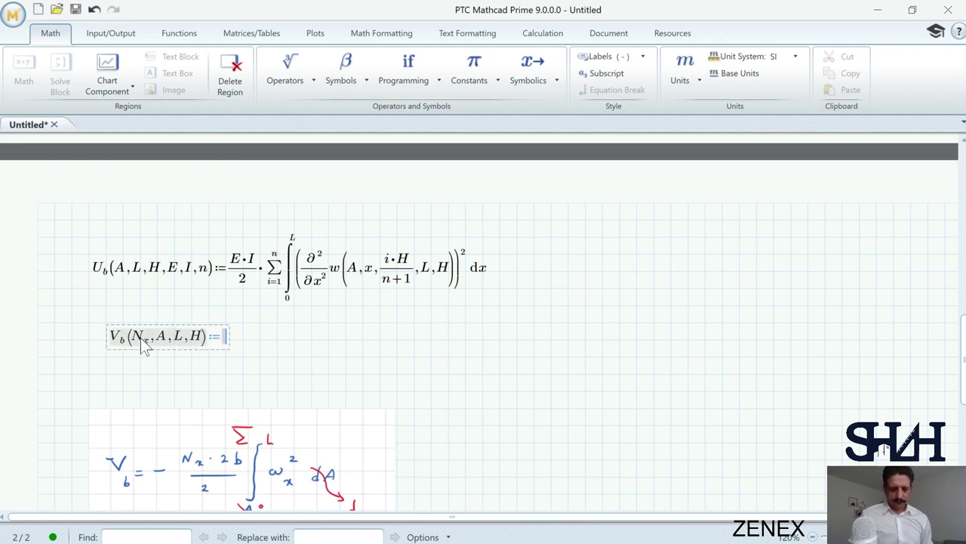
Step: Enter the factor −N_x·2·b over 2, followed by a multiplication, in the V_b definition
{"action": "type", "text": "-N"}
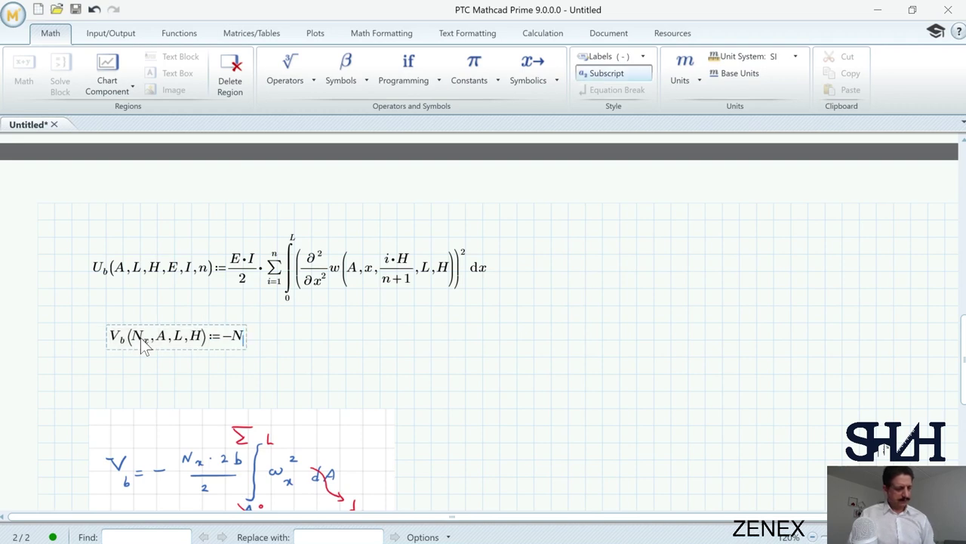
{"action": "type", "text": ".x*2*b"}
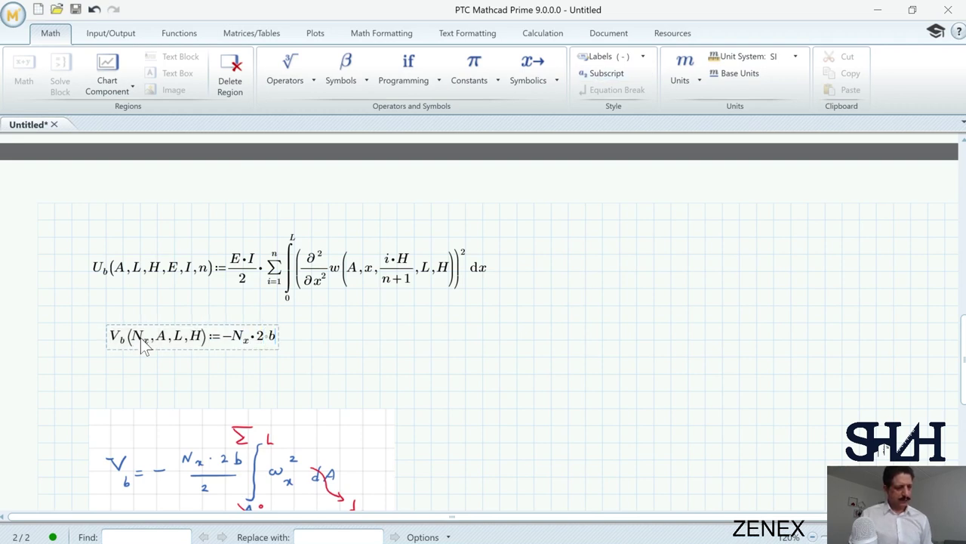
{"action": "key", "text": "space"}
{"action": "type", "text": "/"}
{"action": "type", "text": "2"}
{"action": "key", "text": "Right"}
{"action": "type", "text": "*"}
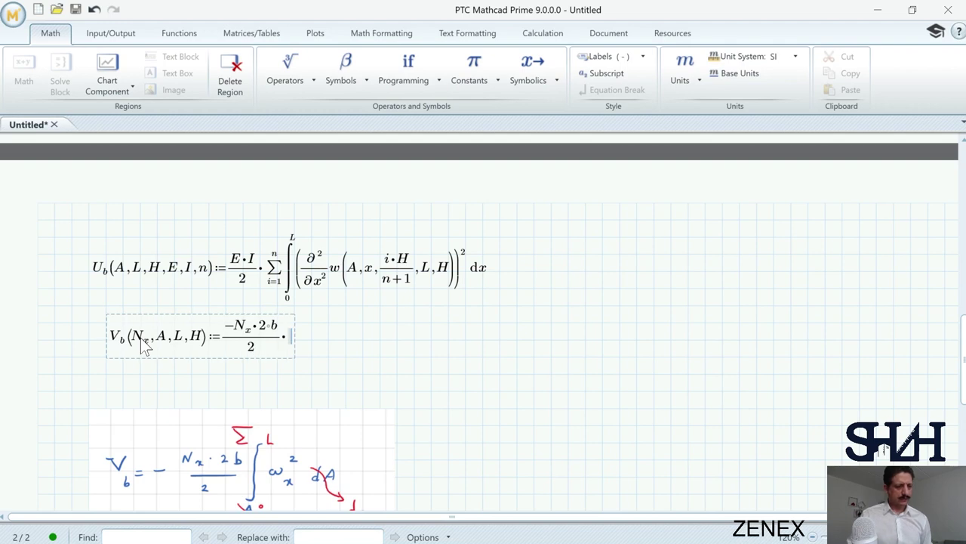
Step: Add a summation from i=1 to n to V_b with an integral from 0 to L inside it
{"action": "left_click", "coordinate": [297, 81]}
{"action": "left_click", "coordinate": [300, 350]}
{"action": "type", "text": "i"}
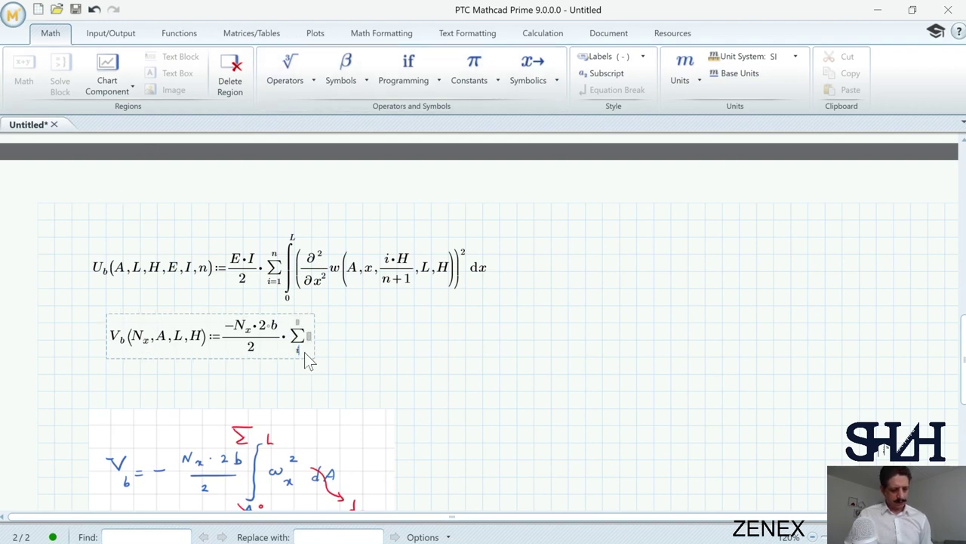
{"action": "type", "text": "=1"}
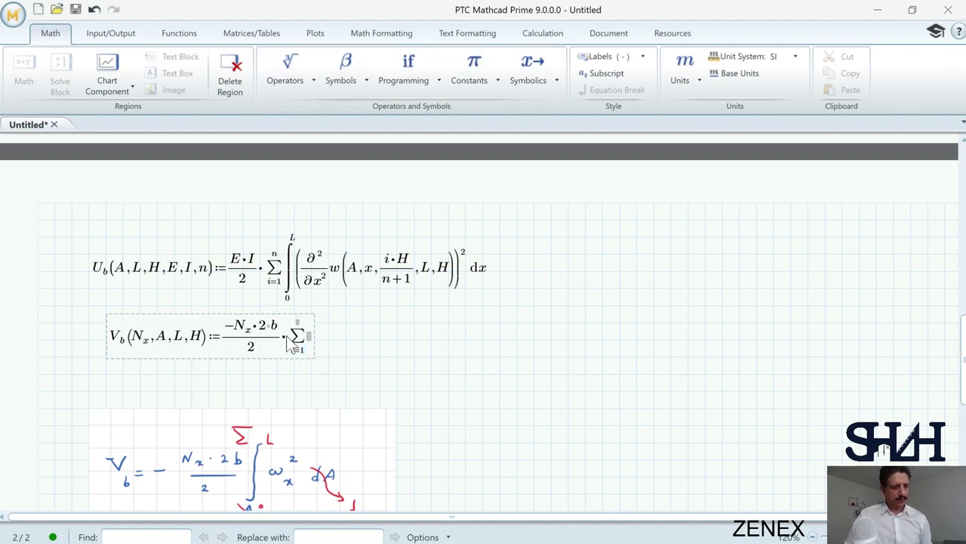
{"action": "left_click", "coordinate": [297, 322]}
{"action": "type", "text": "n"}
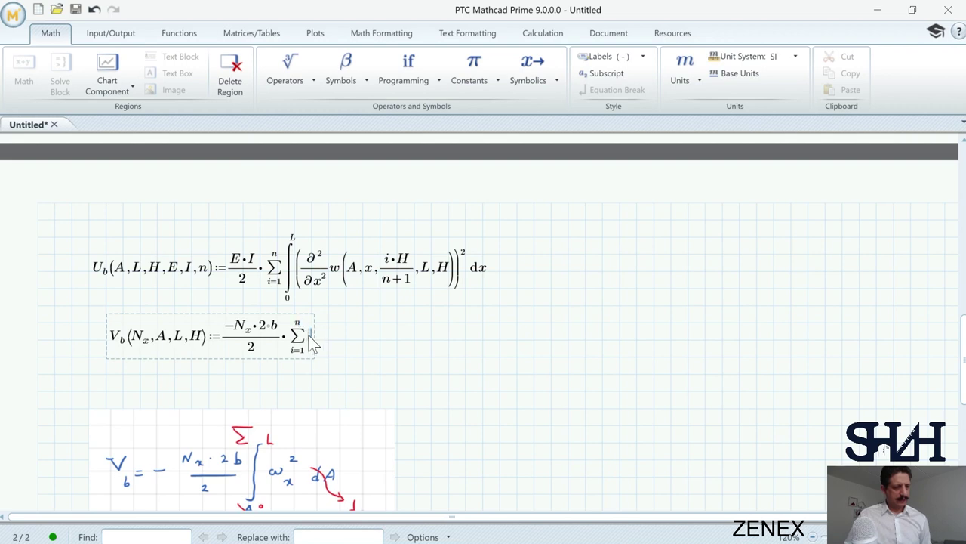
{"action": "left_click", "coordinate": [274, 85]}
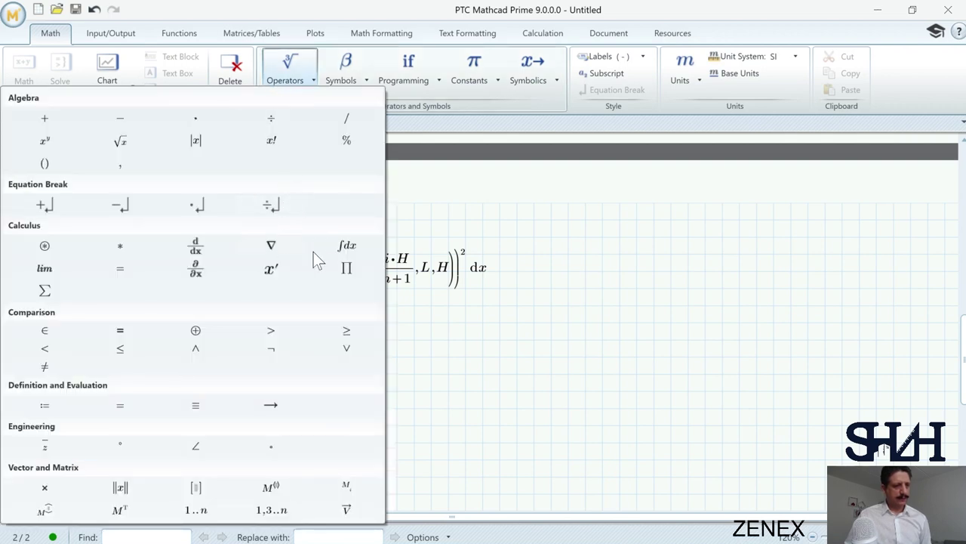
{"action": "left_click", "coordinate": [346, 245]}
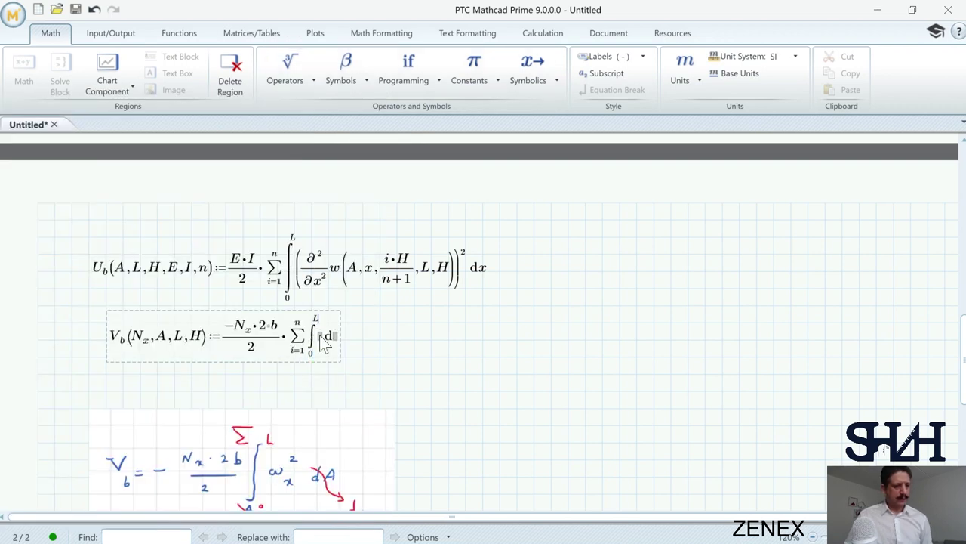
Step: Copy the squared derivative term from U_b into V_b's integrand, make it a first derivative and integrate over x
{"action": "left_click", "coordinate": [310, 278]}
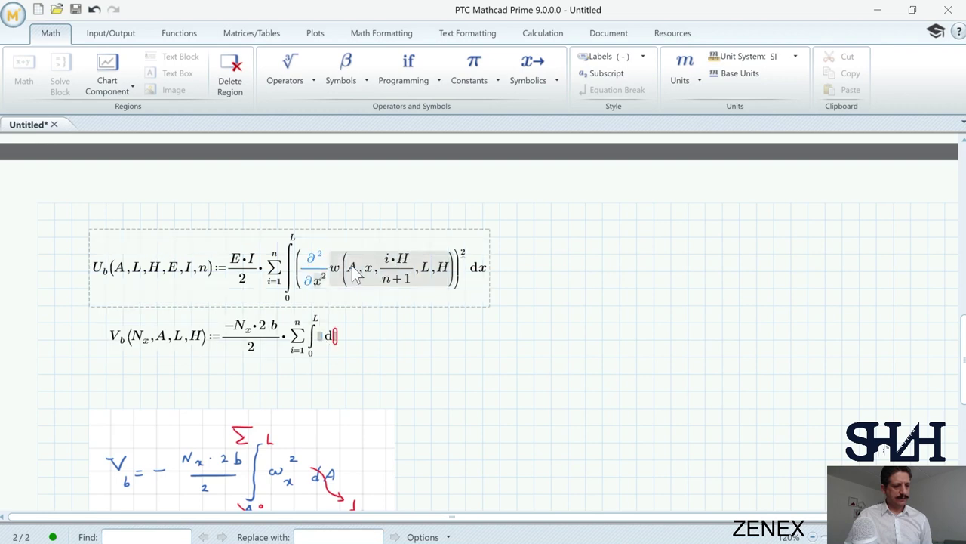
{"action": "left_click", "coordinate": [451, 280]}
{"action": "key", "text": "ctrl+c"}
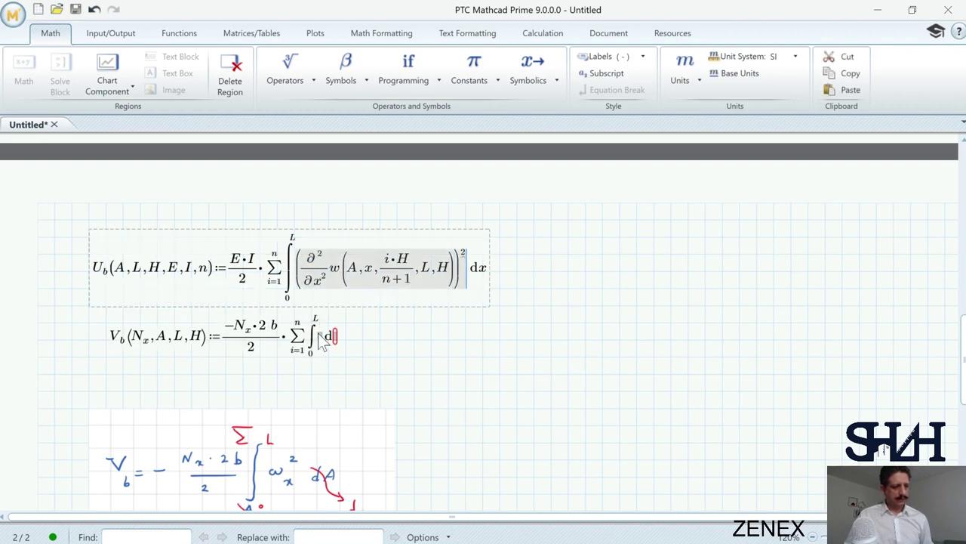
{"action": "key", "text": "ctrl+v"}
{"action": "type", "text": "x"}
{"action": "left_click", "coordinate": [550, 338]}
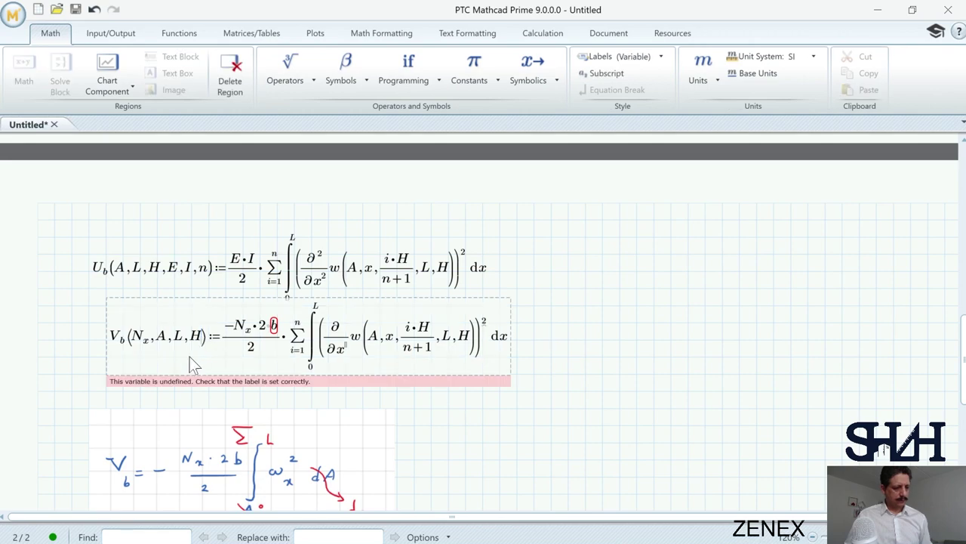
Step: Add b and n to V_b's arguments and remove the pasted equation image below it
{"action": "type", "text": ",b"}
{"action": "left_click", "coordinate": [480, 409]}
{"action": "scroll", "coordinate": [207, 295], "scroll_direction": "down", "scroll_amount": 1}
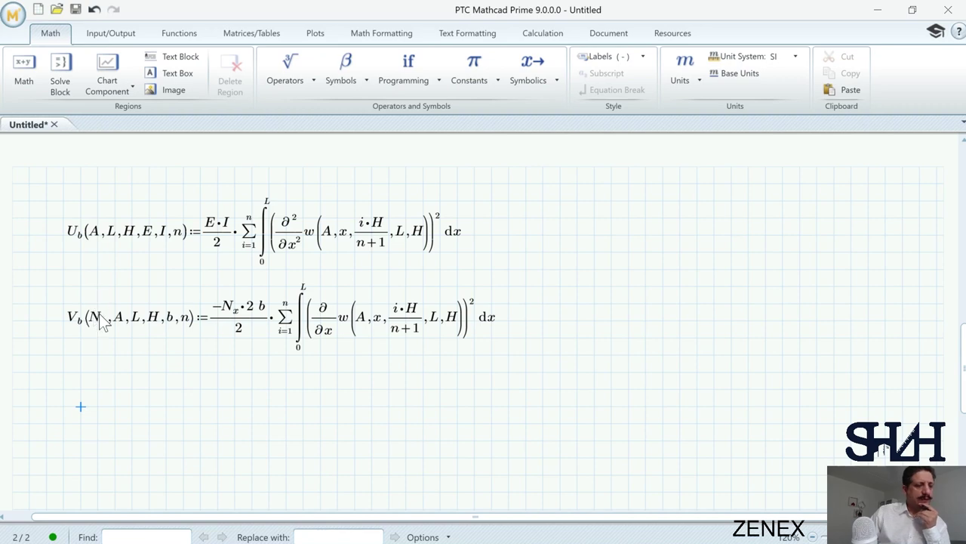
Step: Copy the Π_NS and N_x.cr.NS definitions below V_b and rename the copied energy function Π_WS
{"action": "scroll", "coordinate": [148, 343], "scroll_direction": "up", "scroll_amount": 9}
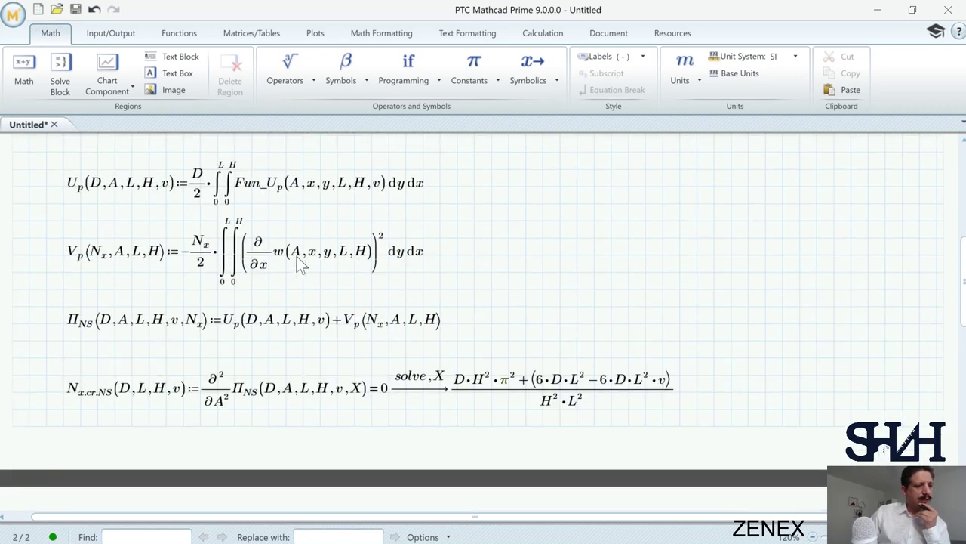
{"action": "left_click_drag", "start_coordinate": [630, 300], "coordinate": [374, 392]}
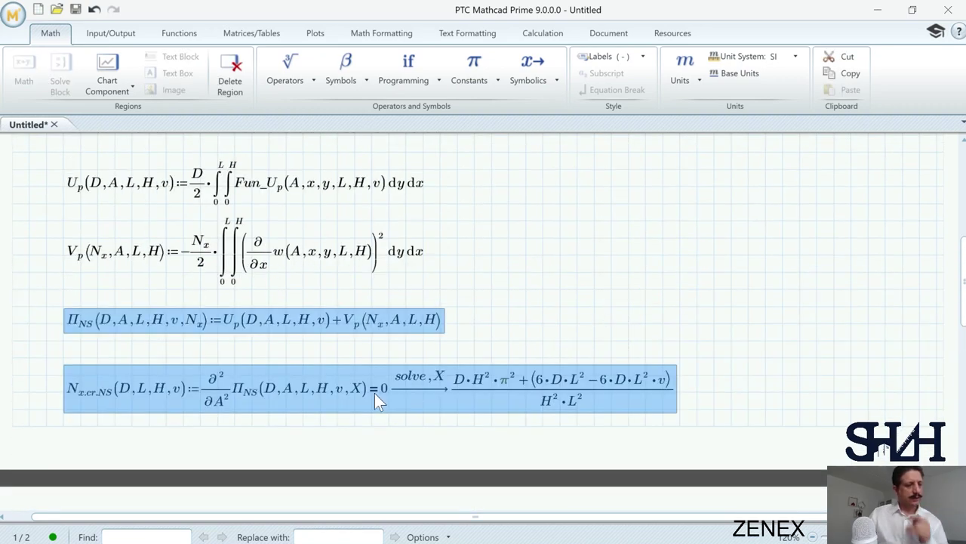
{"action": "scroll", "coordinate": [279, 384], "scroll_direction": "down", "scroll_amount": 9}
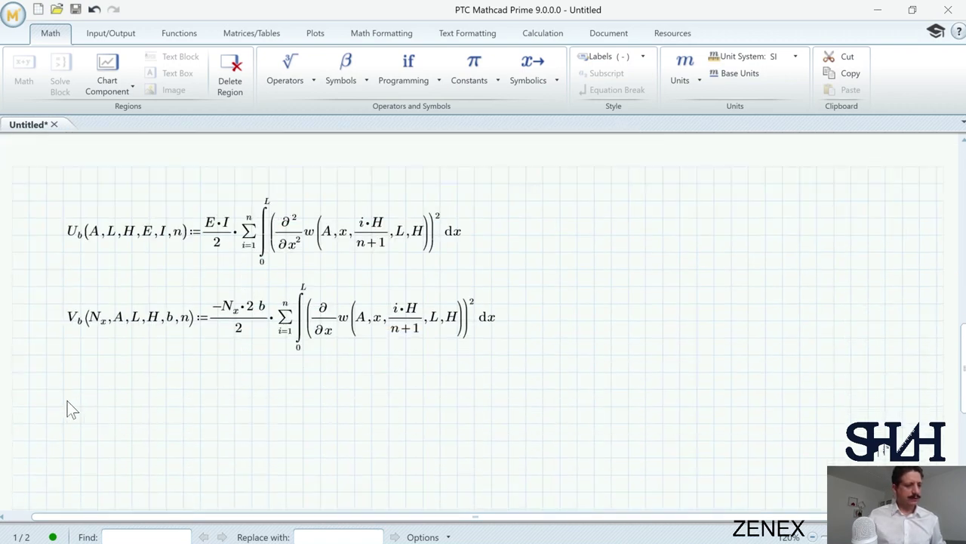
{"action": "key", "text": "ctrl+c"}
{"action": "left_click", "coordinate": [66, 406]}
{"action": "key", "text": "ctrl+v"}
{"action": "key", "text": "BackSpace"}
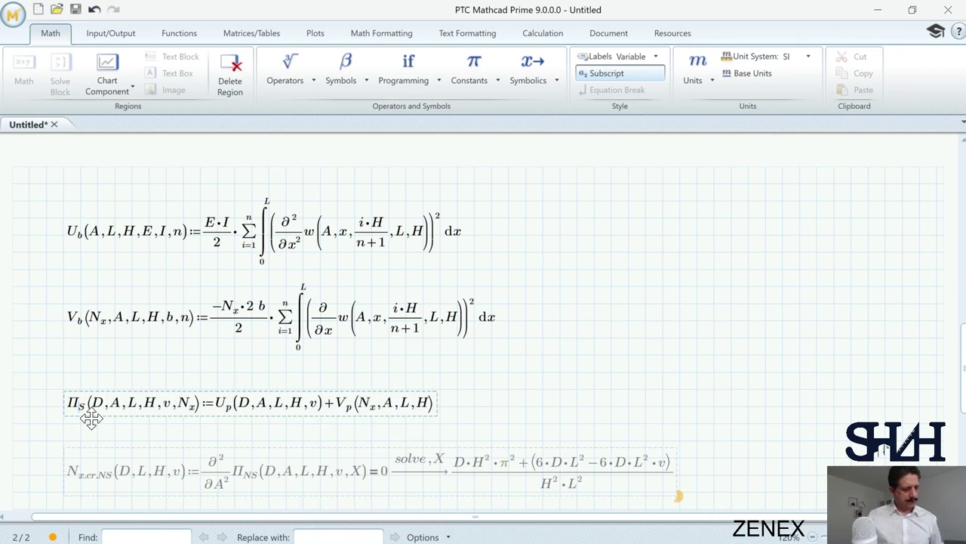
{"action": "type", "text": "W"}
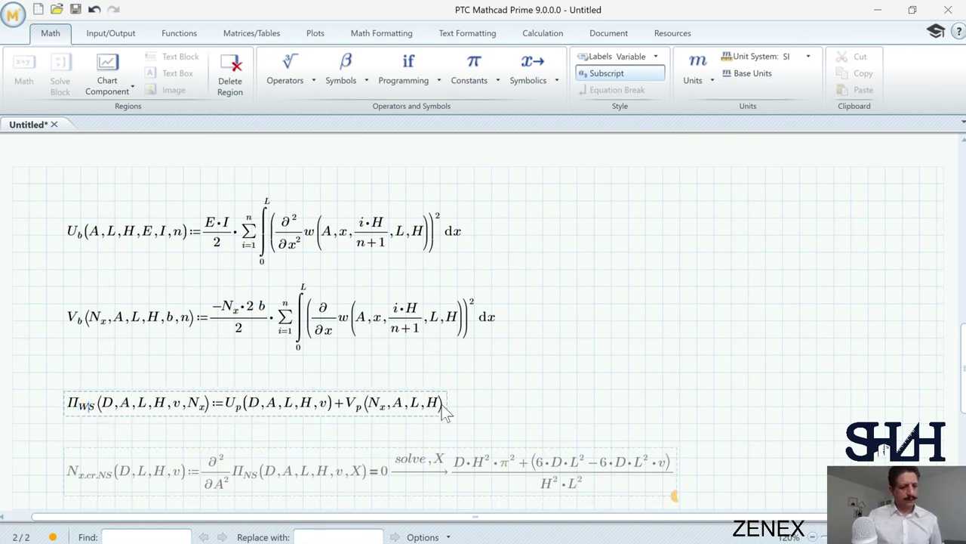
Step: Add the terms U_b(A,L,H,E,I,n) and V_b(N_x,A,L,H,b,n) to the Π_WS sum
{"action": "left_click", "coordinate": [444, 403]}
{"action": "type", "text": "+U"}
{"action": "key", "text": "ctrl+minus"}
{"action": "type", "text": "b("}
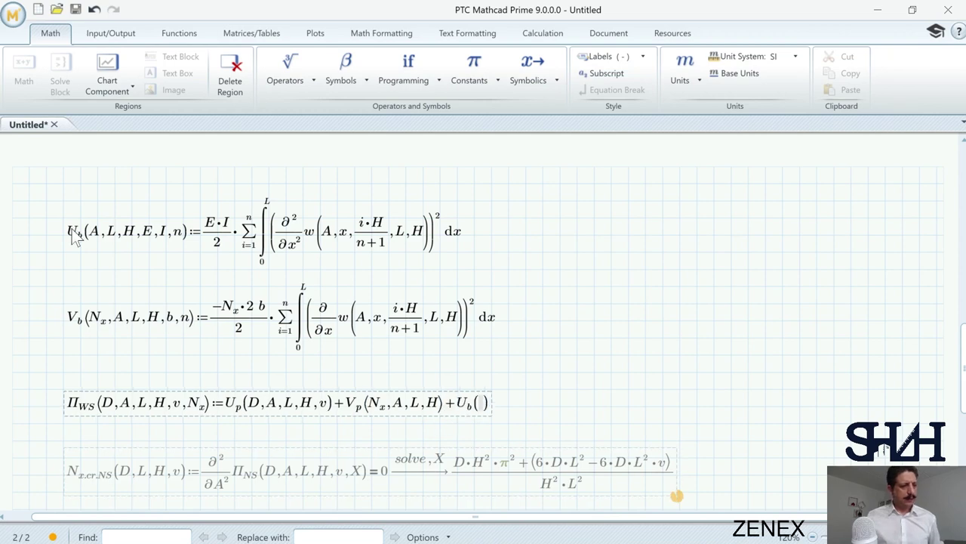
{"action": "left_click_drag", "start_coordinate": [72, 233], "coordinate": [130, 236]}
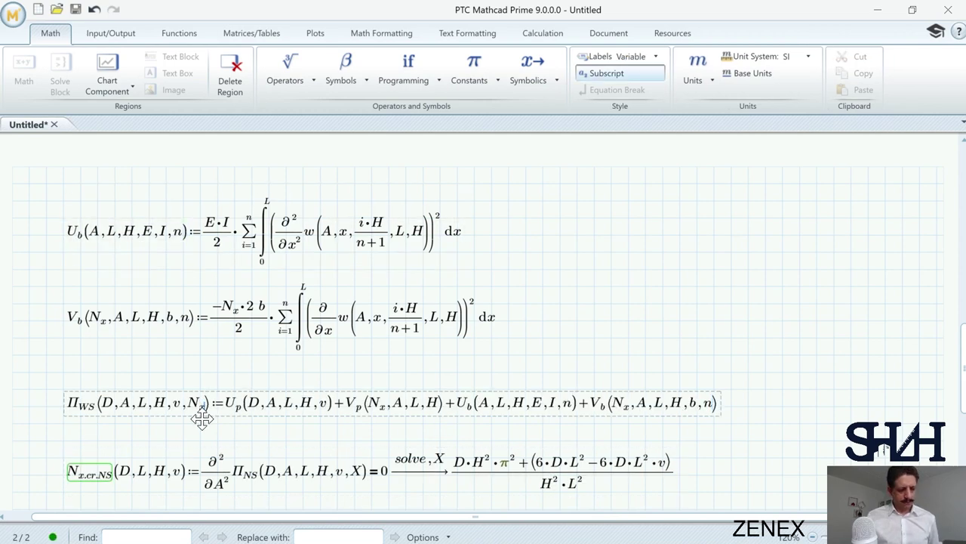
Step: Extend Π_WS's argument list with E, I, b and n after N_x
{"action": "left_click", "coordinate": [202, 420]}
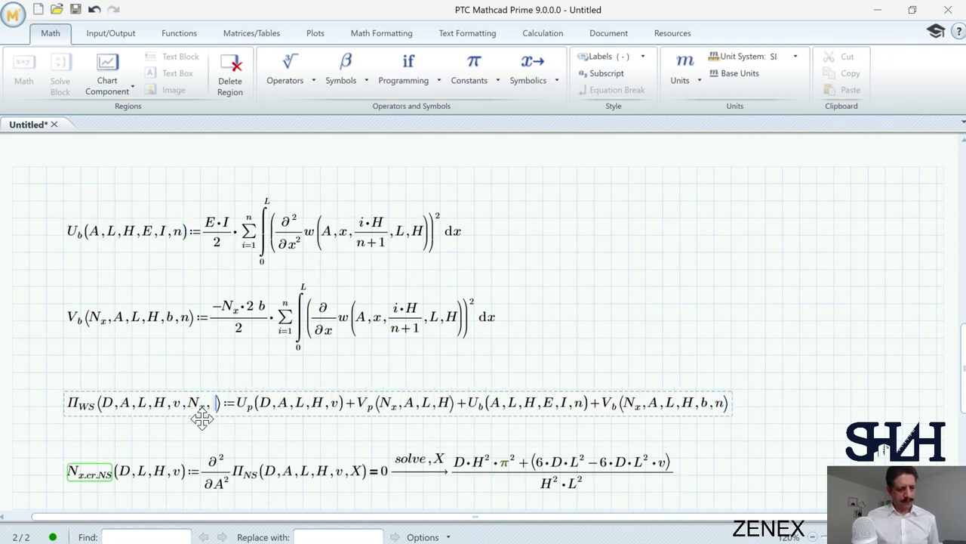
{"action": "type", "text": ",E,"}
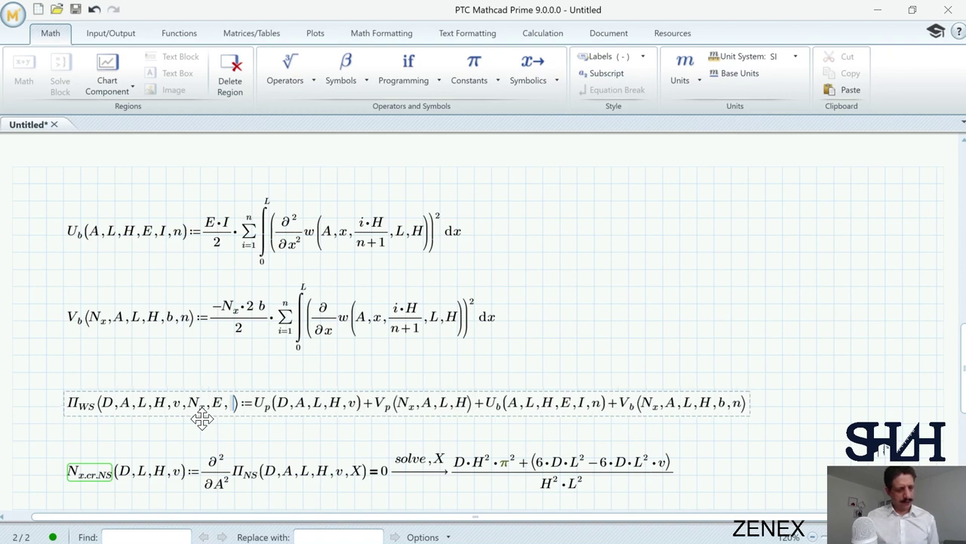
{"action": "type", "text": "I,b,"}
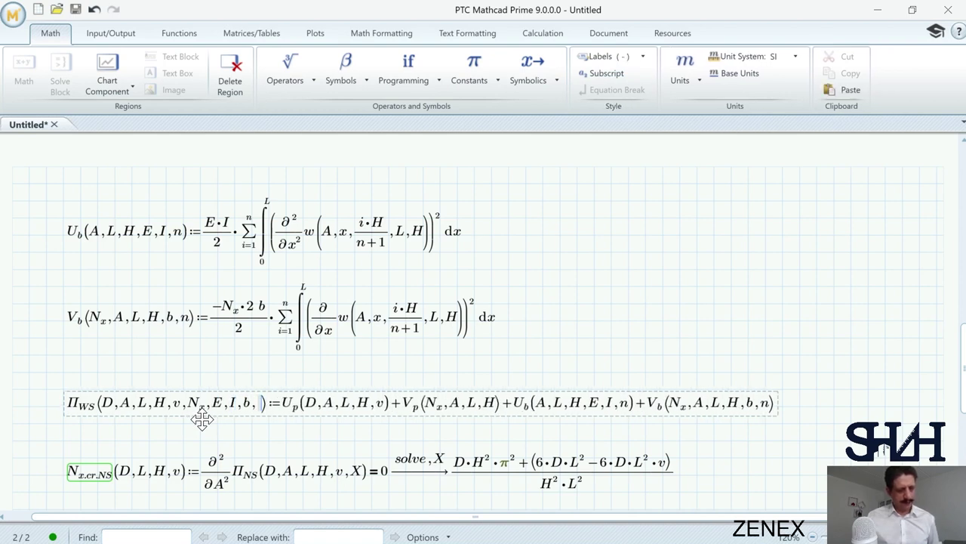
{"action": "type", "text": "n"}
{"action": "key", "text": "Return"}
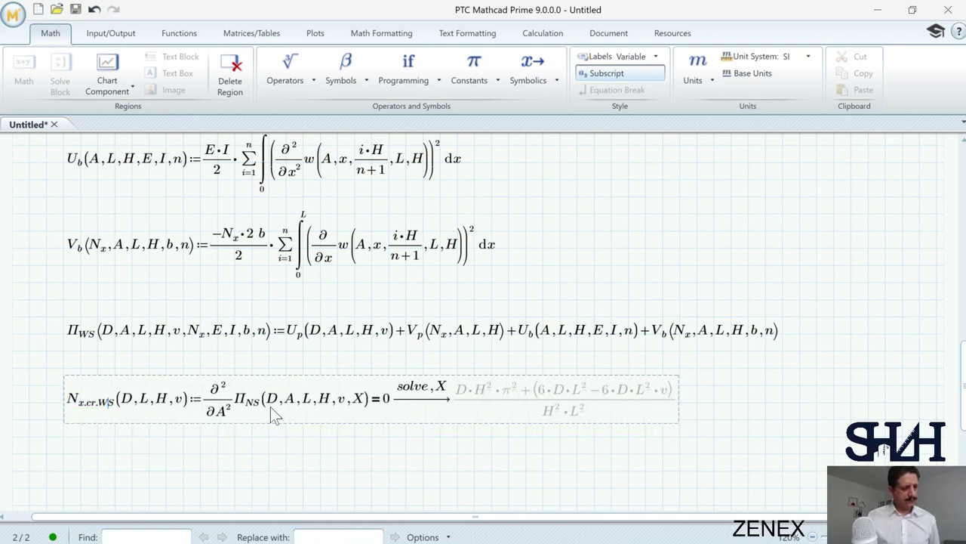
Step: Change the copied critical load equation to N_x.cr.WS and Π_WS, and add E, I, b and n to N_x.cr.WS's arguments
{"action": "left_click", "coordinate": [225, 407]}
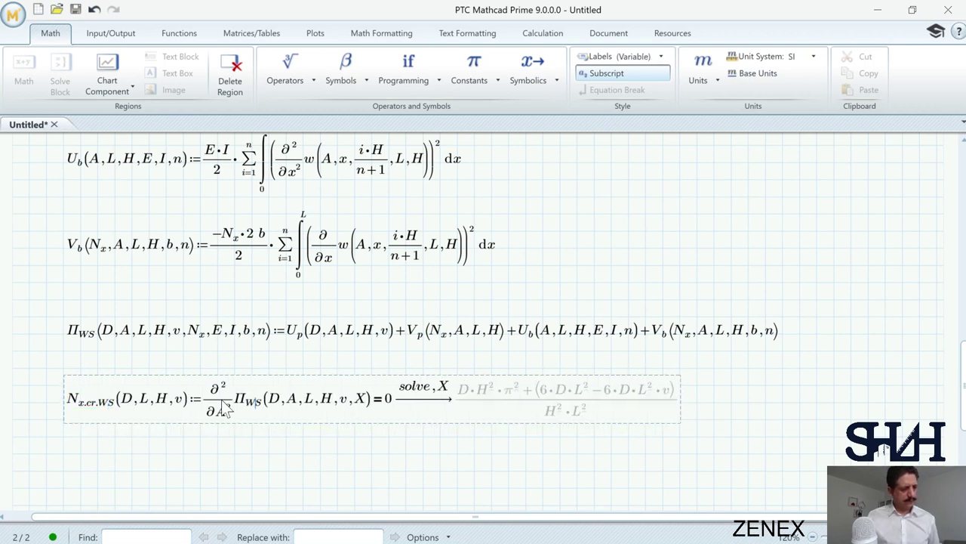
{"action": "left_click", "coordinate": [185, 413]}
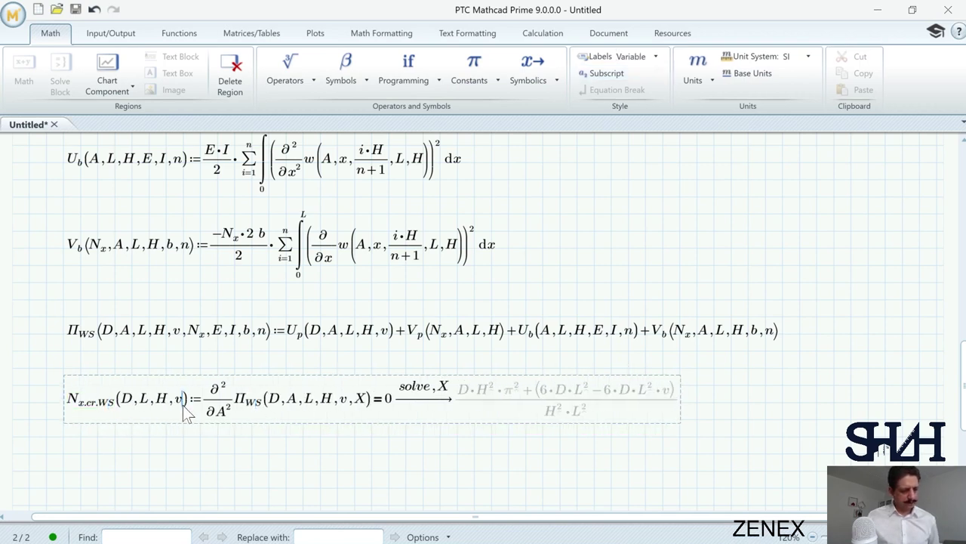
{"action": "type", "text": ",E,I"}
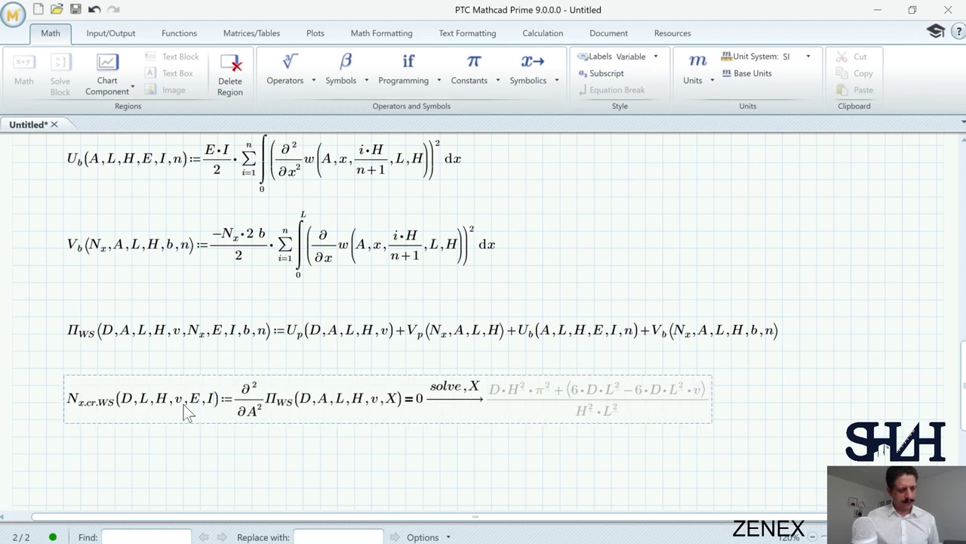
{"action": "type", "text": ",b,n"}
Step: Replace Π_WS's arguments in the N_x.cr.WS equation with the full argument list copied from the Π_WS definition
{"action": "left_click_drag", "start_coordinate": [104, 331], "coordinate": [265, 338]}
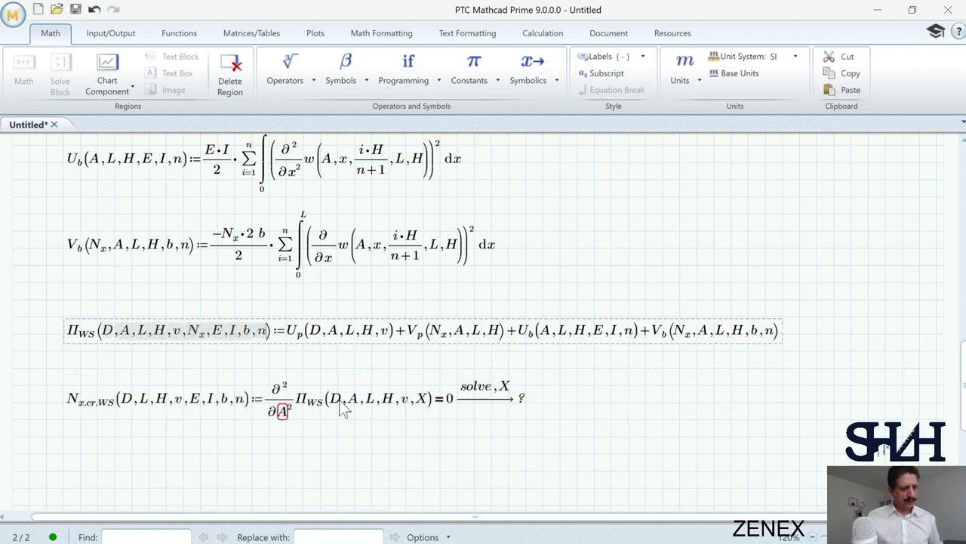
{"action": "left_click_drag", "start_coordinate": [331, 398], "coordinate": [426, 399]}
{"action": "key", "text": "ctrl+v"}
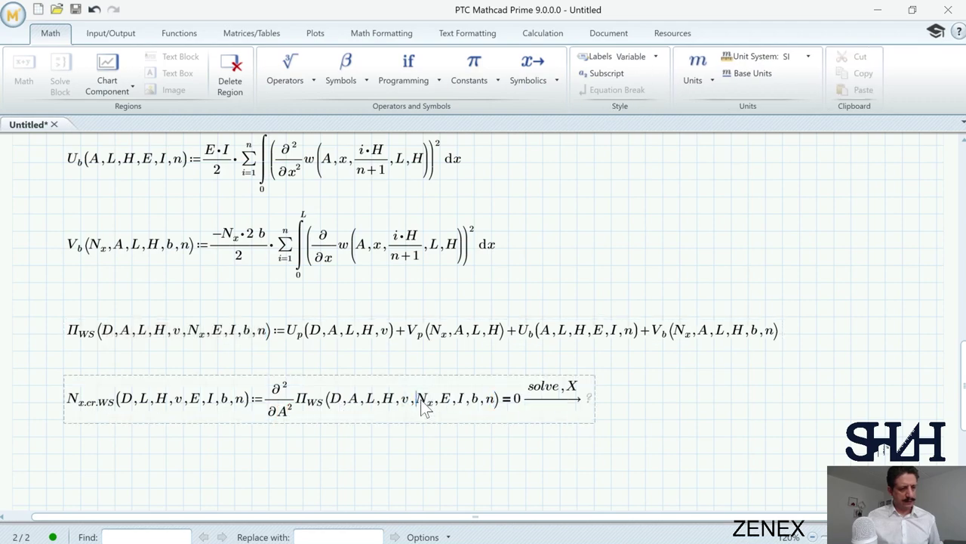
Step: Replace N_x with X in Π_WS's arguments in the N_x.cr.WS equation so that it solves for X
{"action": "double_click", "coordinate": [426, 401]}
{"action": "type", "text": "X"}
{"action": "left_click", "coordinate": [389, 453]}
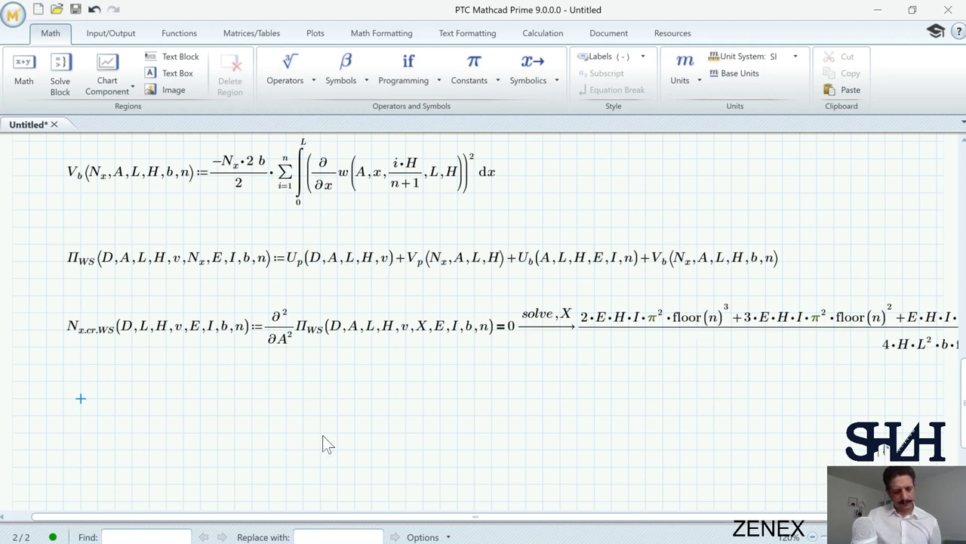
Step: Capture the N_x.cr.WS equation up to the solve, X operator as an image on the clipboard
{"action": "key", "text": "Print"}
{"action": "left_click_drag", "start_coordinate": [49, 298], "coordinate": [579, 347]}
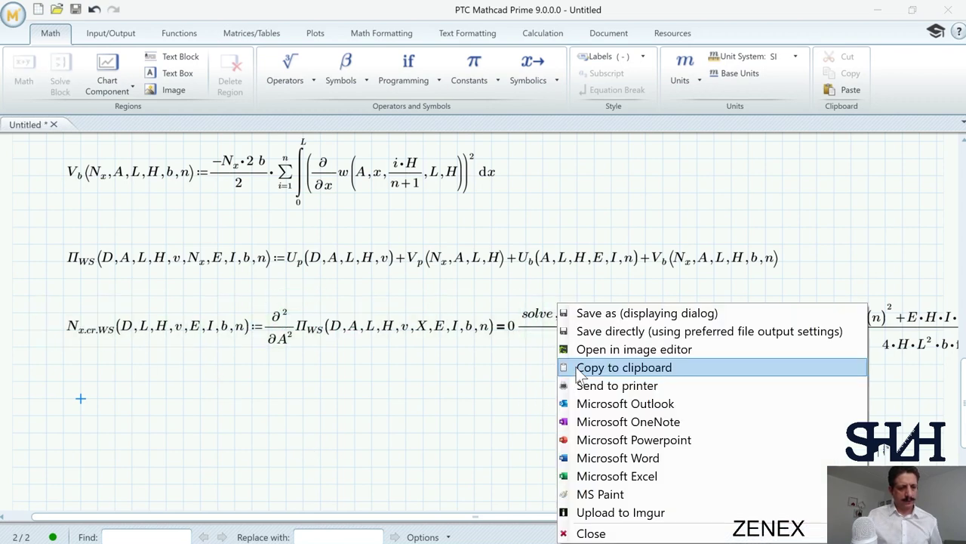
{"action": "left_click", "coordinate": [604, 367]}
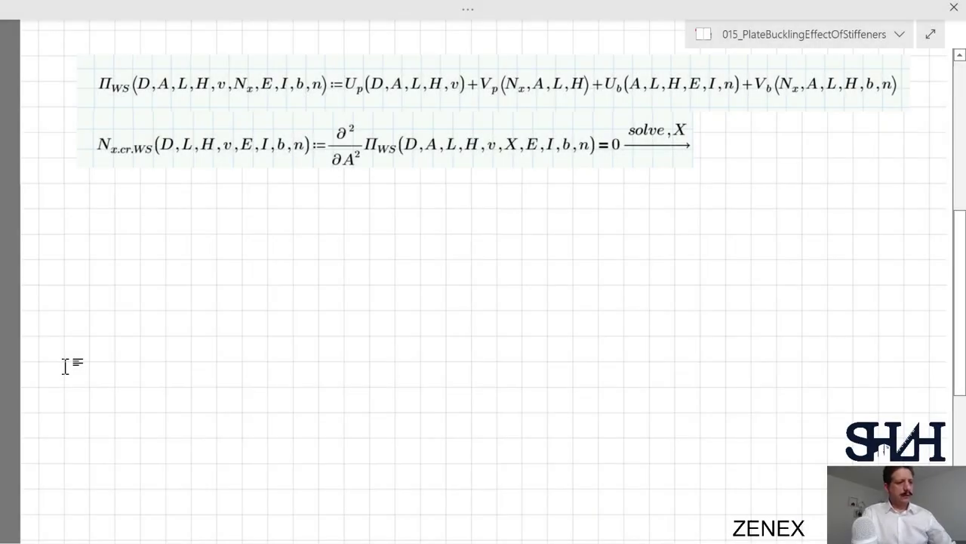
Step: In OneNote, handwrite E = 210 GPa in red ink beneath the N_x.cr.WS equation image
{"action": "left_click", "coordinate": [466, 14]}
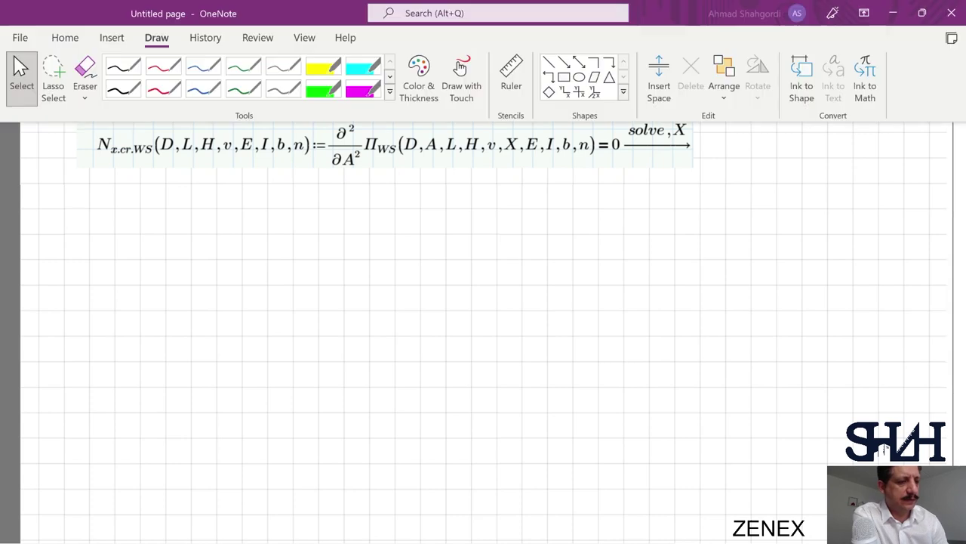
{"action": "left_click", "coordinate": [155, 68]}
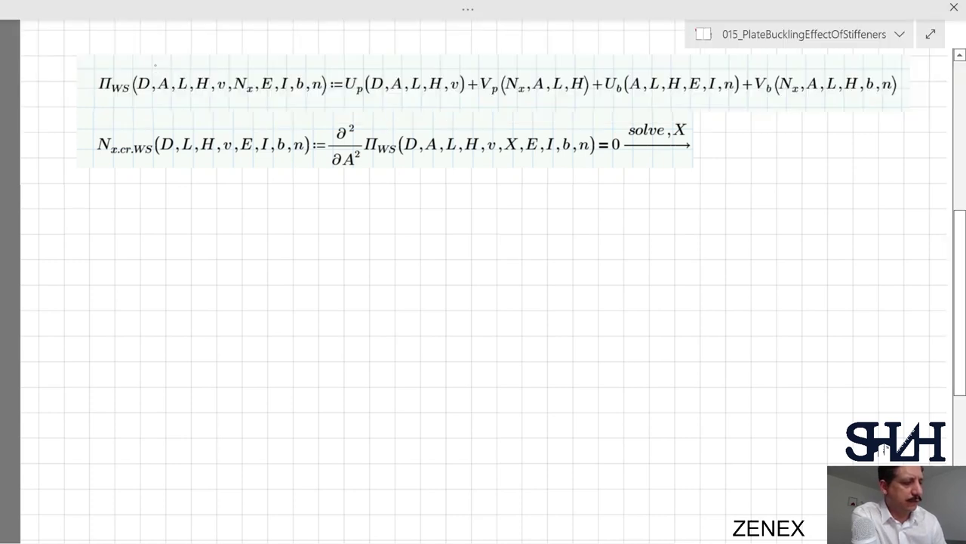
{"action": "left_click_drag", "start_coordinate": [88, 223], "coordinate": [96, 236]}
{"action": "left_click_drag", "start_coordinate": [89, 223], "coordinate": [98, 222]}
{"action": "left_click_drag", "start_coordinate": [87, 230], "coordinate": [130, 235]}
{"action": "mouse_move", "coordinate": [135, 225]}
{"action": "left_mouse_down"}
{"action": "mouse_move", "coordinate": [135, 236]}
{"action": "mouse_move", "coordinate": [172, 228]}
{"action": "left_mouse_up"}
{"action": "left_click_drag", "start_coordinate": [182, 224], "coordinate": [182, 231]}
{"action": "left_click_drag", "start_coordinate": [199, 227], "coordinate": [202, 234]}
{"action": "left_click_drag", "start_coordinate": [219, 232], "coordinate": [217, 237]}
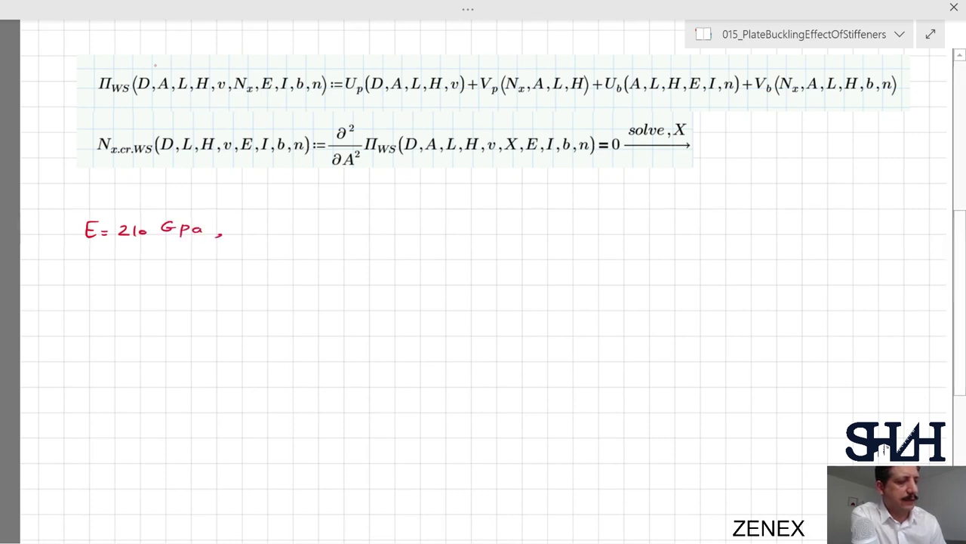
Step: Add the plate's thickness t = 5 mm and length L = 5 m to the handwritten data line
{"action": "mouse_move", "coordinate": [248, 219]}
{"action": "left_mouse_down"}
{"action": "mouse_move", "coordinate": [253, 234]}
{"action": "mouse_move", "coordinate": [255, 223]}
{"action": "left_mouse_up"}
{"action": "left_click_drag", "start_coordinate": [259, 230], "coordinate": [265, 231]}
{"action": "left_click_drag", "start_coordinate": [259, 235], "coordinate": [286, 223]}
{"action": "left_click_drag", "start_coordinate": [292, 233], "coordinate": [316, 234]}
{"action": "left_click_drag", "start_coordinate": [325, 229], "coordinate": [323, 235]}
{"action": "left_click_drag", "start_coordinate": [350, 221], "coordinate": [360, 235]}
{"action": "left_click_drag", "start_coordinate": [361, 229], "coordinate": [371, 229]}
{"action": "left_click_drag", "start_coordinate": [360, 235], "coordinate": [386, 234]}
{"action": "left_click_drag", "start_coordinate": [392, 234], "coordinate": [408, 234]}
Step: Continue the handwritten data line with H = 3 m and ν = 0.3
{"action": "mouse_move", "coordinate": [415, 230]}
{"action": "left_mouse_down"}
{"action": "mouse_move", "coordinate": [388, 223]}
{"action": "mouse_move", "coordinate": [441, 235]}
{"action": "left_mouse_up"}
{"action": "left_click_drag", "start_coordinate": [446, 223], "coordinate": [446, 229]}
{"action": "left_click_drag", "start_coordinate": [452, 230], "coordinate": [460, 231]}
{"action": "left_click_drag", "start_coordinate": [453, 234], "coordinate": [488, 233]}
{"action": "mouse_move", "coordinate": [498, 230]}
{"action": "left_mouse_down"}
{"action": "mouse_move", "coordinate": [525, 234]}
{"action": "mouse_move", "coordinate": [531, 222]}
{"action": "left_mouse_up"}
{"action": "left_click_drag", "start_coordinate": [536, 228], "coordinate": [544, 228]}
{"action": "left_click_drag", "start_coordinate": [537, 232], "coordinate": [543, 233]}
{"action": "mouse_move", "coordinate": [553, 223]}
{"action": "left_mouse_down"}
{"action": "mouse_move", "coordinate": [579, 225]}
{"action": "mouse_move", "coordinate": [573, 234]}
{"action": "left_mouse_up"}
Step: Handwrite the plate stiffness formula D = E·t³ / 12(1−ν²) at the end of the data line
{"action": "left_click_drag", "start_coordinate": [587, 231], "coordinate": [622, 232]}
{"action": "mouse_move", "coordinate": [642, 231]}
{"action": "left_mouse_down"}
{"action": "mouse_move", "coordinate": [672, 215]}
{"action": "mouse_move", "coordinate": [661, 225]}
{"action": "left_mouse_up"}
{"action": "left_click_drag", "start_coordinate": [662, 220], "coordinate": [670, 220]}
{"action": "left_click_drag", "start_coordinate": [662, 225], "coordinate": [672, 224]}
{"action": "left_click_drag", "start_coordinate": [678, 220], "coordinate": [693, 224]}
{"action": "left_click_drag", "start_coordinate": [690, 215], "coordinate": [707, 205]}
{"action": "left_click_drag", "start_coordinate": [652, 235], "coordinate": [737, 235]}
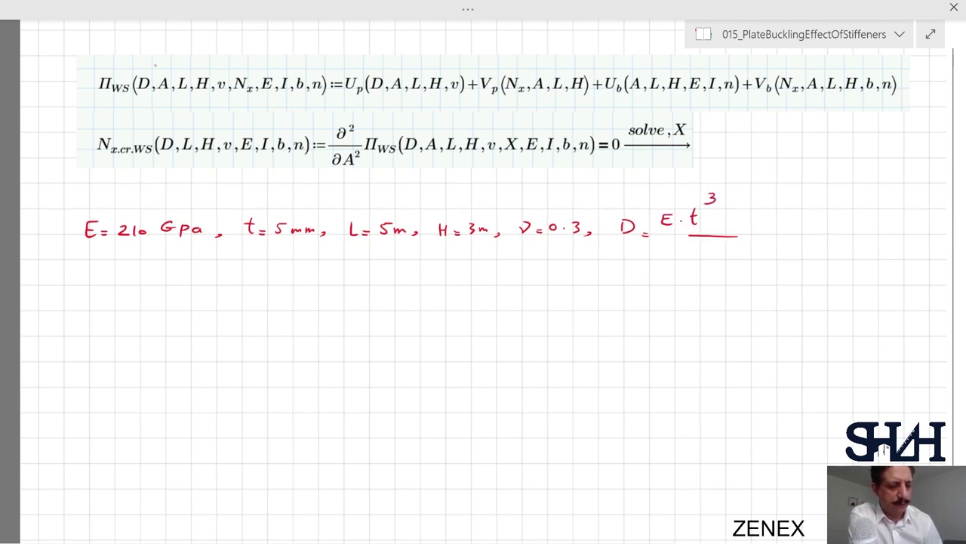
{"action": "left_click_drag", "start_coordinate": [655, 252], "coordinate": [656, 261]}
{"action": "left_click_drag", "start_coordinate": [660, 253], "coordinate": [677, 262]}
{"action": "left_click_drag", "start_coordinate": [689, 252], "coordinate": [701, 258]}
{"action": "mouse_move", "coordinate": [708, 252]}
{"action": "left_mouse_down"}
{"action": "mouse_move", "coordinate": [736, 250]}
{"action": "mouse_move", "coordinate": [741, 262]}
{"action": "left_mouse_up"}
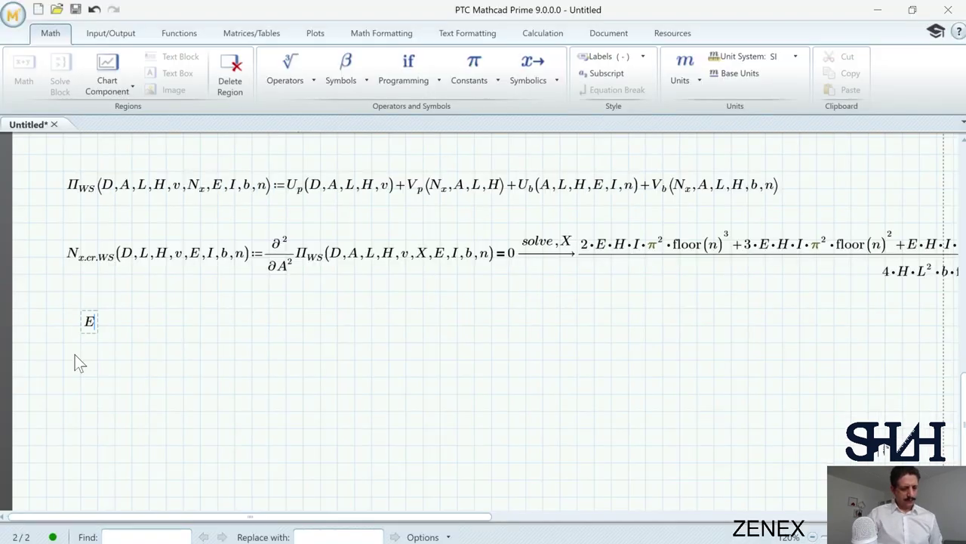
Step: In Mathcad, define E := 210 GPa and t := 5 mm below the N_x.cr.WS equation
{"action": "type", "text": ":=2"}
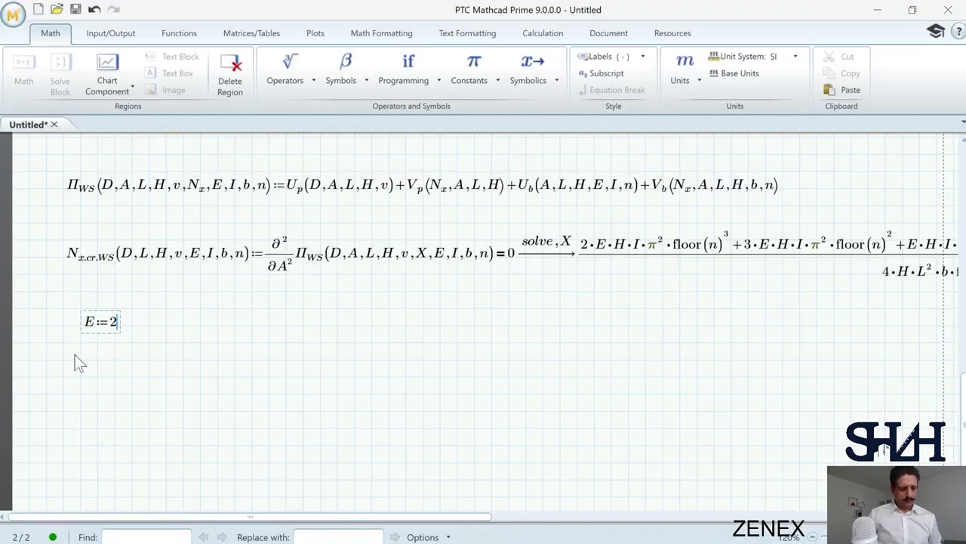
{"action": "type", "text": "10 GPa"}
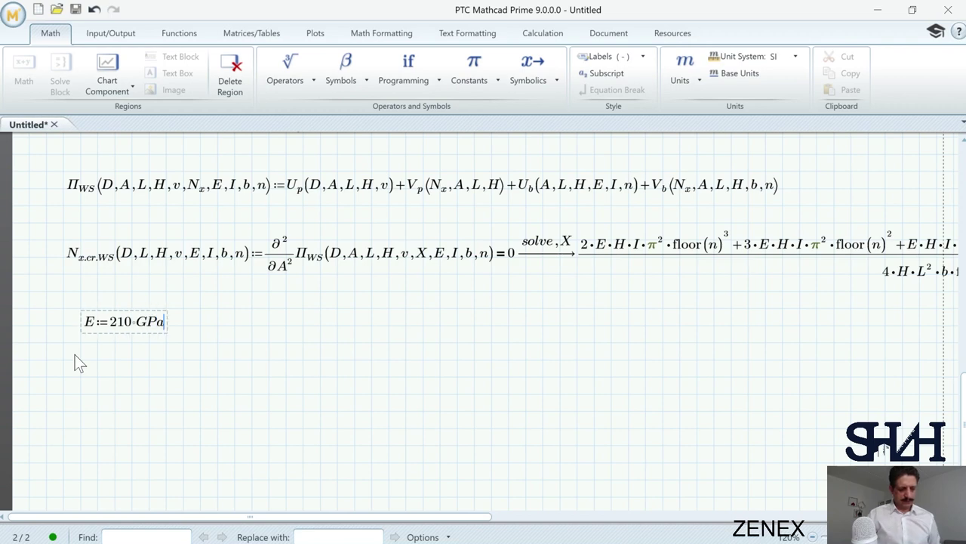
{"action": "key", "text": "Tab"}
{"action": "type", "text": "t:=5 mm"}
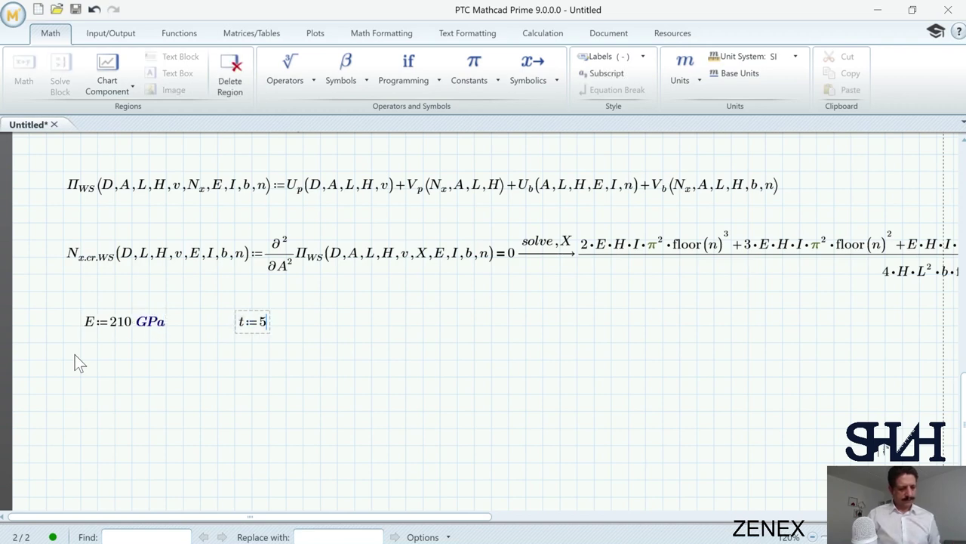
Step: Define L := 5 m, H := 3 m and v := 0.3 on the same row as E and t
{"action": "key", "text": "Tab"}
{"action": "type", "text": "L:="}
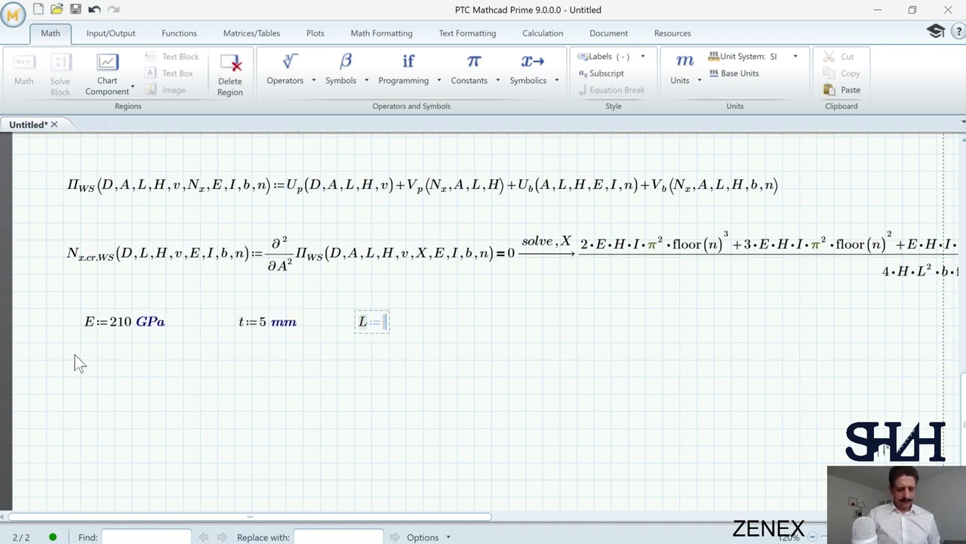
{"action": "type", "text": "5 m"}
{"action": "key", "text": "Tab"}
{"action": "type", "text": "H:3m"}
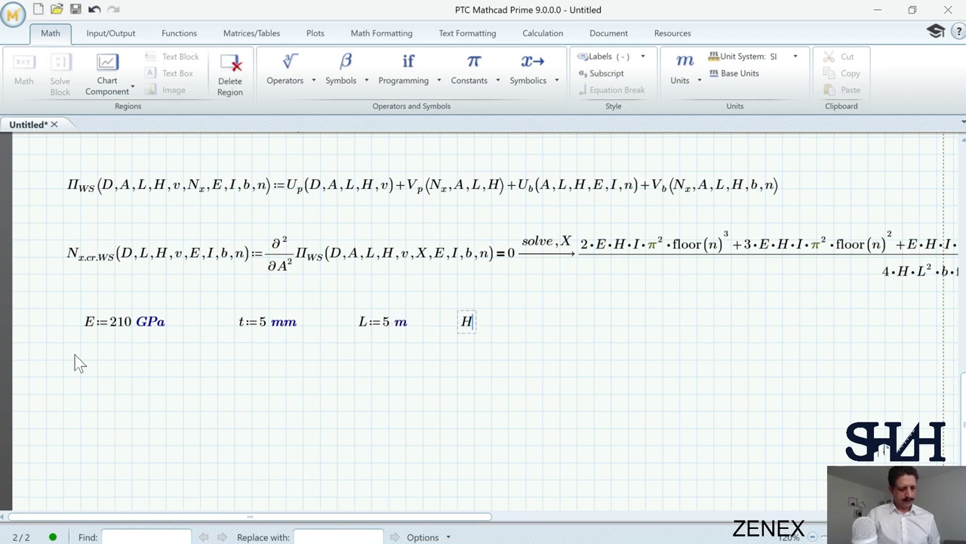
{"action": "key", "text": "Tab"}
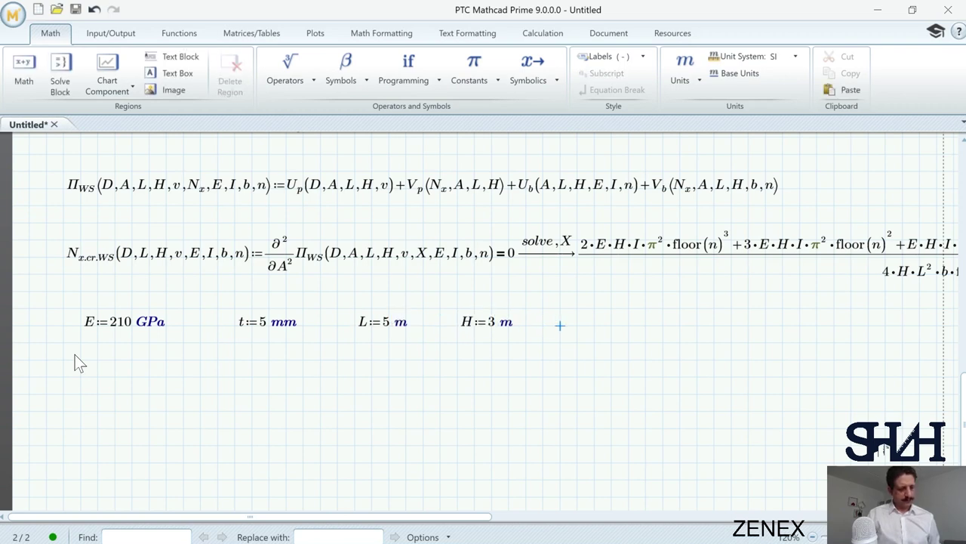
{"action": "type", "text": "v:0.3"}
{"action": "key", "text": "Tab"}
Step: Define the plate stiffness D := E·t³ / (12(1−v²)) after v
{"action": "type", "text": "D"}
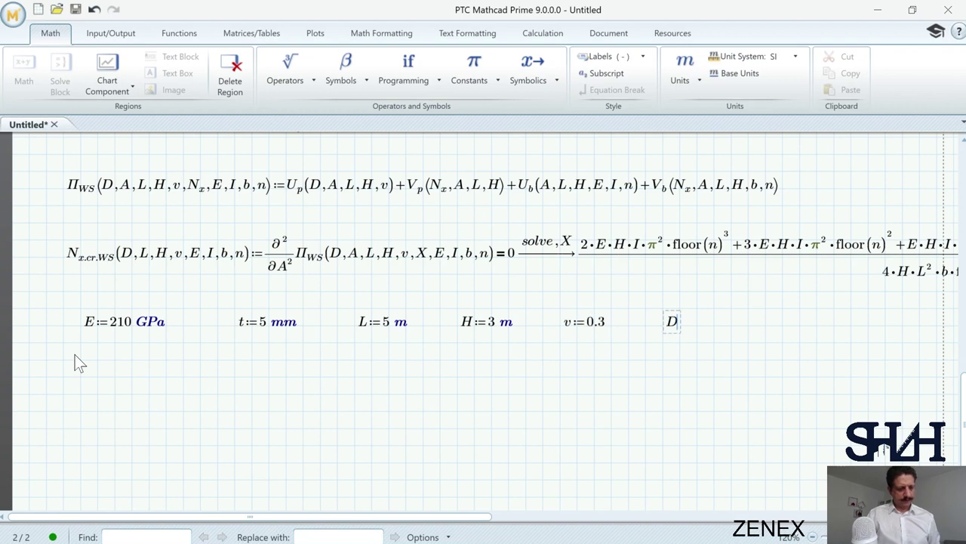
{"action": "type", "text": ":E*"}
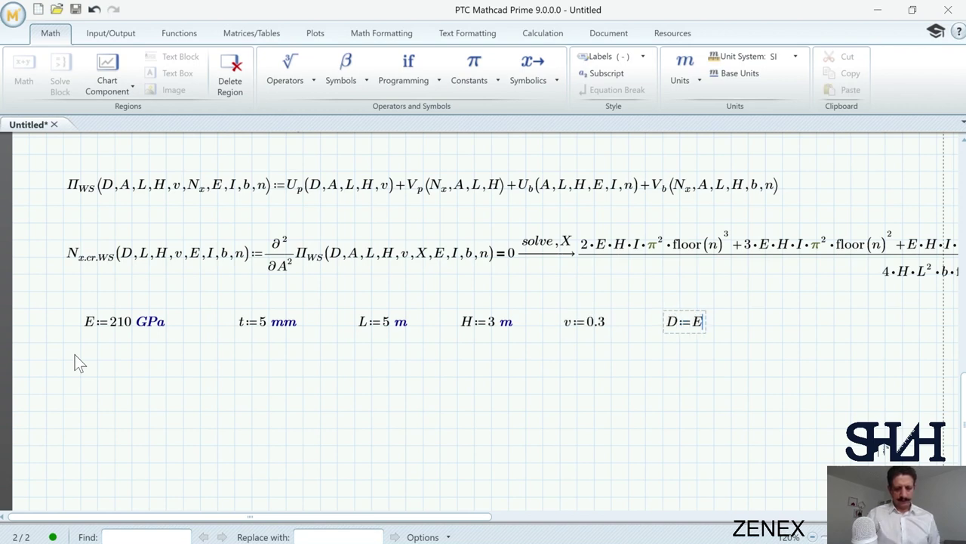
{"action": "type", "text": "t^3"}
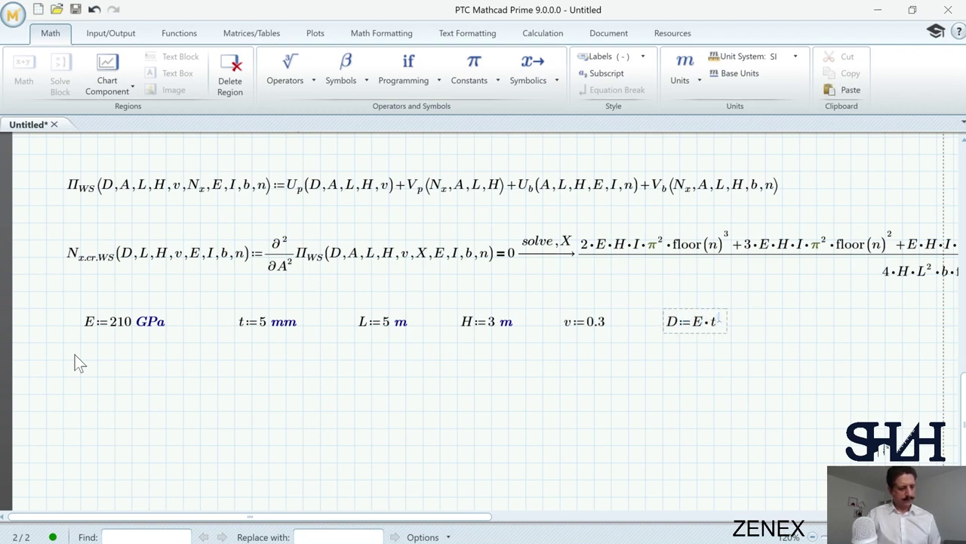
{"action": "key", "text": "space"}
{"action": "type", "text": "/1"}
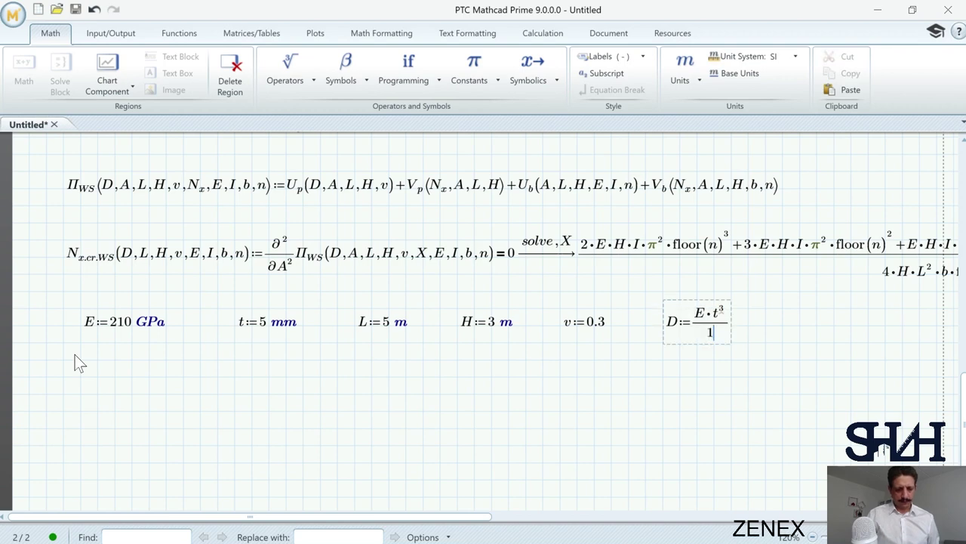
{"action": "type", "text": "2*(1-v^2"}
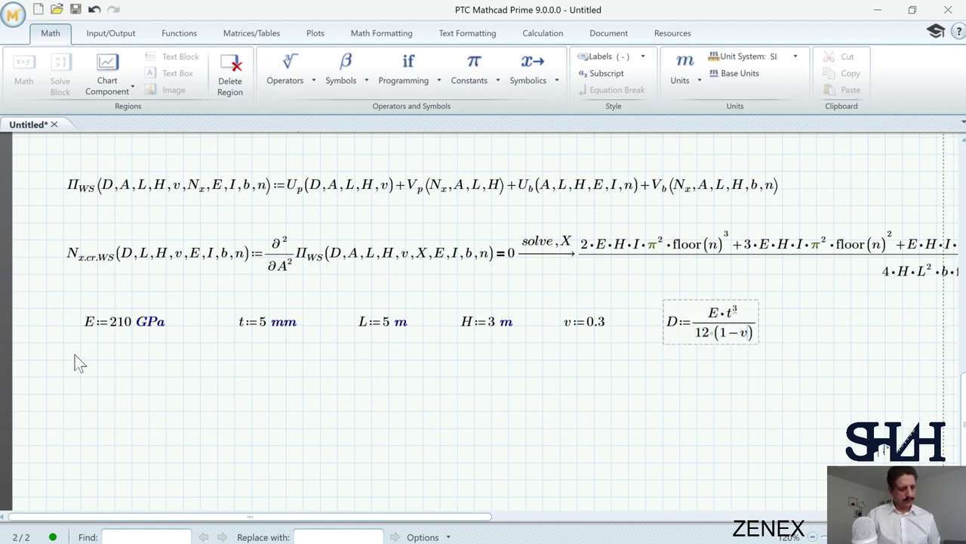
{"action": "left_click", "coordinate": [27, 353]}
Step: Copy N_x.cr.NS(D,L,H,v) from its definition to below the plate data and evaluate it in kN/m
{"action": "scroll", "coordinate": [178, 379], "scroll_direction": "up", "scroll_amount": 10}
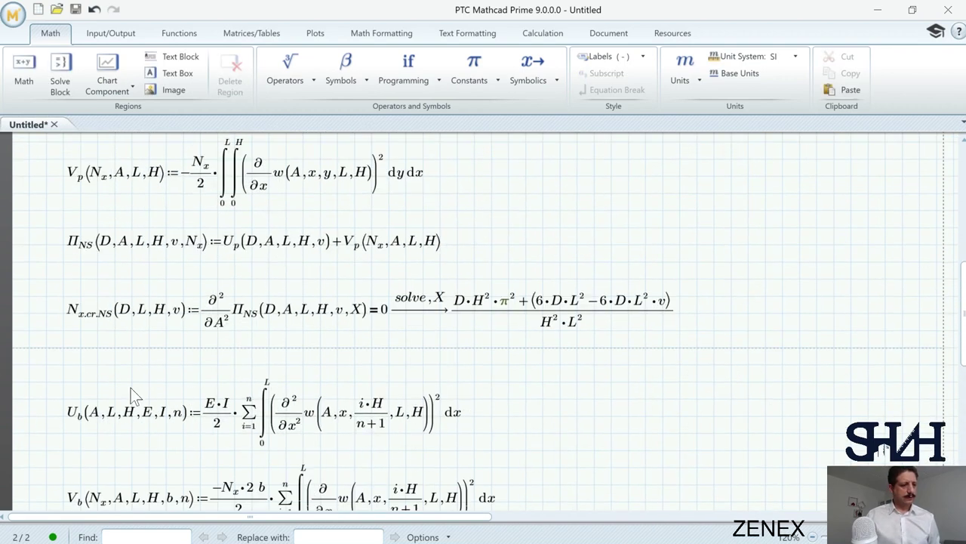
{"action": "left_click", "coordinate": [132, 279]}
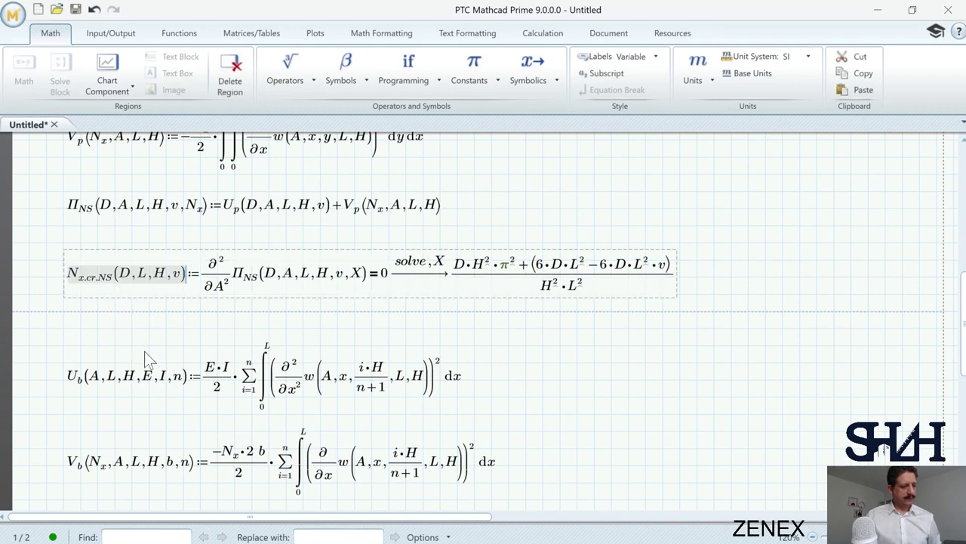
{"action": "scroll", "coordinate": [87, 382], "scroll_direction": "down", "scroll_amount": 10}
{"action": "left_click", "coordinate": [81, 395]}
{"action": "key", "text": "ctrl+v"}
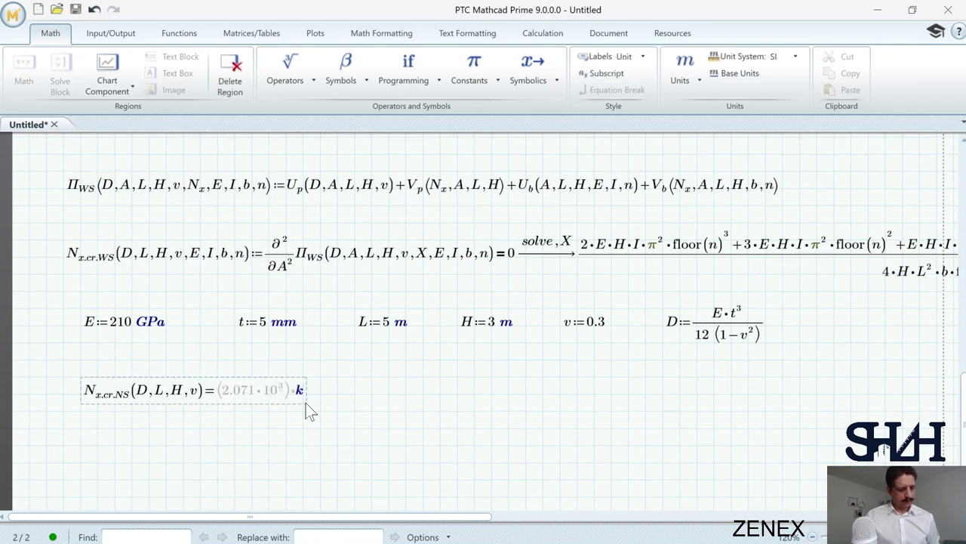
{"action": "left_click", "coordinate": [305, 400]}
{"action": "type", "text": "/m"}
{"action": "left_click", "coordinate": [338, 393]}
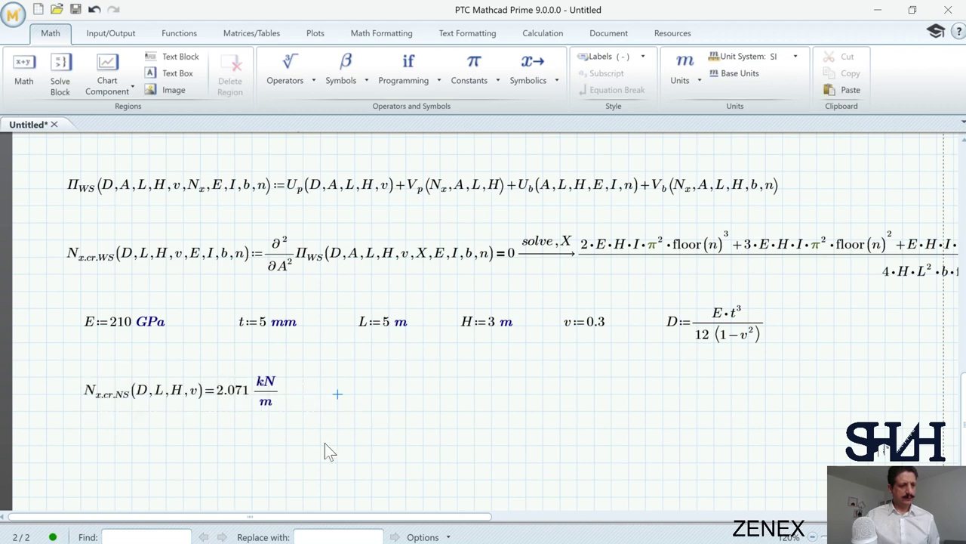
{"action": "scroll", "coordinate": [317, 448], "scroll_direction": "down", "scroll_amount": 1}
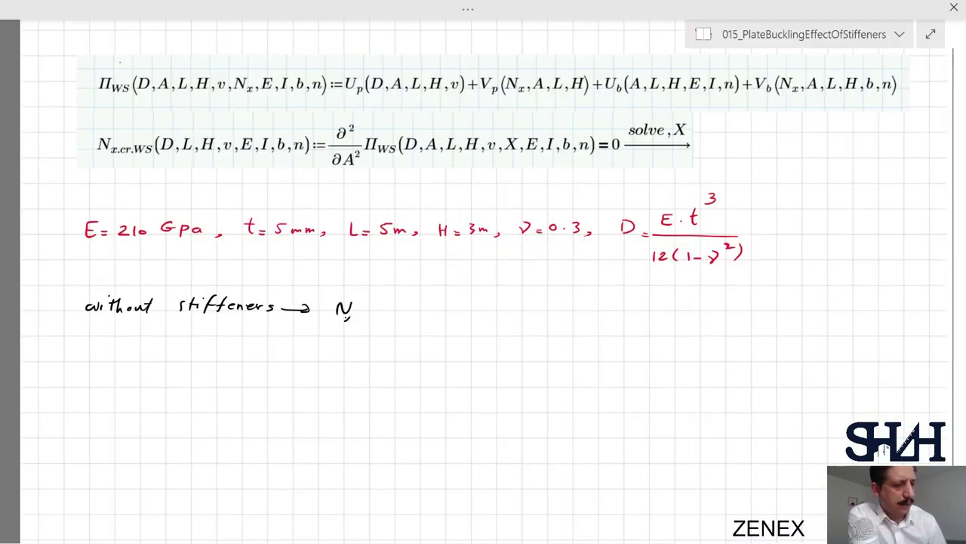
Step: In OneNote, complete the handwritten line "without stiffeners → N_x,cr ≅ 2 kN/m" in black ink
{"action": "left_click_drag", "start_coordinate": [370, 317], "coordinate": [378, 318]}
{"action": "left_click_drag", "start_coordinate": [386, 309], "coordinate": [392, 309]}
{"action": "mouse_move", "coordinate": [387, 313]}
{"action": "left_mouse_down"}
{"action": "mouse_move", "coordinate": [416, 311]}
{"action": "mouse_move", "coordinate": [396, 302]}
{"action": "mouse_move", "coordinate": [433, 310]}
{"action": "left_mouse_up"}
{"action": "mouse_move", "coordinate": [443, 300]}
{"action": "left_mouse_down"}
{"action": "mouse_move", "coordinate": [445, 310]}
{"action": "mouse_move", "coordinate": [464, 301]}
{"action": "left_mouse_up"}
{"action": "mouse_move", "coordinate": [465, 313]}
{"action": "left_mouse_down"}
{"action": "mouse_move", "coordinate": [455, 320]}
{"action": "mouse_move", "coordinate": [469, 325]}
{"action": "left_mouse_up"}
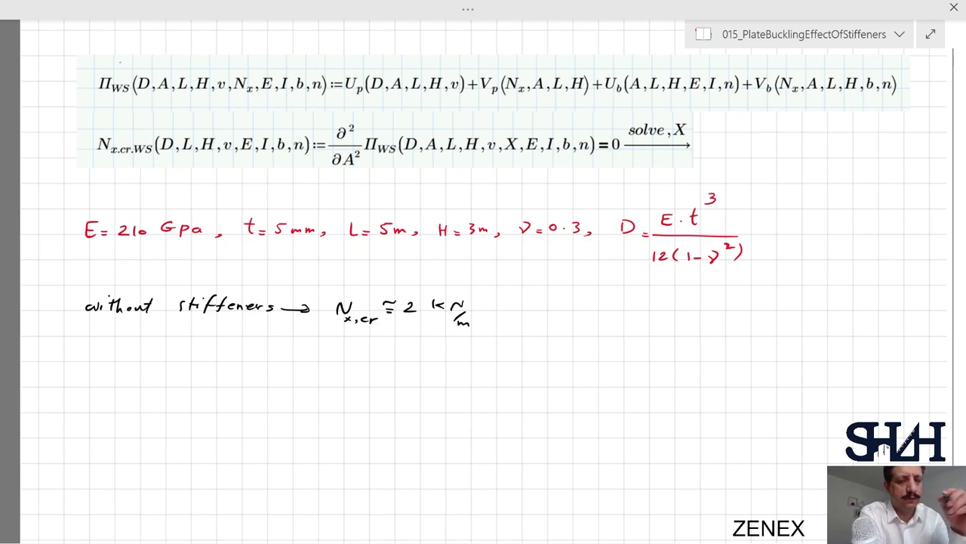
Step: Write n = 2 in green below the unstiffened result and sketch the plate section with two double-sided stiffeners beside it
{"action": "scroll", "coordinate": [955, 317], "scroll_direction": "down", "scroll_amount": 2}
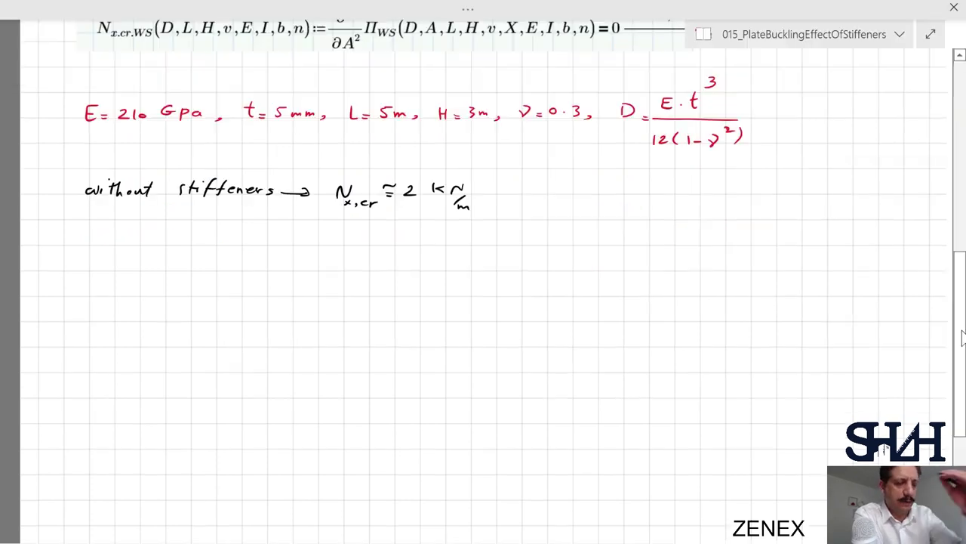
{"action": "left_click_drag", "start_coordinate": [91, 266], "coordinate": [113, 266]}
{"action": "left_click_drag", "start_coordinate": [106, 271], "coordinate": [112, 270]}
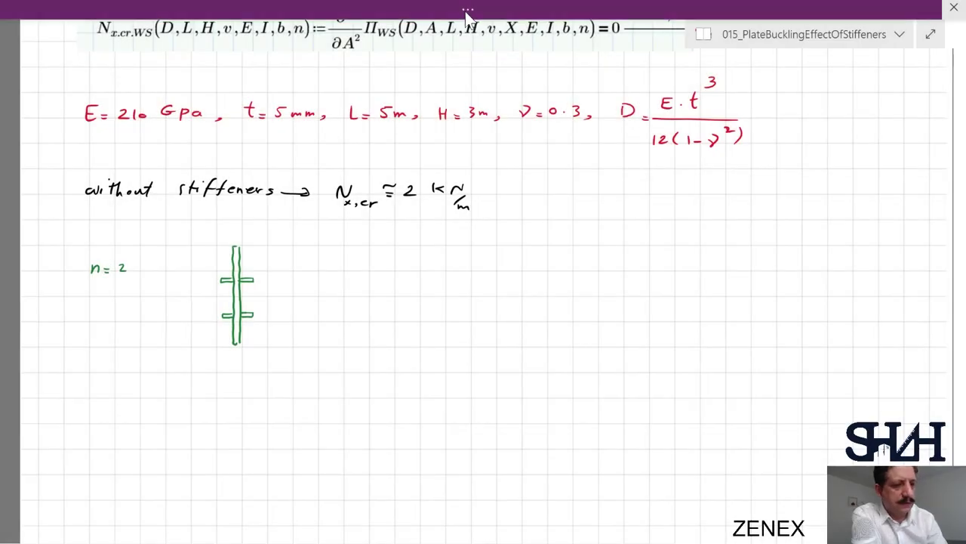
Step: Label the upper stiffener in the green section sketch in red with width 50 mm = b and thickness t
{"action": "mouse_move", "coordinate": [469, 8]}
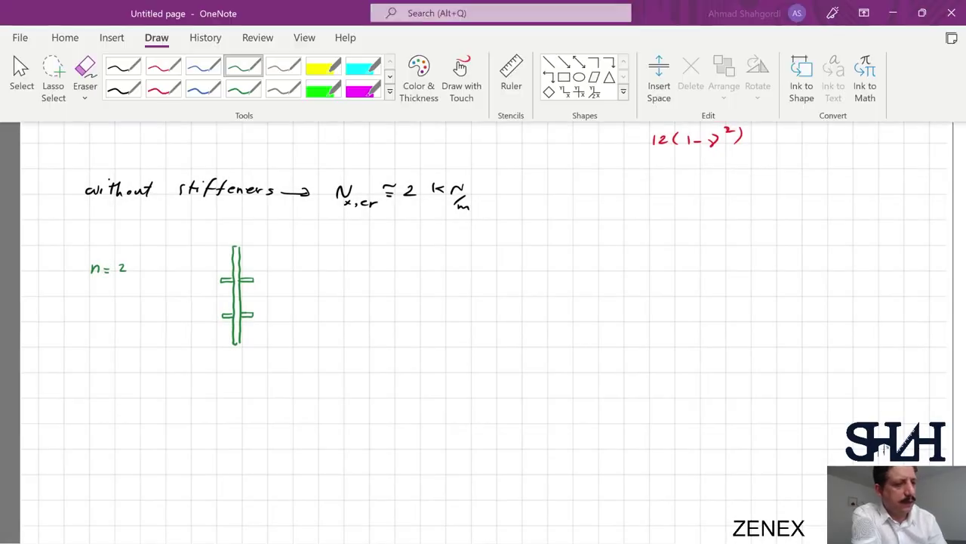
{"action": "left_click", "coordinate": [156, 69]}
{"action": "left_click_drag", "start_coordinate": [240, 268], "coordinate": [261, 257]}
{"action": "left_click_drag", "start_coordinate": [269, 257], "coordinate": [285, 261]}
{"action": "left_click_drag", "start_coordinate": [287, 260], "coordinate": [310, 260]}
{"action": "left_click_drag", "start_coordinate": [260, 278], "coordinate": [263, 287]}
{"action": "left_click_drag", "start_coordinate": [269, 277], "coordinate": [273, 285]}
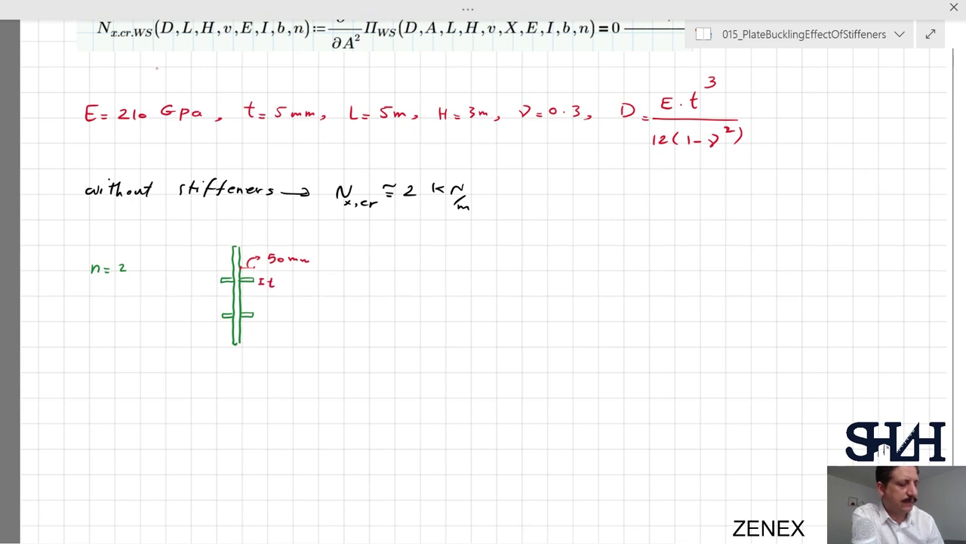
{"action": "left_click_drag", "start_coordinate": [320, 262], "coordinate": [326, 263]}
{"action": "left_click_drag", "start_coordinate": [319, 266], "coordinate": [326, 265]}
{"action": "left_click_drag", "start_coordinate": [330, 255], "coordinate": [335, 266]}
Step: Write the stiffener dimensions b = 50 mm and t = 5 m in red under n = 2
{"action": "left_click_drag", "start_coordinate": [75, 294], "coordinate": [80, 306]}
{"action": "left_click_drag", "start_coordinate": [85, 301], "coordinate": [114, 305]}
{"action": "left_click_drag", "start_coordinate": [120, 300], "coordinate": [142, 305]}
{"action": "left_click_drag", "start_coordinate": [77, 317], "coordinate": [79, 330]}
{"action": "left_click_drag", "start_coordinate": [88, 326], "coordinate": [110, 329]}
{"action": "left_click_drag", "start_coordinate": [119, 324], "coordinate": [131, 329]}
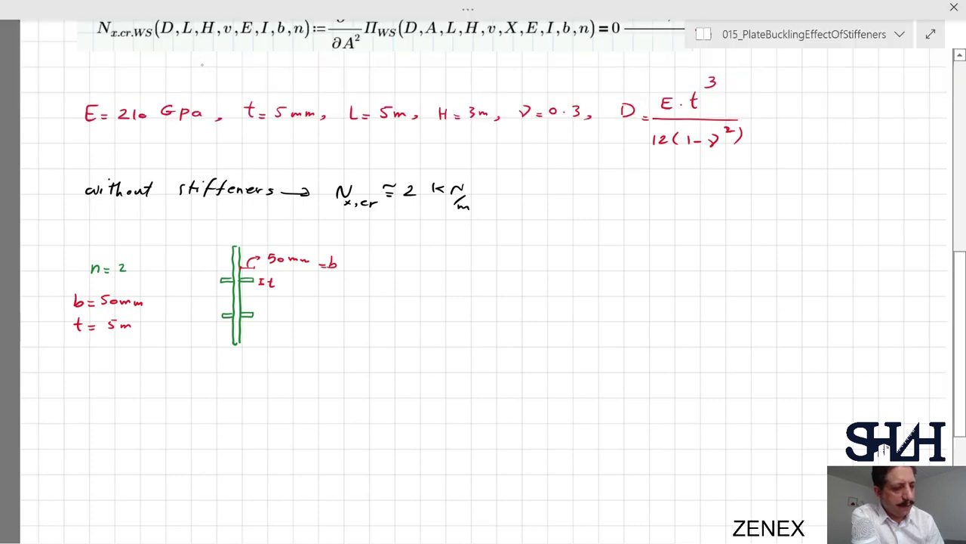
Step: Sketch a detail of one double-sided stiffener on the plate in blue, with width b marked on both sides
{"action": "mouse_move", "coordinate": [482, 271]}
{"action": "left_mouse_down"}
{"action": "mouse_move", "coordinate": [497, 272]}
{"action": "mouse_move", "coordinate": [472, 272]}
{"action": "mouse_move", "coordinate": [497, 276]}
{"action": "mouse_move", "coordinate": [472, 268]}
{"action": "mouse_move", "coordinate": [473, 299]}
{"action": "left_mouse_up"}
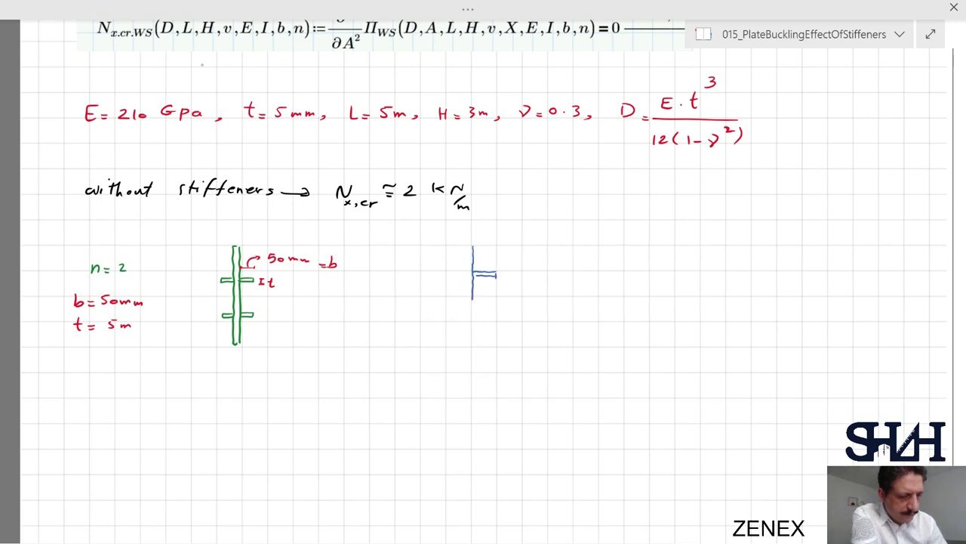
{"action": "left_click_drag", "start_coordinate": [469, 259], "coordinate": [469, 295]}
{"action": "mouse_move", "coordinate": [484, 252]}
{"action": "left_mouse_down"}
{"action": "mouse_move", "coordinate": [484, 261]}
{"action": "mouse_move", "coordinate": [449, 263]}
{"action": "left_mouse_up"}
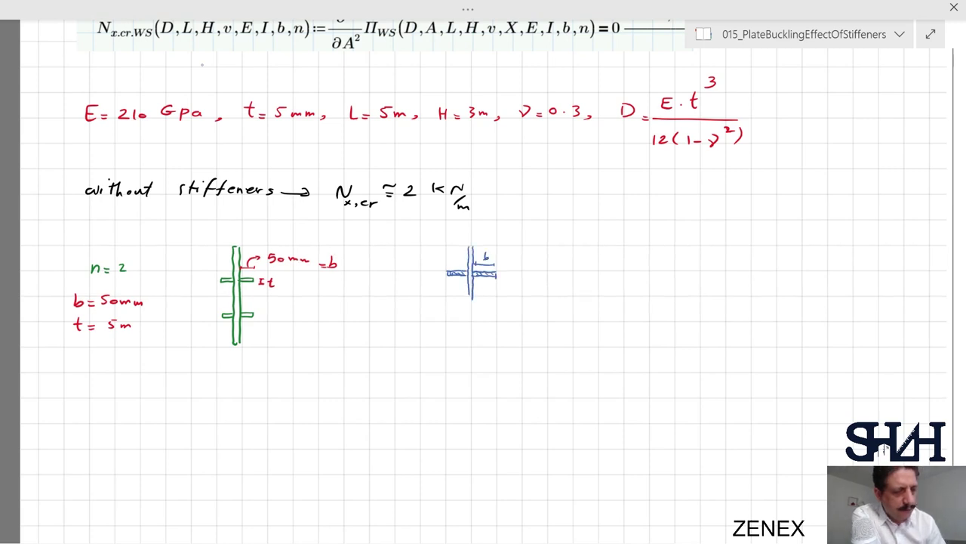
{"action": "left_click_drag", "start_coordinate": [452, 249], "coordinate": [452, 257]}
Step: In green, mark the stiffener detail's centerline and write the formula I = t(2b)³ / 12 beneath it
{"action": "left_click", "coordinate": [467, 9]}
{"action": "left_click", "coordinate": [237, 66]}
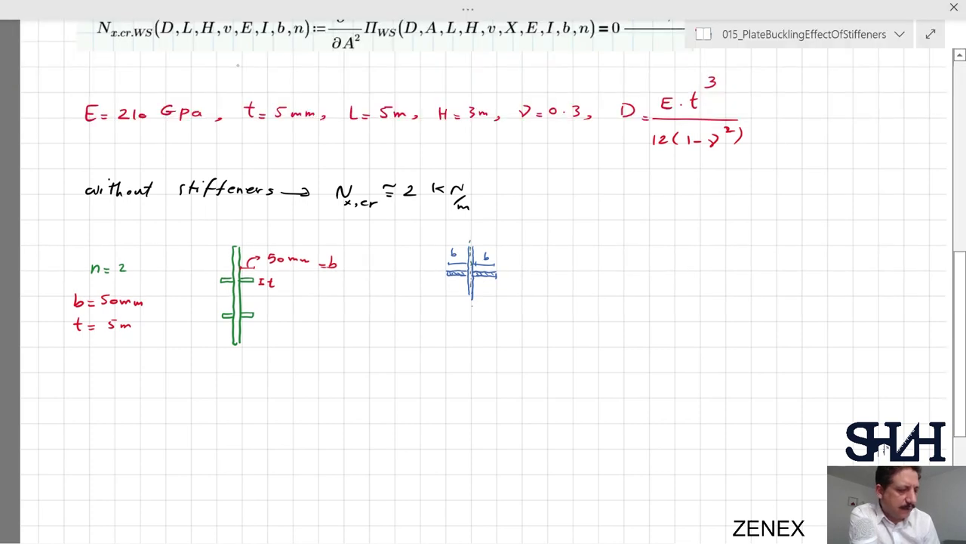
{"action": "left_click_drag", "start_coordinate": [391, 332], "coordinate": [402, 332]}
{"action": "mouse_move", "coordinate": [397, 332]}
{"action": "left_mouse_down"}
{"action": "mouse_move", "coordinate": [393, 349]}
{"action": "mouse_move", "coordinate": [414, 340]}
{"action": "left_mouse_up"}
{"action": "mouse_move", "coordinate": [406, 345]}
{"action": "left_mouse_down"}
{"action": "mouse_move", "coordinate": [432, 346]}
{"action": "mouse_move", "coordinate": [435, 336]}
{"action": "left_mouse_up"}
{"action": "mouse_move", "coordinate": [447, 330]}
{"action": "left_mouse_down"}
{"action": "mouse_move", "coordinate": [444, 344]}
{"action": "mouse_move", "coordinate": [470, 342]}
{"action": "left_mouse_up"}
{"action": "mouse_move", "coordinate": [475, 330]}
{"action": "left_mouse_down"}
{"action": "mouse_move", "coordinate": [477, 346]}
{"action": "mouse_move", "coordinate": [486, 323]}
{"action": "left_mouse_up"}
{"action": "left_click_drag", "start_coordinate": [427, 351], "coordinate": [476, 352]}
{"action": "left_click_drag", "start_coordinate": [440, 360], "coordinate": [460, 368]}
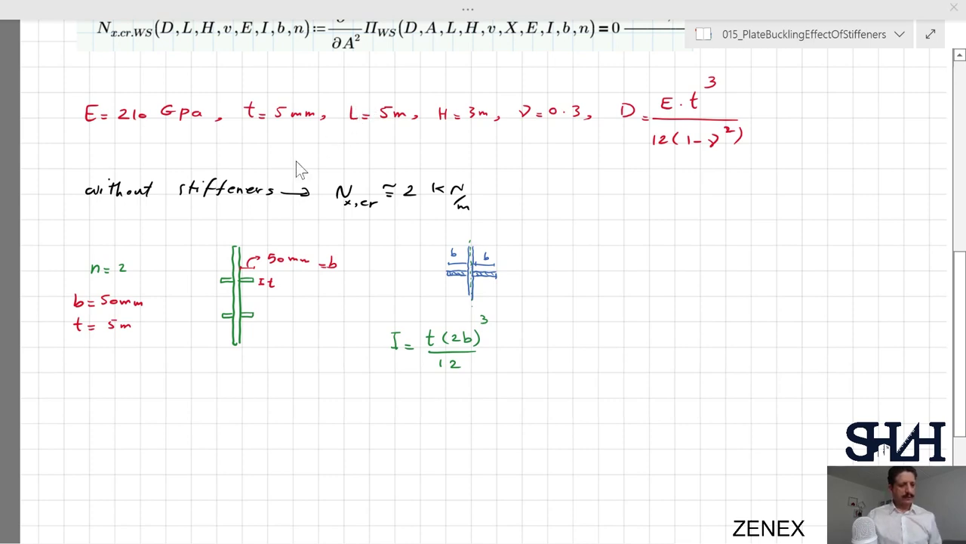
Step: Switch to Mathcad and define b := 50 mm and n := 2 below the N_x.cr.NS result
{"action": "key", "text": "alt+Tab"}
{"action": "left_click", "coordinate": [88, 421]}
{"action": "type", "text": "t:5"}
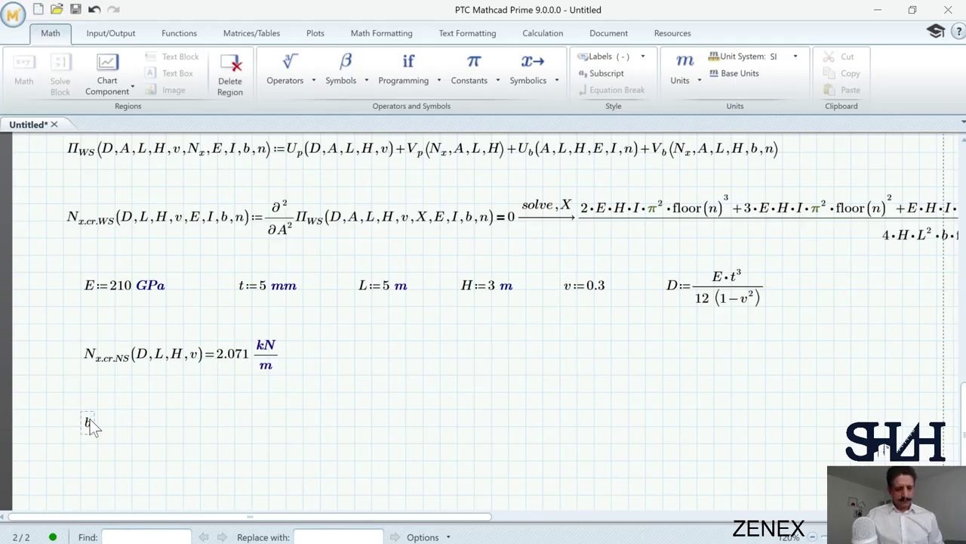
{"action": "type", "text": "0*mm"}
{"action": "key", "text": "Tab"}
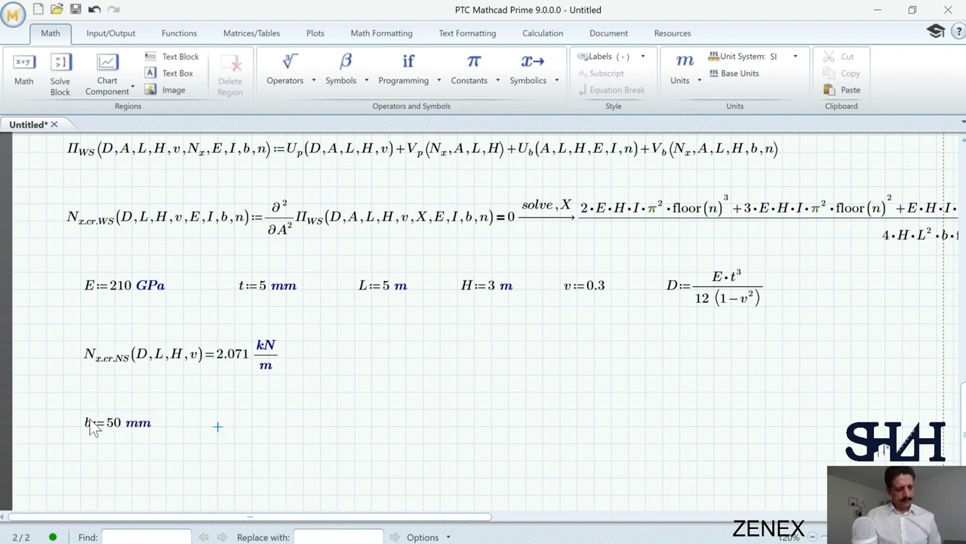
{"action": "type", "text": "n:=2"}
{"action": "key", "text": "Tab"}
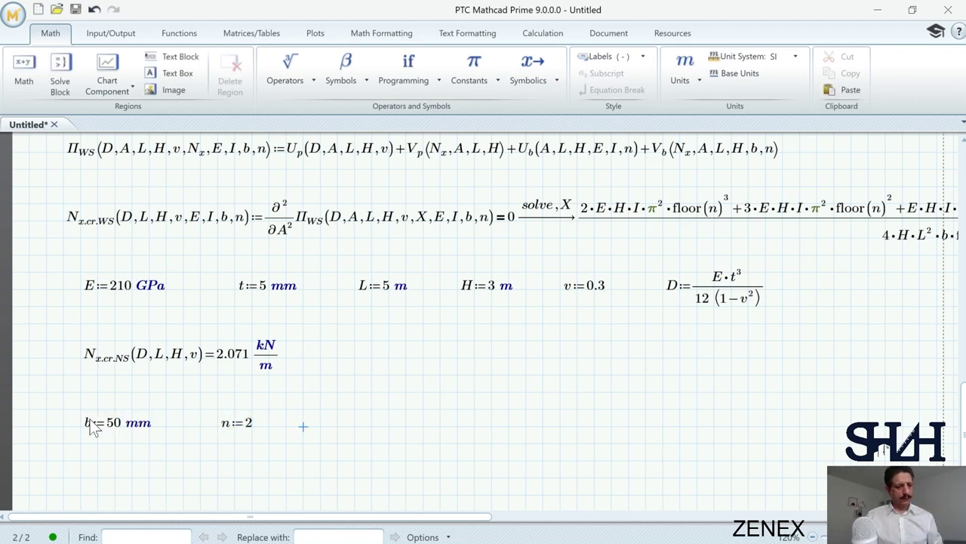
Step: Define the stiffener's moment of inertia I := t·(2b)³/12 beside n
{"action": "type", "text": "I"}
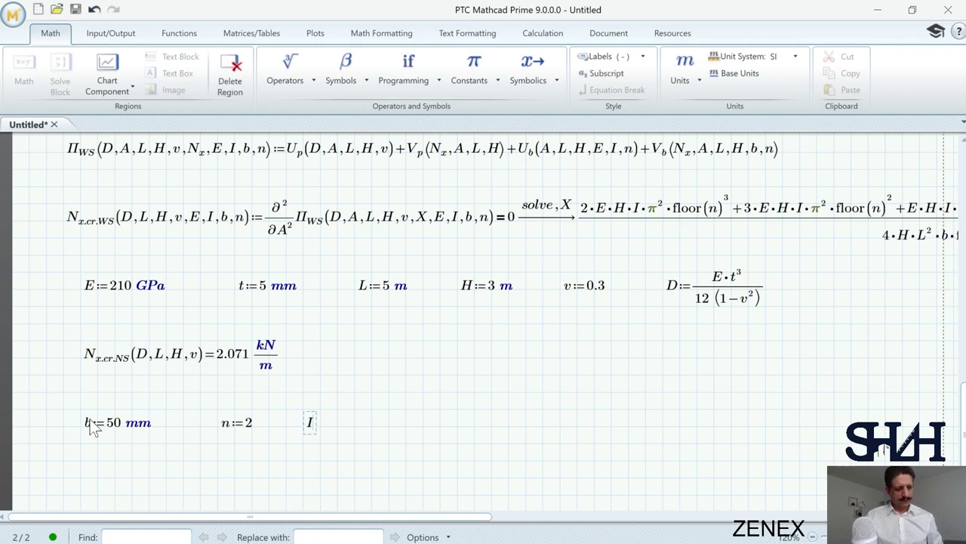
{"action": "type", "text": ":t*2*b"}
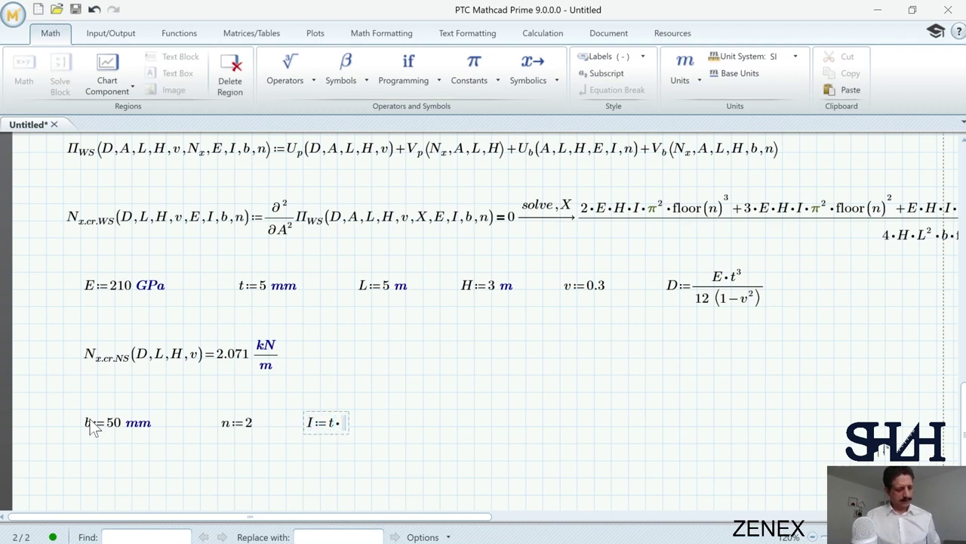
{"action": "type", "text": "(2·b)³"}
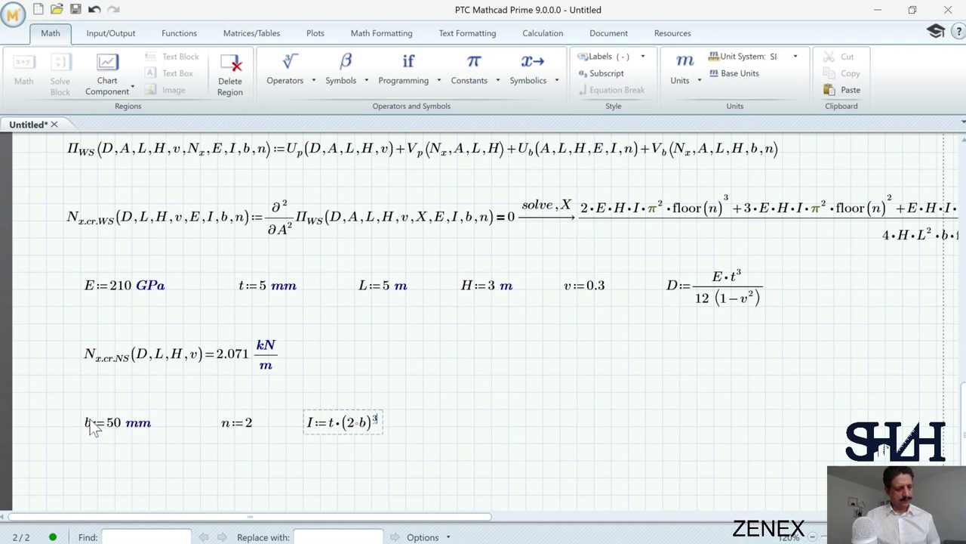
{"action": "type", "text": "^3"}
{"action": "key", "text": "space"}
{"action": "key", "text": "space"}
{"action": "type", "text": "/12"}
{"action": "scroll", "coordinate": [146, 340], "scroll_direction": "down", "scroll_amount": 1}
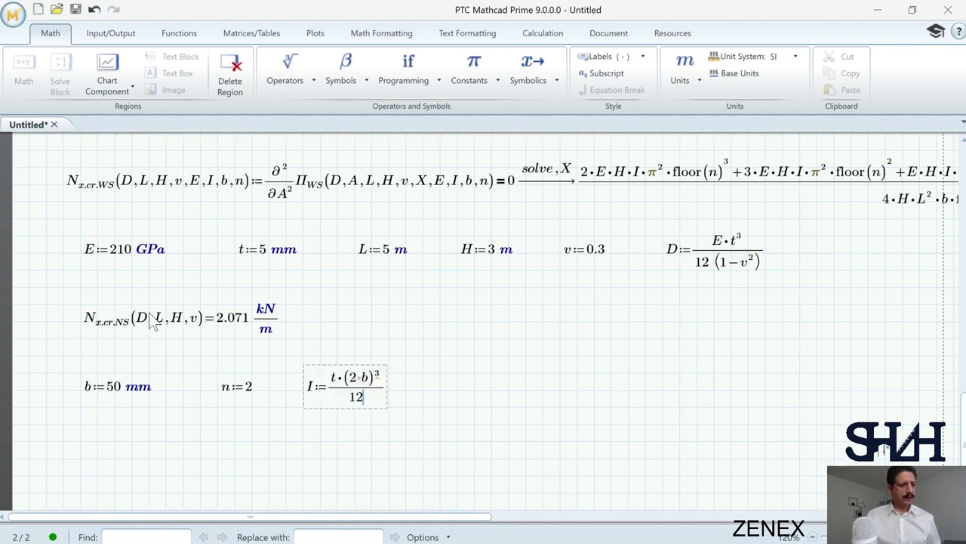
Step: Evaluate N_x.cr.WS(D,L,H,v,E,I,b,n) below the stiffener values, with the result in kN/m
{"action": "scroll", "coordinate": [143, 302], "scroll_direction": "up", "scroll_amount": 1}
{"action": "left_click_drag", "start_coordinate": [80, 217], "coordinate": [217, 213]}
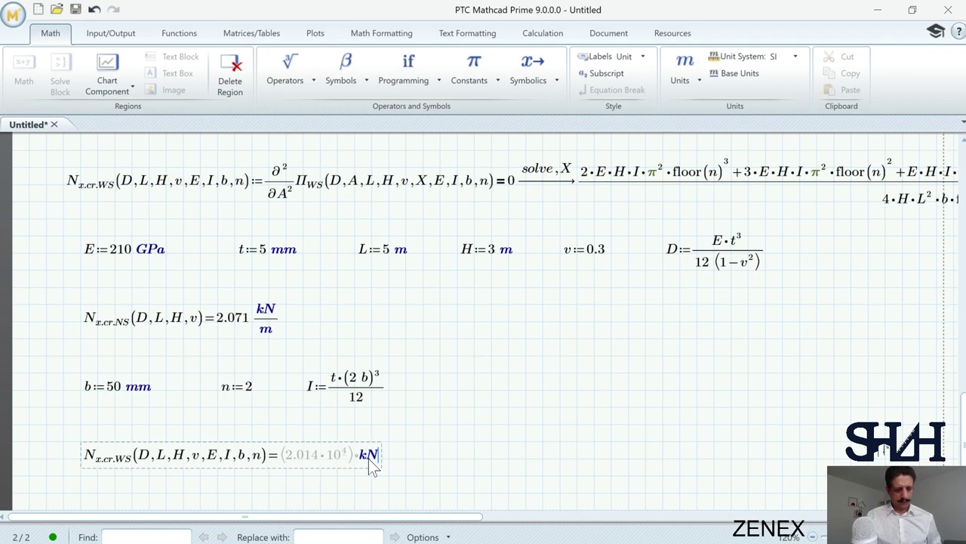
{"action": "type", "text": "/m"}
{"action": "left_click", "coordinate": [440, 442]}
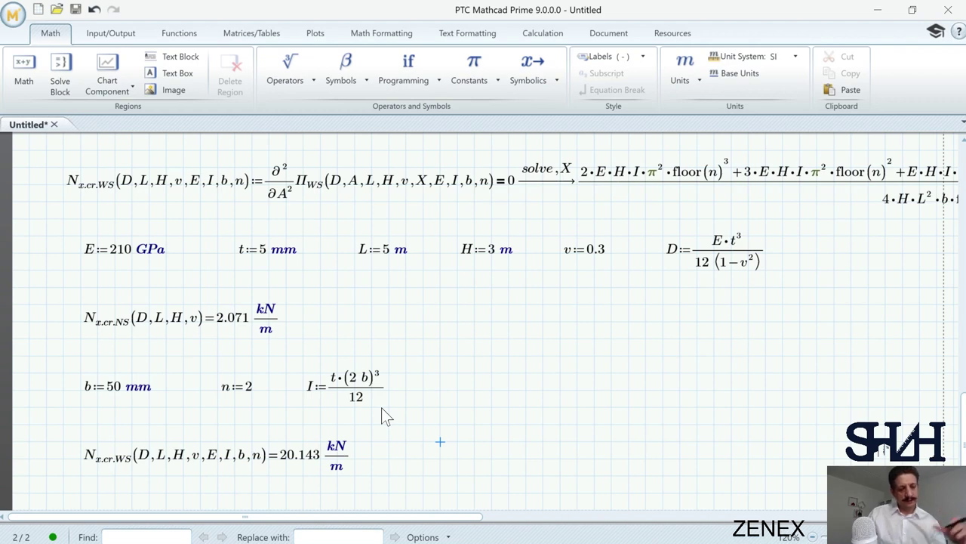
Step: Switch to OneNote and write in green "with stiffeners → N_x,cr ≅ 20 kN/m" below the stiffener formula
{"action": "key", "text": "alt+Tab"}
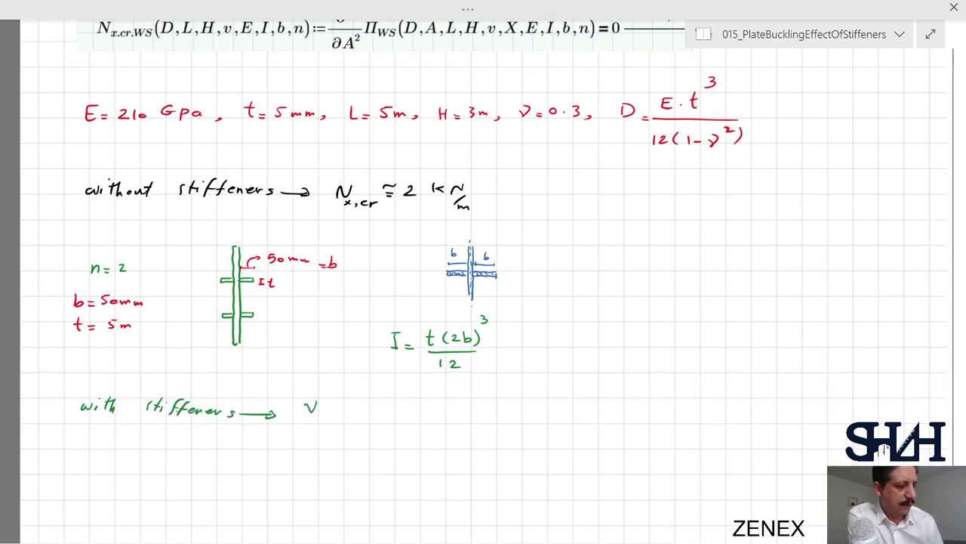
{"action": "left_click_drag", "start_coordinate": [313, 416], "coordinate": [346, 419]}
{"action": "left_click_drag", "start_coordinate": [355, 412], "coordinate": [385, 409]}
{"action": "left_click_drag", "start_coordinate": [405, 404], "coordinate": [407, 412]}
{"action": "mouse_move", "coordinate": [418, 412]}
{"action": "left_mouse_down"}
{"action": "mouse_move", "coordinate": [432, 406]}
{"action": "mouse_move", "coordinate": [424, 420]}
{"action": "mouse_move", "coordinate": [439, 428]}
{"action": "left_mouse_up"}
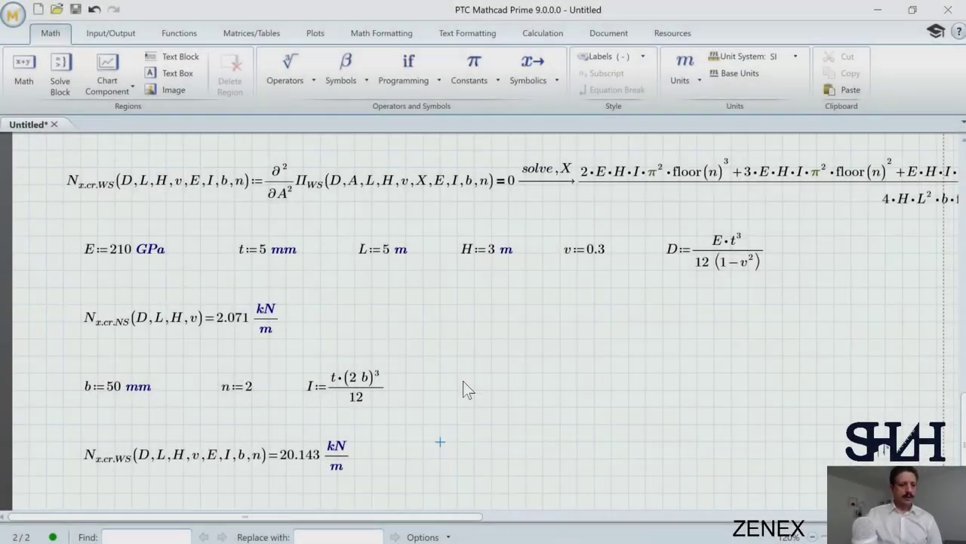
Step: In Mathcad, try multiplying the V_b term in the Π_WS definition by 0 and check the recalculated N_x.cr.WS
{"action": "scroll", "coordinate": [463, 387], "scroll_direction": "up", "scroll_amount": 3}
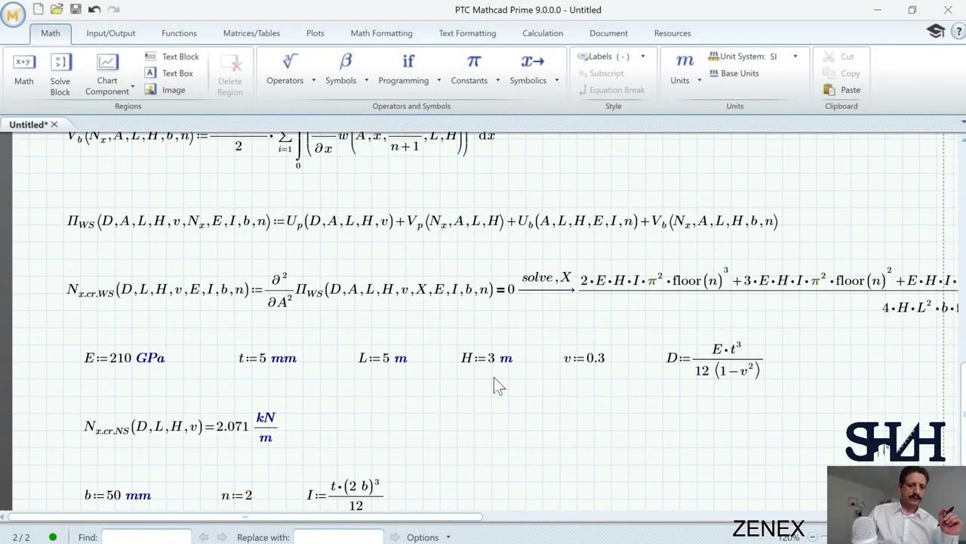
{"action": "left_click", "coordinate": [655, 231]}
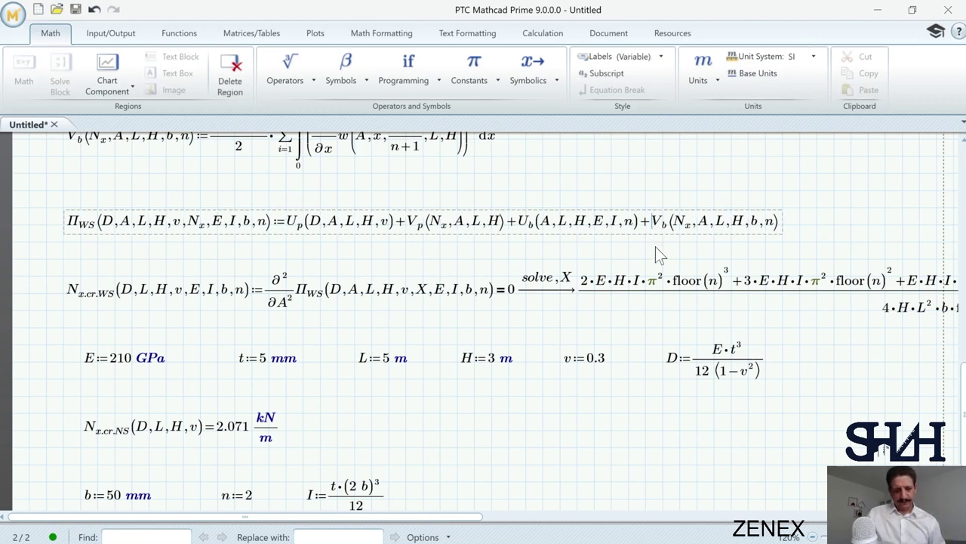
{"action": "type", "text": "0"}
{"action": "scroll", "coordinate": [315, 246], "scroll_direction": "up", "scroll_amount": 2}
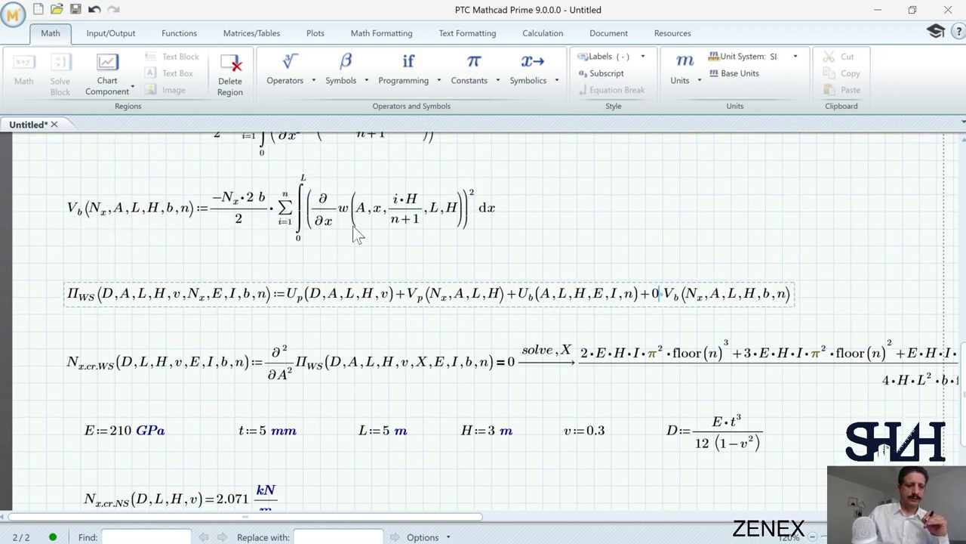
{"action": "scroll", "coordinate": [263, 240], "scroll_direction": "up", "scroll_amount": 1}
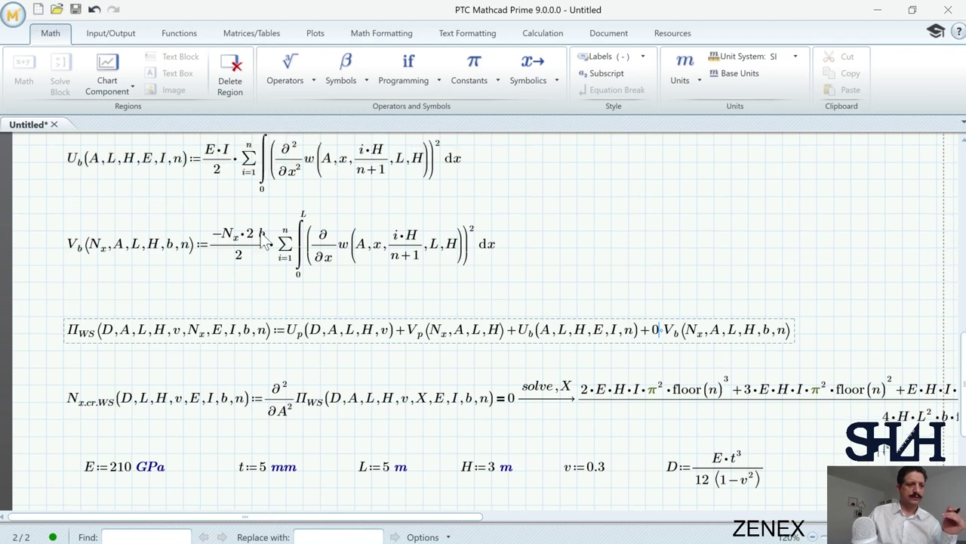
{"action": "scroll", "coordinate": [197, 226], "scroll_direction": "up", "scroll_amount": 1}
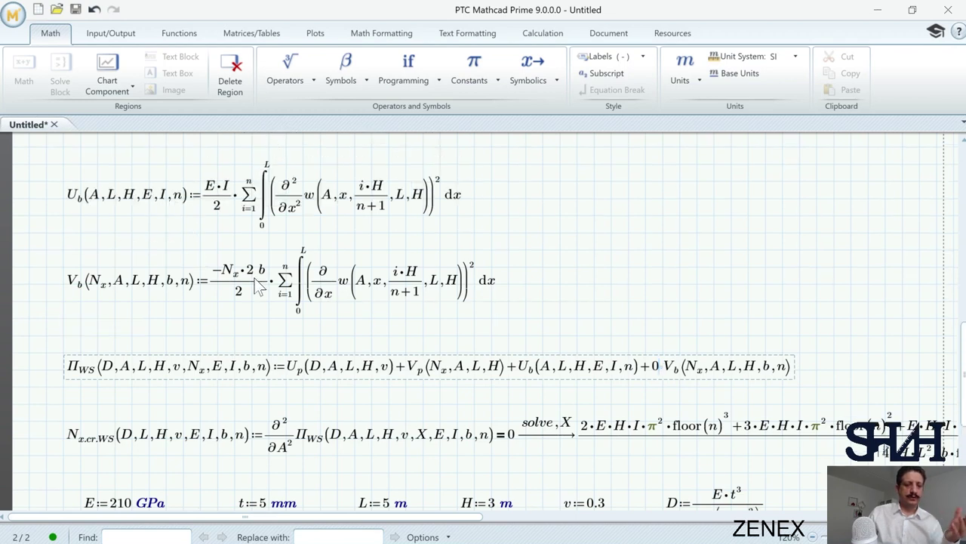
{"action": "scroll", "coordinate": [453, 302], "scroll_direction": "down", "scroll_amount": 4}
{"action": "scroll", "coordinate": [455, 304], "scroll_direction": "down", "scroll_amount": 3}
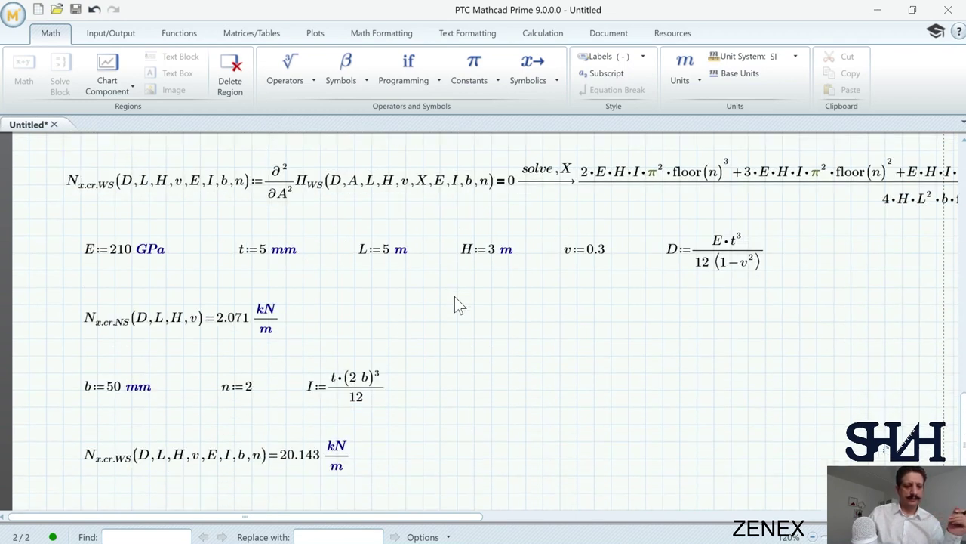
{"action": "left_click", "coordinate": [457, 373]}
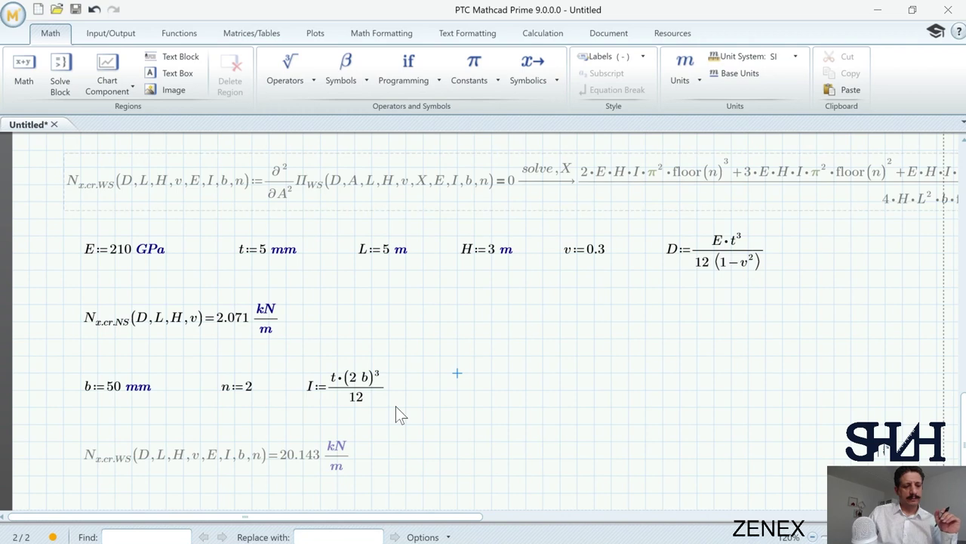
{"action": "scroll", "coordinate": [461, 342], "scroll_direction": "up", "scroll_amount": 1}
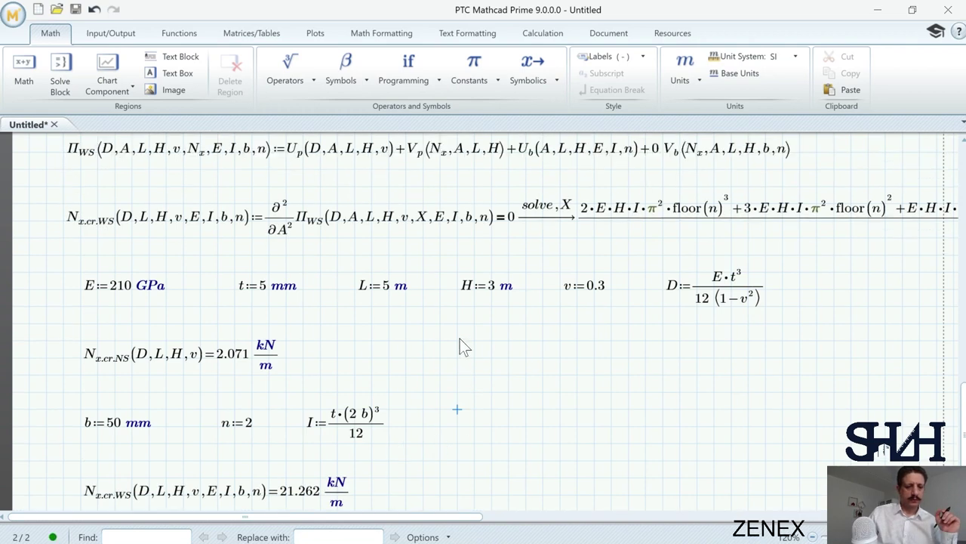
Step: Remove the 0 factor from the V_b term in the Π_WS definition
{"action": "scroll", "coordinate": [460, 338], "scroll_direction": "up", "scroll_amount": 1}
{"action": "left_click", "coordinate": [655, 190]}
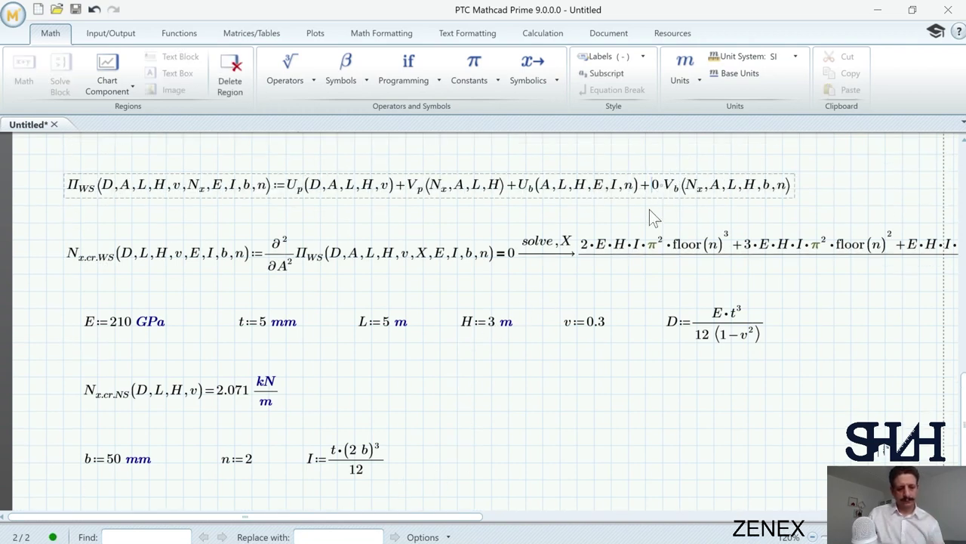
{"action": "key", "text": "Delete"}
{"action": "key", "text": "Delete"}
{"action": "left_click", "coordinate": [526, 395]}
{"action": "scroll", "coordinate": [435, 413], "scroll_direction": "down", "scroll_amount": 2}
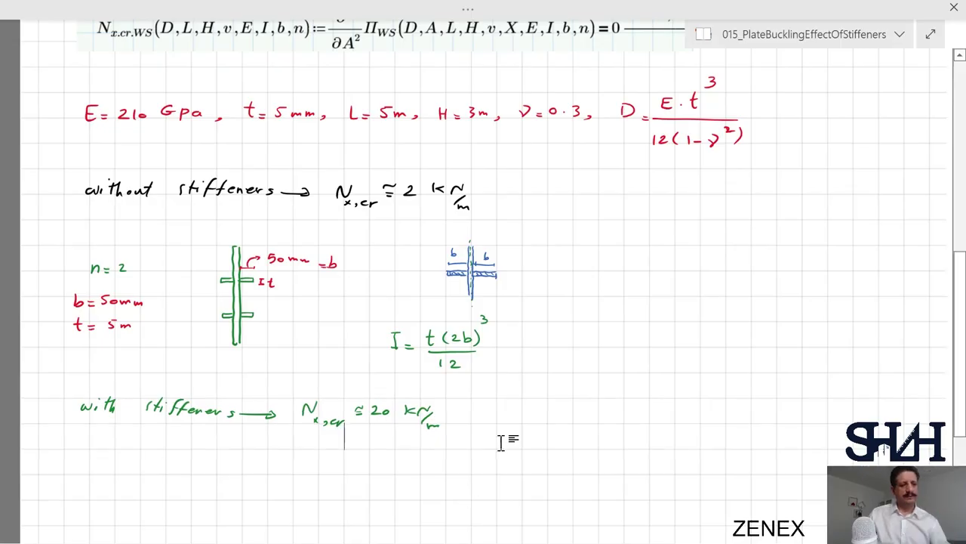
Step: Switch to OneNote and handwrite notes in black on the blank page below the stiffener example
{"action": "scroll", "coordinate": [500, 441], "scroll_direction": "down", "scroll_amount": 3}
{"action": "scroll", "coordinate": [502, 439], "scroll_direction": "down", "scroll_amount": 3}
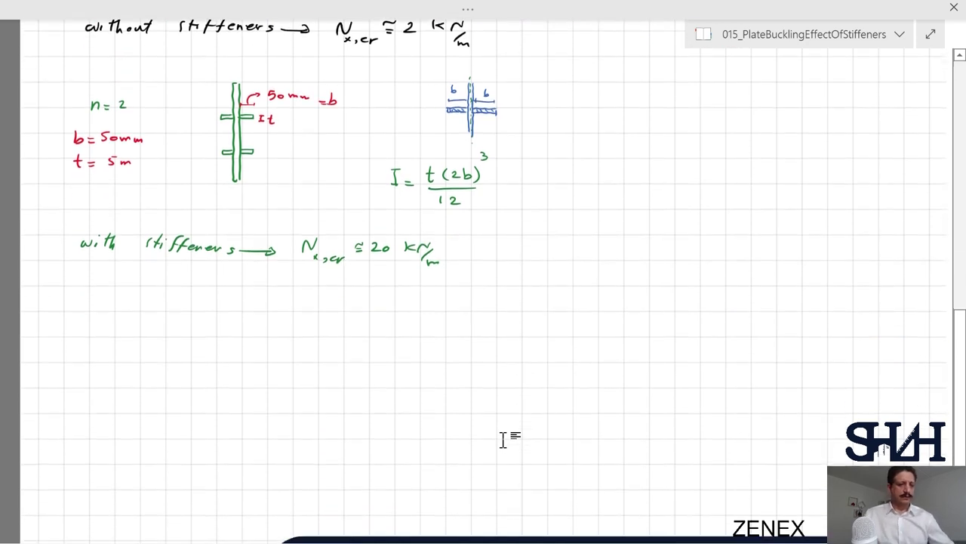
{"action": "left_click", "coordinate": [836, 38]}
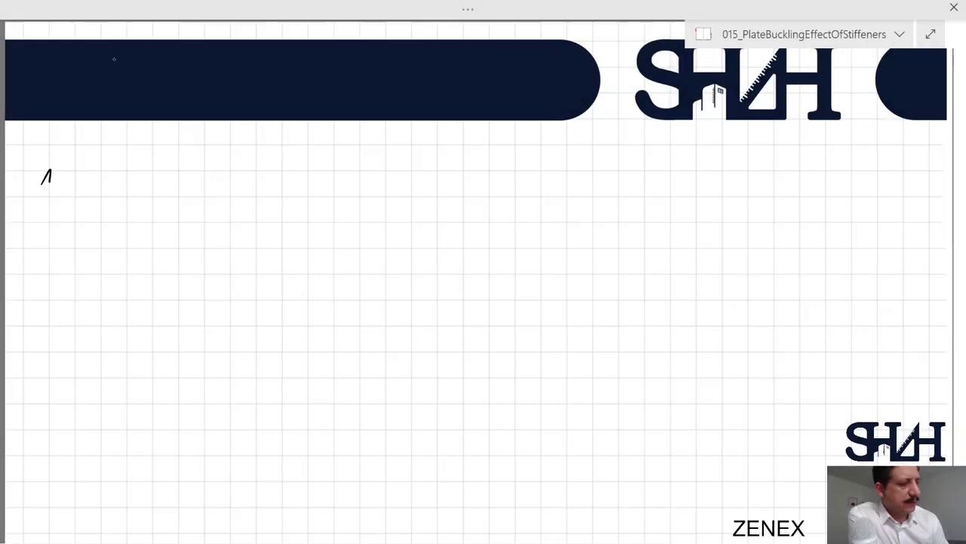
{"action": "mouse_move", "coordinate": [43, 174]}
{"action": "left_mouse_down"}
{"action": "mouse_move", "coordinate": [602, 175]}
{"action": "mouse_move", "coordinate": [44, 216]}
{"action": "mouse_move", "coordinate": [254, 212]}
{"action": "mouse_move", "coordinate": [261, 227]}
{"action": "mouse_move", "coordinate": [365, 215]}
{"action": "mouse_move", "coordinate": [784, 219]}
{"action": "mouse_move", "coordinate": [68, 261]}
{"action": "mouse_move", "coordinate": [326, 266]}
{"action": "mouse_move", "coordinate": [109, 310]}
{"action": "mouse_move", "coordinate": [631, 308]}
{"action": "mouse_move", "coordinate": [50, 350]}
{"action": "mouse_move", "coordinate": [616, 352]}
{"action": "mouse_move", "coordinate": [83, 385]}
{"action": "mouse_move", "coordinate": [727, 389]}
{"action": "left_mouse_up"}
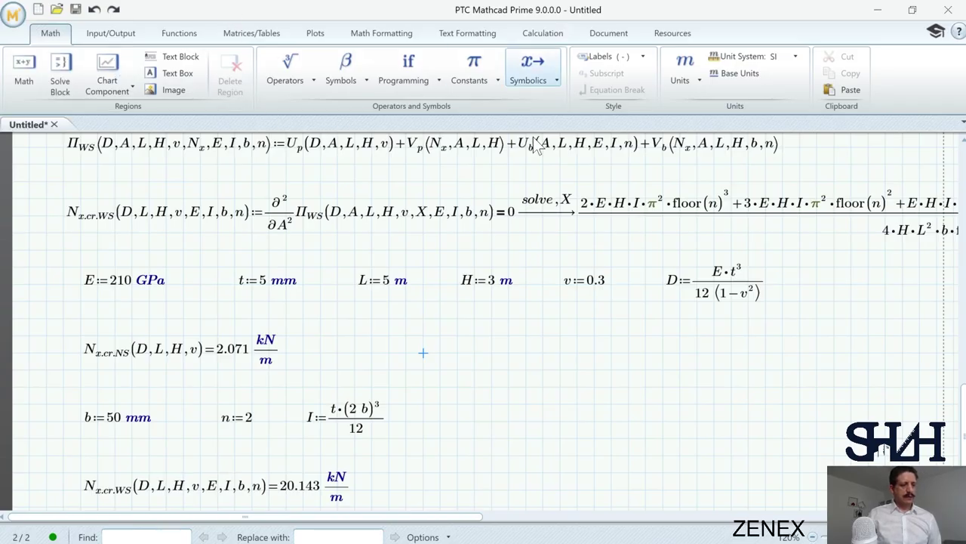
Step: In Mathcad, delete the definition t := 5 mm and redefine D as a function of thickness, D(t)
{"action": "left_click_drag", "start_coordinate": [283, 259], "coordinate": [237, 302]}
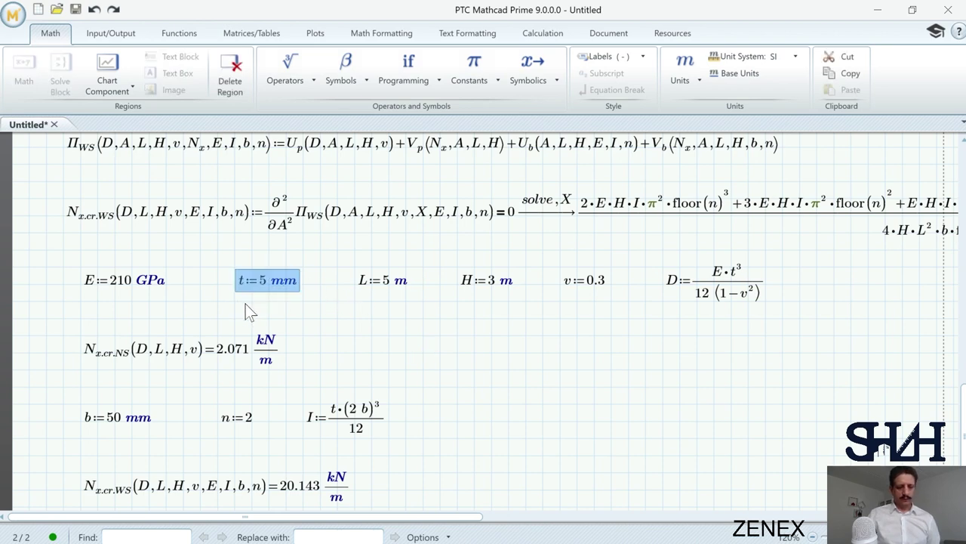
{"action": "key", "text": "Delete"}
{"action": "left_click", "coordinate": [676, 308]}
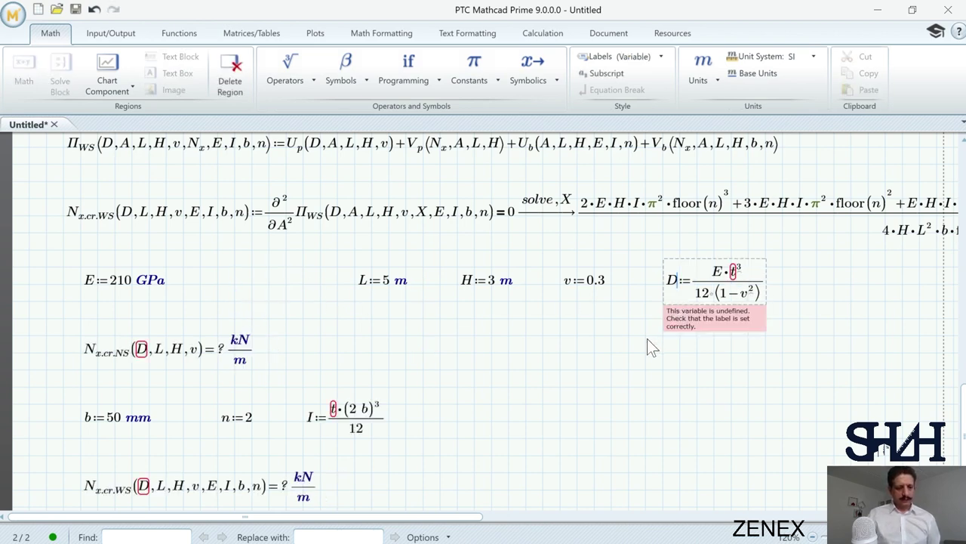
{"action": "type", "text": "(t"}
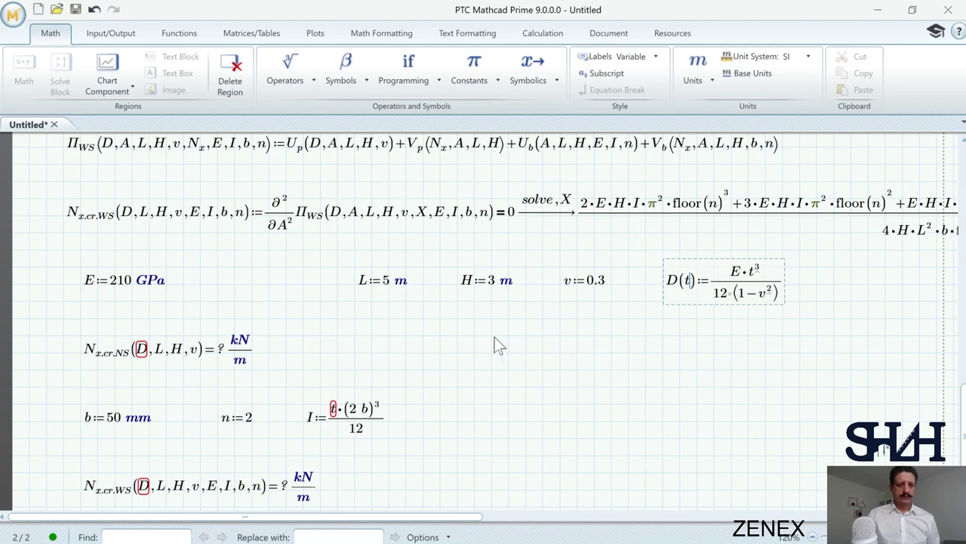
{"action": "left_click", "coordinate": [492, 336]}
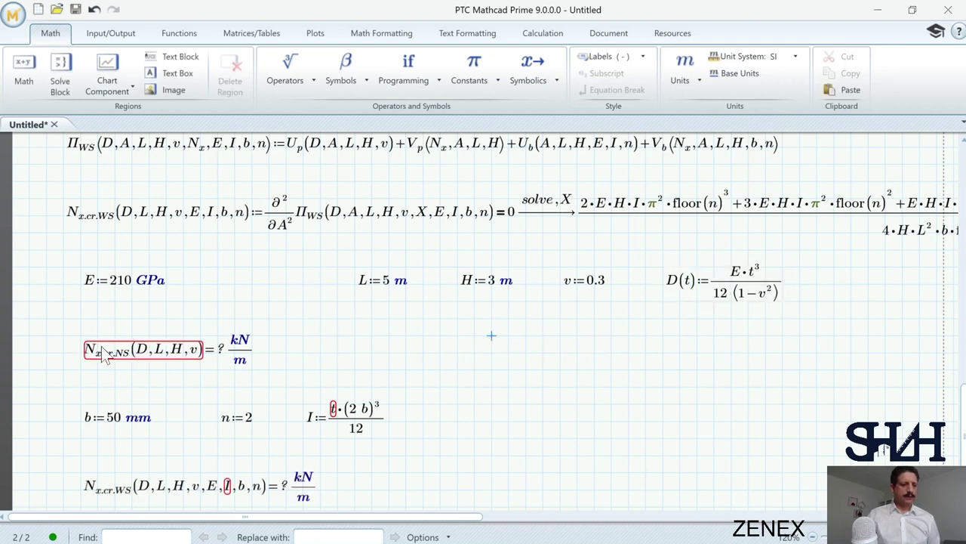
Step: Redefine the stiffener's moment of inertia as a function of thickness, I(t)
{"action": "left_click", "coordinate": [315, 431]}
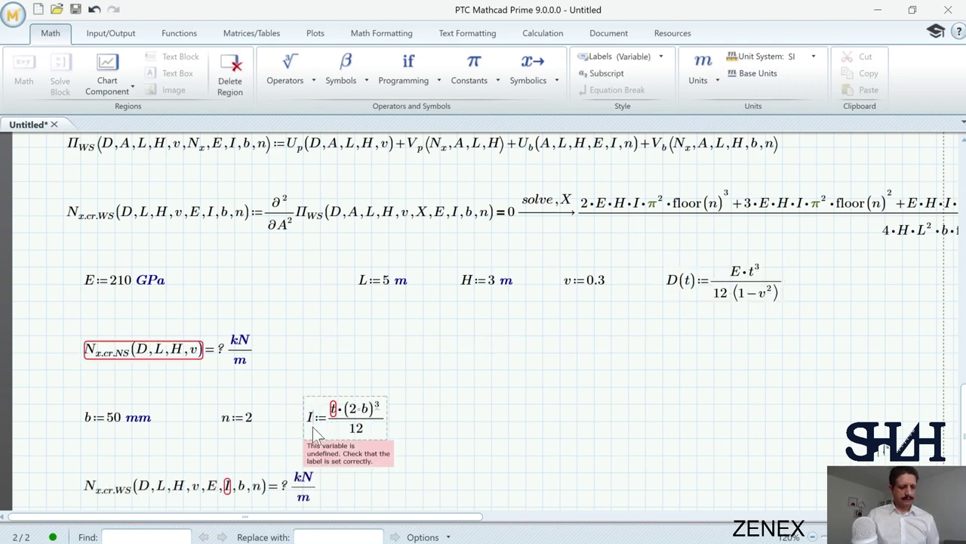
{"action": "type", "text": "(t"}
{"action": "left_click", "coordinate": [412, 475]}
Step: Insert a solve block below the N_x.cr.WS evaluation and enter the guess value t_g := 5 mm
{"action": "scroll", "coordinate": [407, 472], "scroll_direction": "down", "scroll_amount": 6}
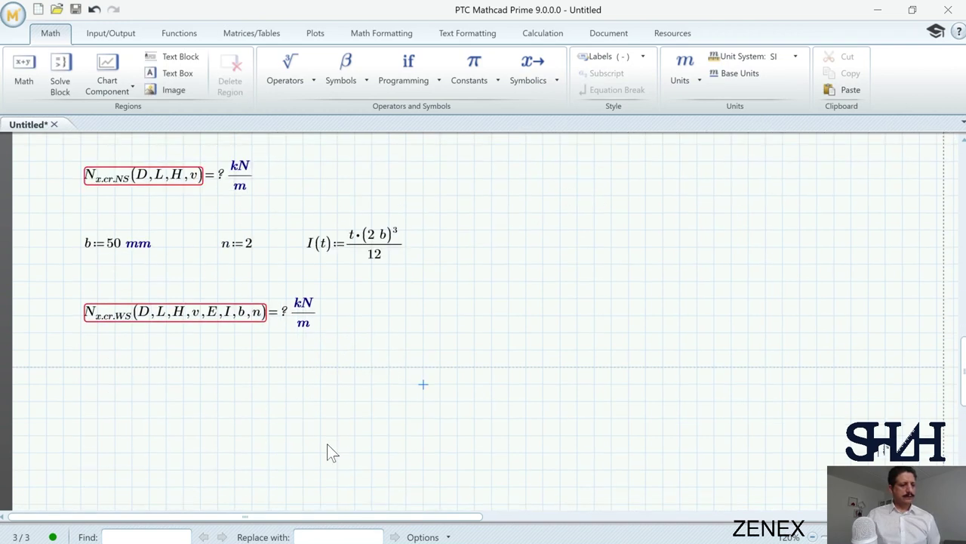
{"action": "left_click", "coordinate": [55, 66]}
{"action": "type", "text": "t"}
{"action": "key", "text": "ctrl+minus"}
{"action": "type", "text": "g:=5 "}
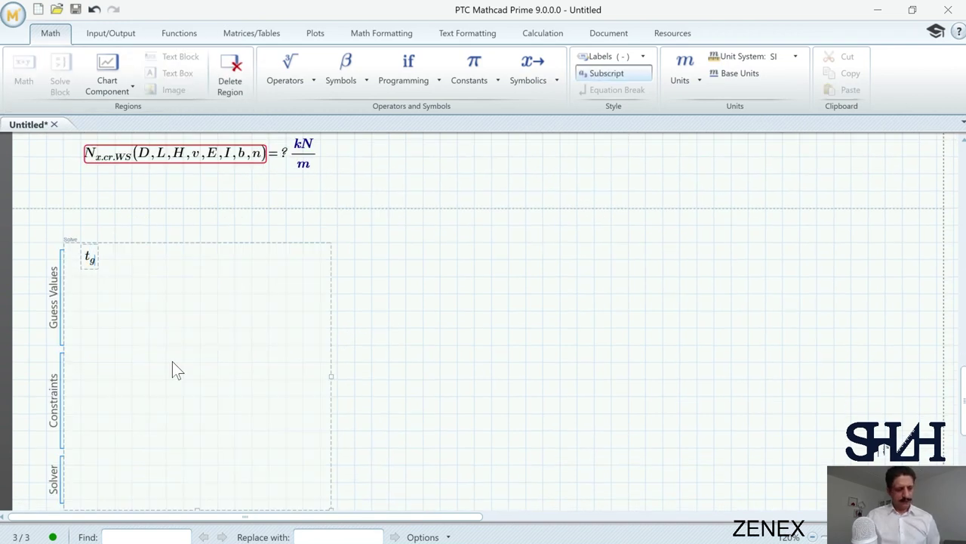
{"action": "type", "text": "mm"}
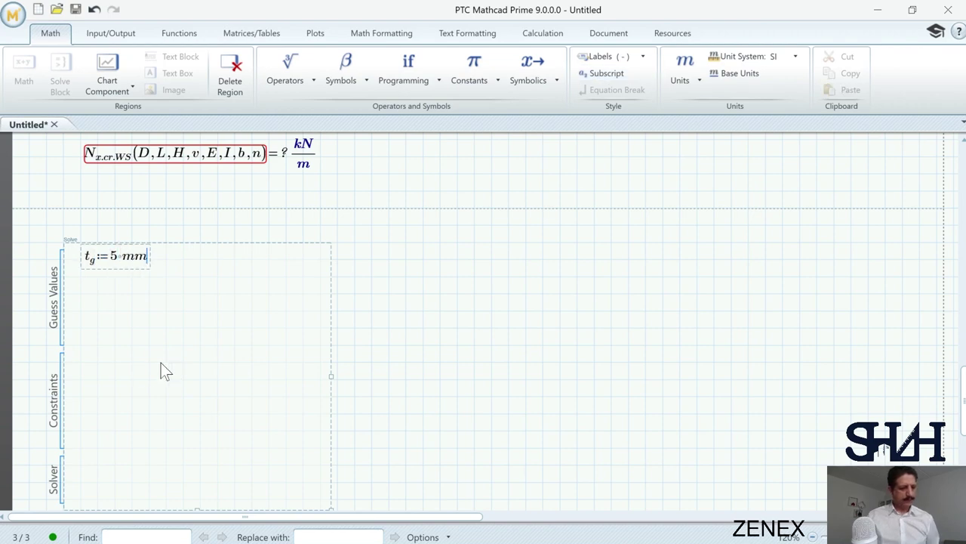
Step: Enter the solve block constraint N_x.cr.NS(D(t_g),L,H,v) = 50 kN/m
{"action": "left_click", "coordinate": [87, 368]}
{"action": "scroll", "coordinate": [111, 351], "scroll_direction": "up", "scroll_amount": 6}
{"action": "scroll", "coordinate": [111, 351], "scroll_direction": "down", "scroll_amount": 6}
{"action": "key", "text": "ctrl+v"}
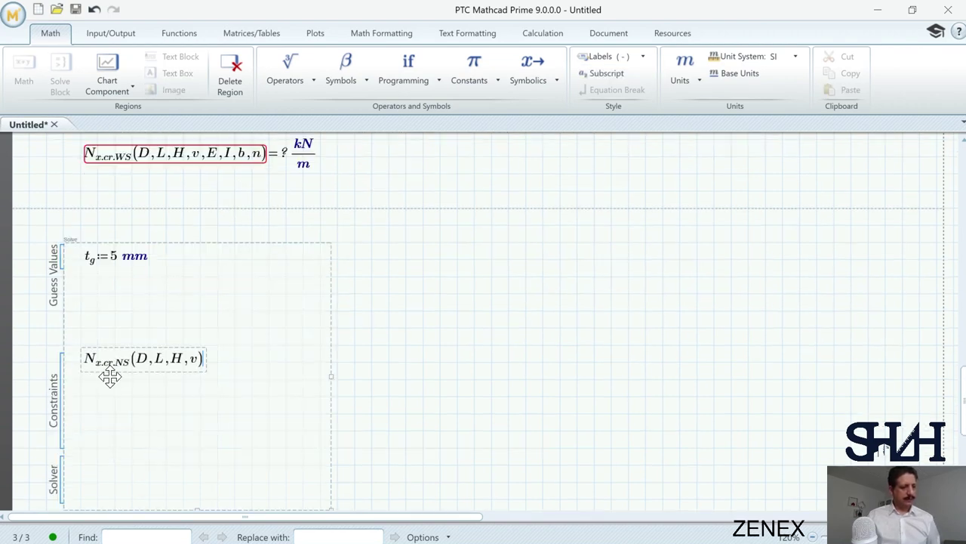
{"action": "type", "text": "(t"}
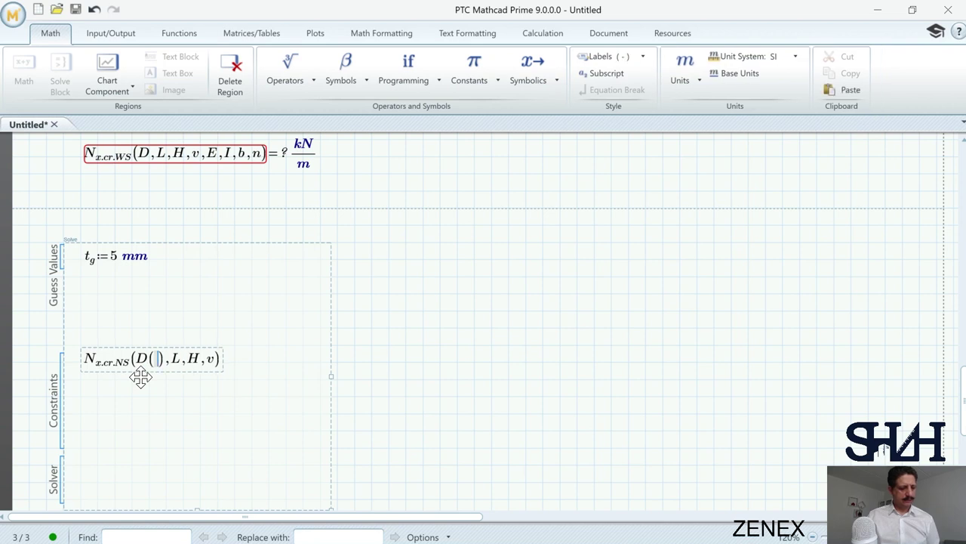
{"action": "key", "text": "ctrl+minus"}
{"action": "type", "text": "g"}
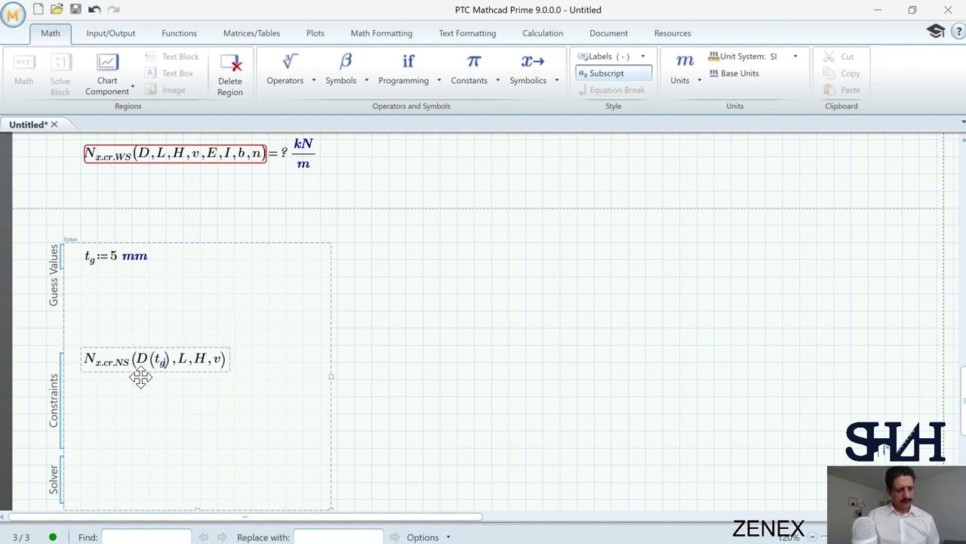
{"action": "left_click", "coordinate": [227, 362]}
{"action": "key", "text": "space"}
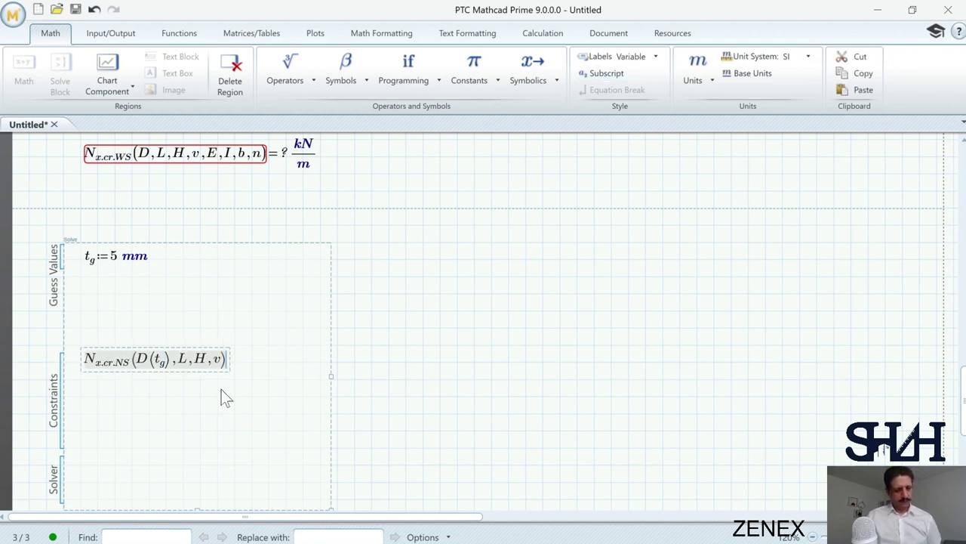
{"action": "type", "text": "="}
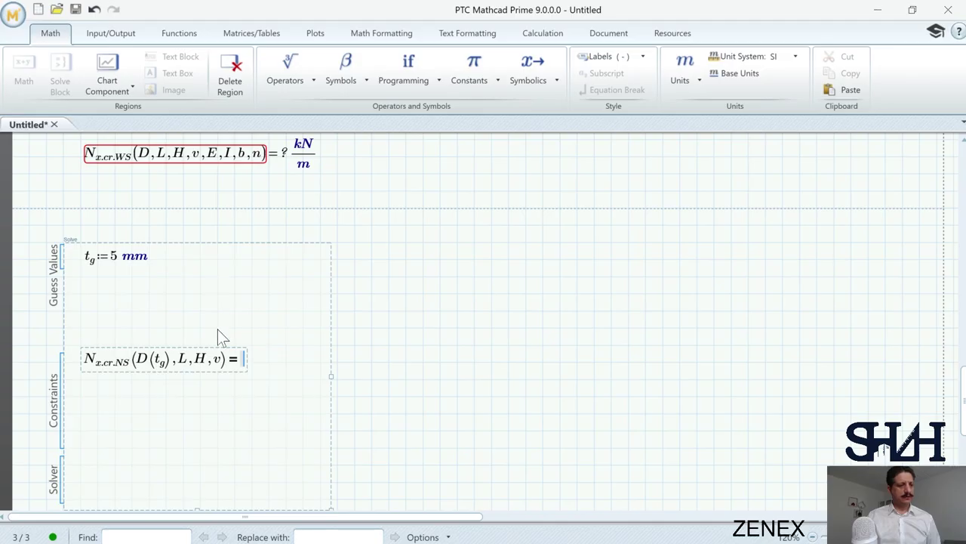
{"action": "type", "text": "50·kN/m"}
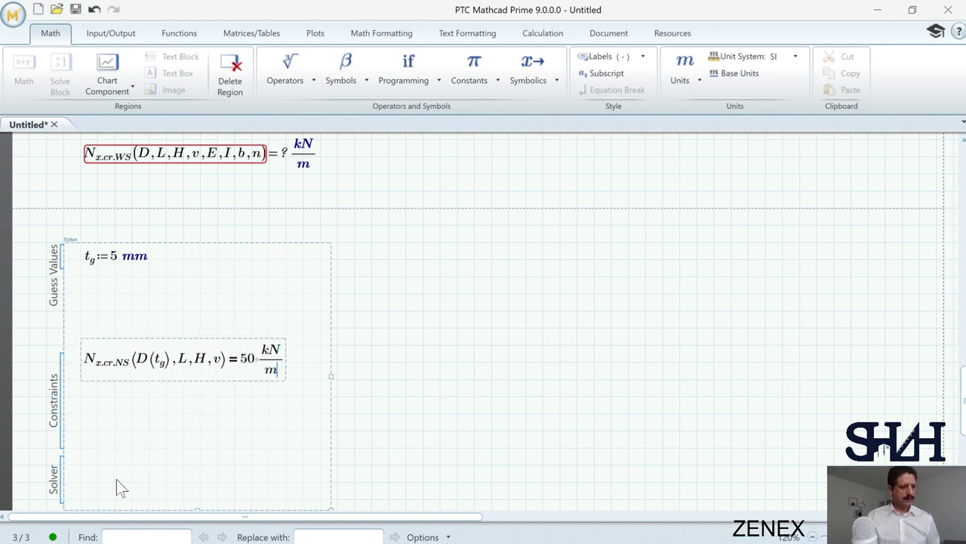
Step: Evaluate Find(t_g) in the solver section of the solve block
{"action": "left_click", "coordinate": [87, 468]}
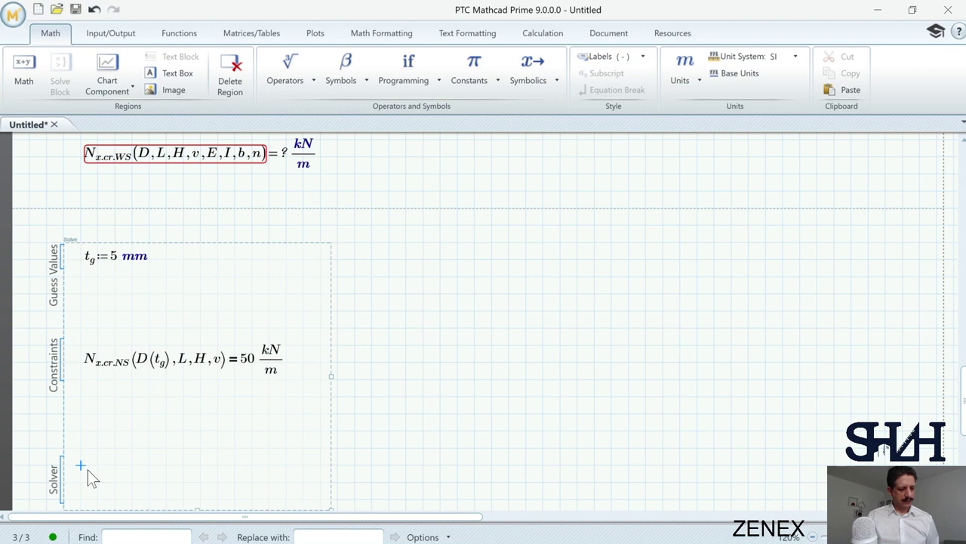
{"action": "type", "text": "t"}
{"action": "key", "text": "BackSpace"}
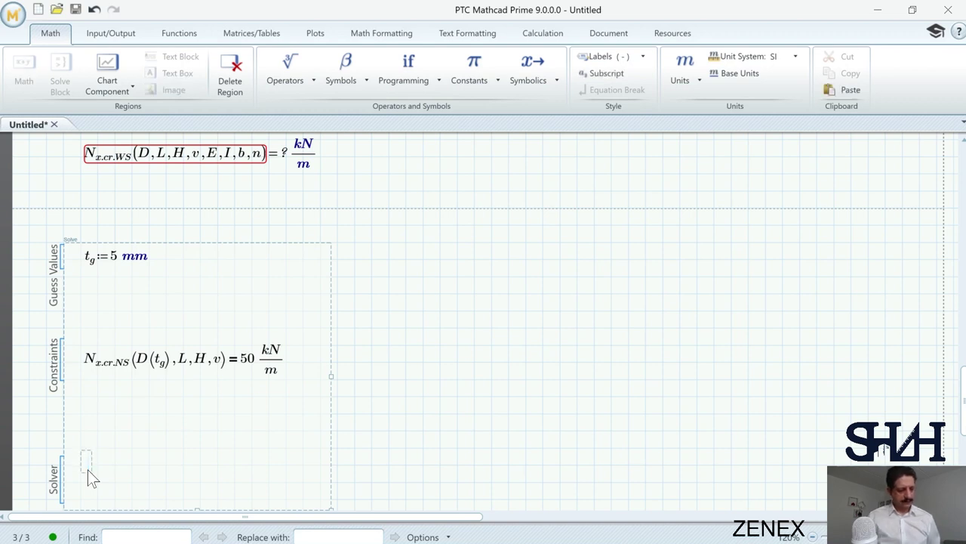
{"action": "type", "text": "Find(t"}
{"action": "key", "text": "ctrl+minus"}
{"action": "type", "text": "g"}
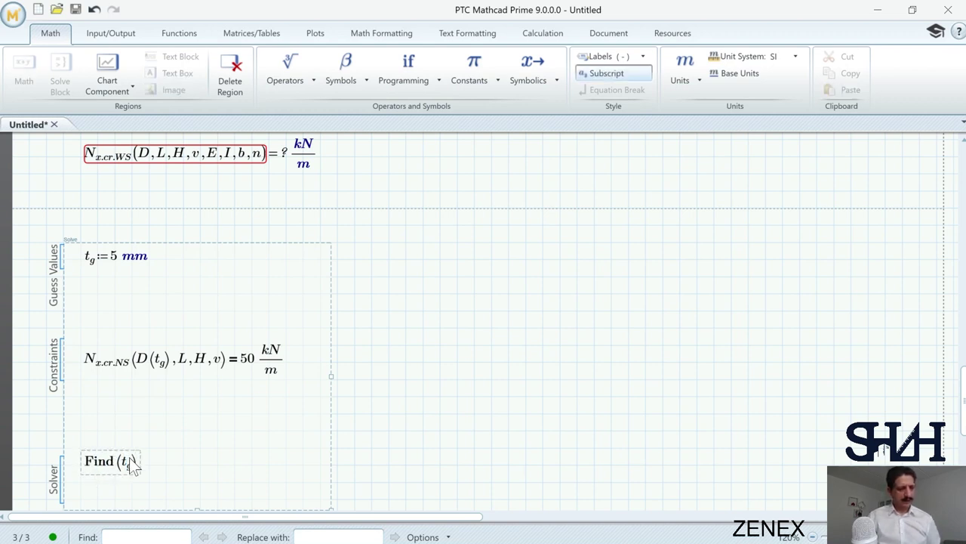
{"action": "type", "text": "g="}
{"action": "left_click", "coordinate": [413, 405]}
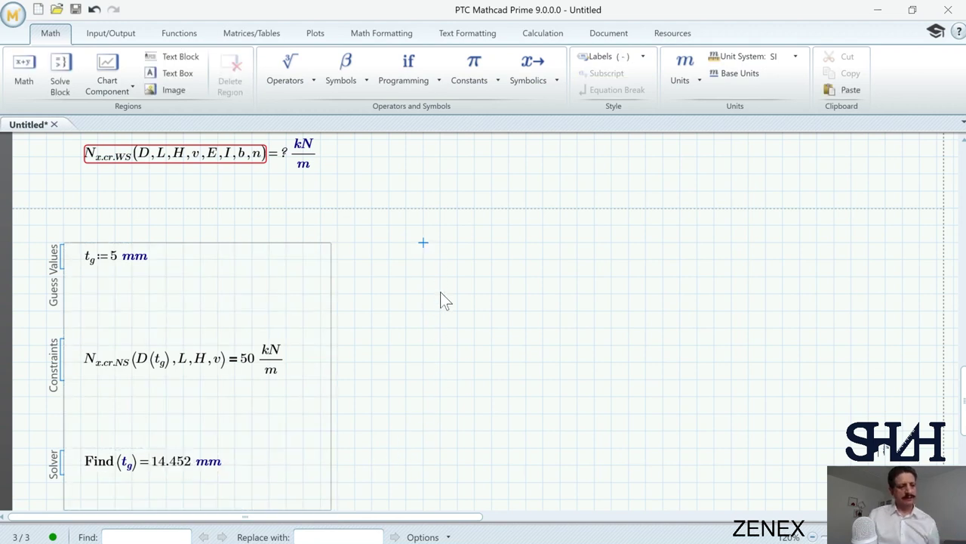
Step: Duplicate the whole solve block into the empty area beside the original
{"action": "key", "text": "ctrl+a"}
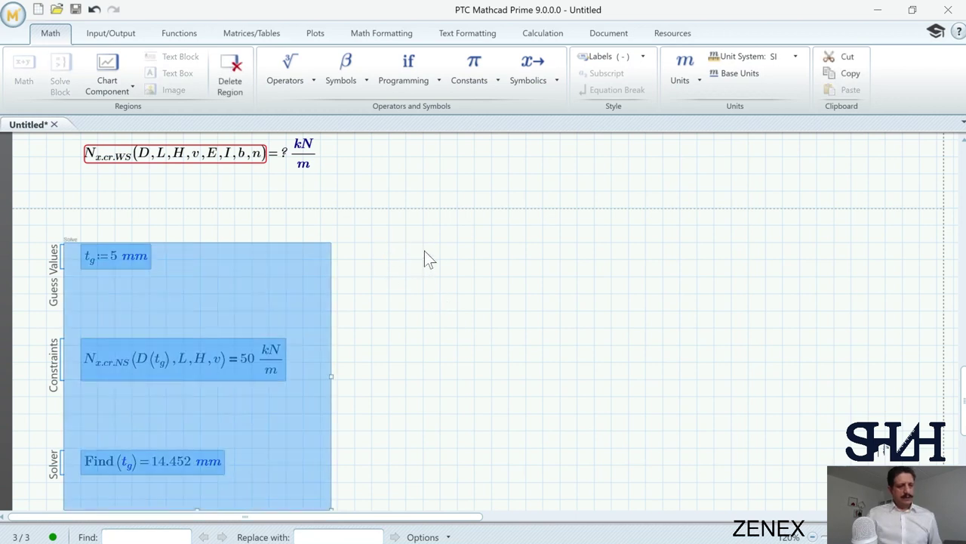
{"action": "key", "text": "ctrl+c"}
{"action": "left_click", "coordinate": [426, 249]}
{"action": "key", "text": "ctrl+v"}
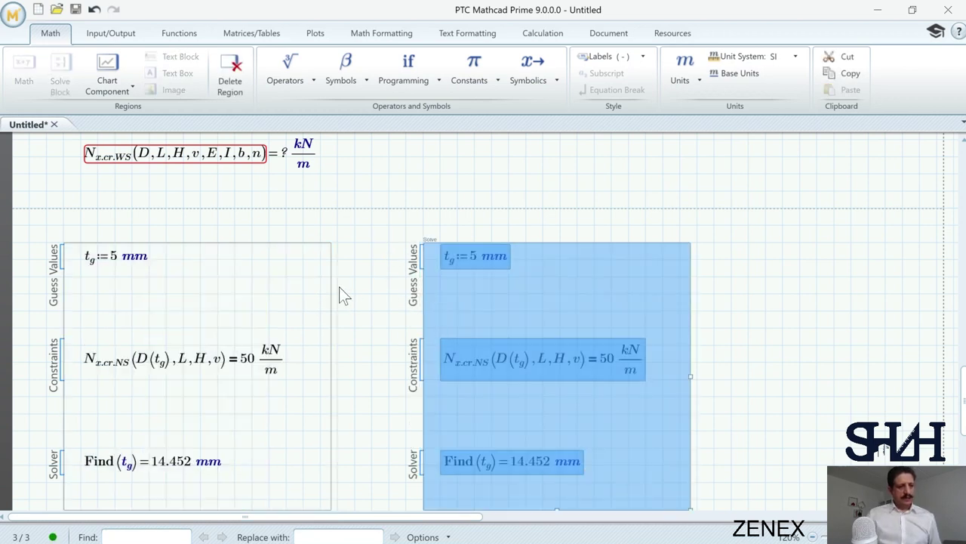
Step: Replace N_x.cr.NS in the copied block's constraint with N_x.cr.WS(D,L,H,v,E,I,b,n), copied from the evaluation above
{"action": "left_click", "coordinate": [340, 295]}
{"action": "left_click", "coordinate": [93, 151]}
{"action": "left_click", "coordinate": [578, 362]}
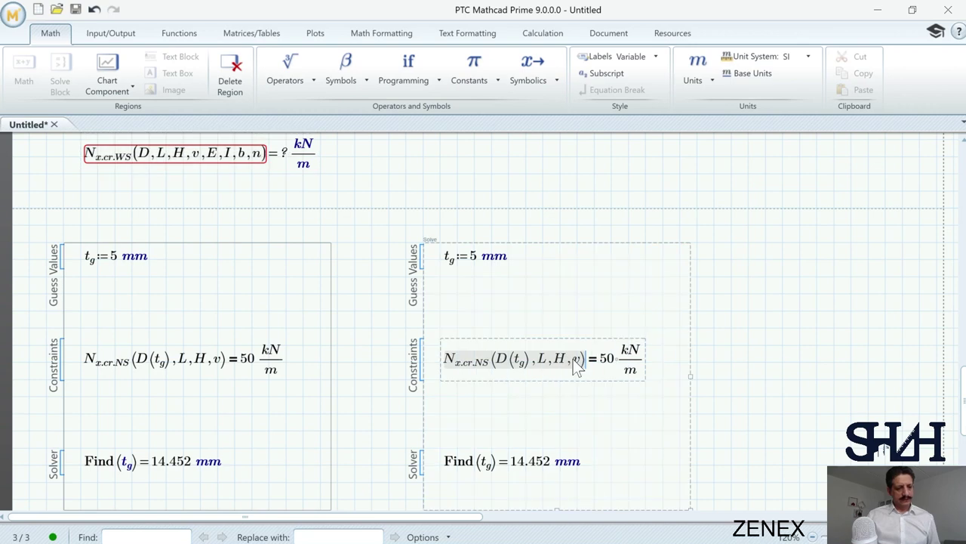
{"action": "key", "text": "ctrl+v"}
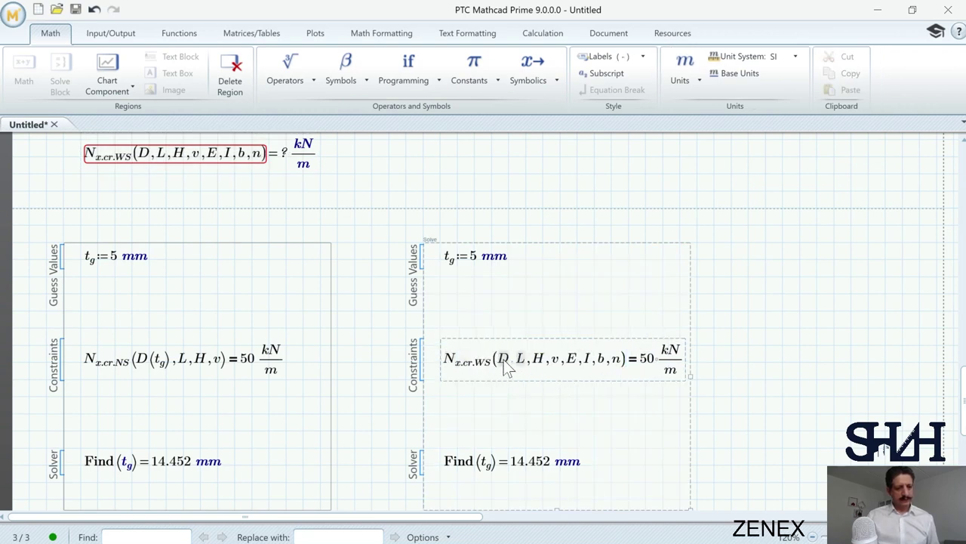
Step: Change the D and I arguments in the copied block's constraint to D(t_g) and I(t_g), and recalculate
{"action": "left_click", "coordinate": [506, 363]}
{"action": "type", "text": "(t.g"}
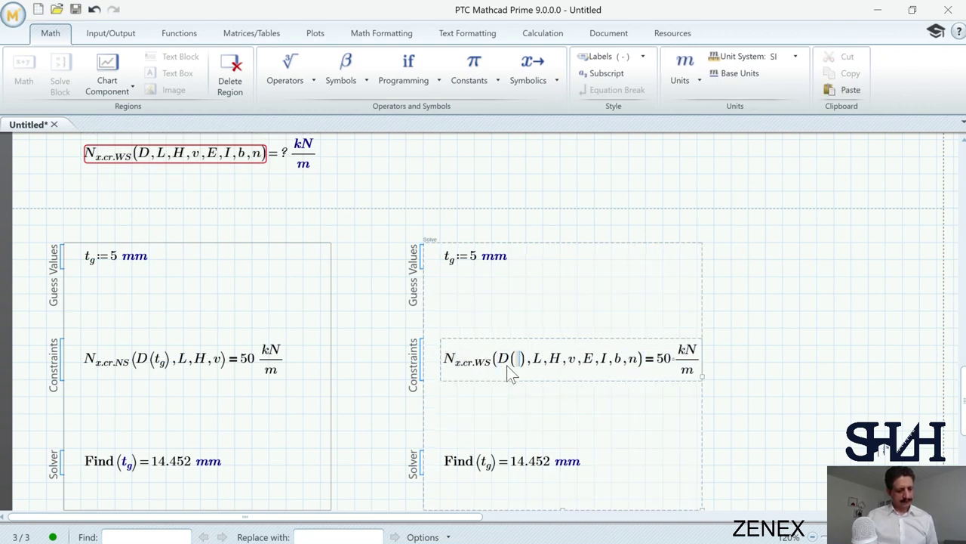
{"action": "left_click", "coordinate": [613, 365]}
{"action": "type", "text": "(tg"}
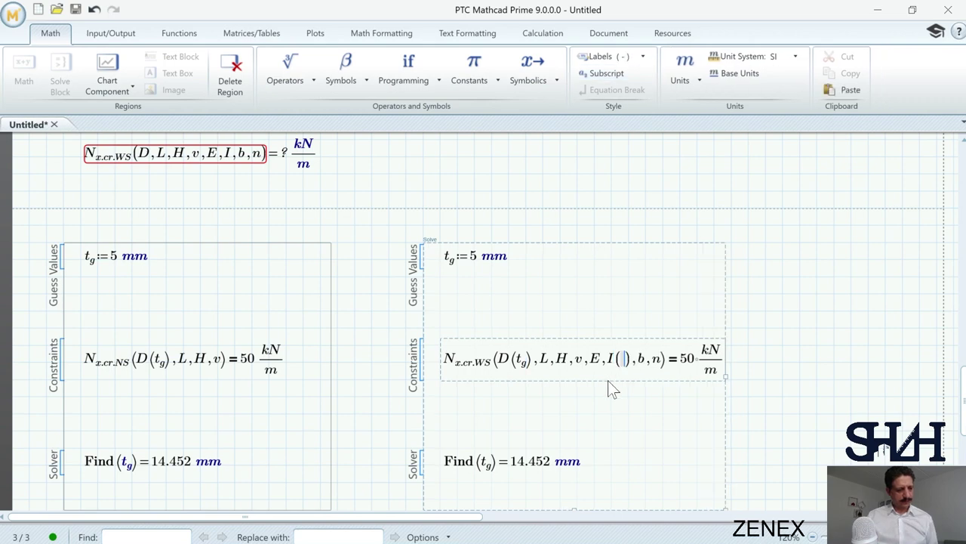
{"action": "type", "text": ".g"}
{"action": "left_click", "coordinate": [782, 362]}
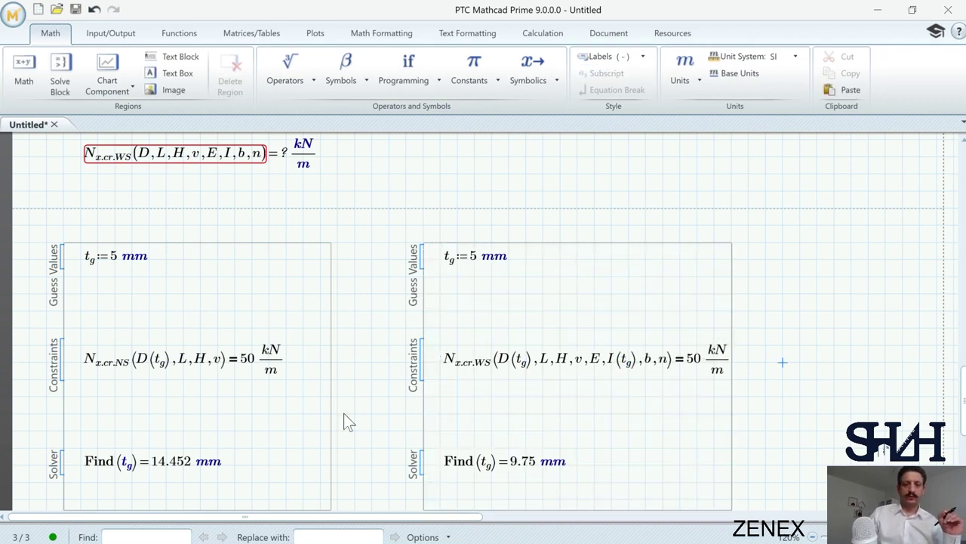
Step: Set the stiffener dimension b to 75 mm and check the solved thicknesses in both solve blocks
{"action": "scroll", "coordinate": [350, 367], "scroll_direction": "up", "scroll_amount": 6}
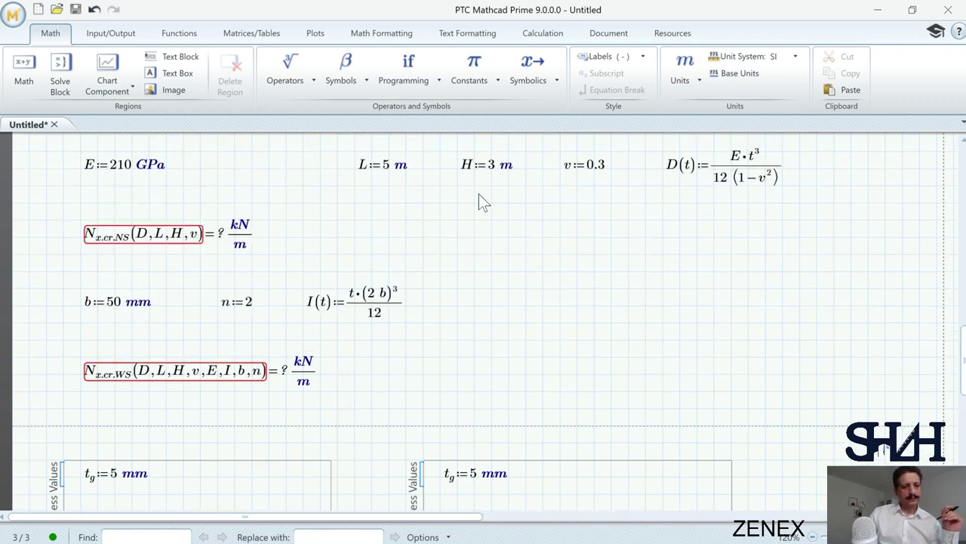
{"action": "scroll", "coordinate": [425, 246], "scroll_direction": "up", "scroll_amount": 2}
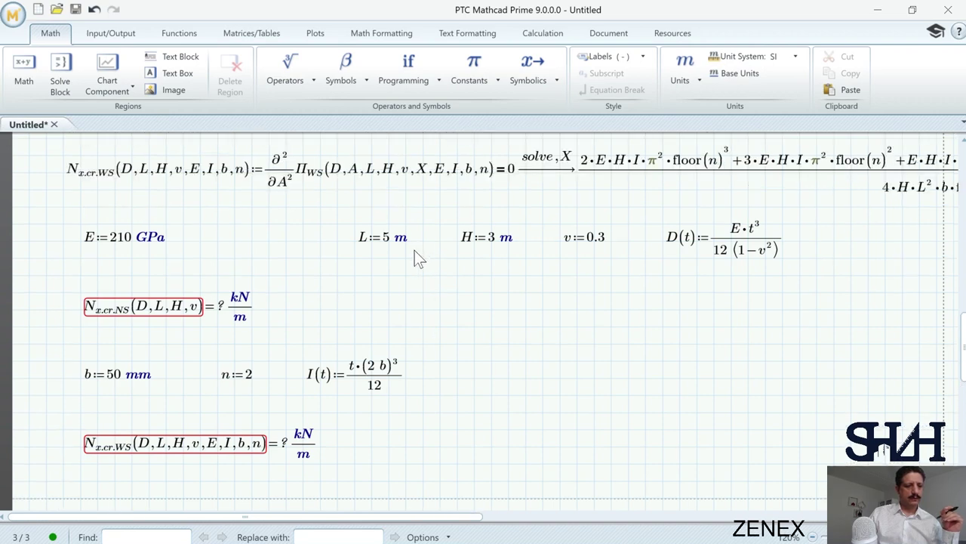
{"action": "left_click", "coordinate": [105, 379]}
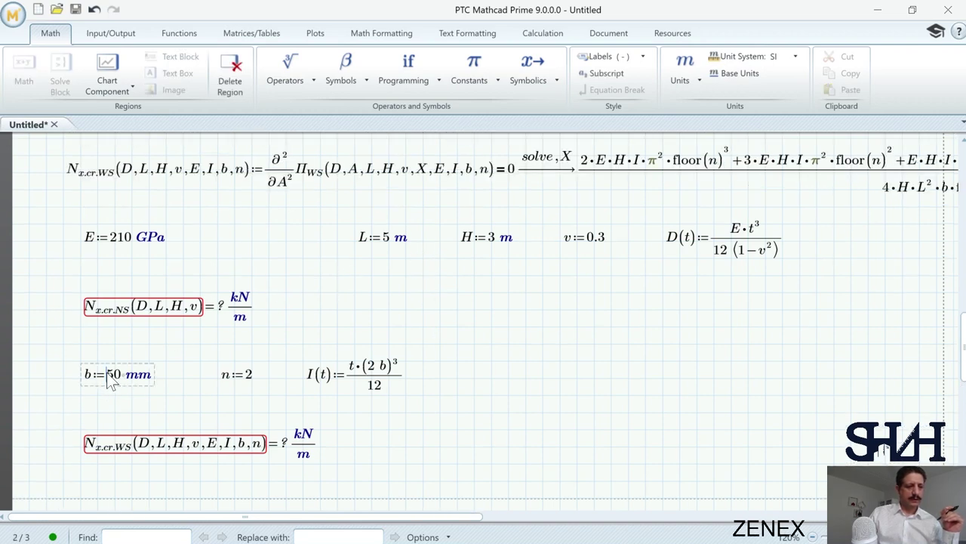
{"action": "scroll", "coordinate": [117, 381], "scroll_direction": "down", "scroll_amount": 4}
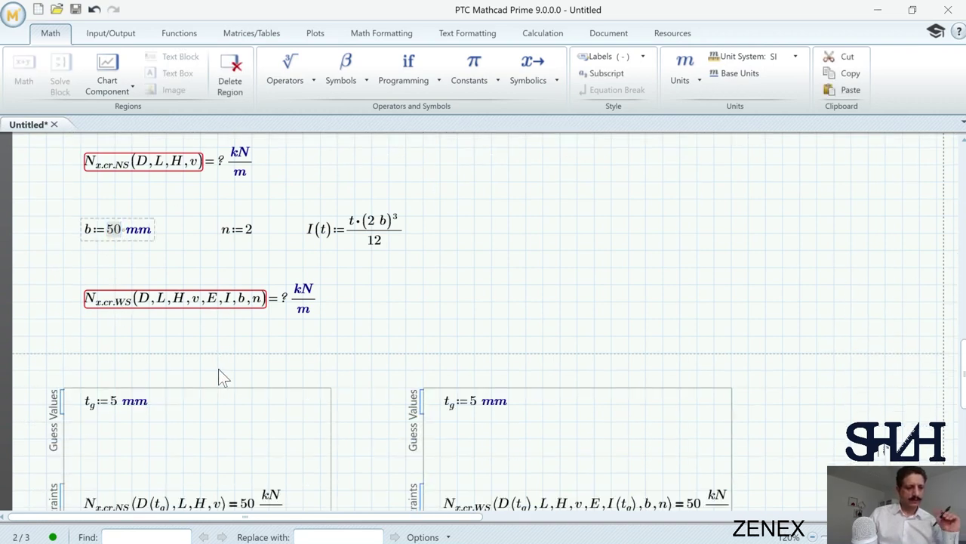
{"action": "scroll", "coordinate": [243, 361], "scroll_direction": "down", "scroll_amount": 1}
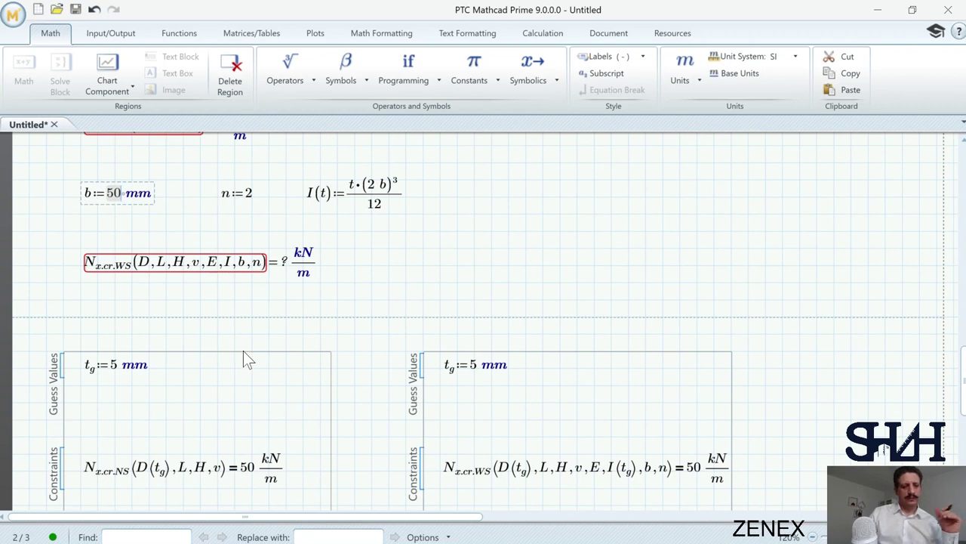
{"action": "scroll", "coordinate": [287, 340], "scroll_direction": "down", "scroll_amount": 1}
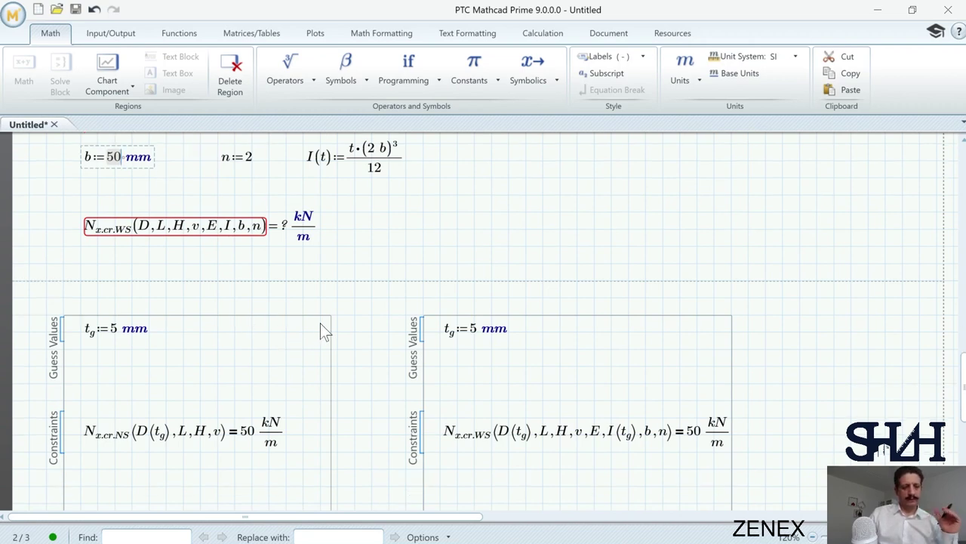
{"action": "scroll", "coordinate": [354, 318], "scroll_direction": "down", "scroll_amount": 2}
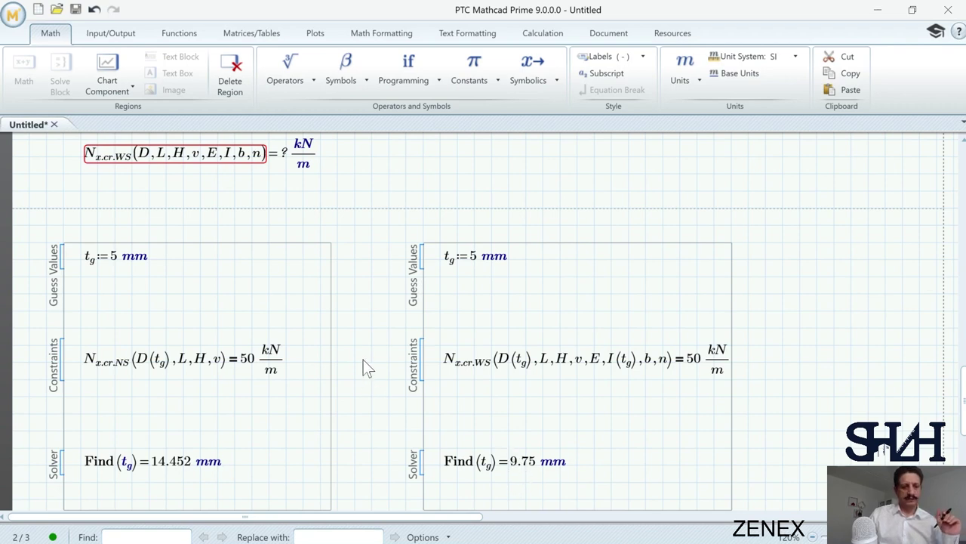
{"action": "scroll", "coordinate": [361, 355], "scroll_direction": "up", "scroll_amount": 3}
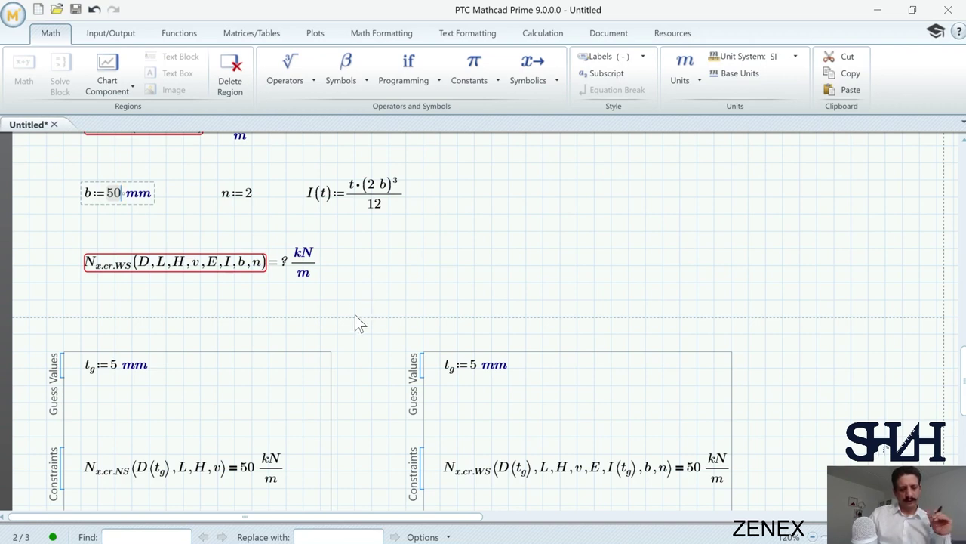
{"action": "type", "text": "75"}
{"action": "scroll", "coordinate": [362, 321], "scroll_direction": "down", "scroll_amount": 2}
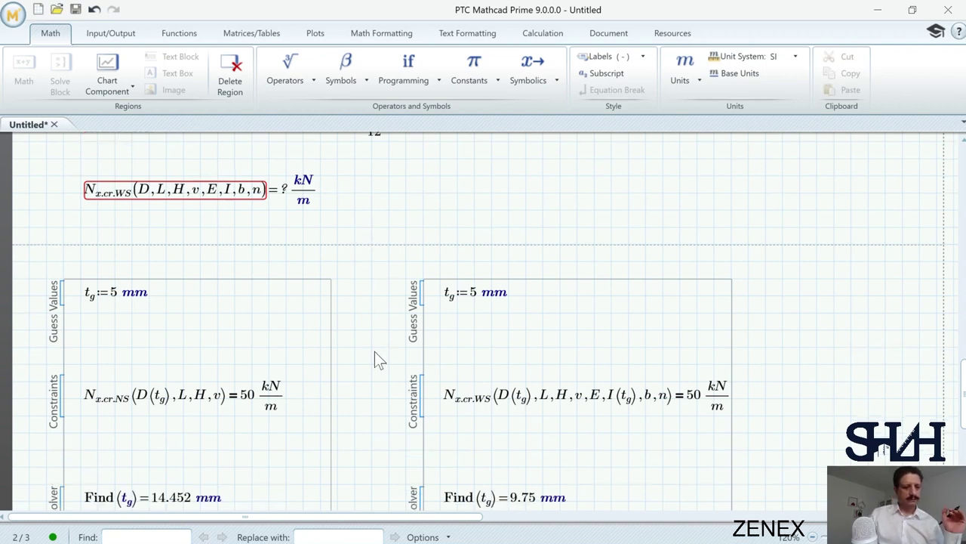
{"action": "left_click", "coordinate": [375, 358]}
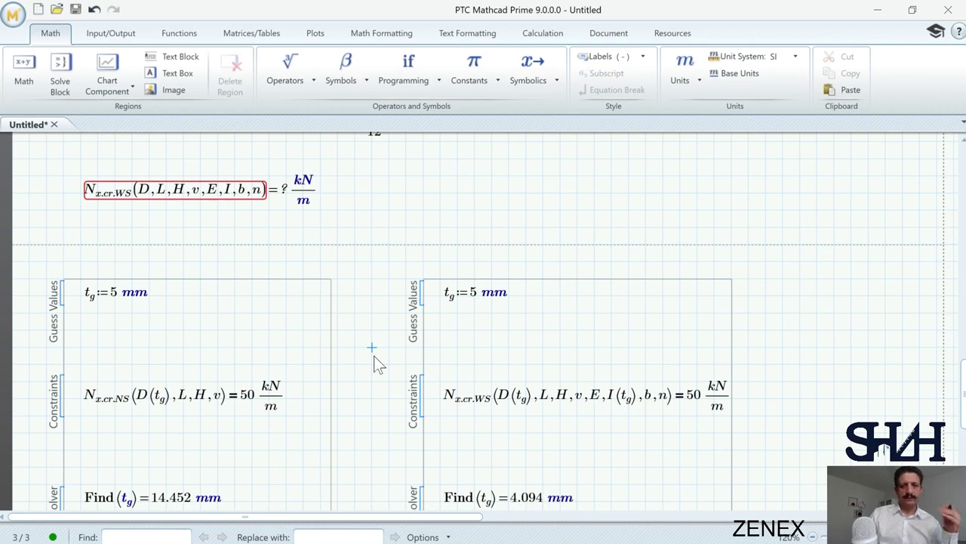
Step: Set b to 70 mm and check the thickness solved for the stiffened plate
{"action": "scroll", "coordinate": [374, 356], "scroll_direction": "up", "scroll_amount": 1}
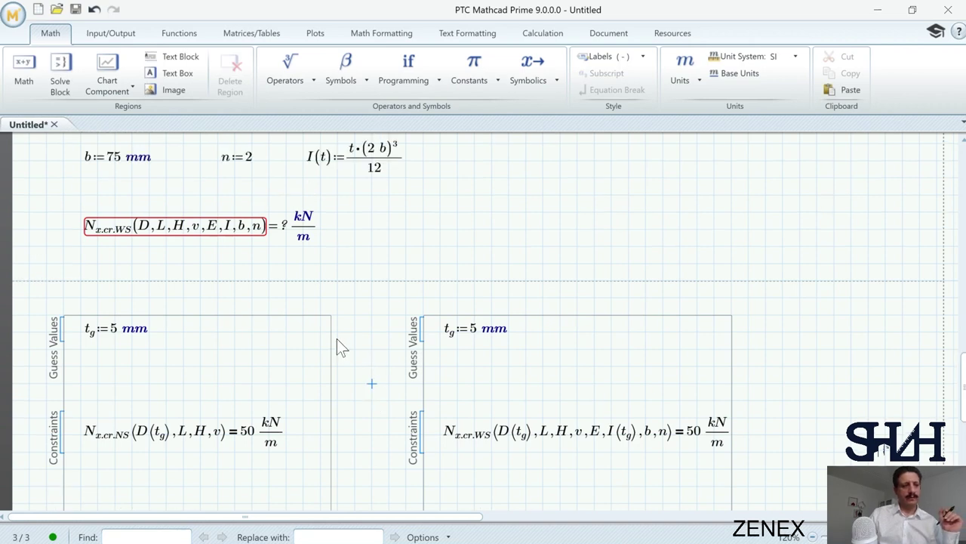
{"action": "left_click", "coordinate": [118, 161]}
{"action": "key", "text": "BackSpace"}
{"action": "key", "text": "BackSpace"}
{"action": "type", "text": "70"}
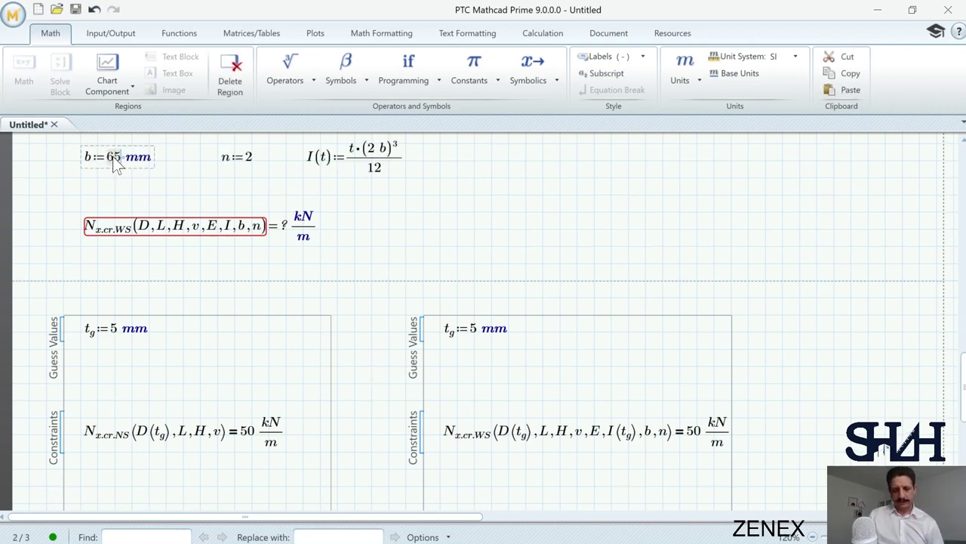
{"action": "left_click", "coordinate": [370, 383]}
{"action": "scroll", "coordinate": [369, 382], "scroll_direction": "down", "scroll_amount": 2}
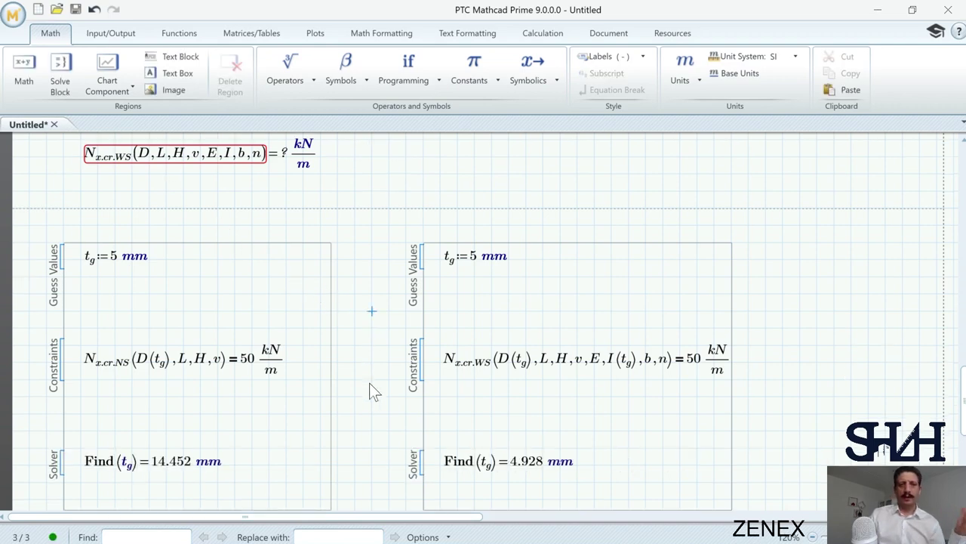
Step: Set b back to 50 mm and recalculate the worksheet
{"action": "scroll", "coordinate": [369, 382], "scroll_direction": "up", "scroll_amount": 2}
{"action": "left_click", "coordinate": [117, 160]}
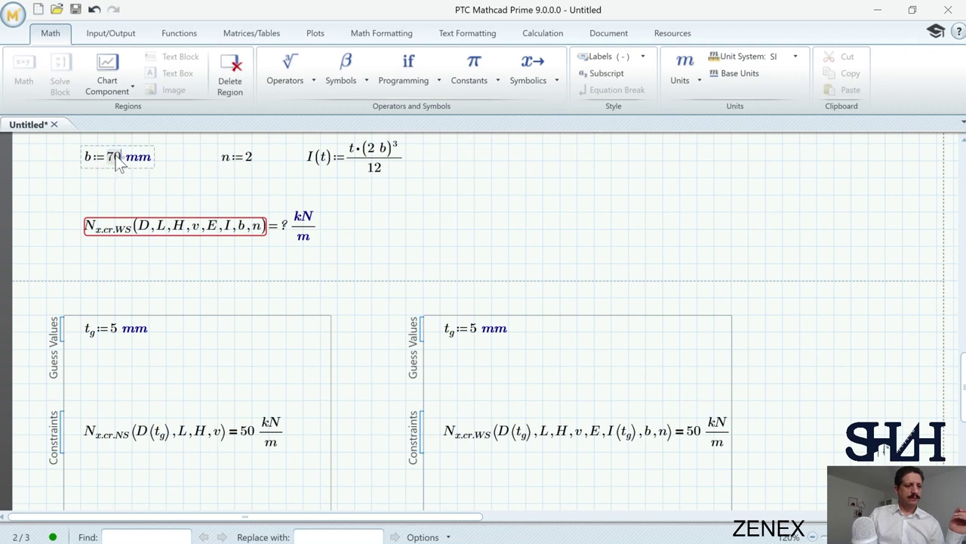
{"action": "key", "text": "BackSpace"}
{"action": "key", "text": "BackSpace"}
{"action": "type", "text": "50"}
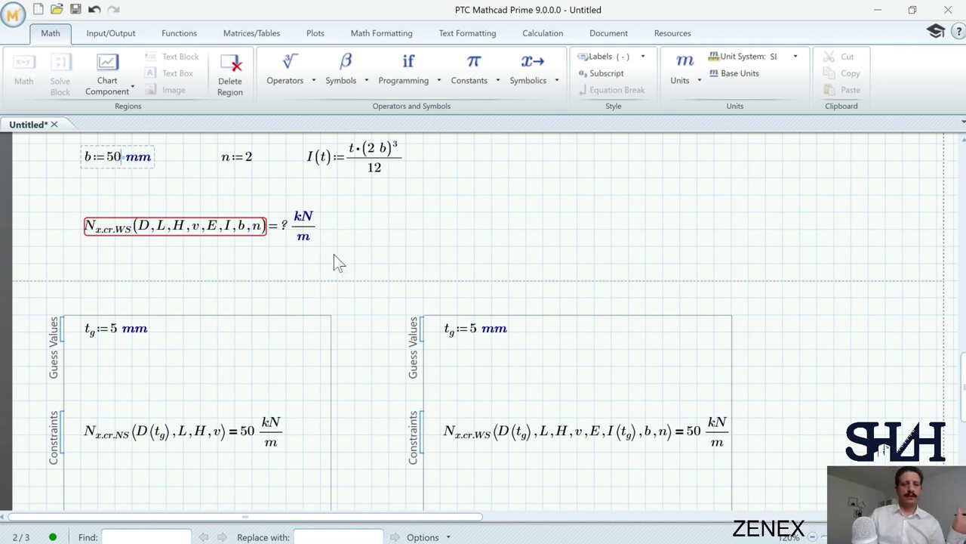
{"action": "left_click", "coordinate": [356, 316]}
Step: Set the number of stiffeners n to 3 and check the thickness in the stiffened plate's solve block
{"action": "left_click", "coordinate": [243, 164]}
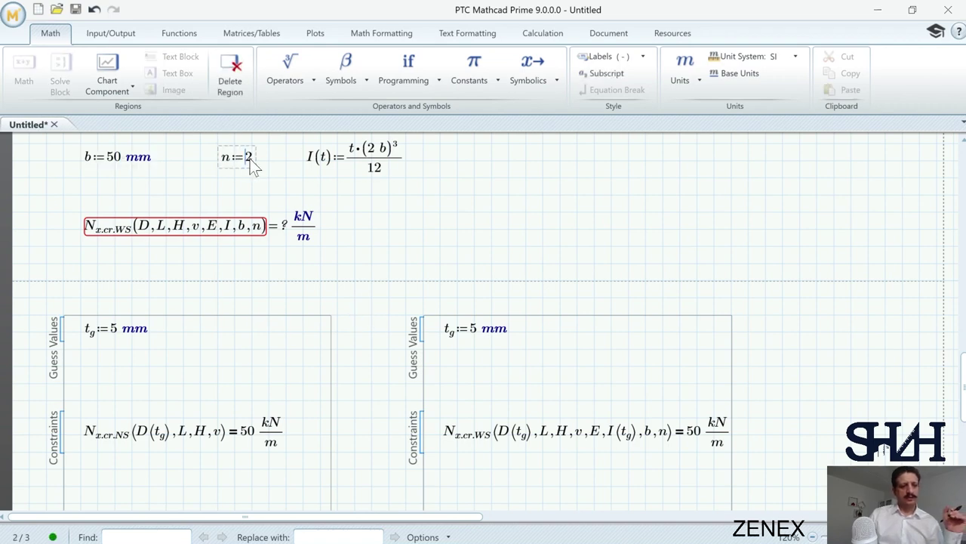
{"action": "scroll", "coordinate": [361, 257], "scroll_direction": "down", "scroll_amount": 3}
{"action": "left_click", "coordinate": [361, 256]}
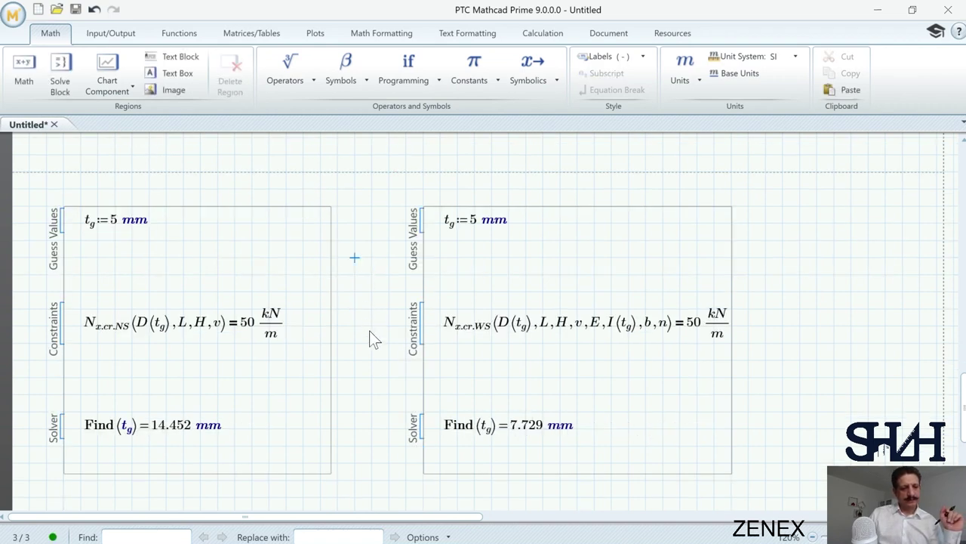
{"action": "scroll", "coordinate": [371, 340], "scroll_direction": "up", "scroll_amount": 2}
{"action": "scroll", "coordinate": [288, 181], "scroll_direction": "up", "scroll_amount": 2}
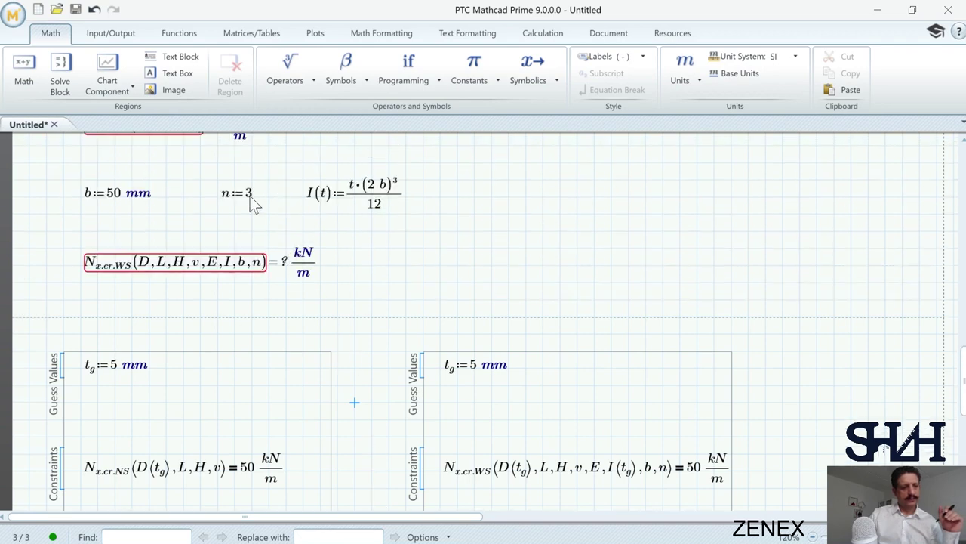
Step: Set the number of stiffeners n to 4 and check the solved thickness for the stiffened plate
{"action": "left_click", "coordinate": [249, 198]}
{"action": "key", "text": "Delete"}
{"action": "type", "text": "4"}
{"action": "scroll", "coordinate": [339, 310], "scroll_direction": "down", "scroll_amount": 3}
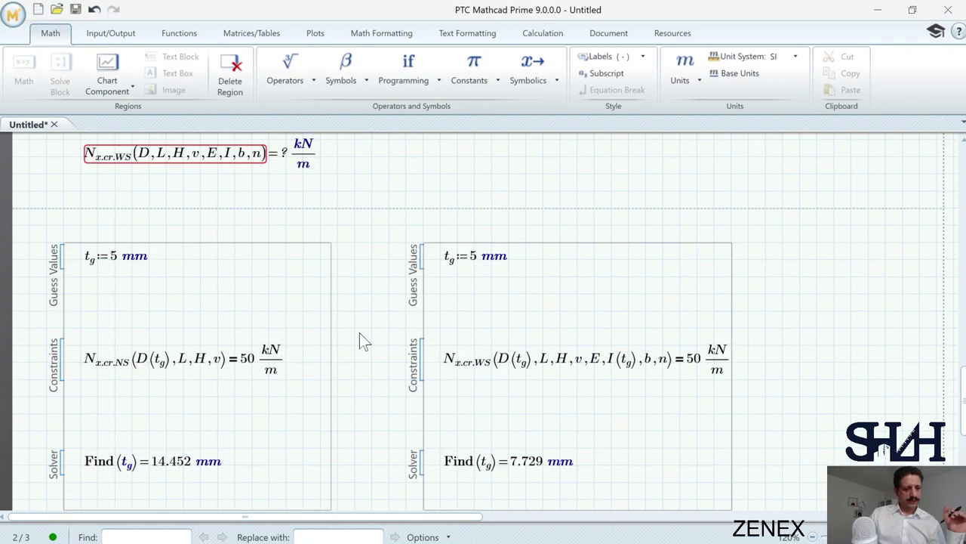
{"action": "left_click", "coordinate": [360, 332]}
Step: Set the number of stiffeners n to 5 and recalculate to check the stiffened plate's thickness
{"action": "scroll", "coordinate": [359, 331], "scroll_direction": "up", "scroll_amount": 4}
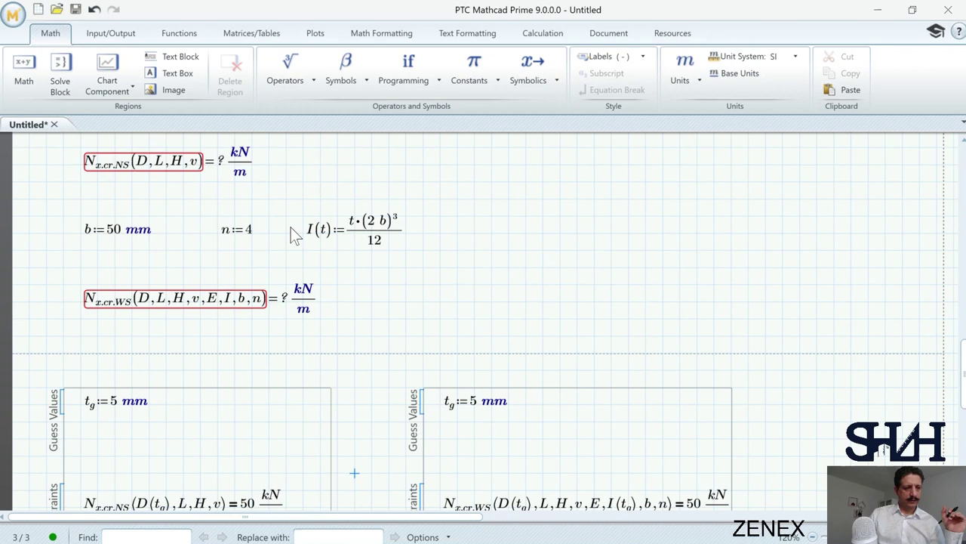
{"action": "left_click", "coordinate": [246, 228]}
{"action": "key", "text": "Delete"}
{"action": "type", "text": "5"}
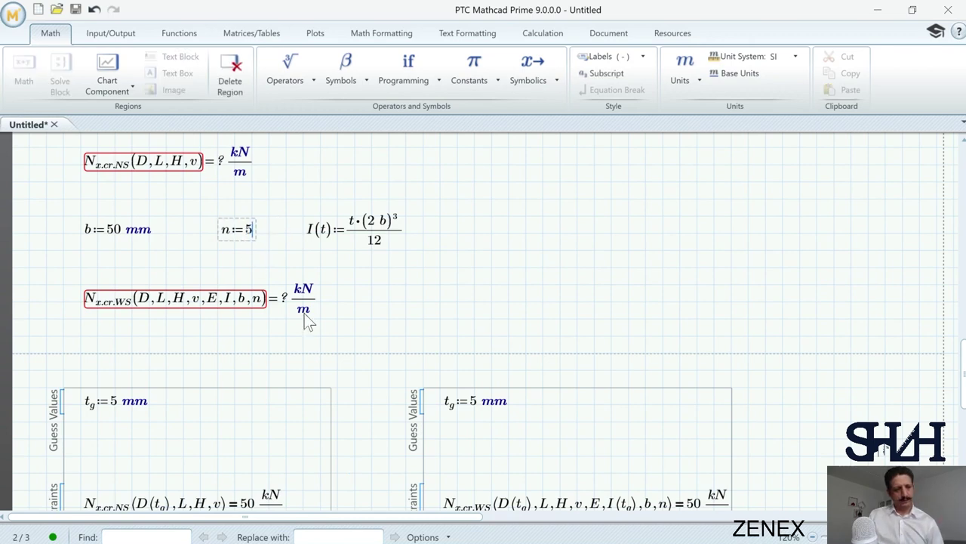
{"action": "scroll", "coordinate": [306, 317], "scroll_direction": "down", "scroll_amount": 4}
{"action": "left_click", "coordinate": [363, 327]}
Step: Set the number of stiffeners n to 6 and compare the solved thicknesses in both solve blocks
{"action": "scroll", "coordinate": [283, 227], "scroll_direction": "up", "scroll_amount": 2}
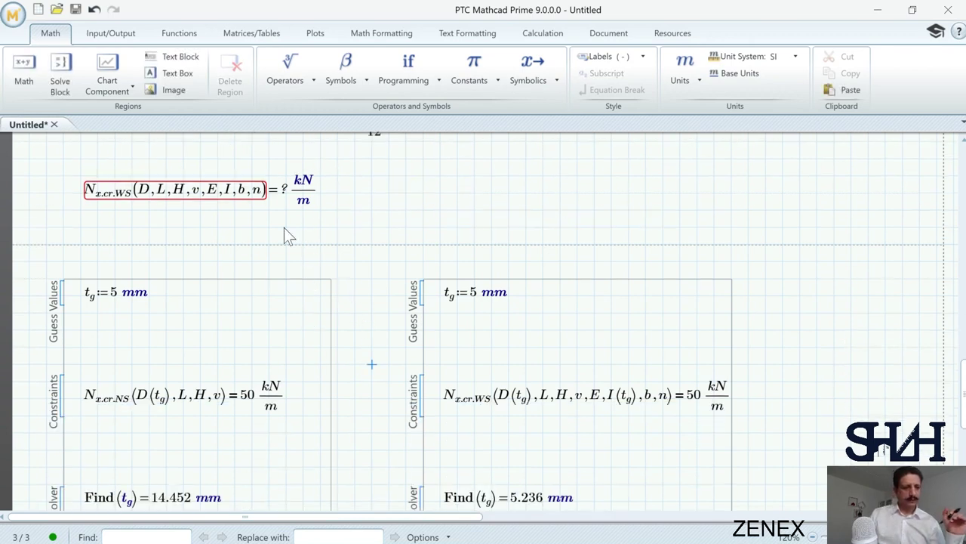
{"action": "left_click", "coordinate": [249, 162]}
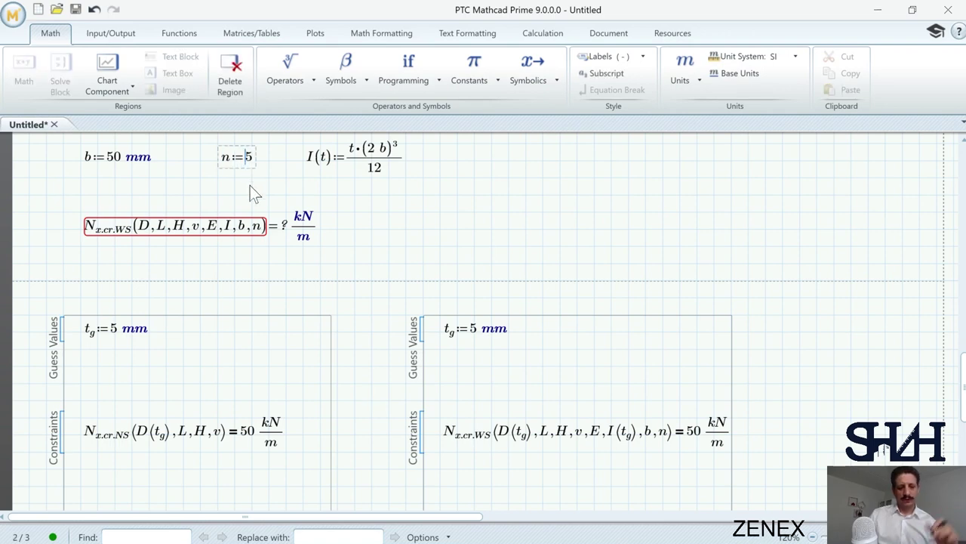
{"action": "key", "text": "ctrl+x"}
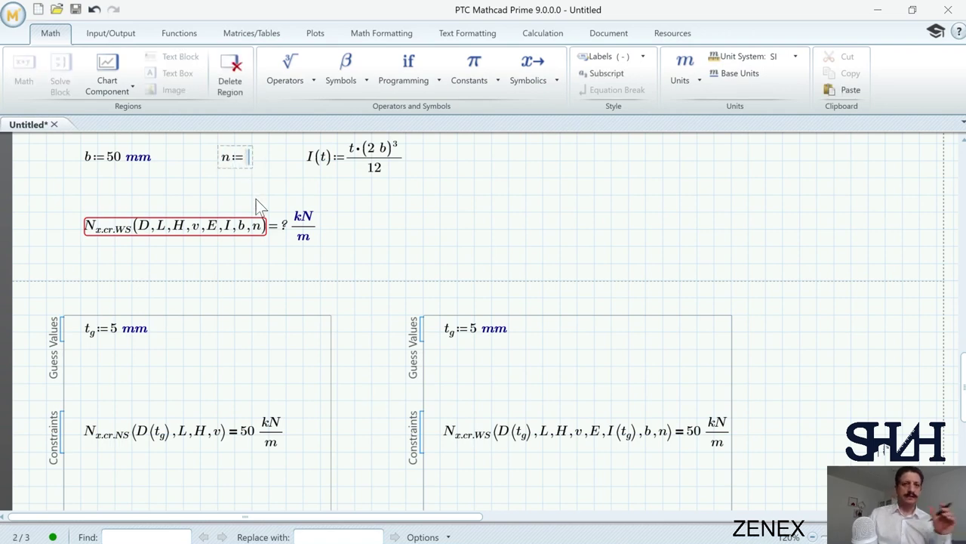
{"action": "left_click", "coordinate": [366, 327]}
{"action": "scroll", "coordinate": [366, 328], "scroll_direction": "down", "scroll_amount": 1}
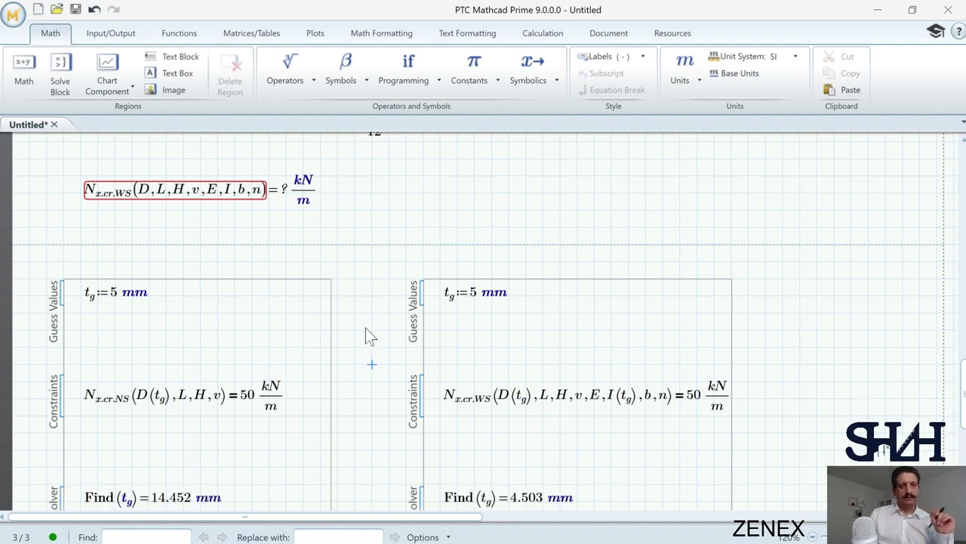
{"action": "scroll", "coordinate": [365, 329], "scroll_direction": "down", "scroll_amount": 2}
{"action": "scroll", "coordinate": [372, 324], "scroll_direction": "up", "scroll_amount": 4}
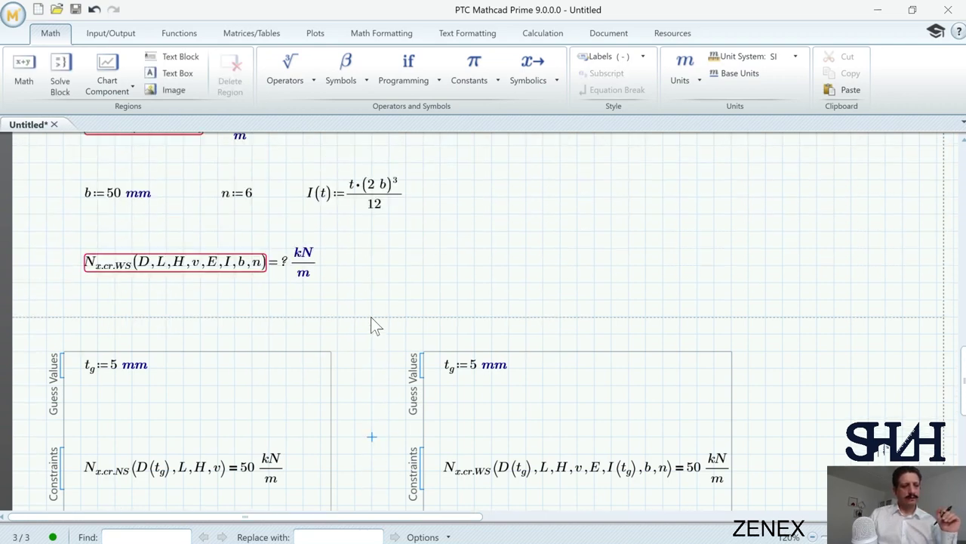
{"action": "scroll", "coordinate": [346, 283], "scroll_direction": "down", "scroll_amount": 4}
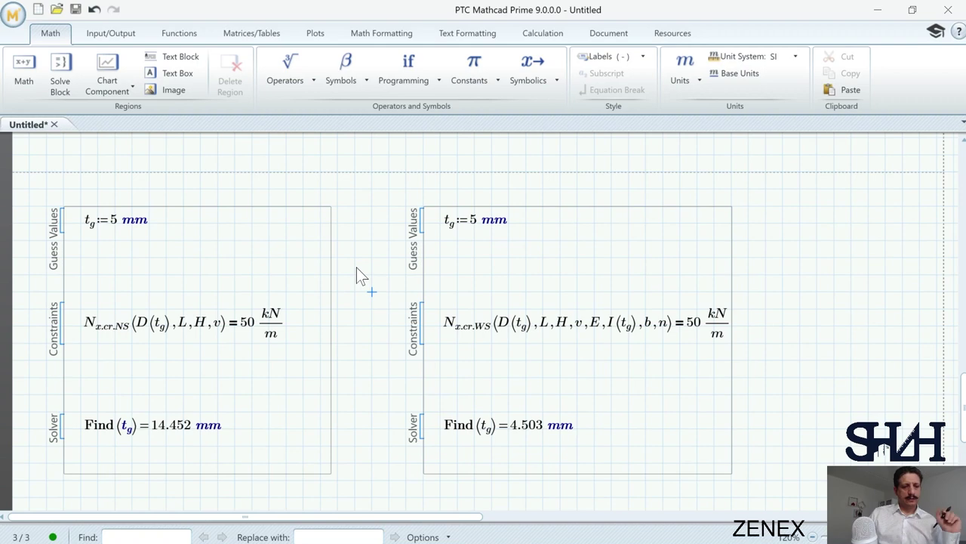
Step: Set the number of stiffeners n back to 2 and recalculate both solve blocks
{"action": "scroll", "coordinate": [357, 268], "scroll_direction": "up", "scroll_amount": 4}
{"action": "left_click", "coordinate": [250, 194]}
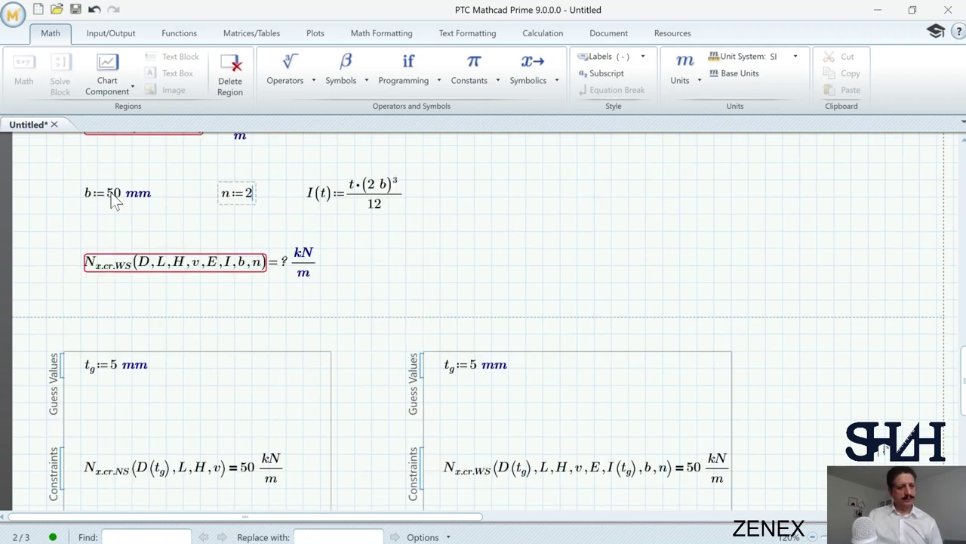
{"action": "left_click", "coordinate": [208, 217]}
{"action": "scroll", "coordinate": [351, 270], "scroll_direction": "down", "scroll_amount": 4}
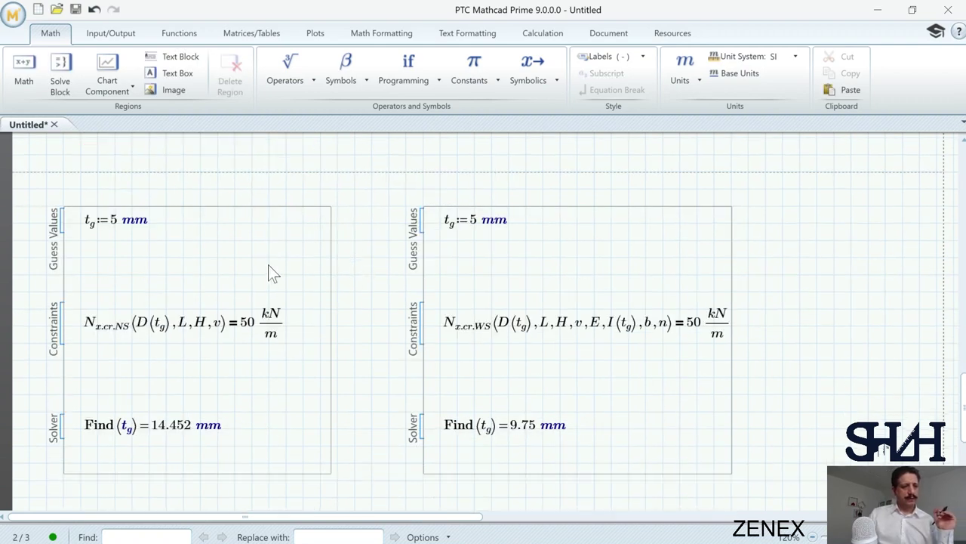
Step: Capture a screenshot of both solve blocks and insert it below question b in the 015_PlateBucklingEffectOfStiffeners notes
{"action": "key", "text": "Print"}
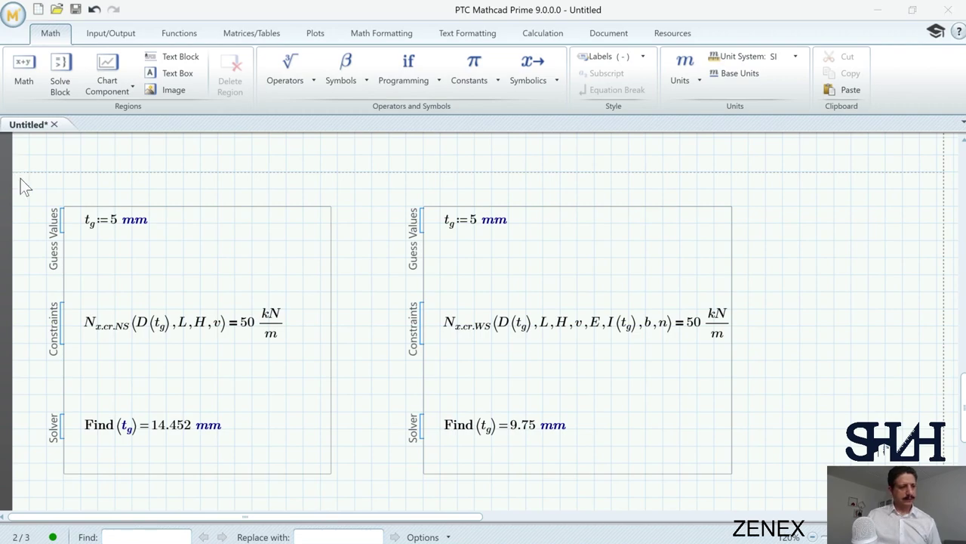
{"action": "left_click_drag", "start_coordinate": [37, 186], "coordinate": [599, 413]}
{"action": "left_click_drag", "start_coordinate": [505, 373], "coordinate": [733, 475]}
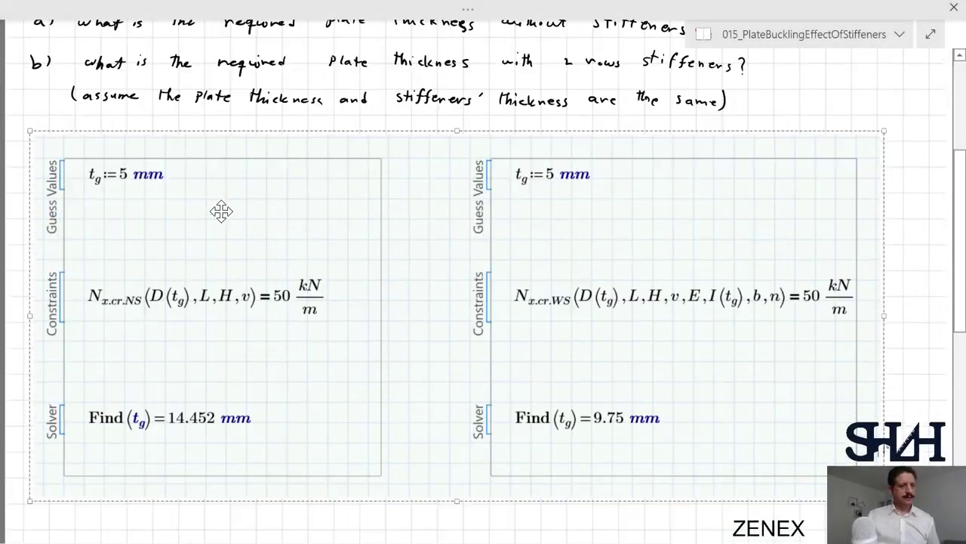
Step: Circle the solved plate thickness in each of the two pasted solve blocks with red ink
{"action": "scroll", "coordinate": [357, 227], "scroll_direction": "down", "scroll_amount": 3}
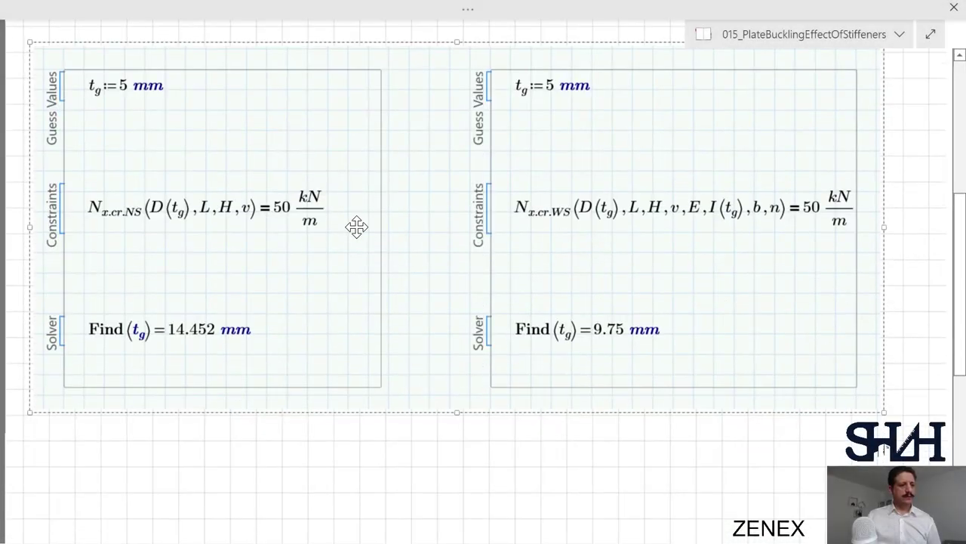
{"action": "left_click", "coordinate": [467, 8]}
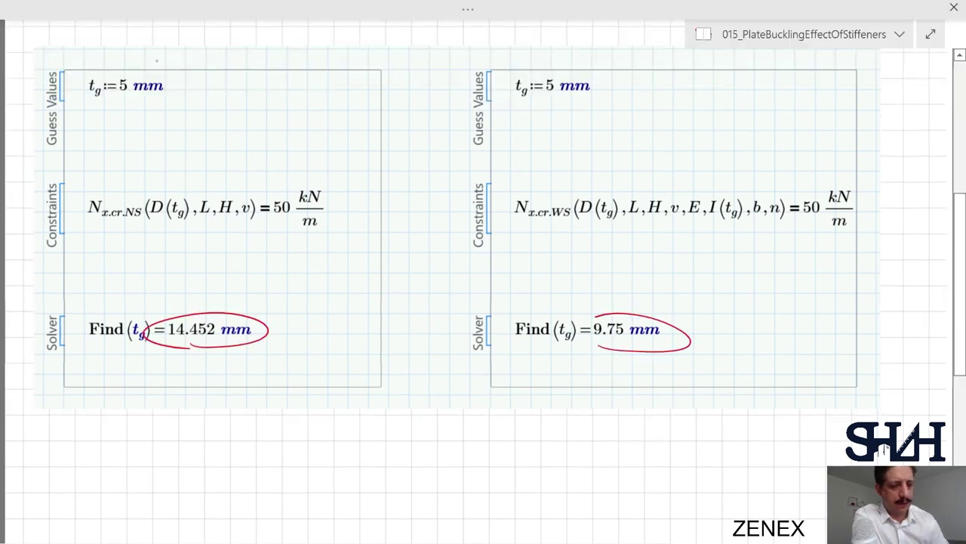
{"action": "left_click_drag", "start_coordinate": [596, 316], "coordinate": [628, 353]}
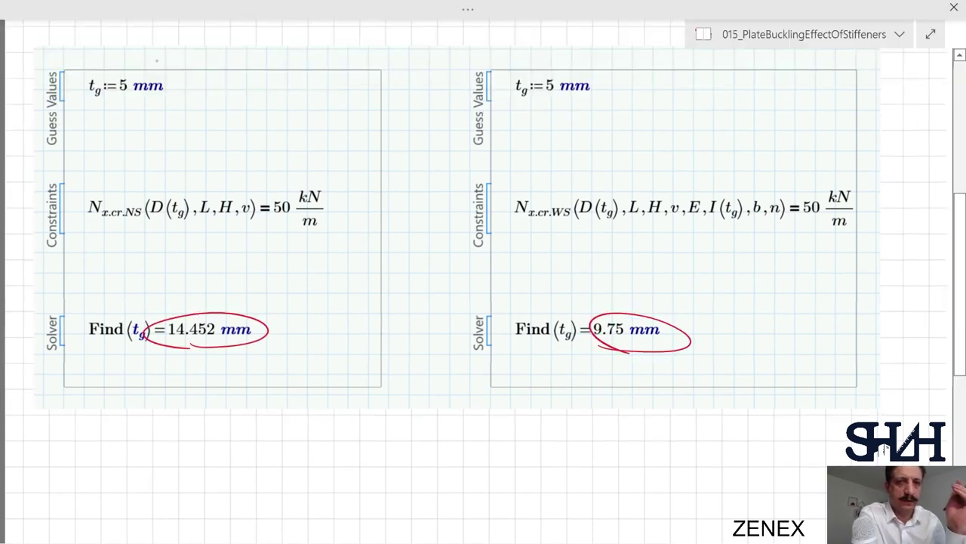